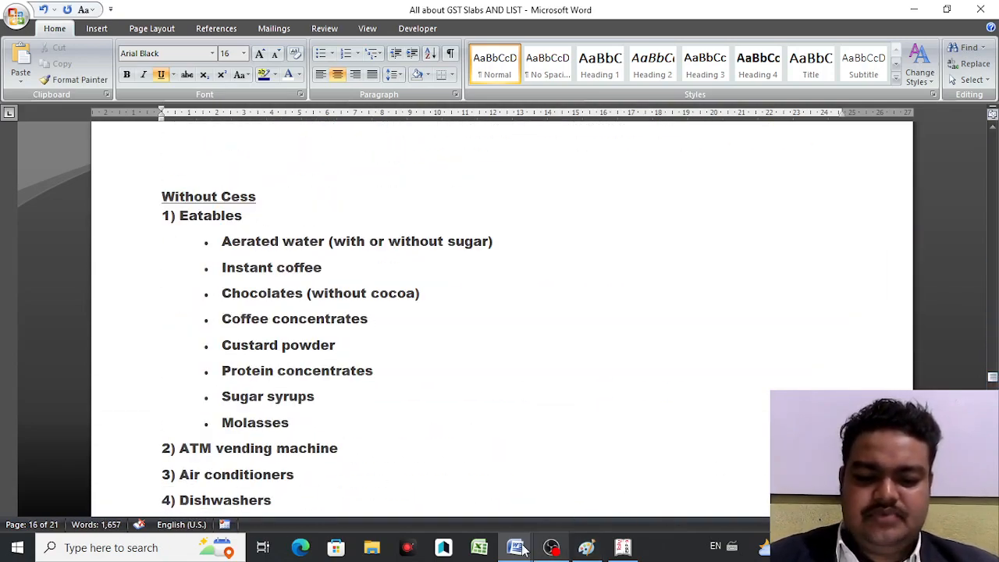
Step: Switch to Tally.ERP 9 and start working in Educational Mode
mouse_move(515, 546)
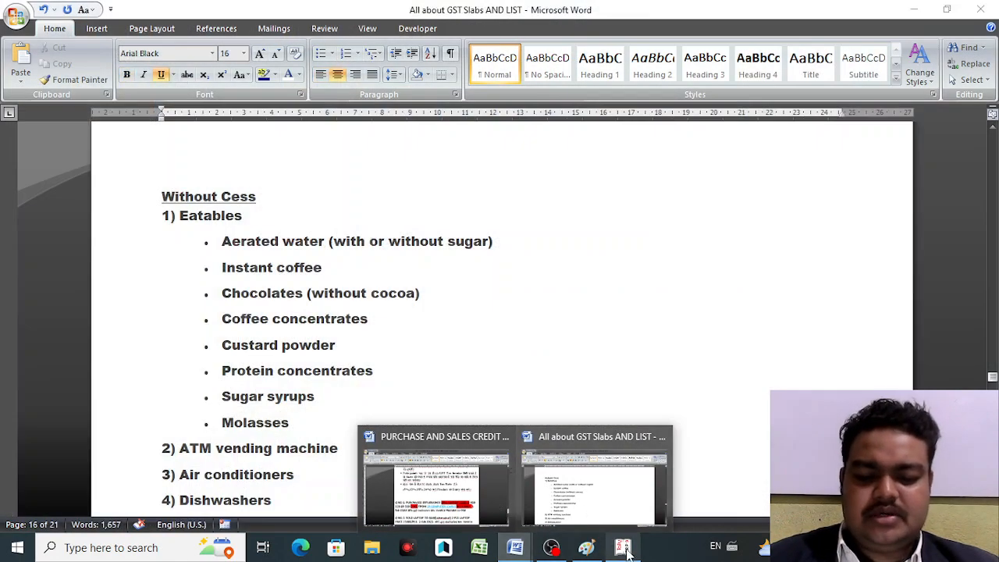
left_click(628, 550)
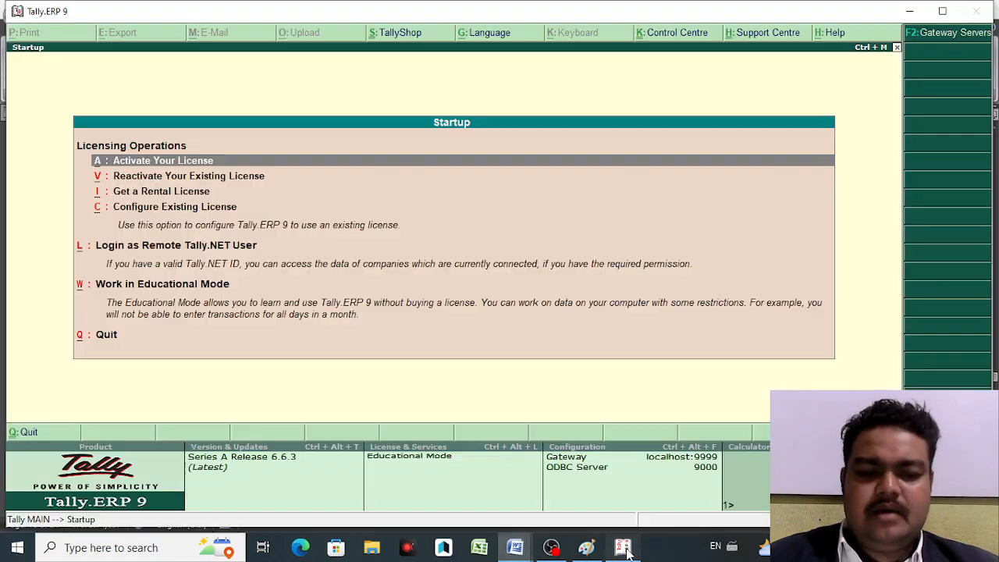
key("Down")
key("Down")
key("Down")
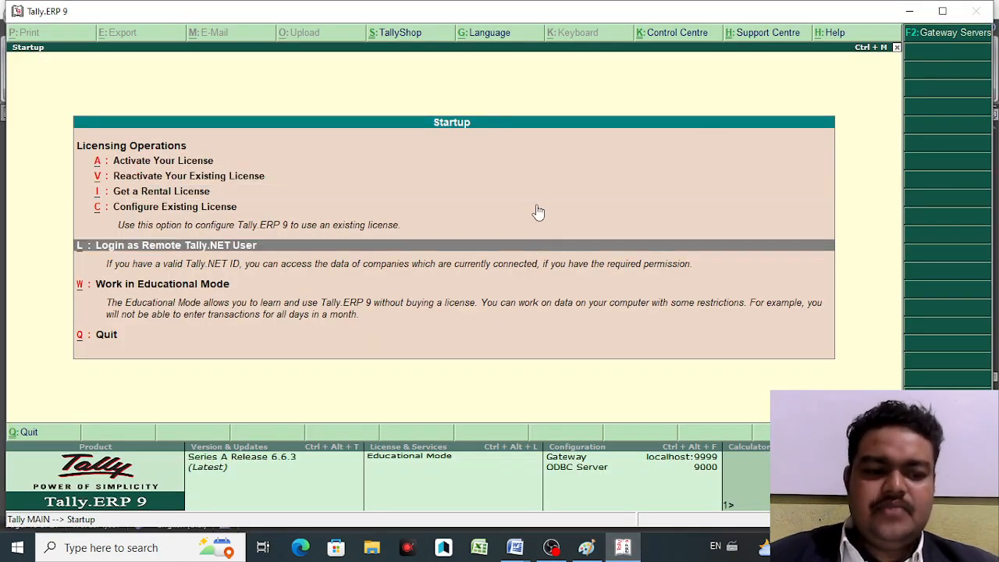
key("Return")
key("n")
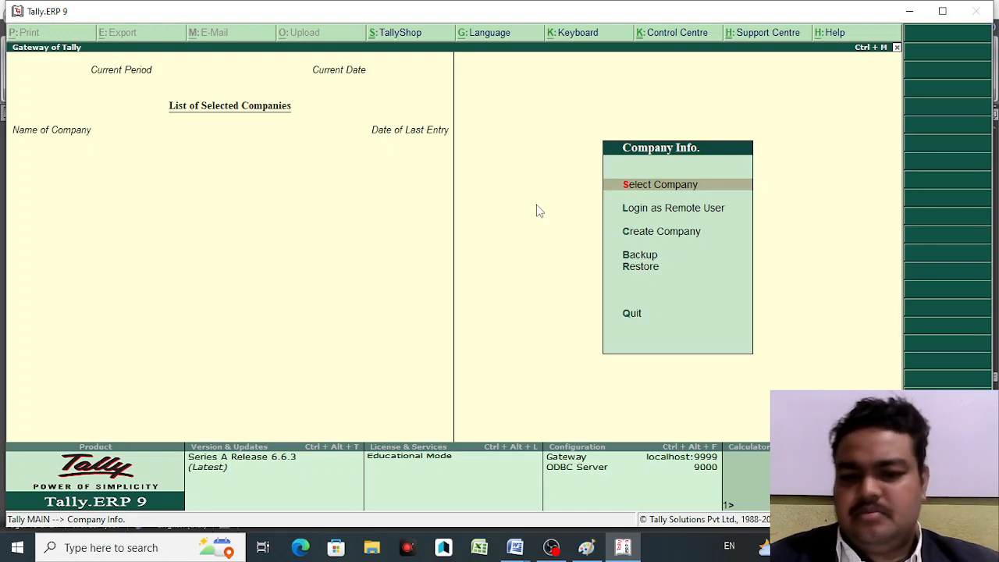
Step: Start creating a new company and name it Multiple Tax Rate Items
key("Down")
key("Down")
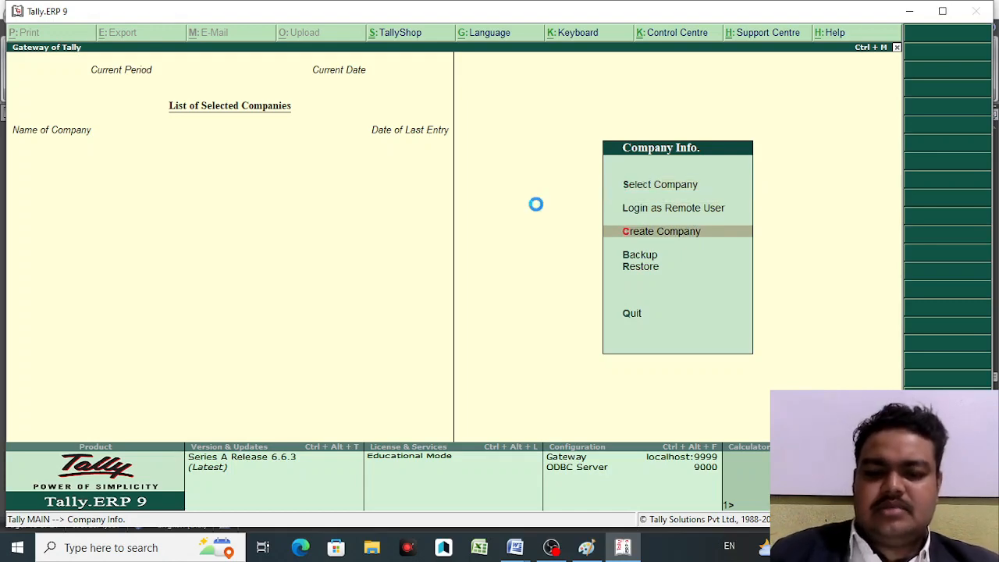
key("Return")
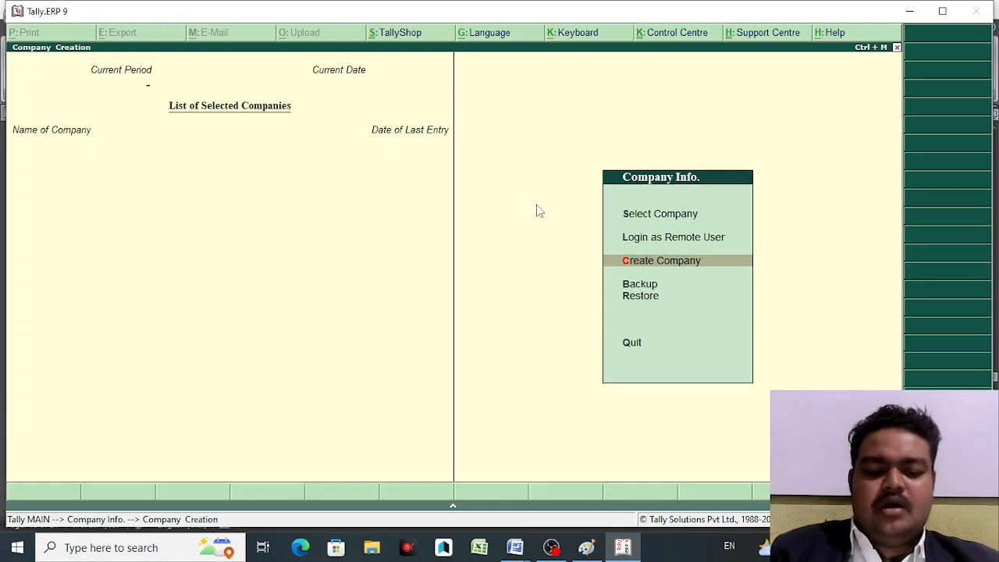
type("Mutl")
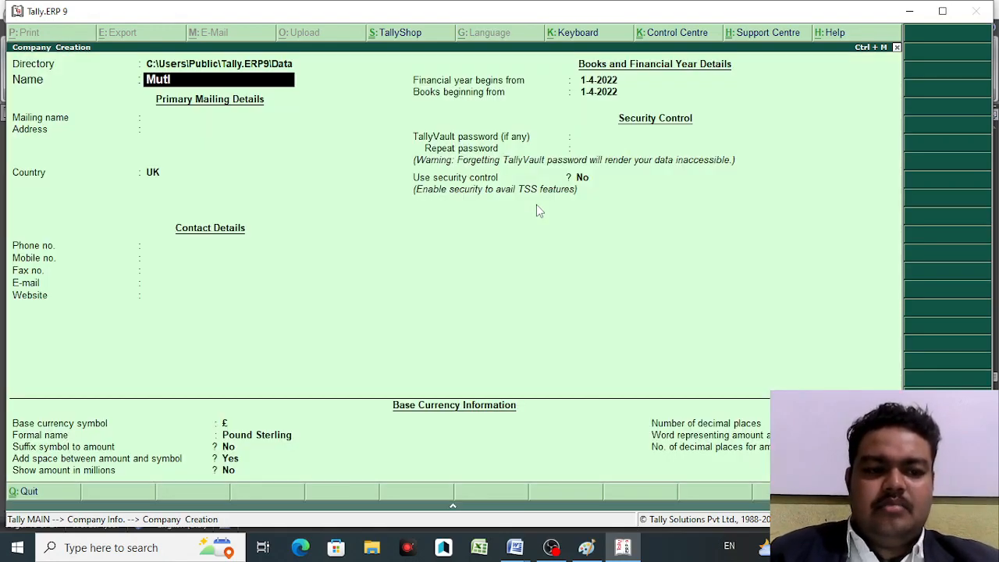
key("BackSpace")
key("BackSpace")
type("ltiplw")
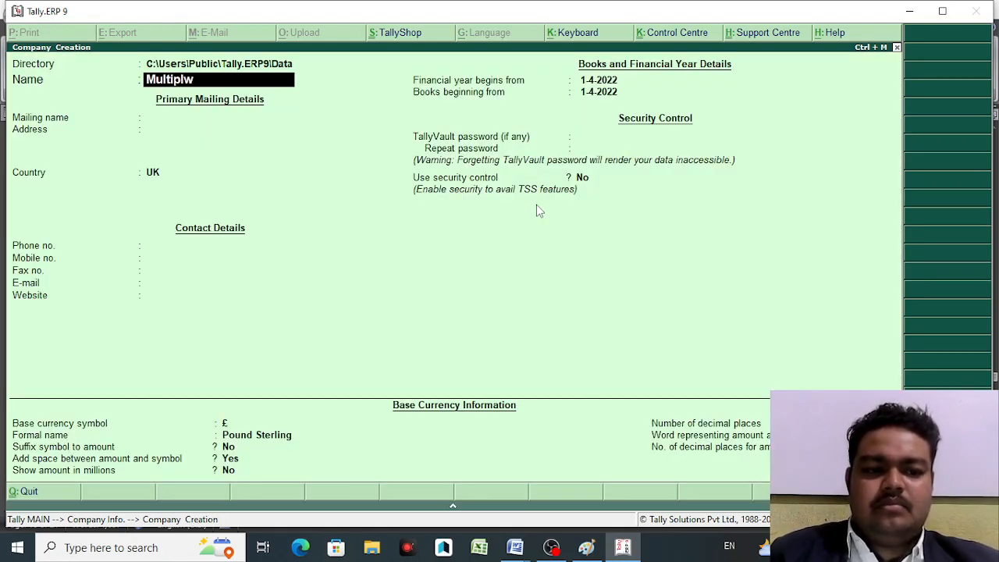
key("BackSpace")
type("e")
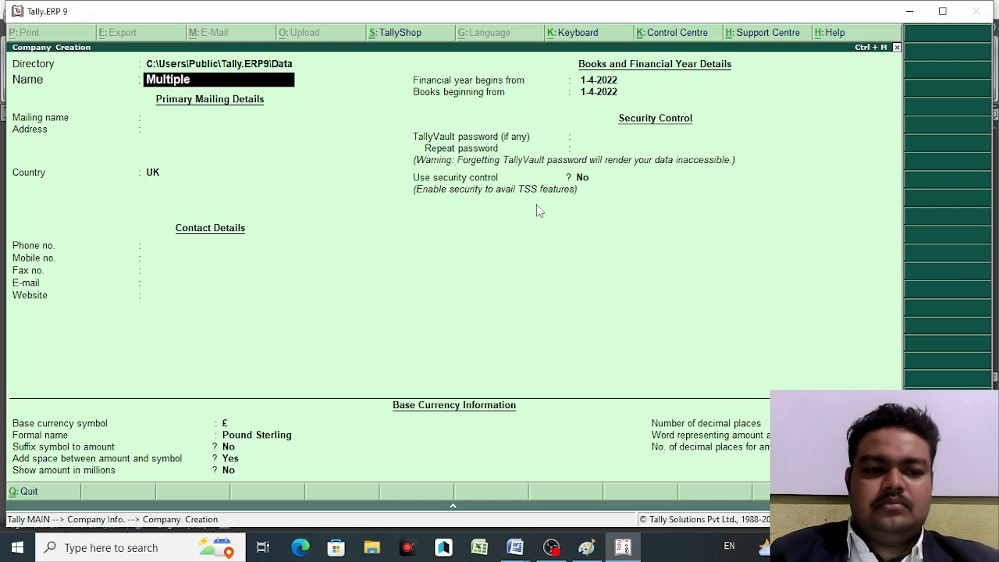
type(" Tax Rae")
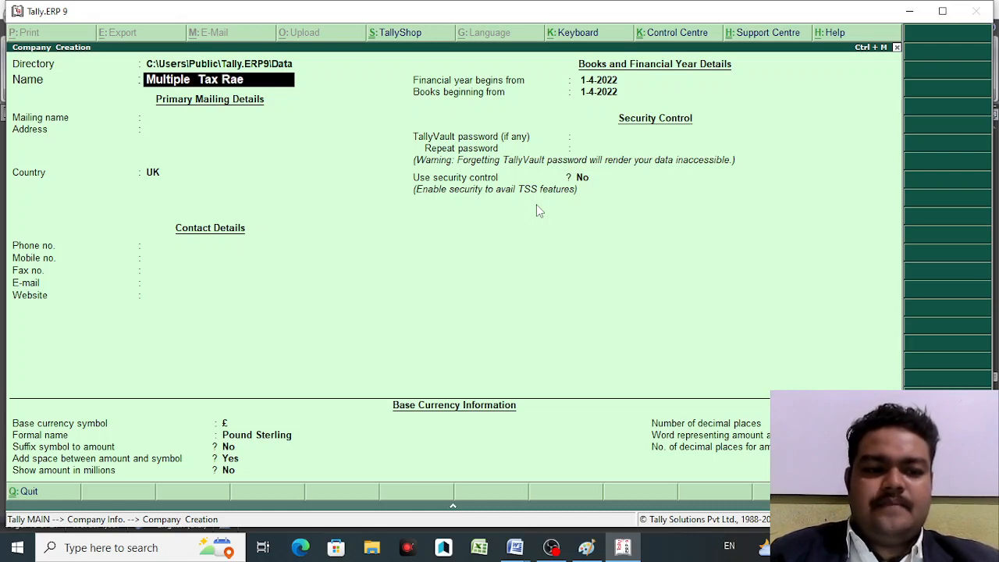
key("BackSpace")
type("te Item")
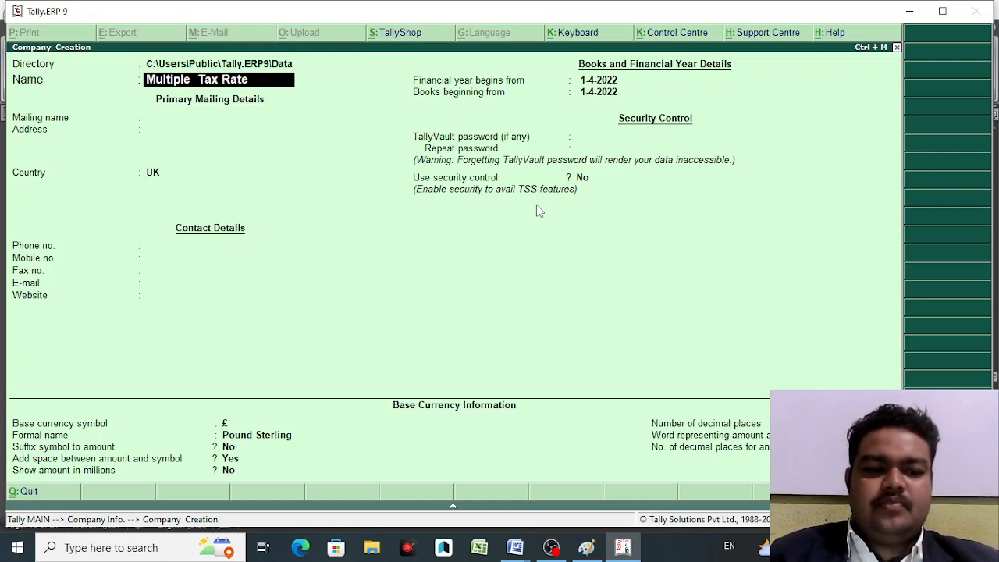
type("s")
key("Return")
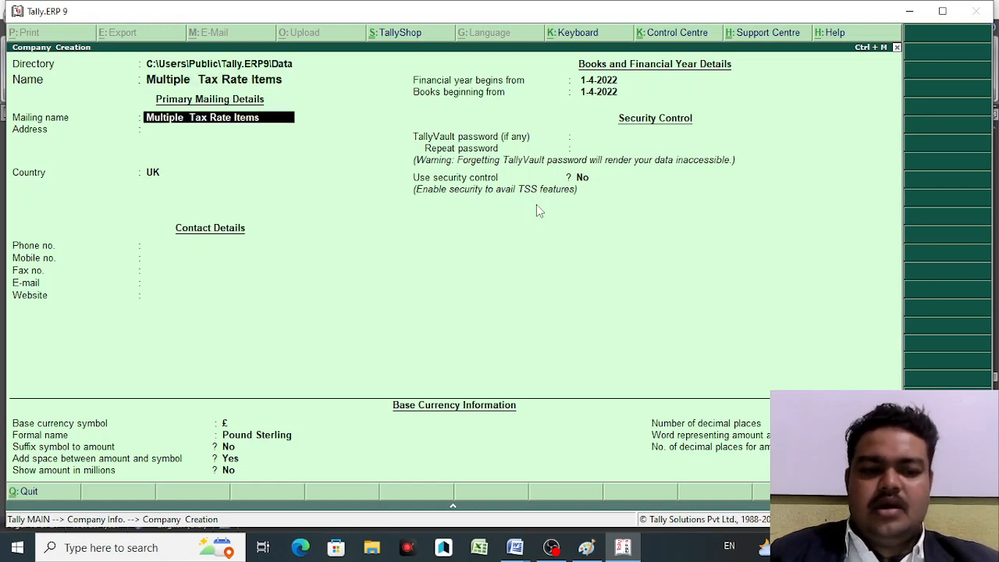
Step: Keep the mailing name, leave the address empty, and set the company's country to India and state to Bihar
key("Return")
key("Return")
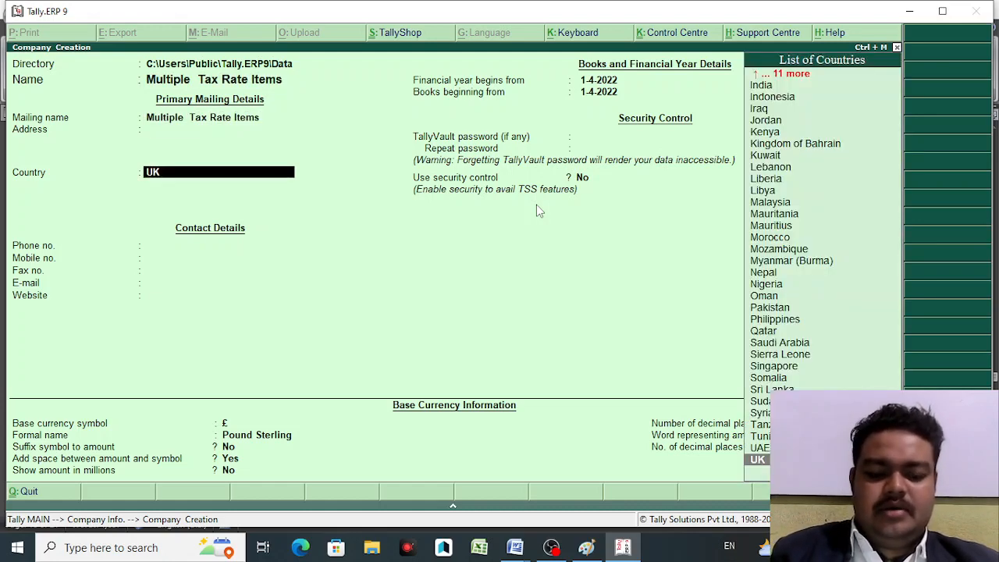
type("Ind")
key("Down")
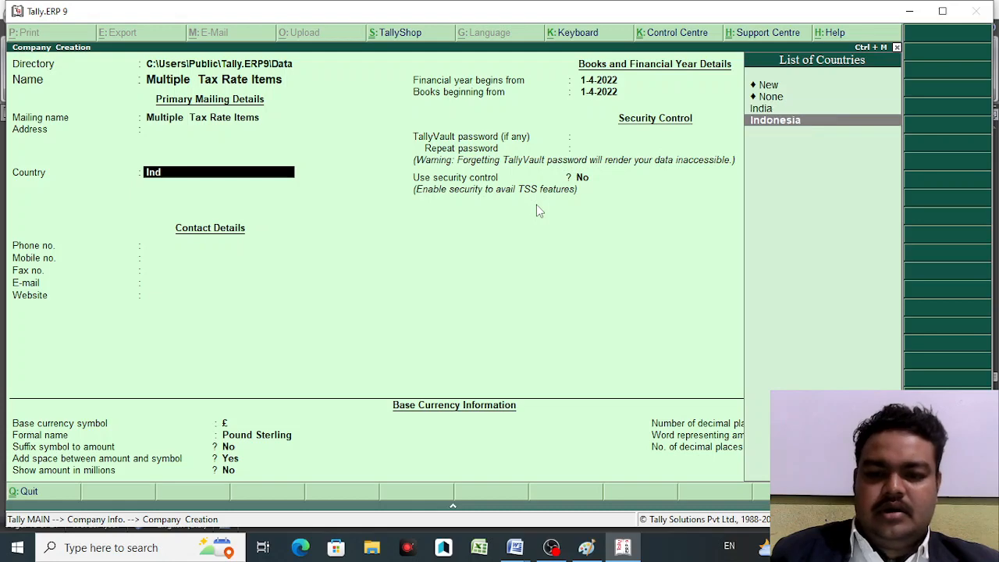
key("Up")
key("Return")
type("s")
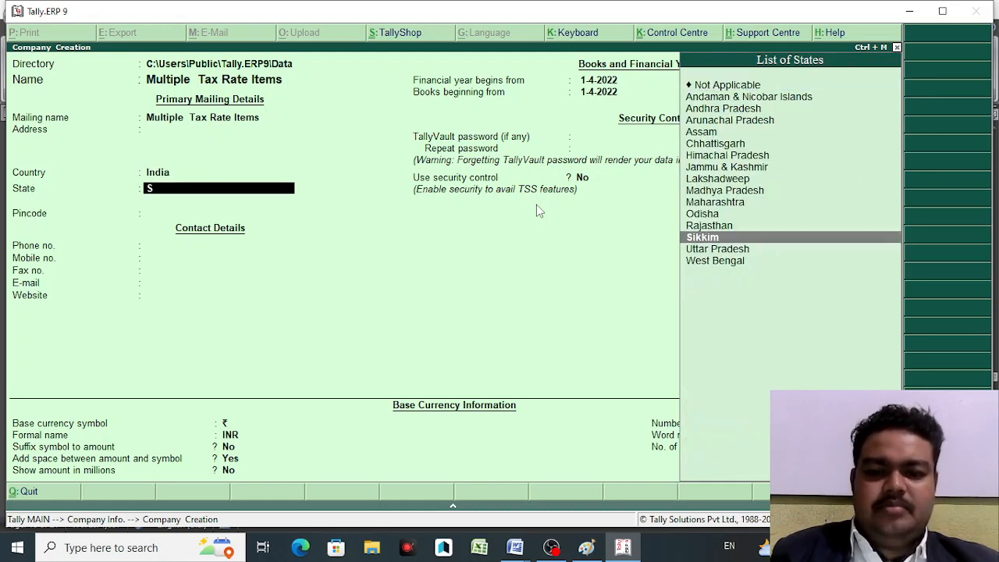
key("BackSpace")
type("bi")
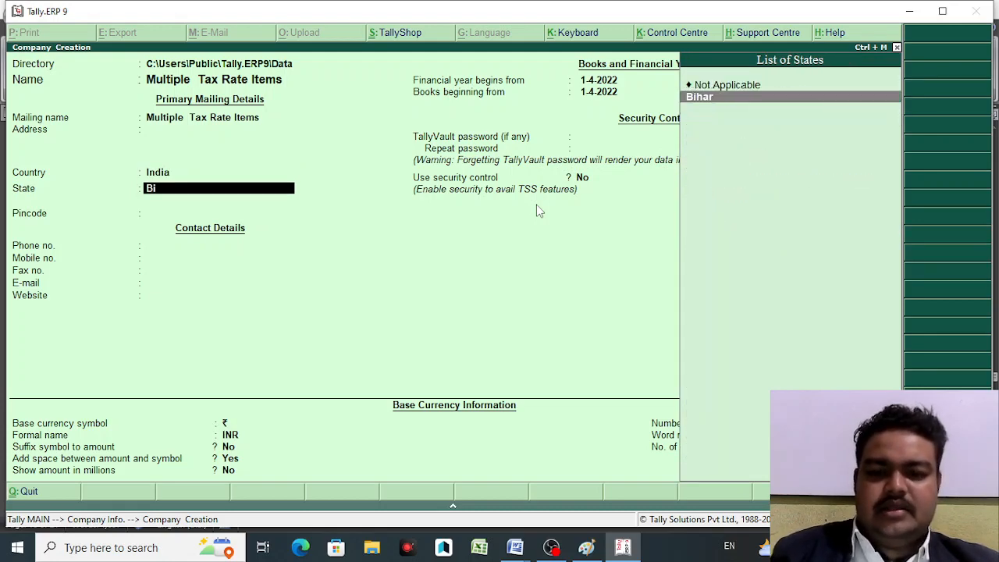
key("Return")
Step: Leave the contact fields blank, keep the 1-4-2022 book dates, security and INR currency defaults, and save the company
key("Return")
key("Return")
key("Return")
key("Return")
key("Return")
key("Return")
key("Return")
key("Return")
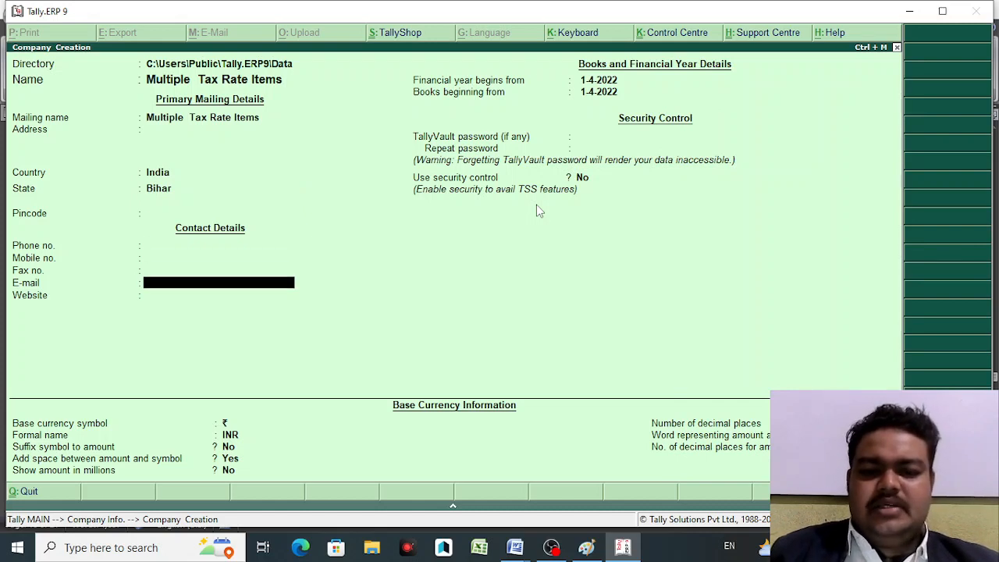
key("BackSpace")
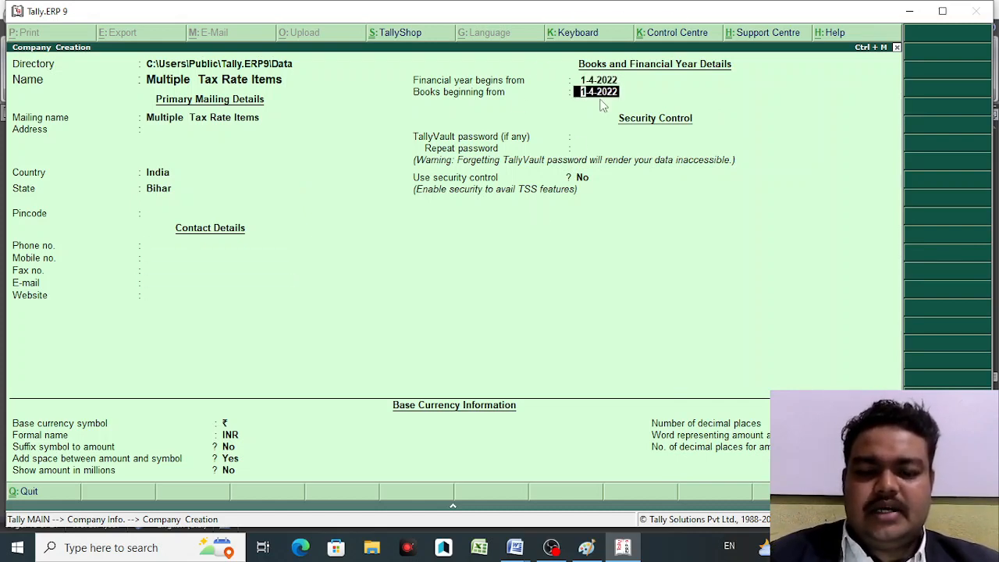
key("Return")
key("Return")
key("Return")
key("Return")
key("Return")
key("Return")
key("Return")
key("Return")
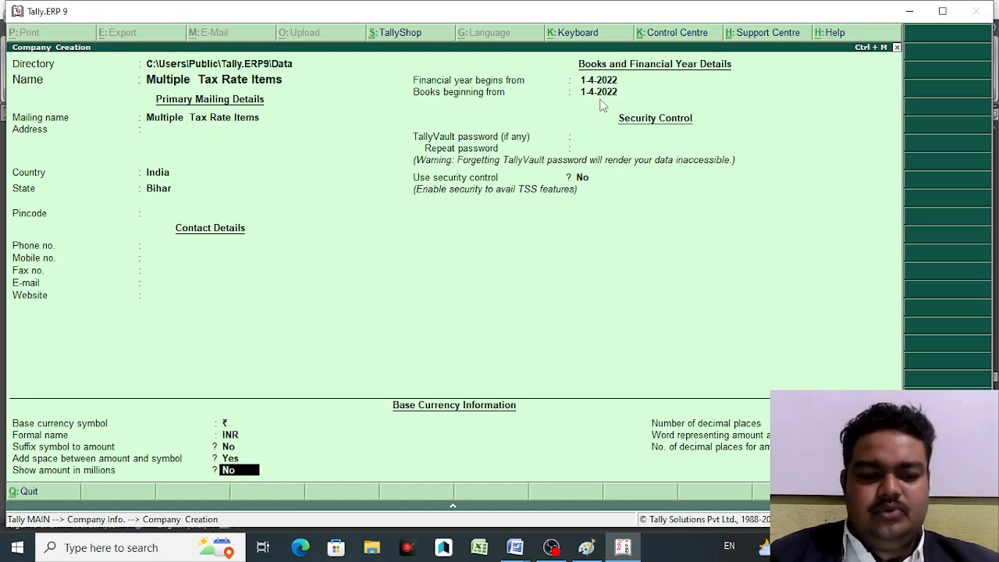
key("Return")
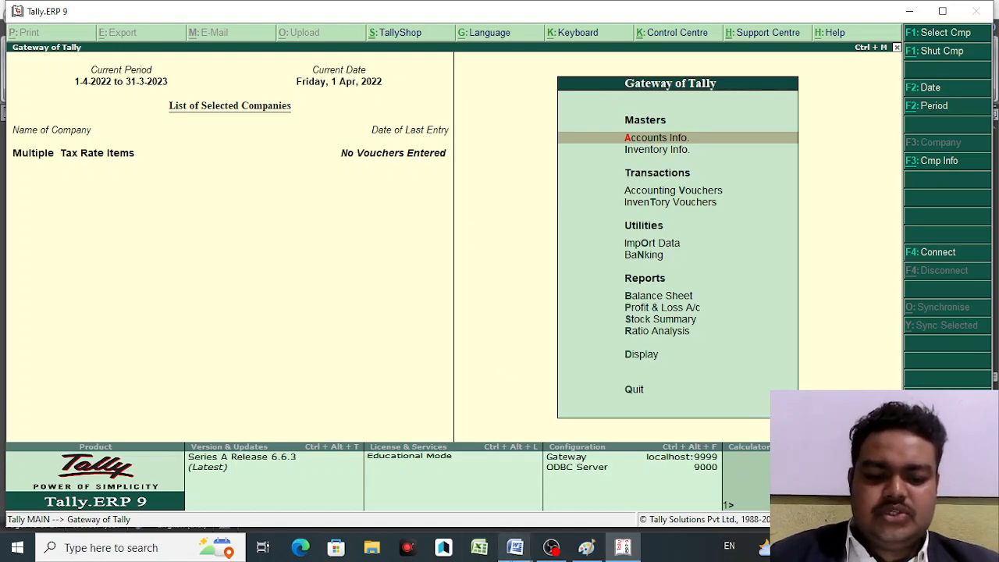
Step: Switch to the Word document on purchase and sales credit and debit notes and review its purchase and sales ledger GST settings
left_click(514, 547)
left_click(436, 480)
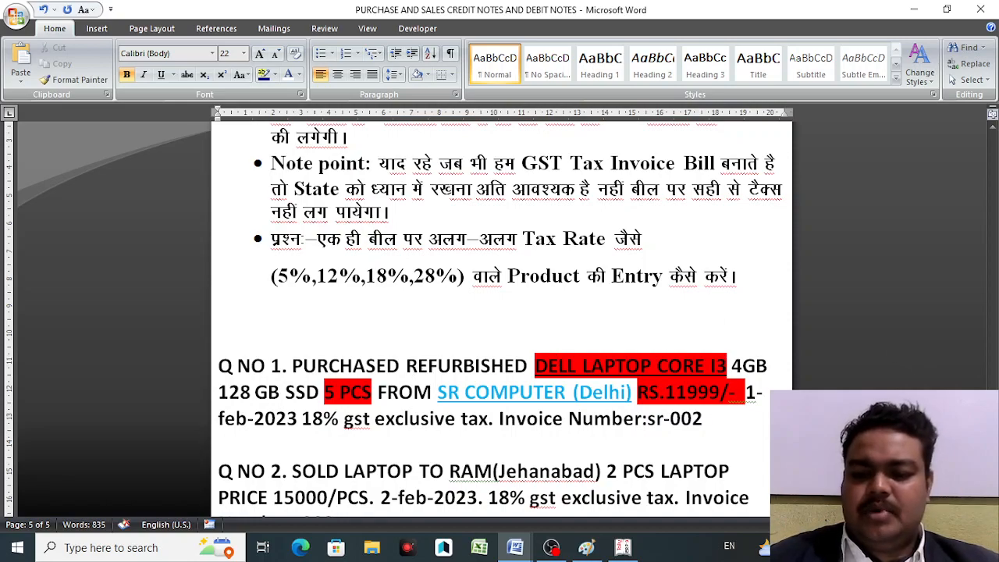
left_click_drag(993, 446, 988, 274)
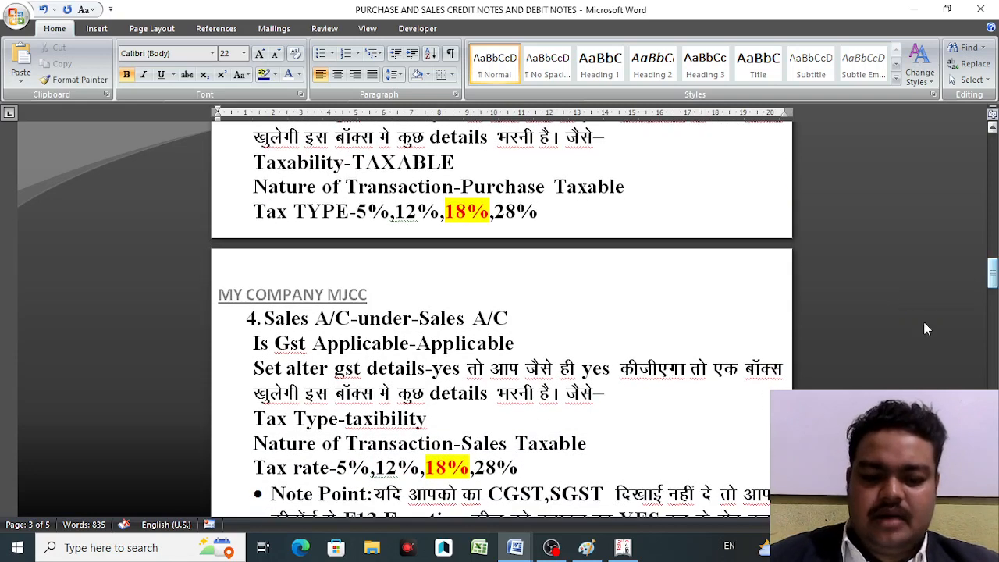
Step: Return to Tally.ERP 9, maximize its window and open the creation form for a single ledger
left_click(622, 547)
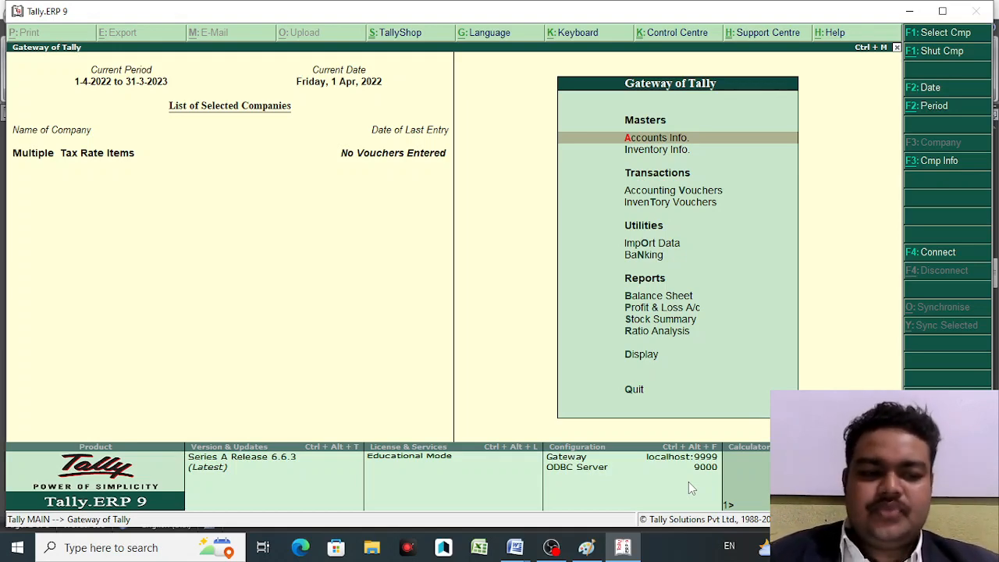
left_click(942, 11)
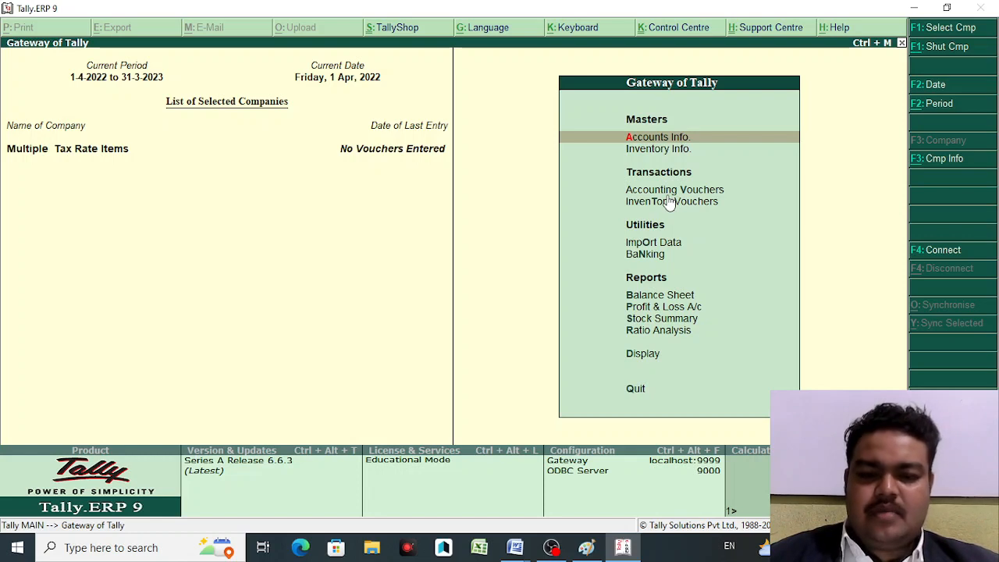
key("Return")
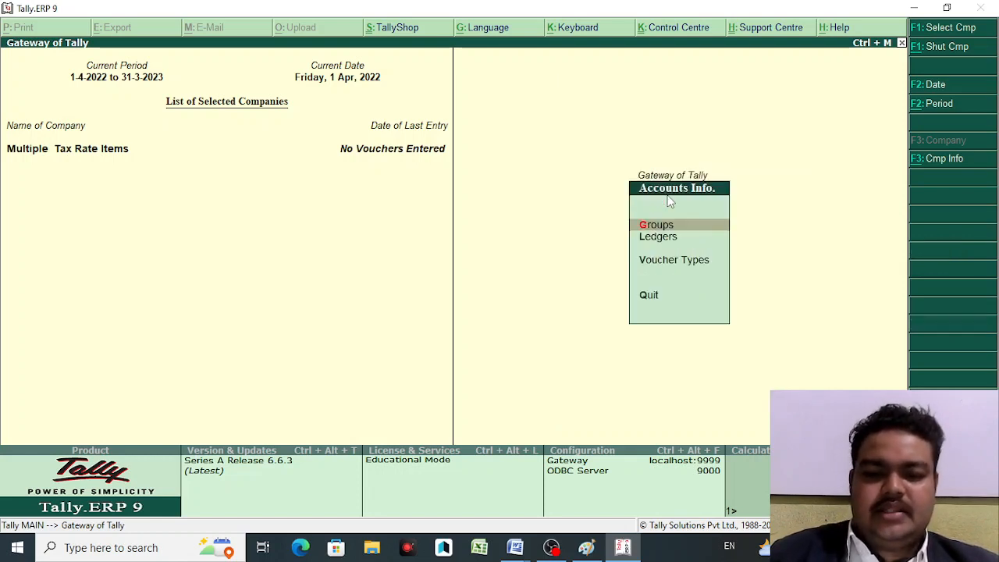
key("Down")
key("Return")
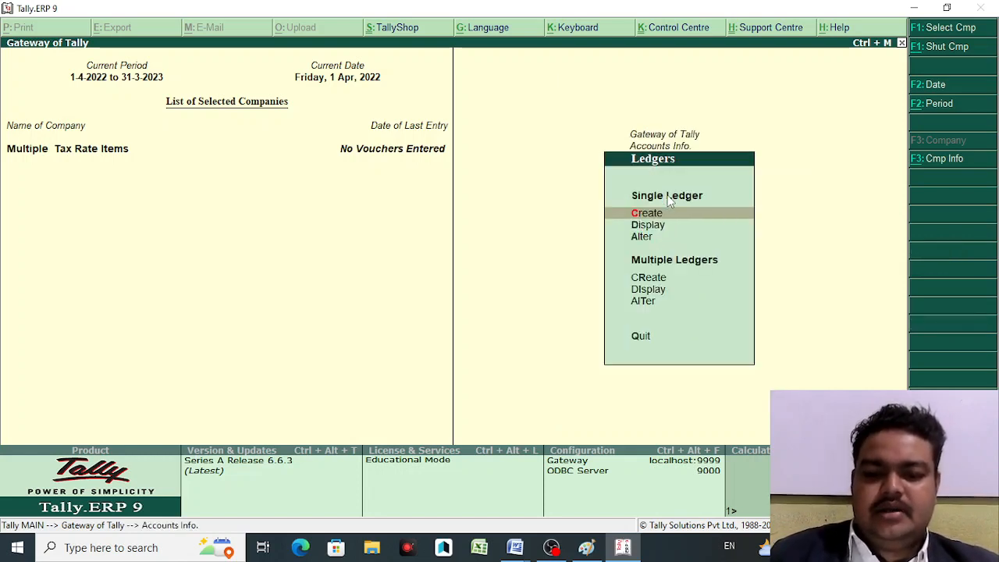
key("Return")
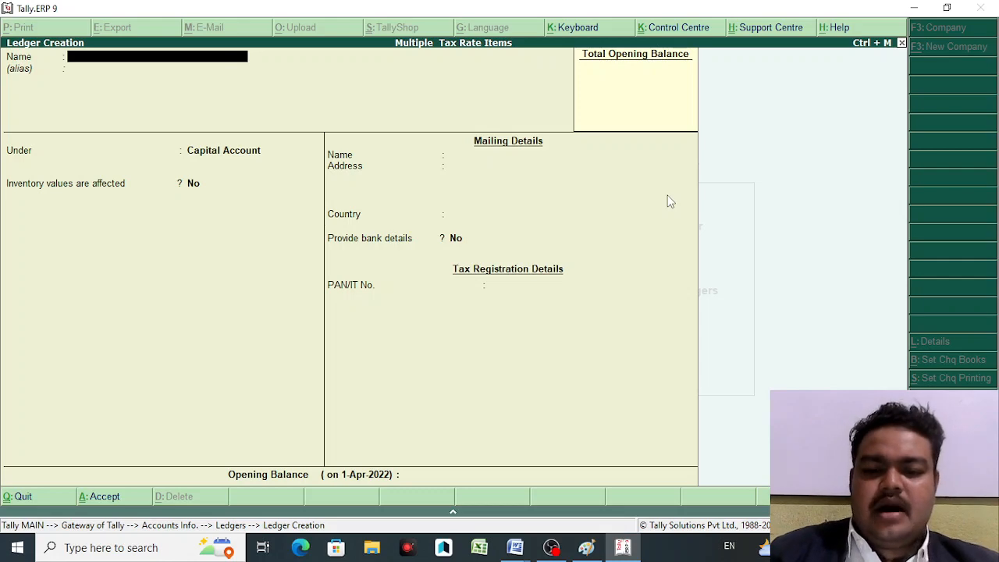
Step: Enable Goods and Services Tax in the company's statutory features and open its GST details for altering
key("F11")
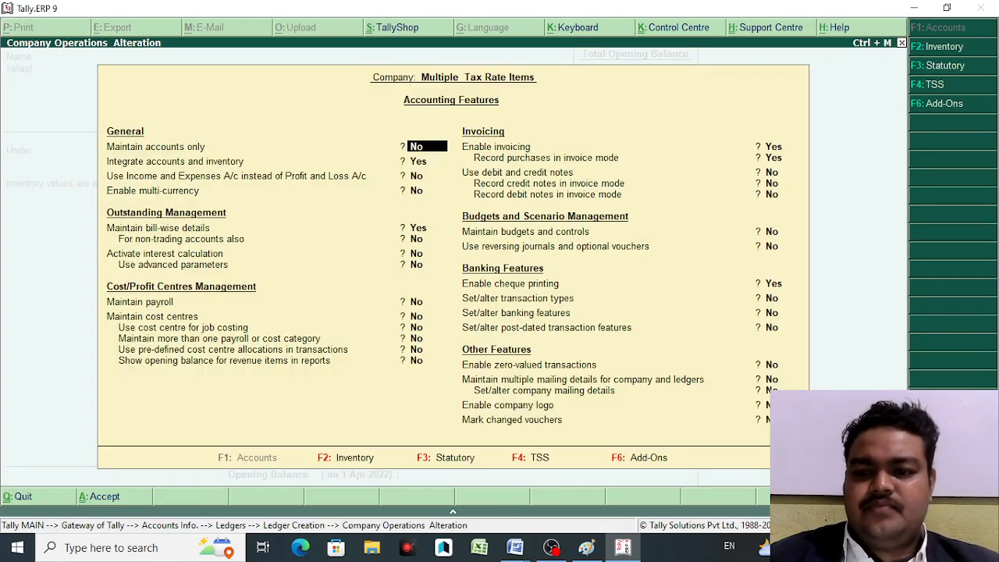
left_click(946, 70)
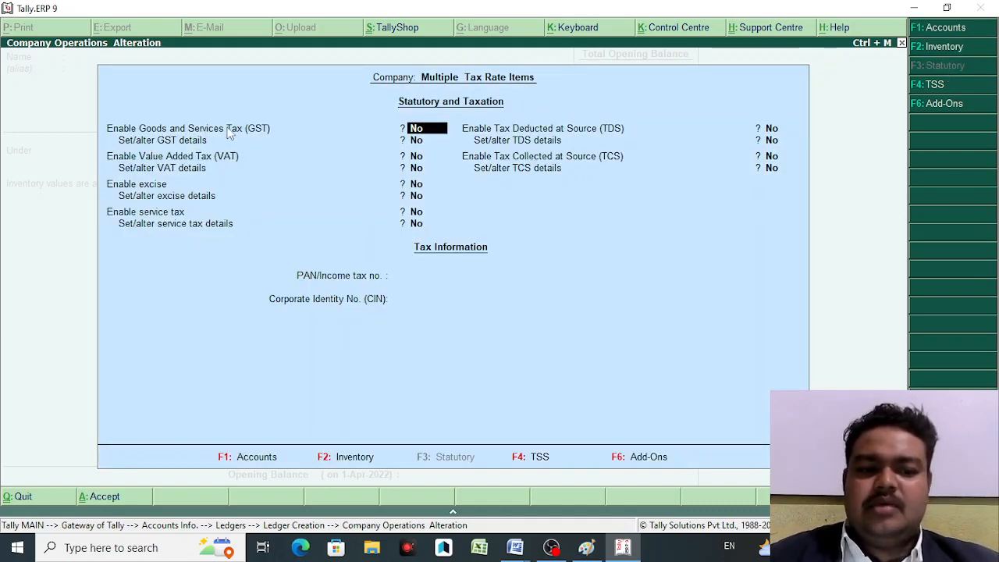
type("y")
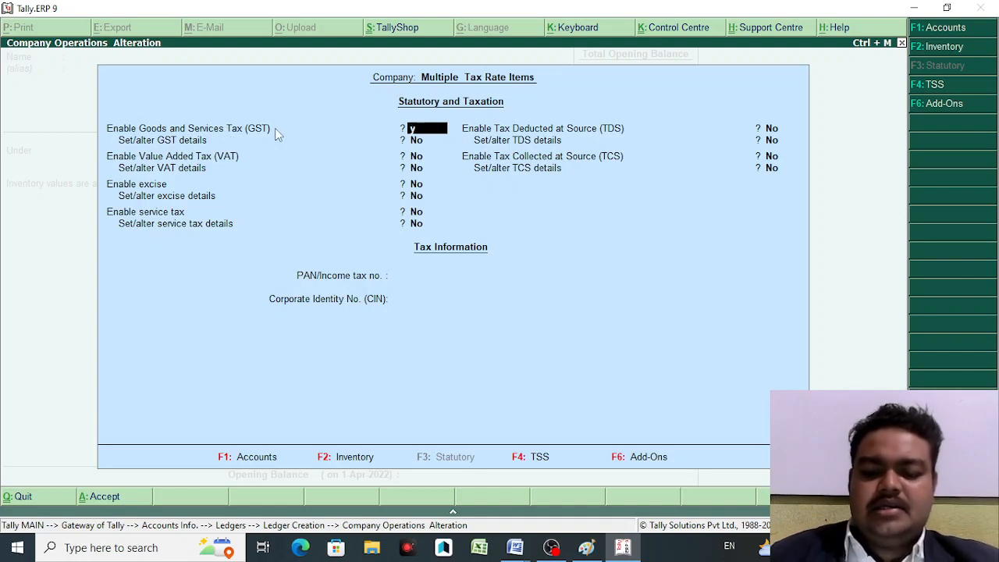
key("Return")
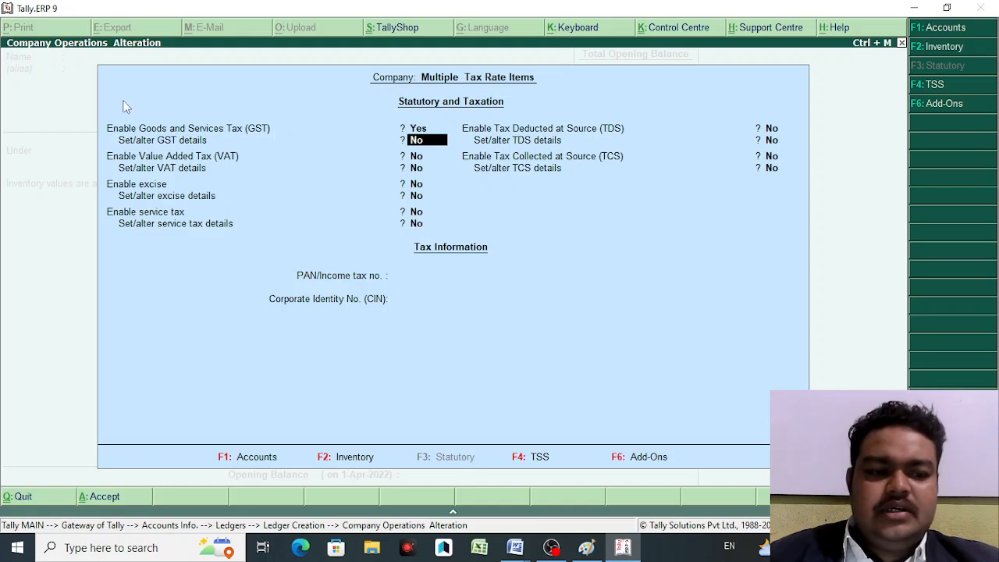
type("y")
key("Return")
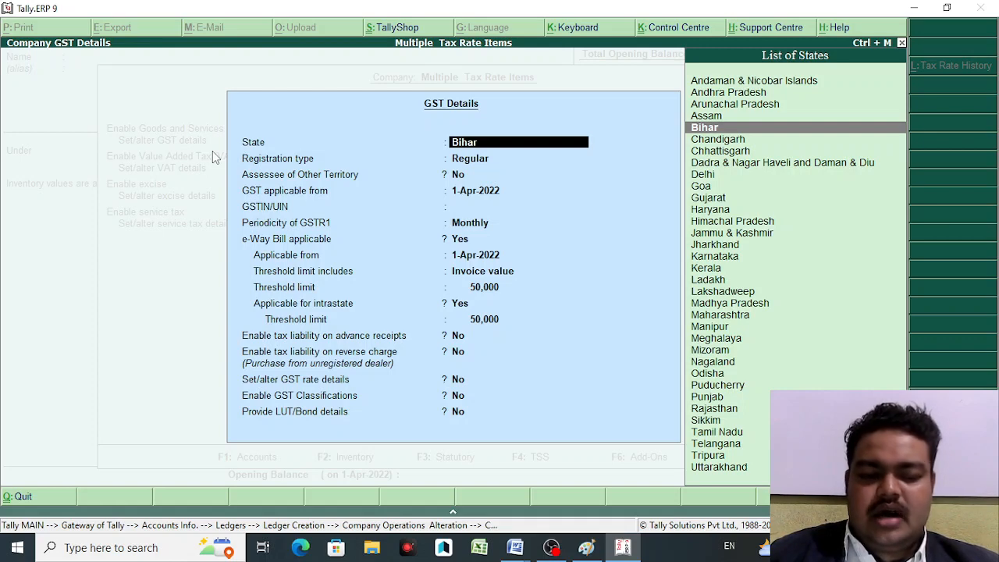
Step: Keep Bihar as the GST state with Regular registration, no other-territory assessee, and GST applicable from 1-Apr-2022
key("Return")
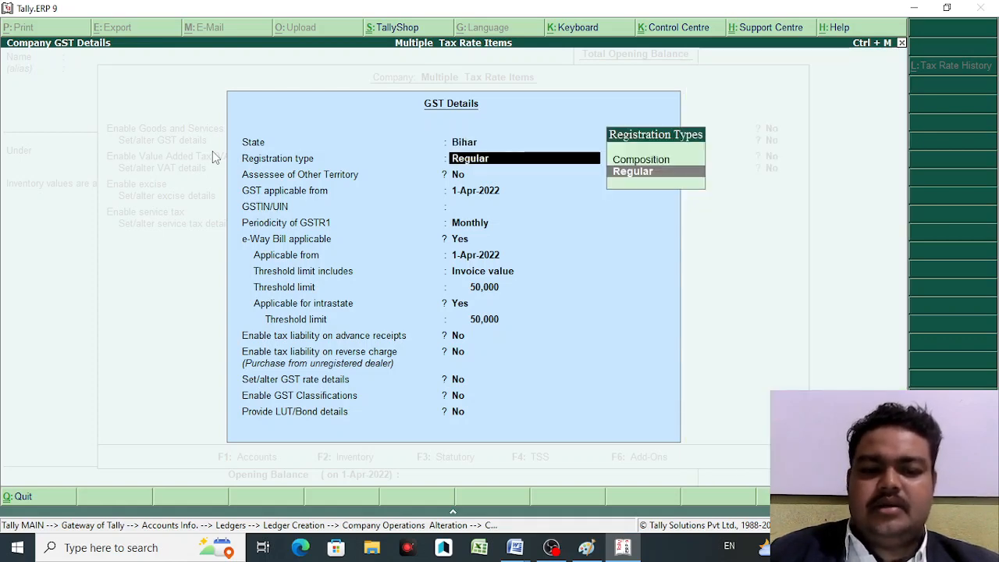
key("Return")
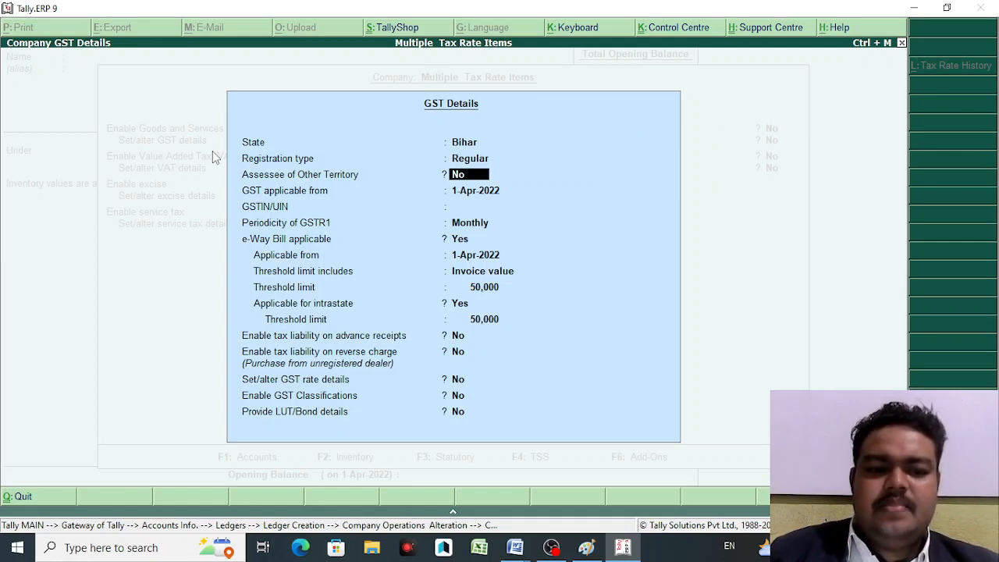
key("Return")
key("Return")
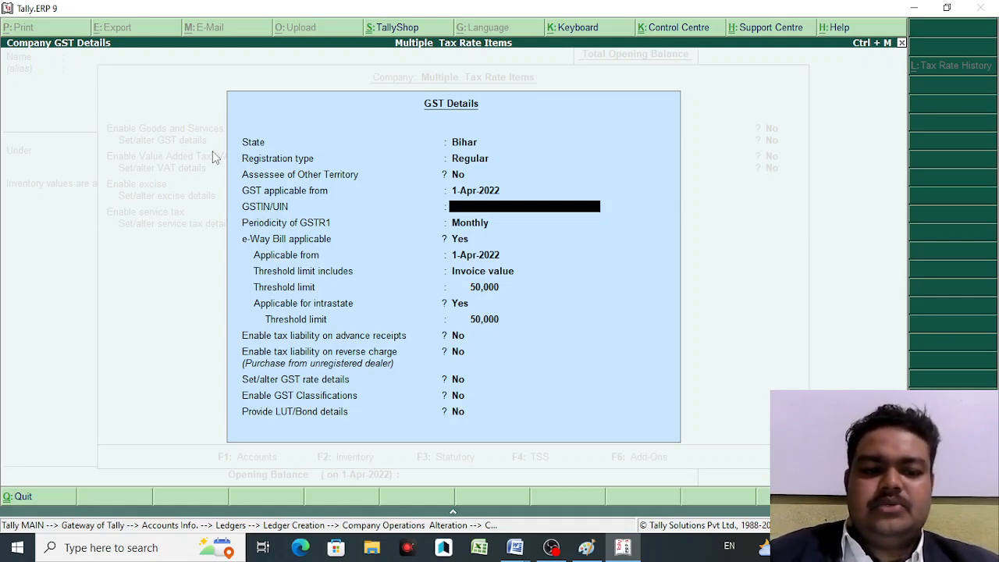
type("DFDF")
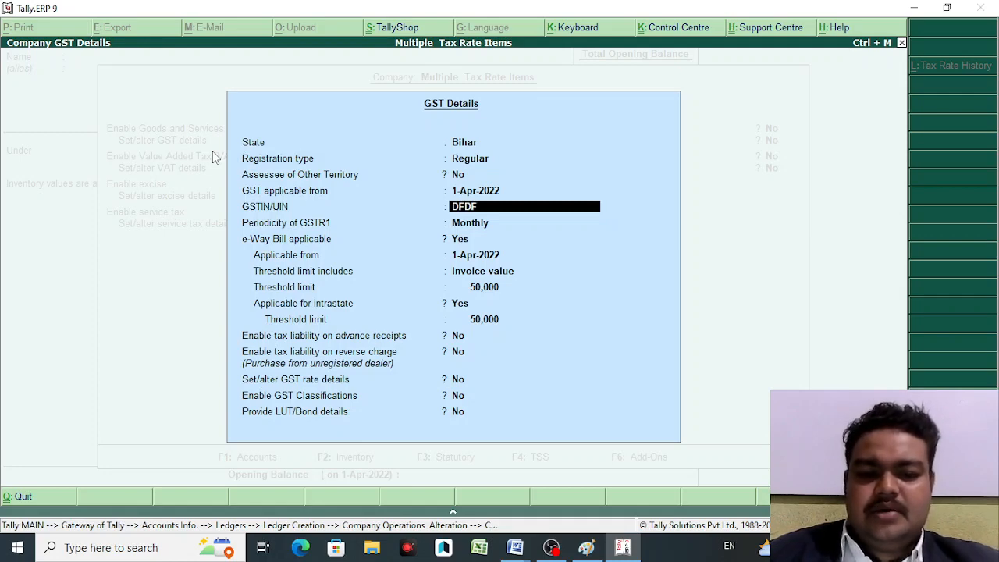
type("GF")
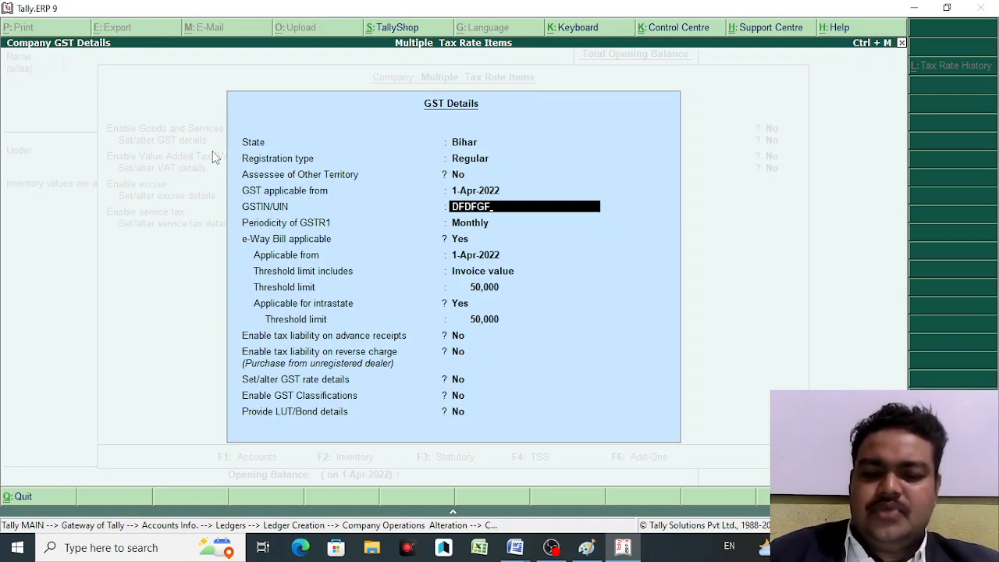
key("Return")
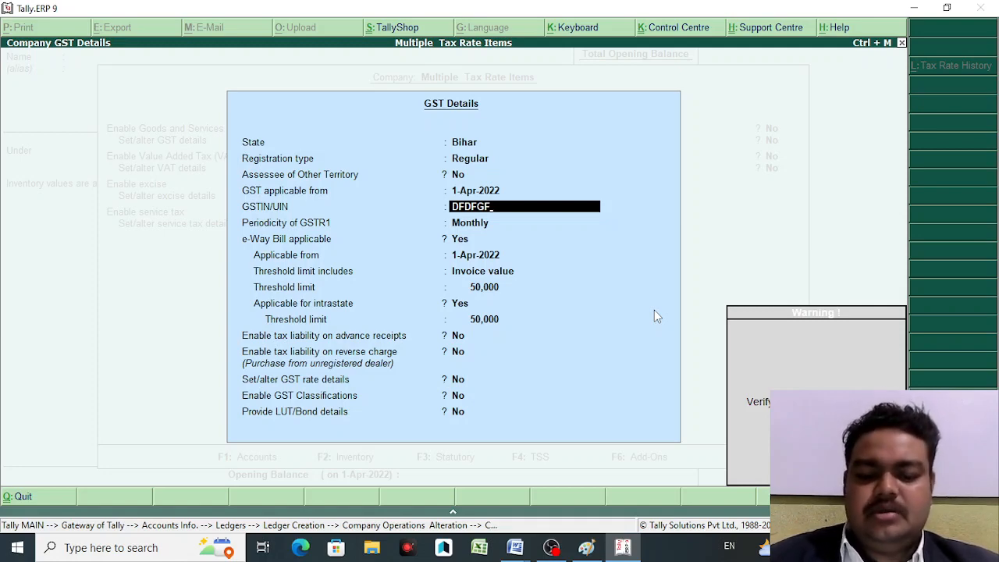
key("Up")
key("Up")
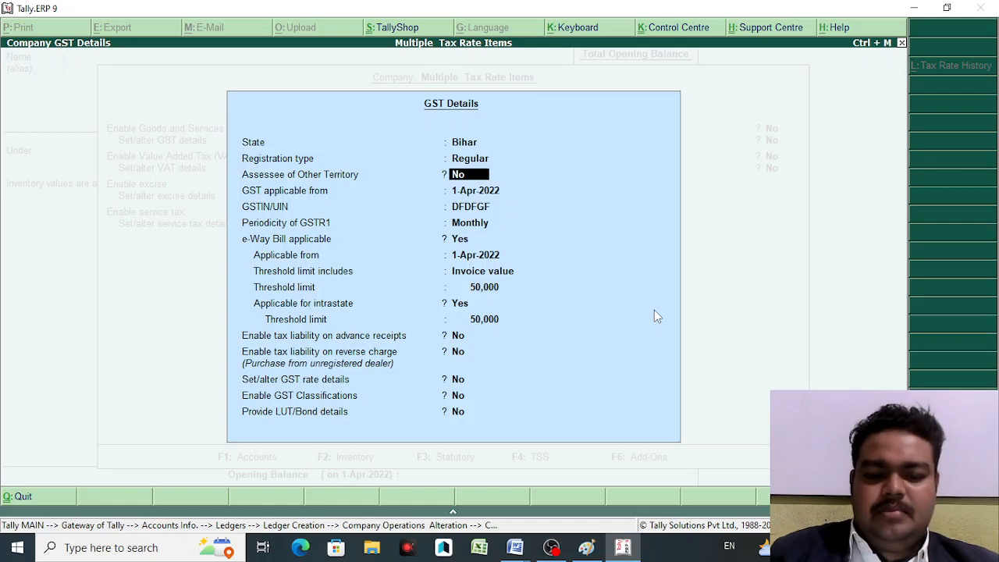
key("Down")
key("Return")
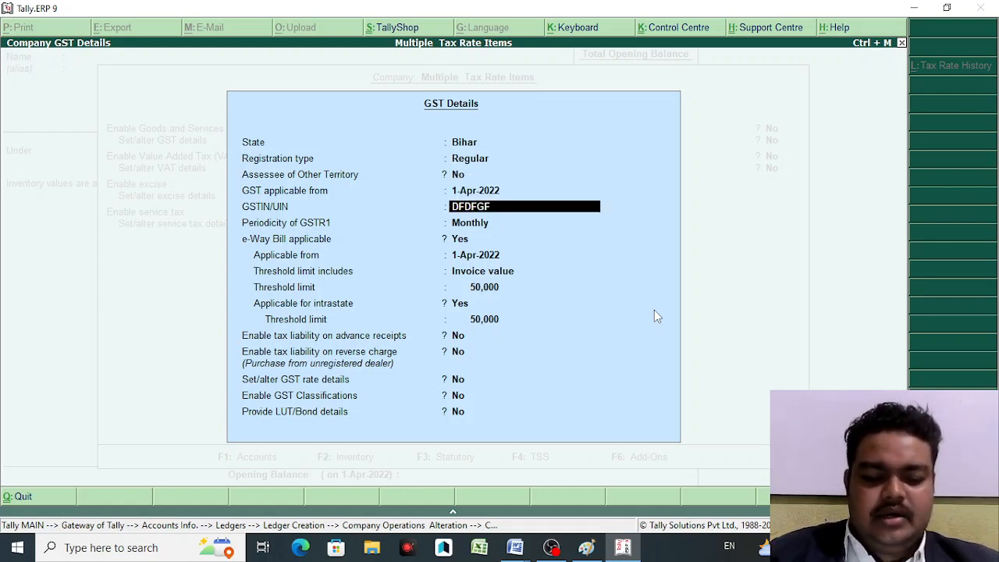
Step: Enter the company's GSTIN/UIN in the GST details
type("10")
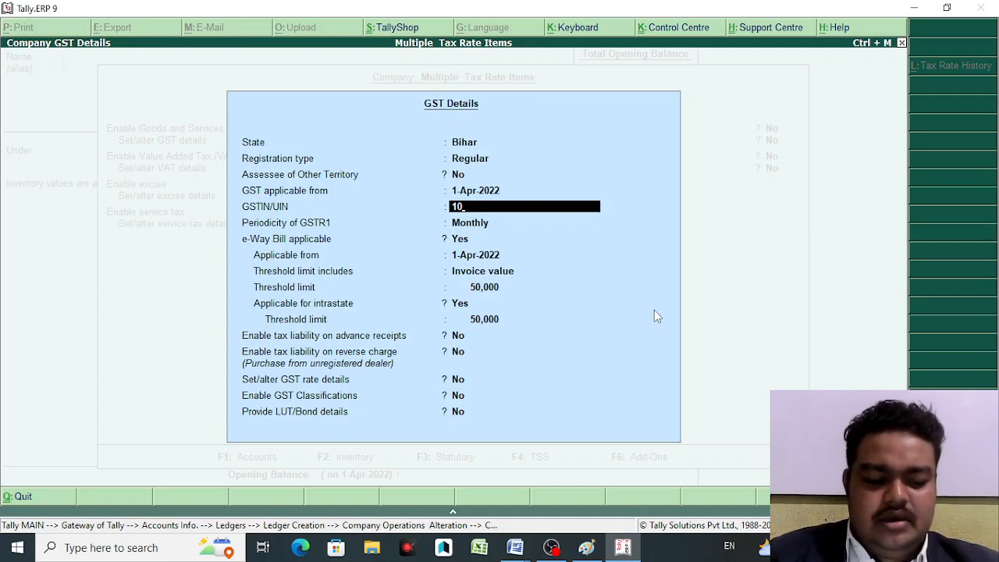
type("AAAA")
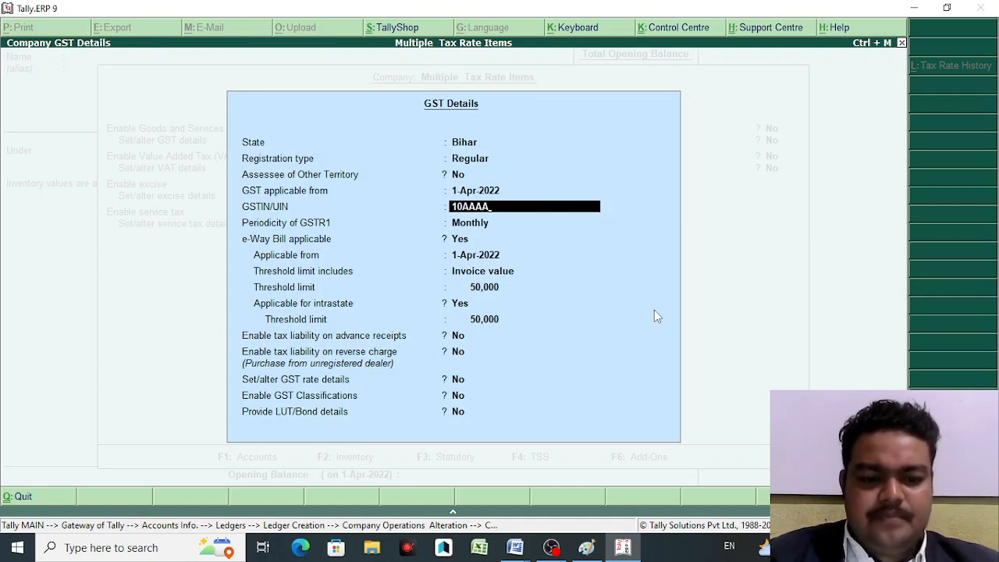
type("DF")
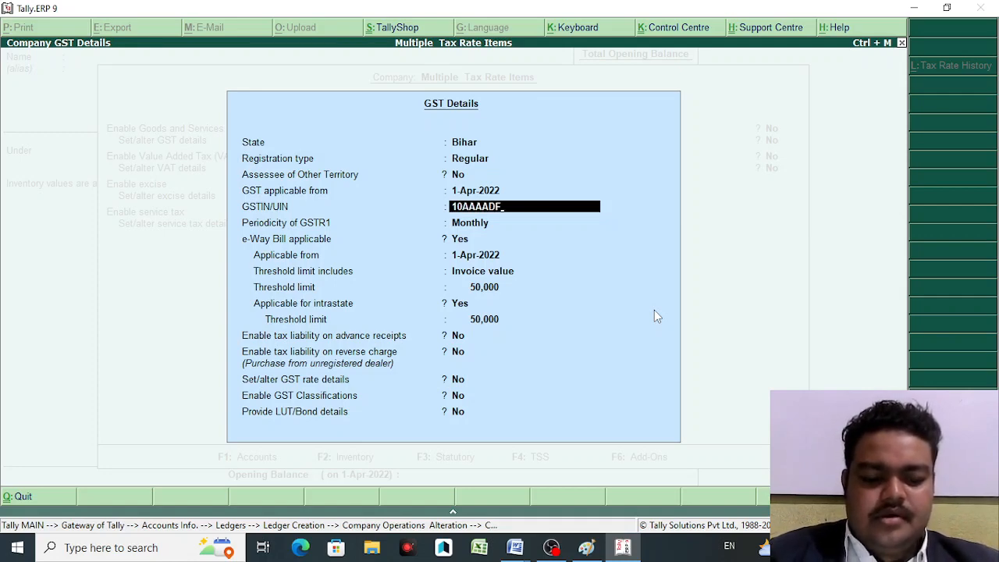
type("78")
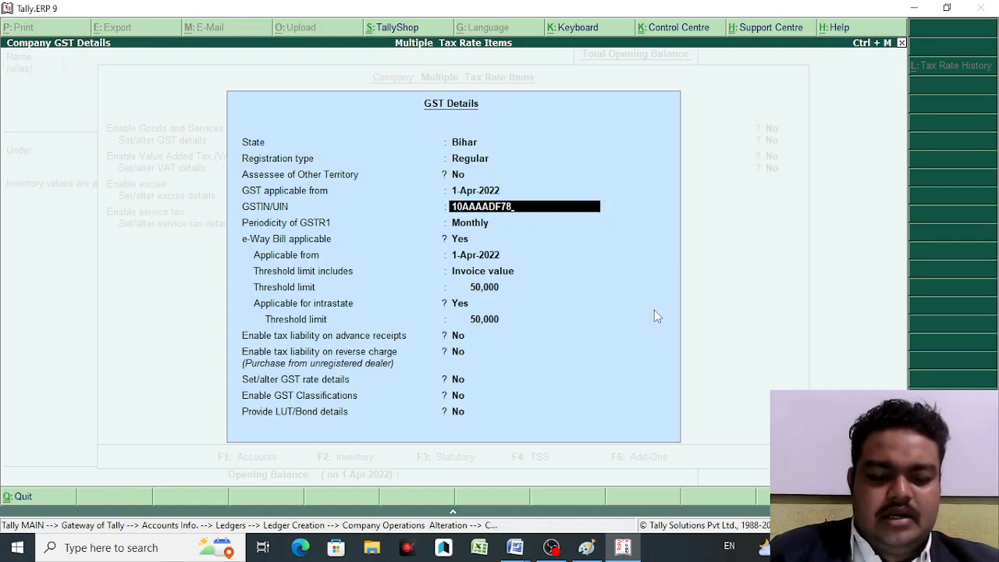
type("87A")
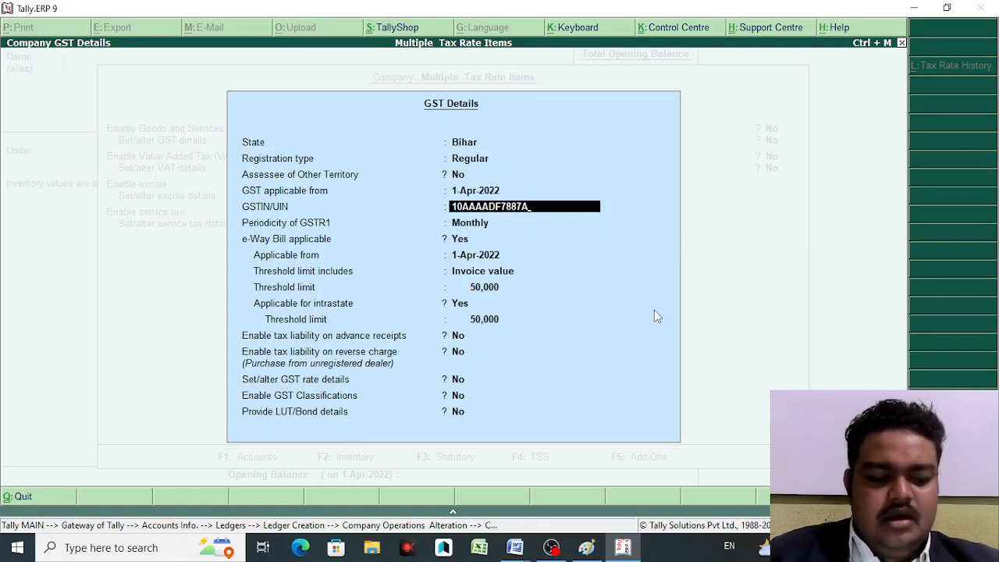
type("1")
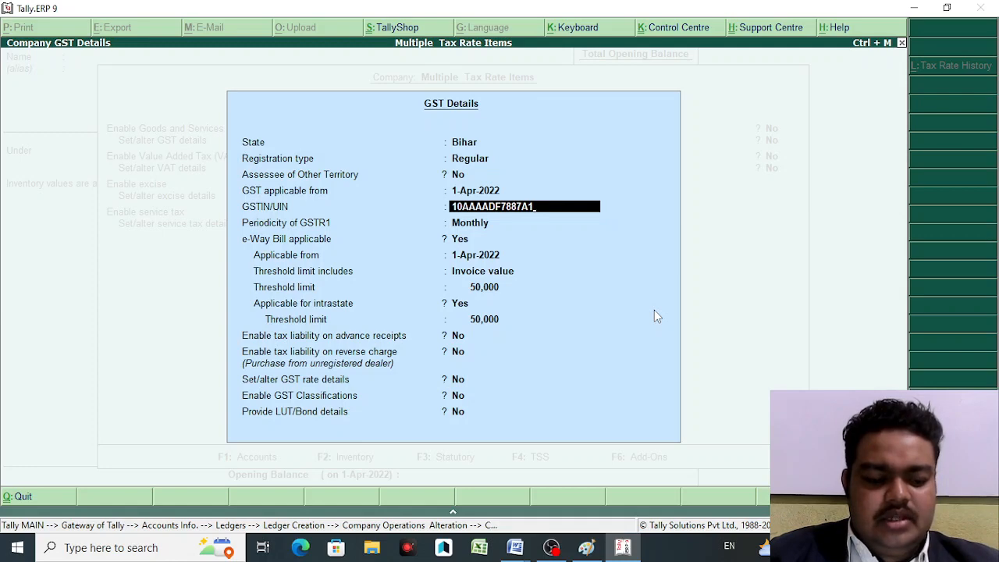
type("5")
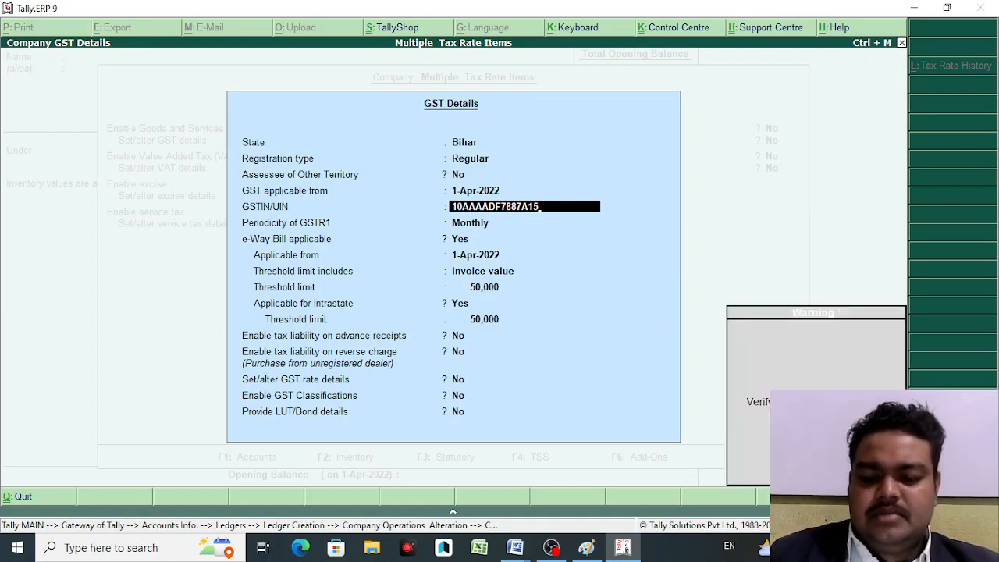
key("Return")
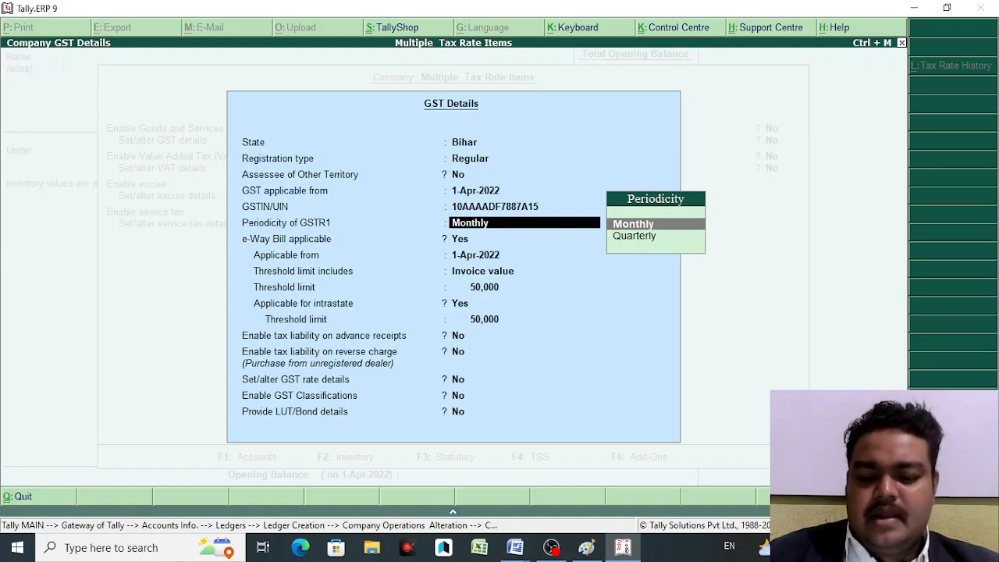
Step: Keep monthly GSTR1 and e-Way Bill applicability from 1-Apr-2022 on invoice value, and set the e-Way Bill threshold limit to 0
key("Return")
key("Return")
key("Return")
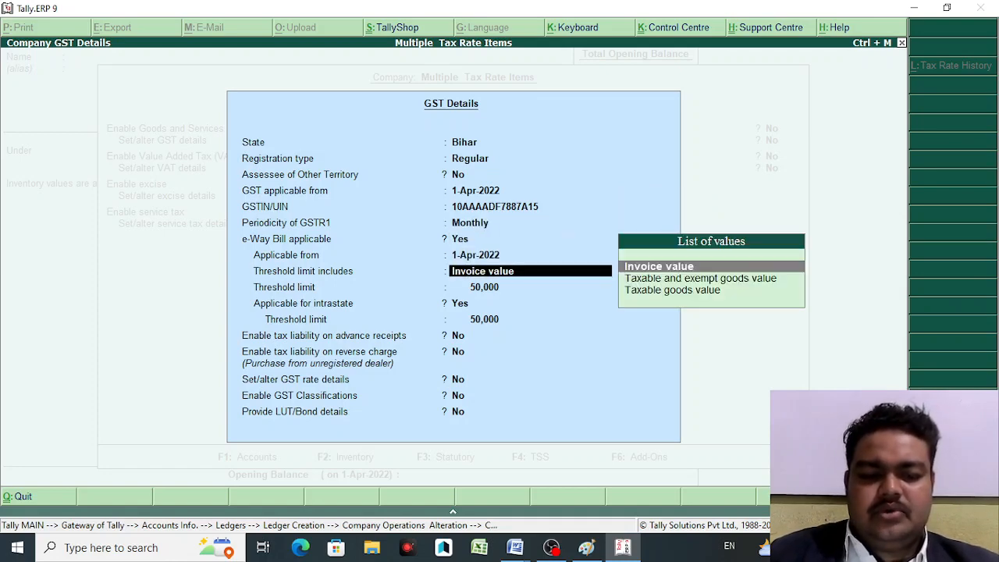
key("Return")
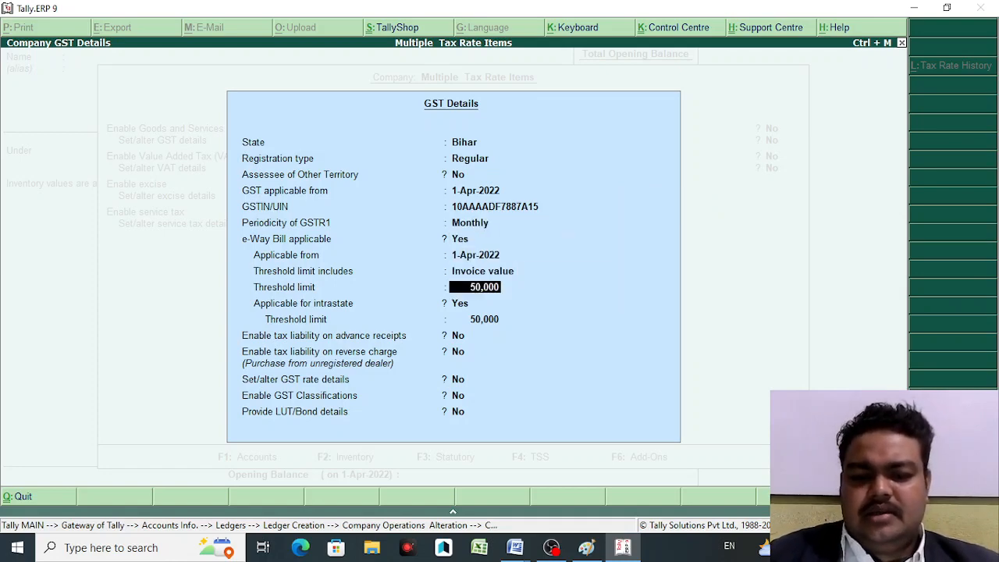
type("0")
key("Return")
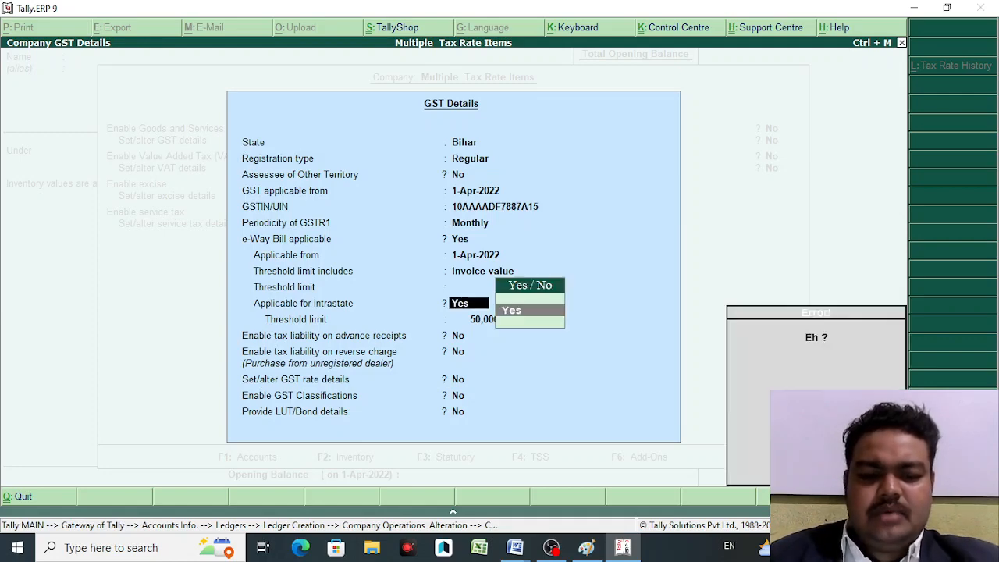
Step: Keep e-Way Bill applicable for intrastate, clear its threshold limit, and save the GST details with the remaining options at No
key("Return")
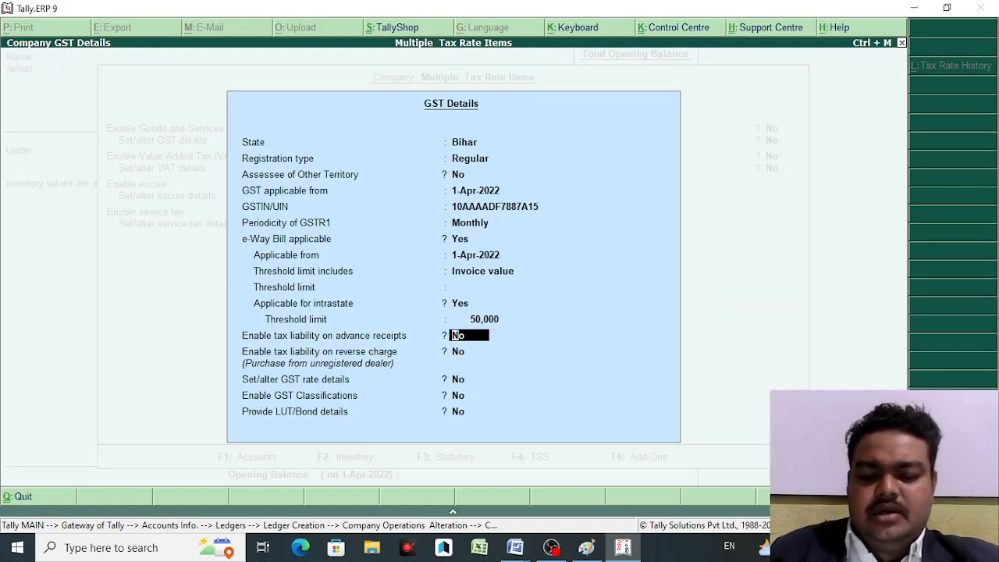
key("BackSpace")
key("BackSpace")
key("Return")
key("Return")
key("Return")
key("Return")
key("Return")
key("Return")
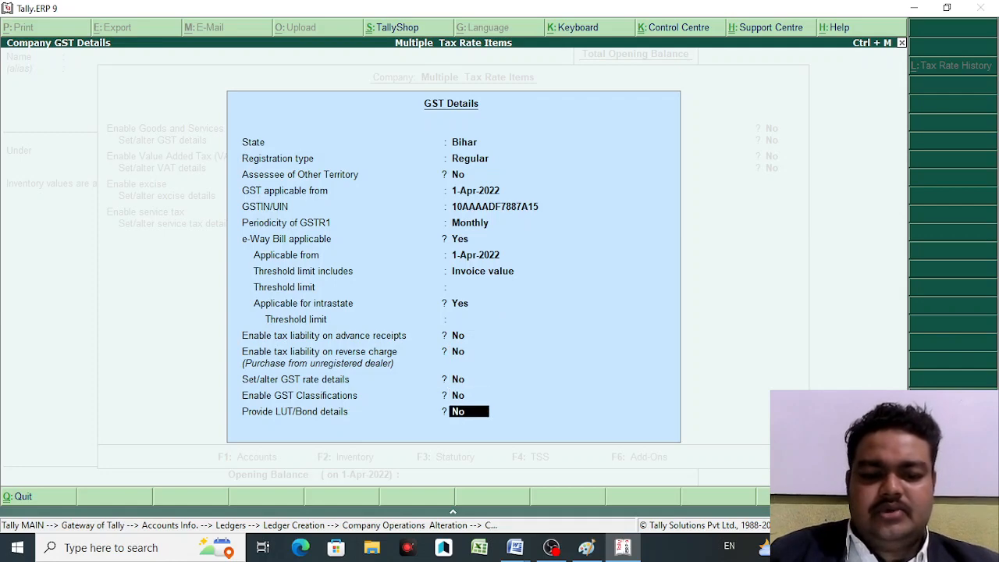
key("Return")
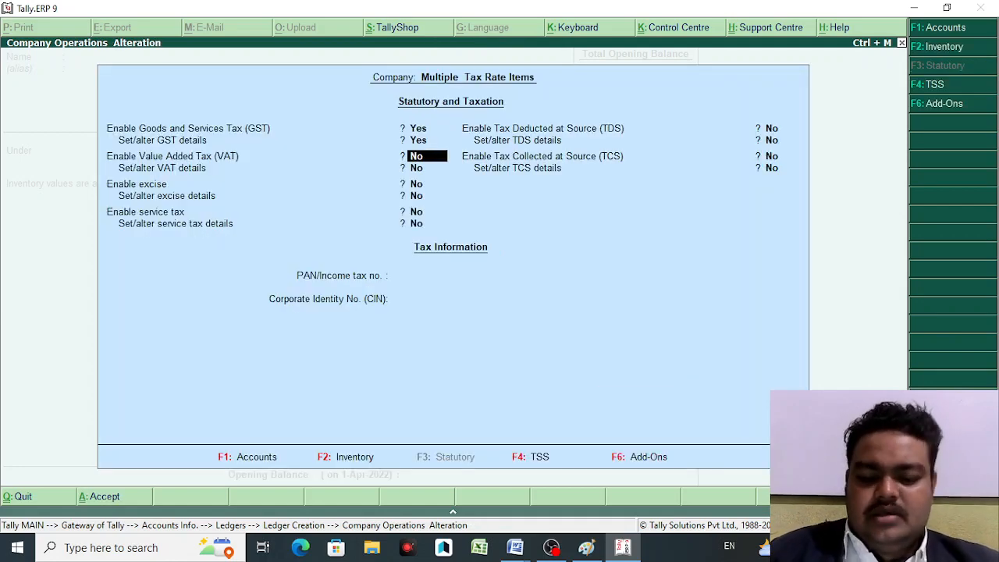
Step: Leave VAT, excise, service tax, TDS and TCS disabled, keep the tax information blank, and accept the statutory features
key("Return")
key("Return")
key("Return")
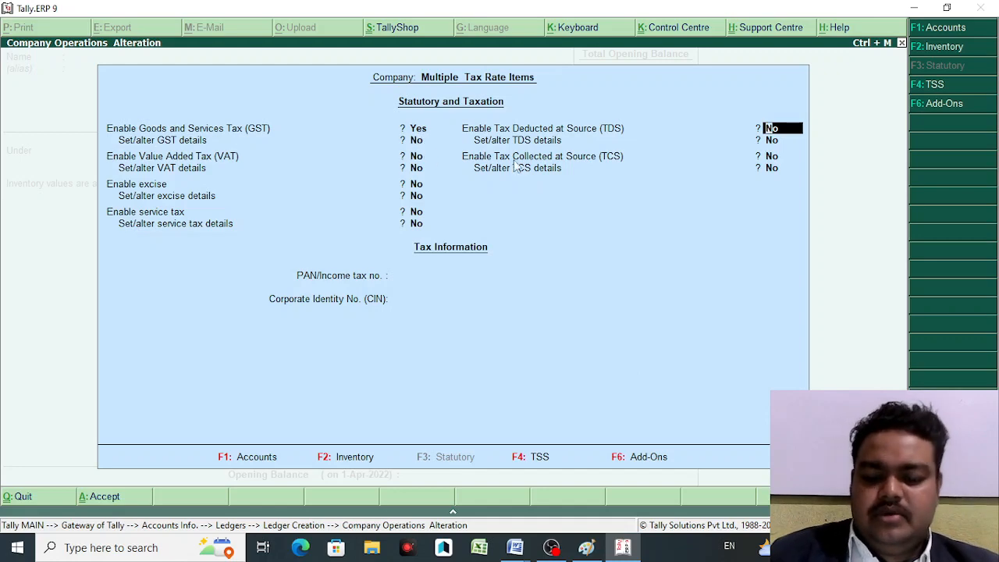
key("Return")
key("Return")
key("Return")
key("Return")
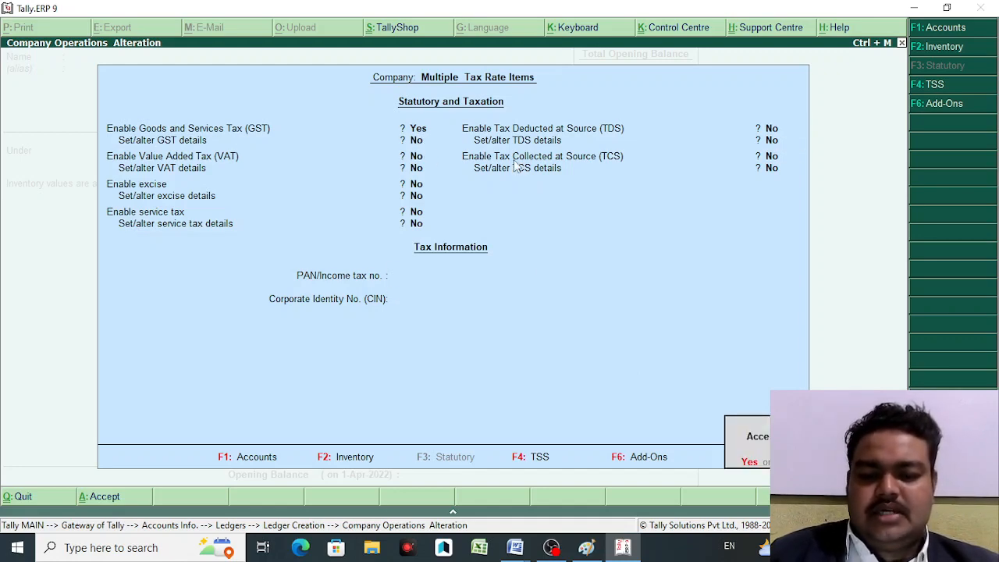
key("Return")
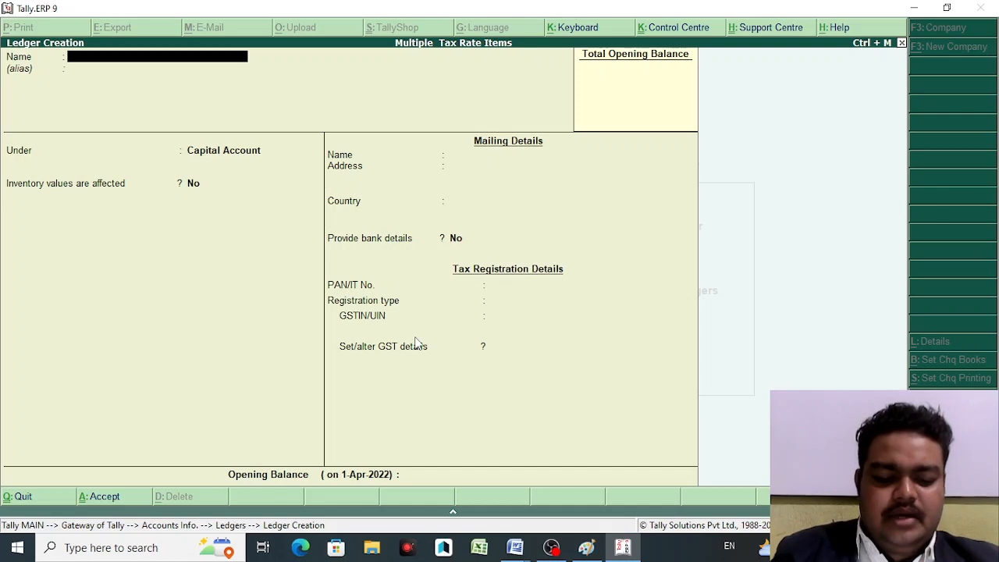
Step: Name the new ledger Sr Computer and leave its alias blank
type("Sr Co")
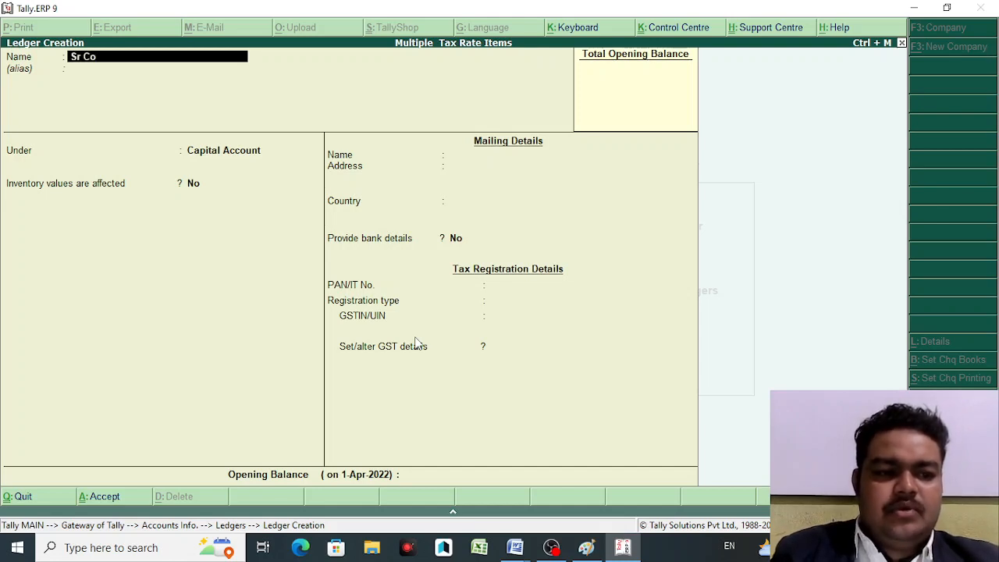
type("mpujter")
key("BackSpace")
key("BackSpace")
key("BackSpace")
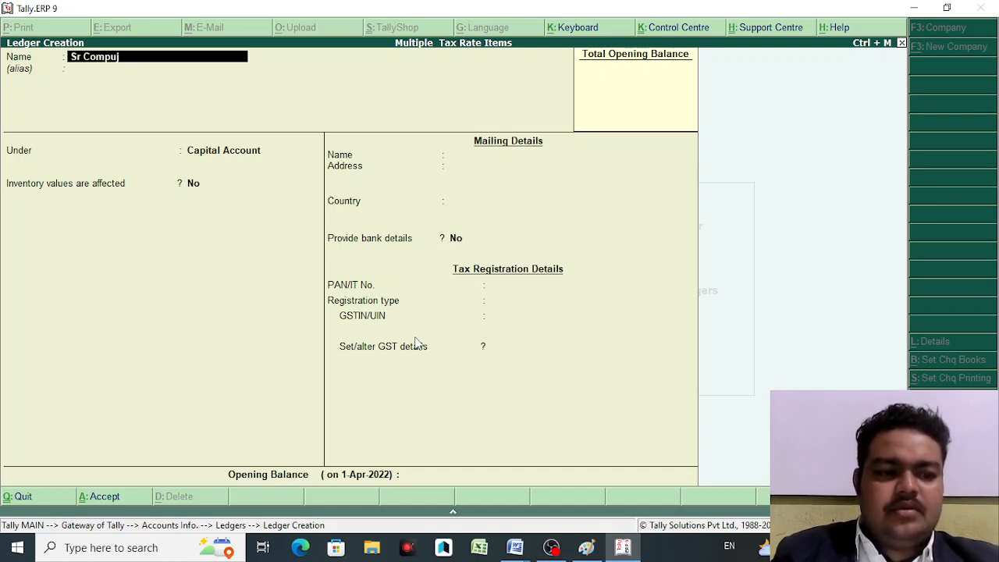
key("BackSpace")
type("ter")
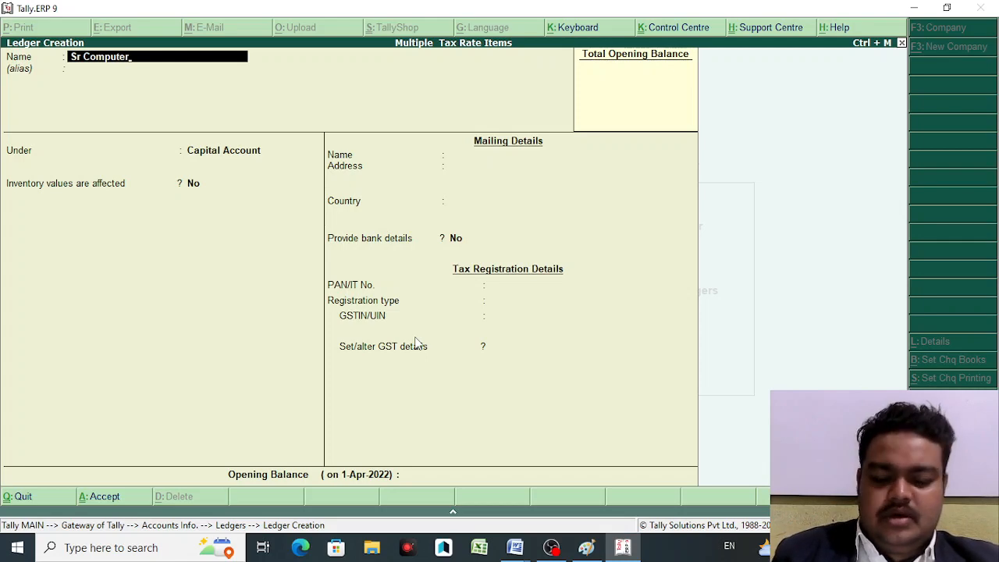
key("Return")
key("Return")
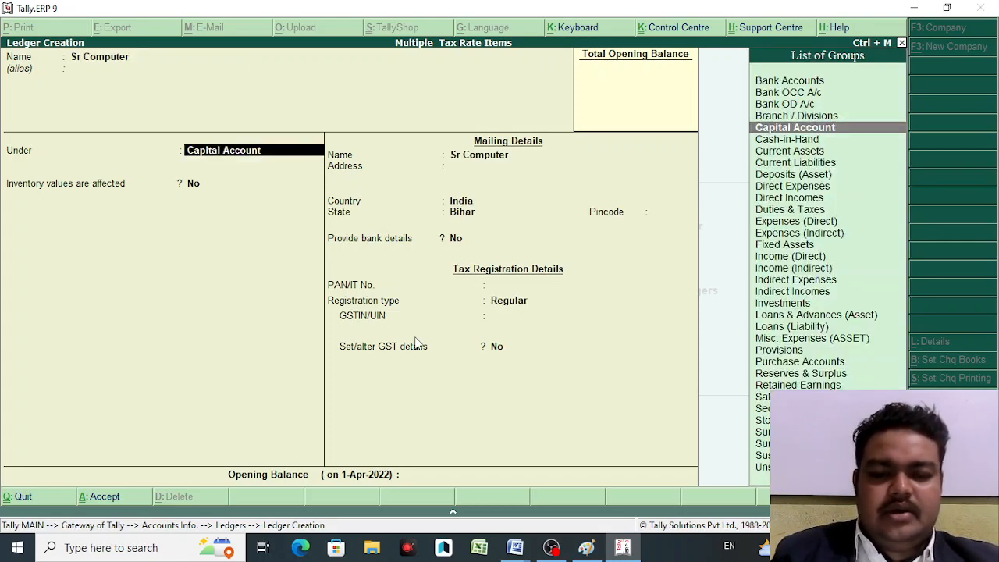
Step: Place the ledger under Sundry Creditors, keeping bill-by-bill balances on and the credit-days check and inventory values at No
type("Sun")
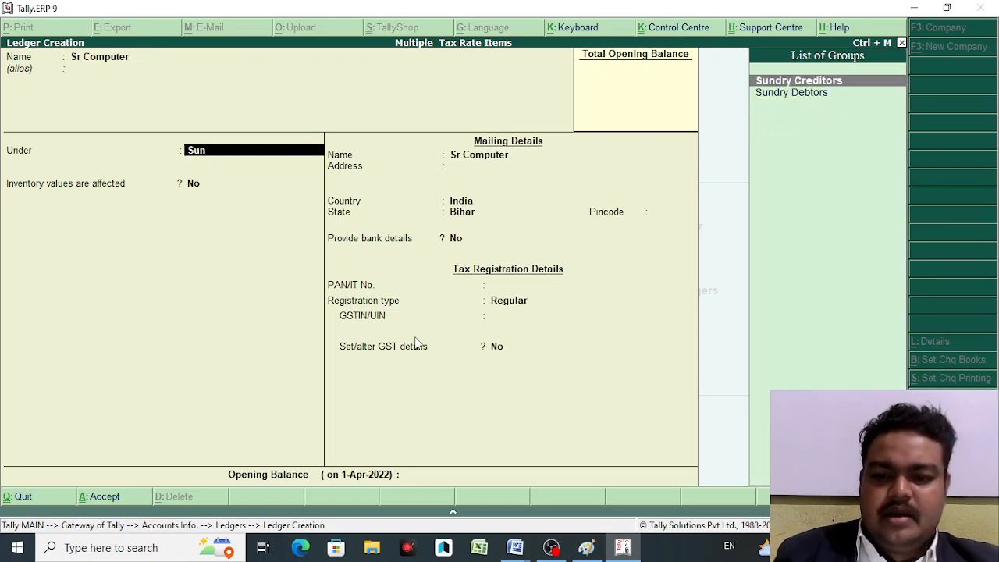
key("Return")
key("Return")
key("Return")
key("Return")
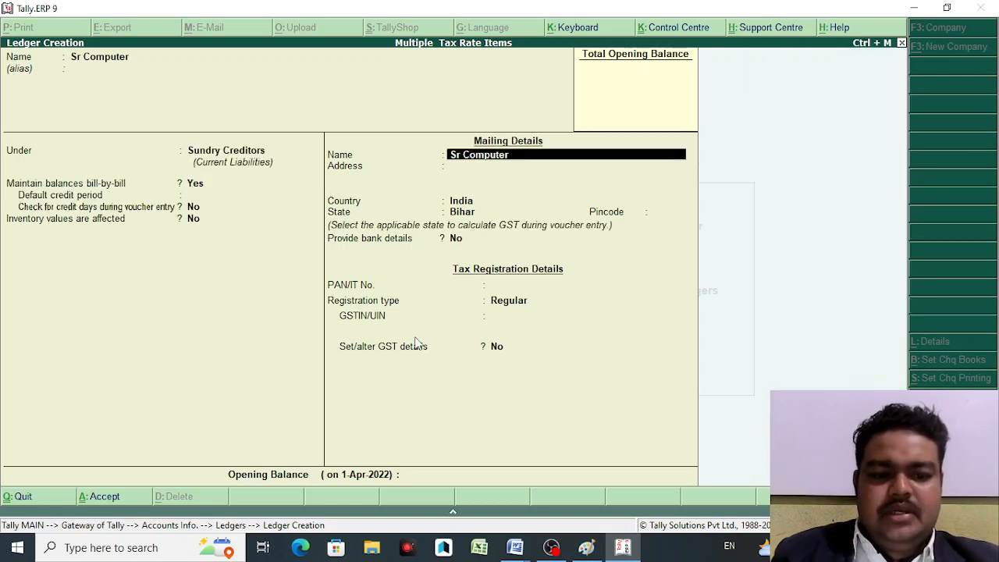
Step: Keep the ledger's mailing name, enter Delhi as its address, and keep India as the country
key("Return")
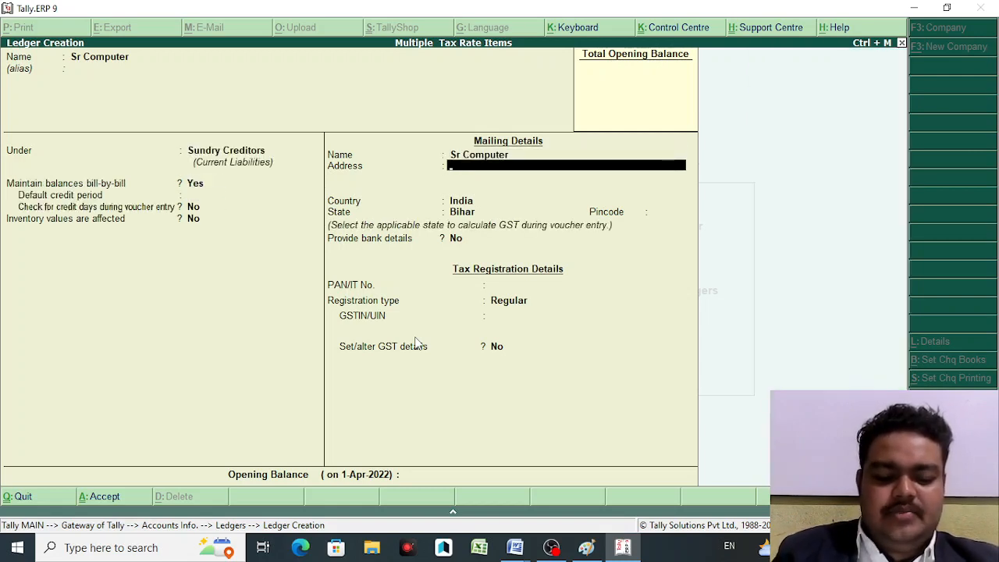
type("Delhi")
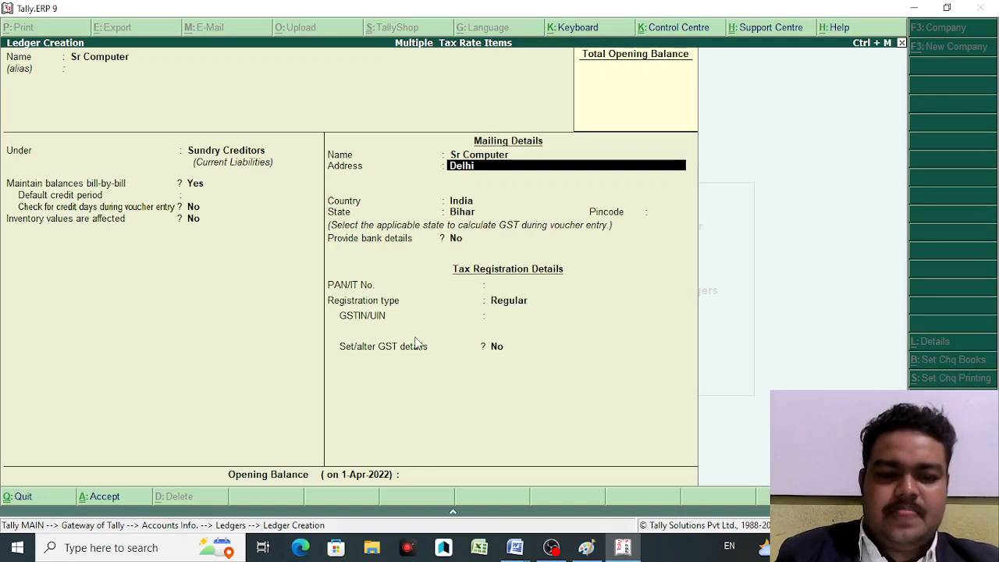
key("Return")
key("Return")
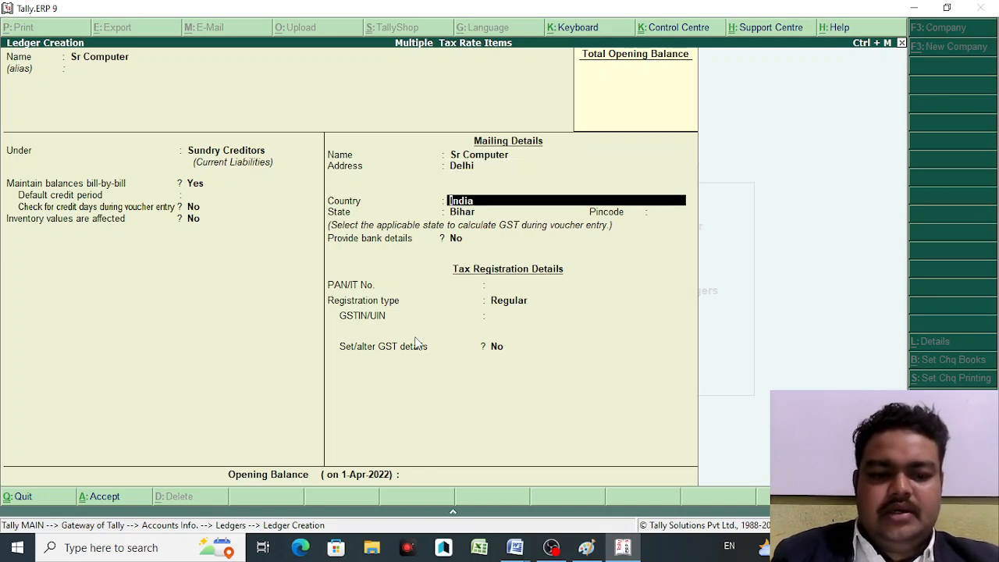
key("Return")
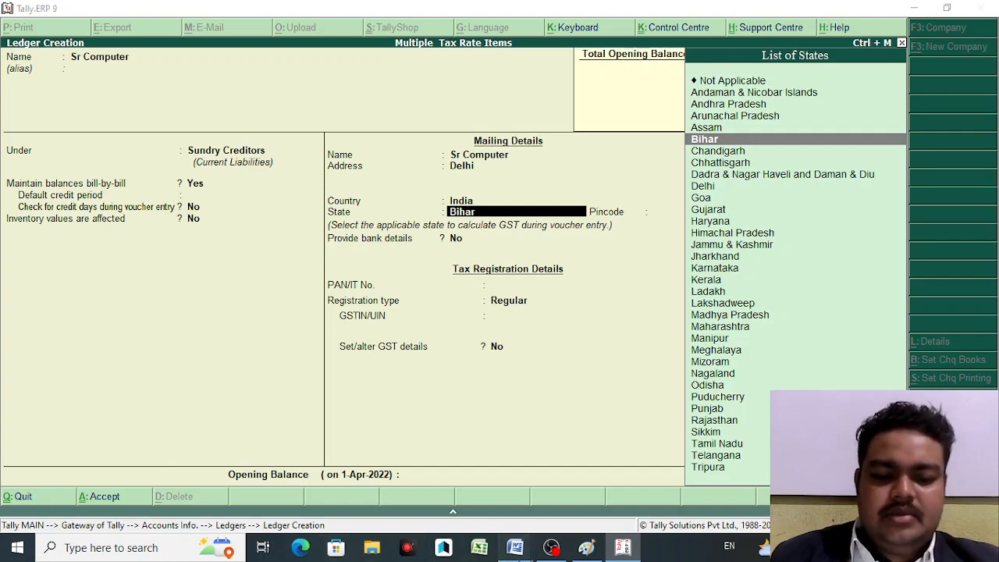
Step: Switch to the Word document and check the party locations in the purchase and sale questions on its last page
mouse_move(515, 547)
left_click(472, 499)
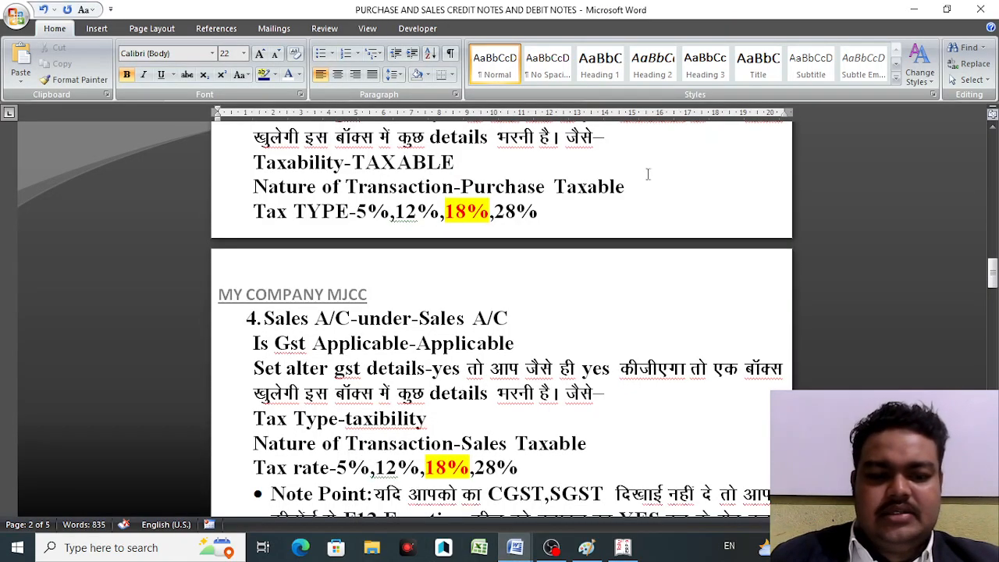
left_click_drag(992, 277, 917, 366)
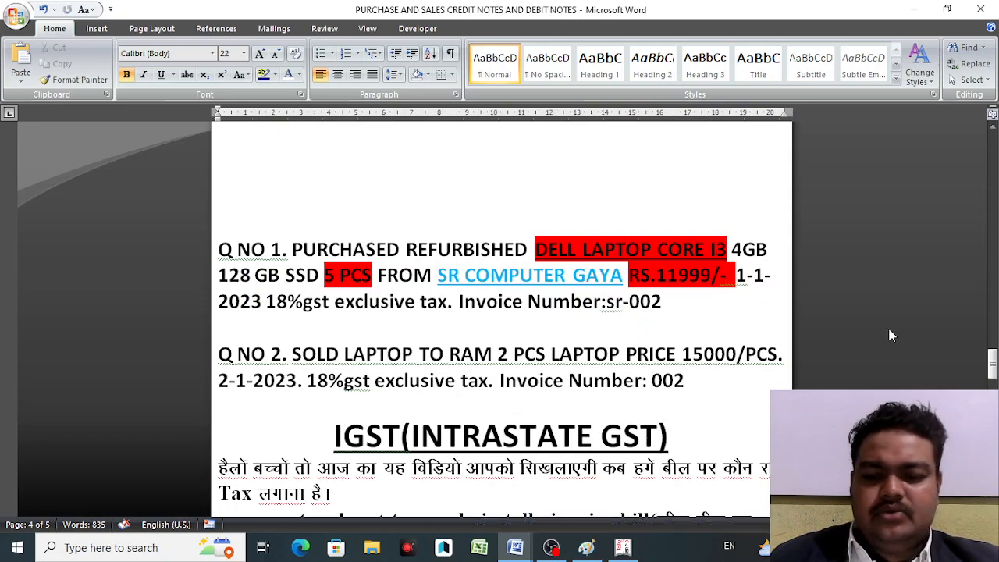
left_click_drag(986, 360, 987, 372)
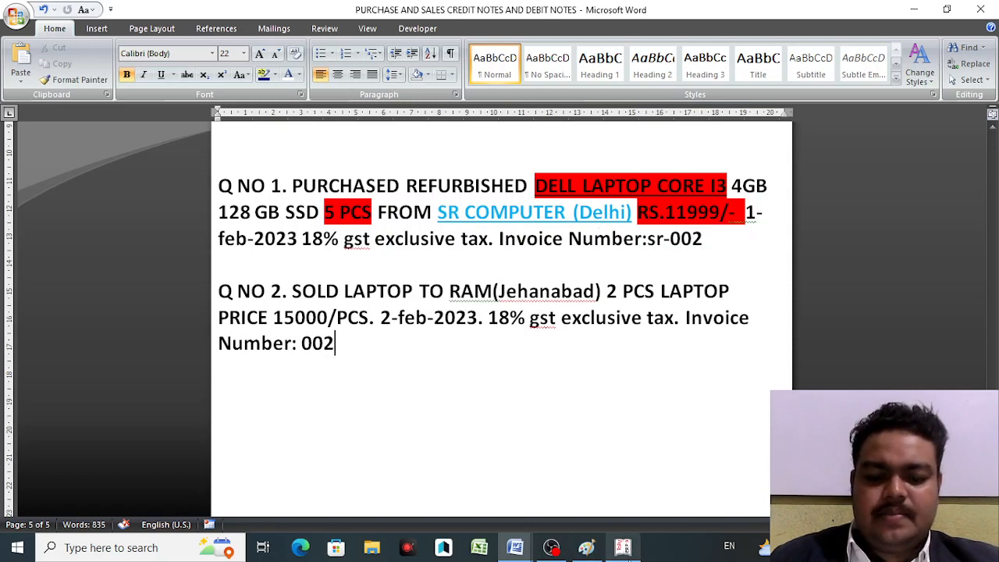
Step: Back in Tally.ERP 9, set the Sr Computer ledger's state to Delhi, enter its pincode, and keep bank details at No
left_click(622, 547)
type("D")
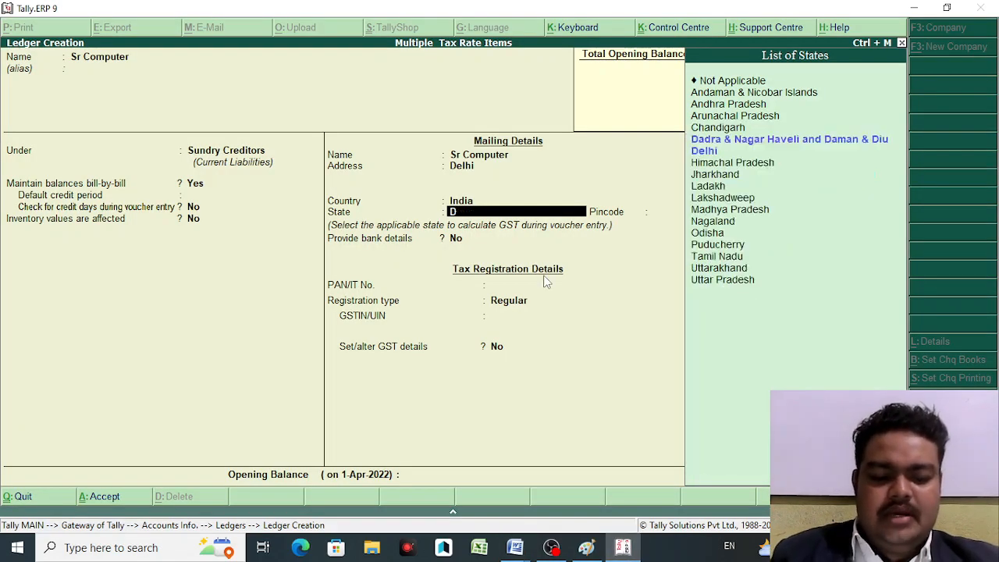
type("e")
key("Return")
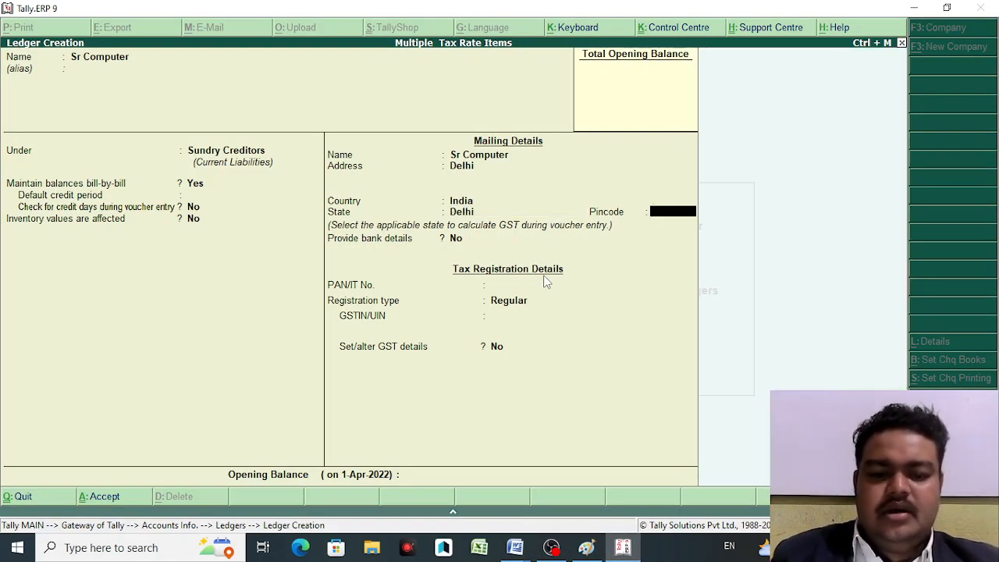
type("222222")
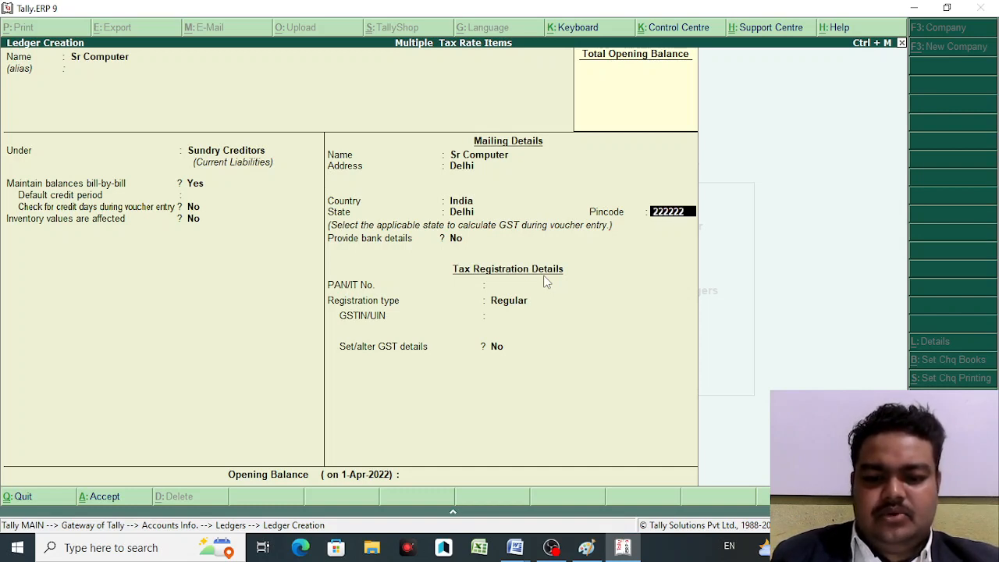
key("Return")
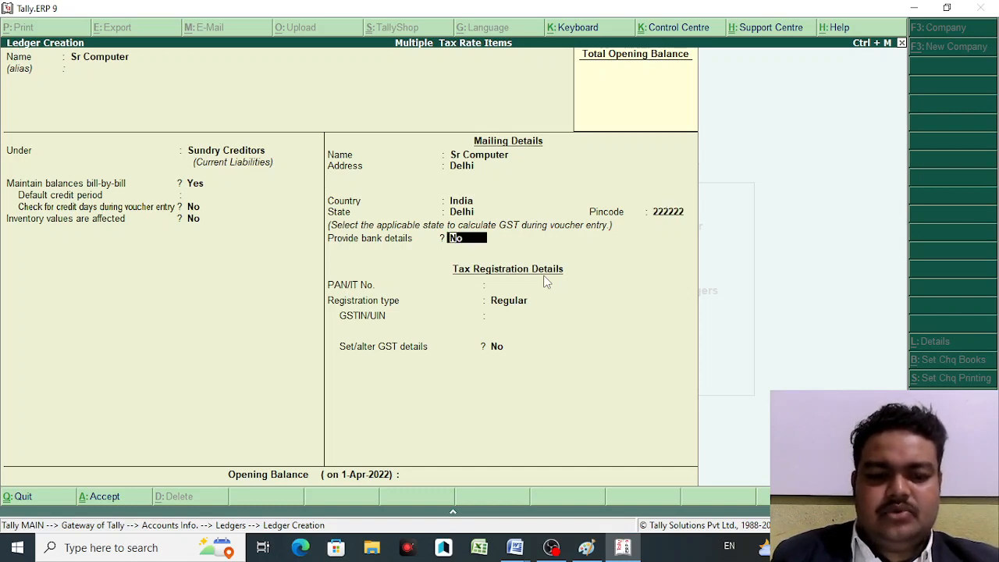
key("Return")
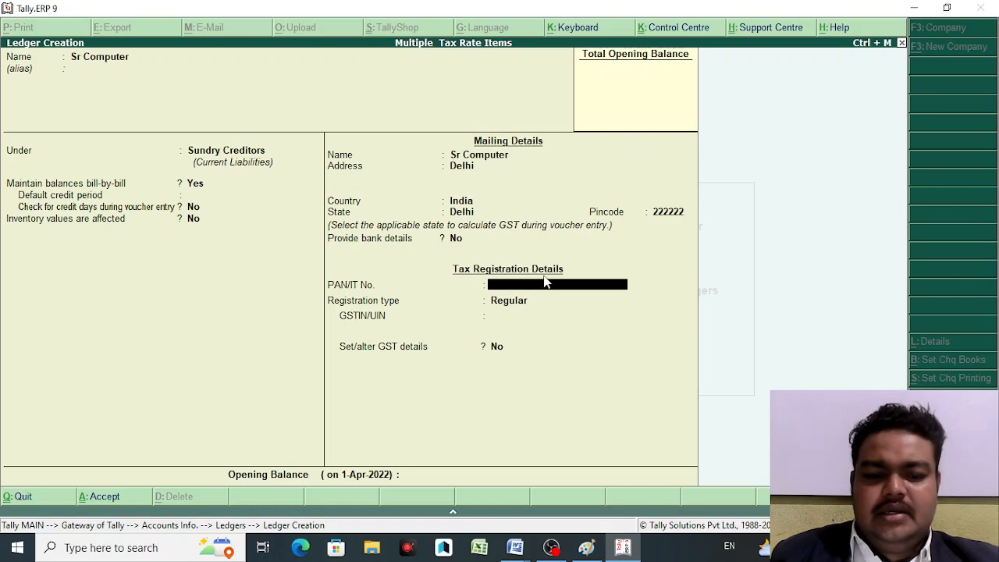
Step: Leave the PAN, GSTIN and opening balance blank, keep Regular registration and GST details at No, and accept the Sr Computer ledger
key("Return")
key("Return")
key("Return")
key("Return")
key("Return")
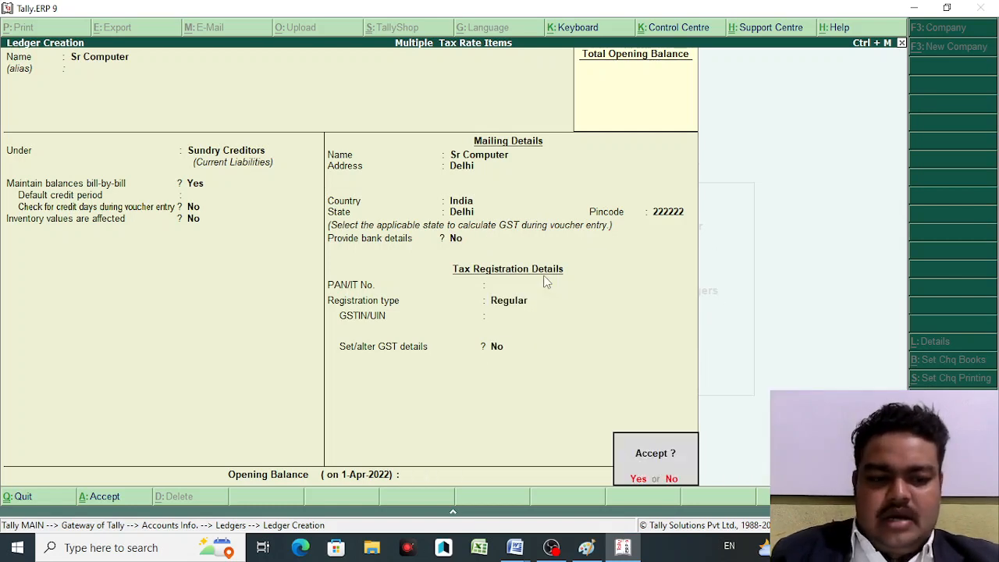
key("Return")
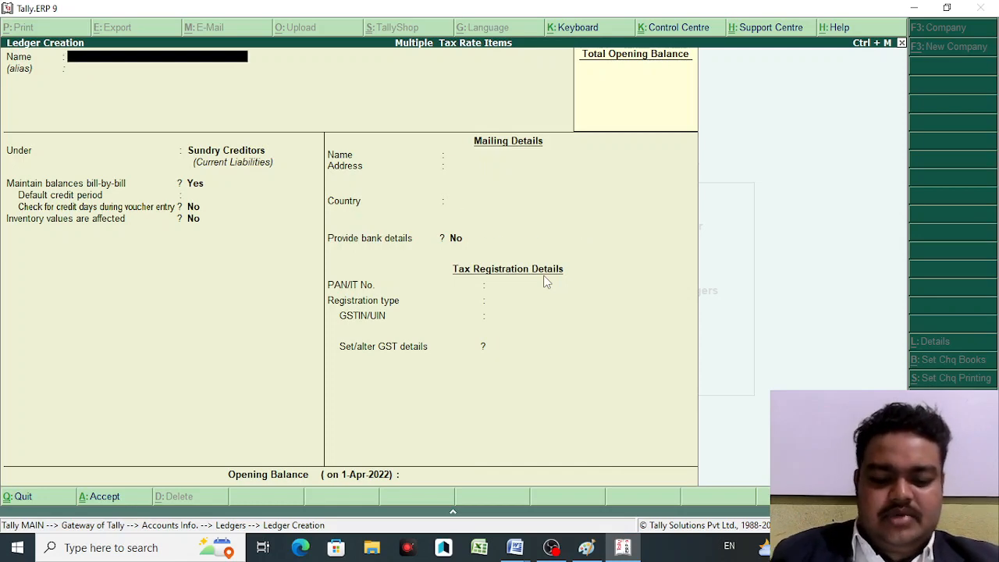
Step: Name a new ledger with the customer's name, leave its alias blank, and place it under Sundry Debtors
type("Ram")
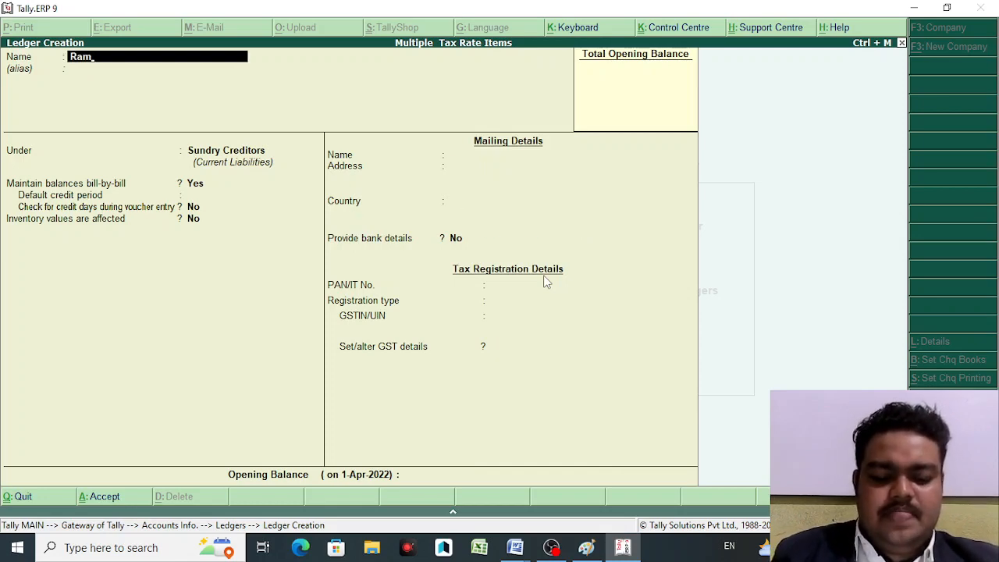
key("Return")
key("Return")
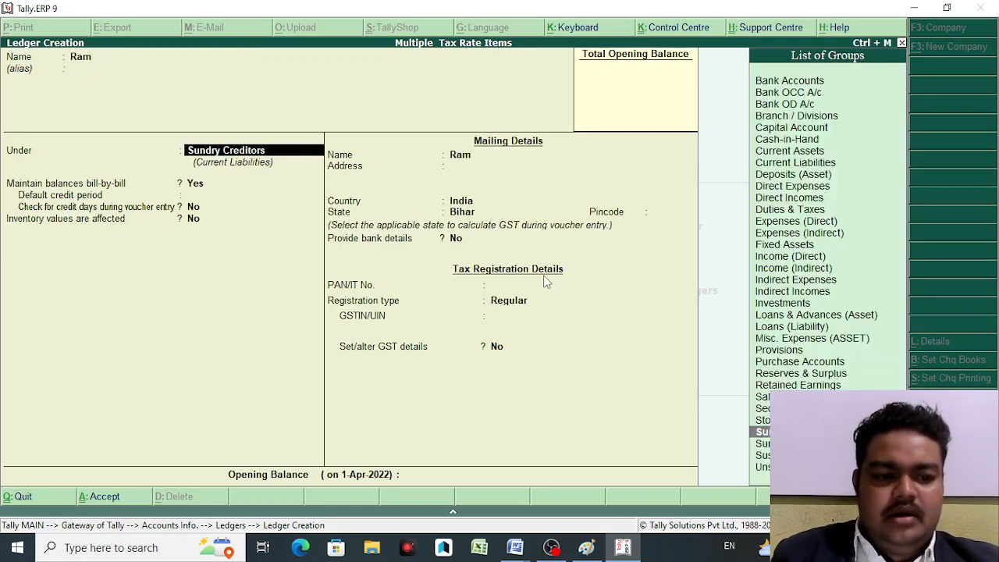
type("Sun")
key("Down")
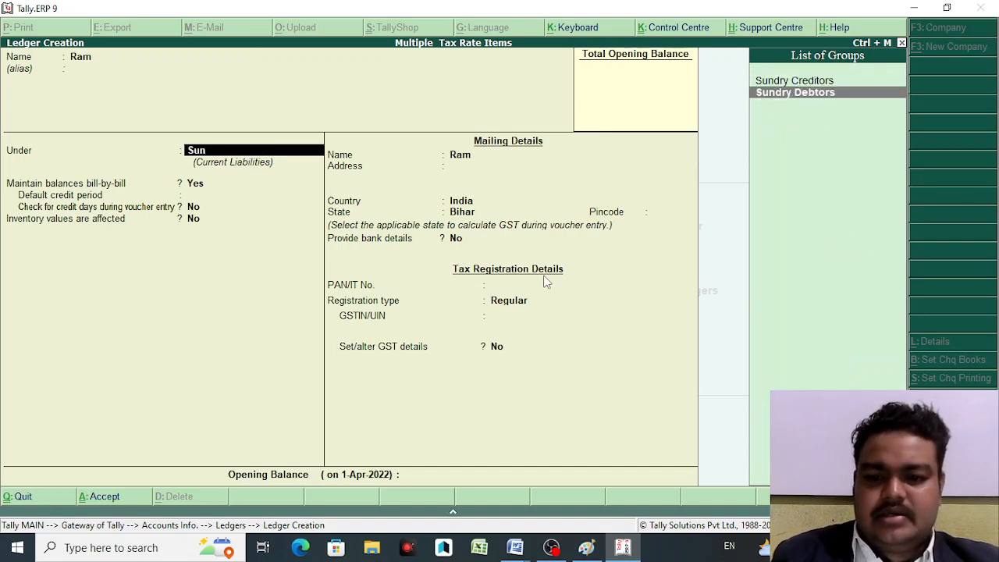
key("Return")
Step: Keep the ledger's bill-by-bill, inventory and mailing name defaults, enter Jehabad as the address, and keep India as the country
key("Return")
key("Return")
key("Return")
key("Return")
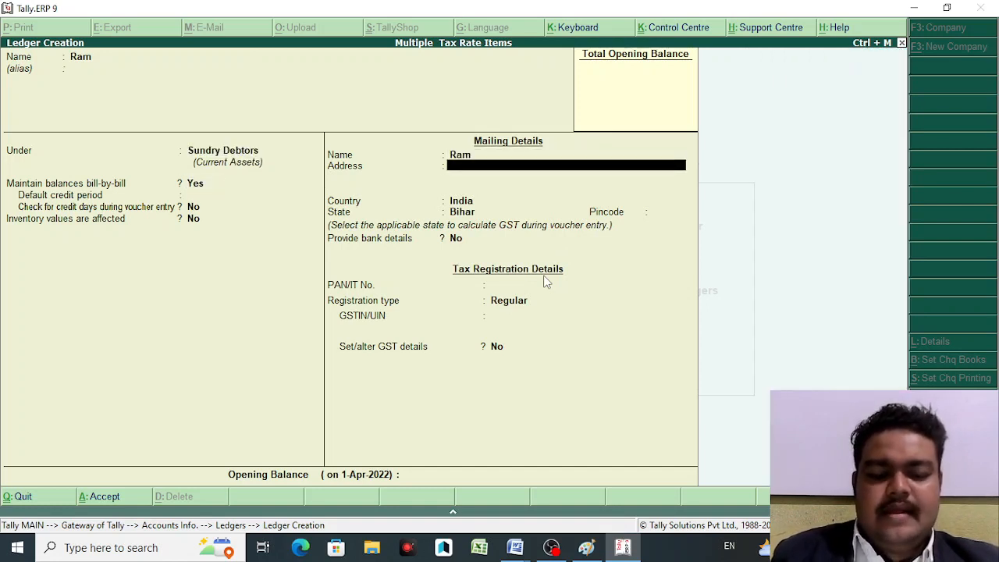
type("Jehan")
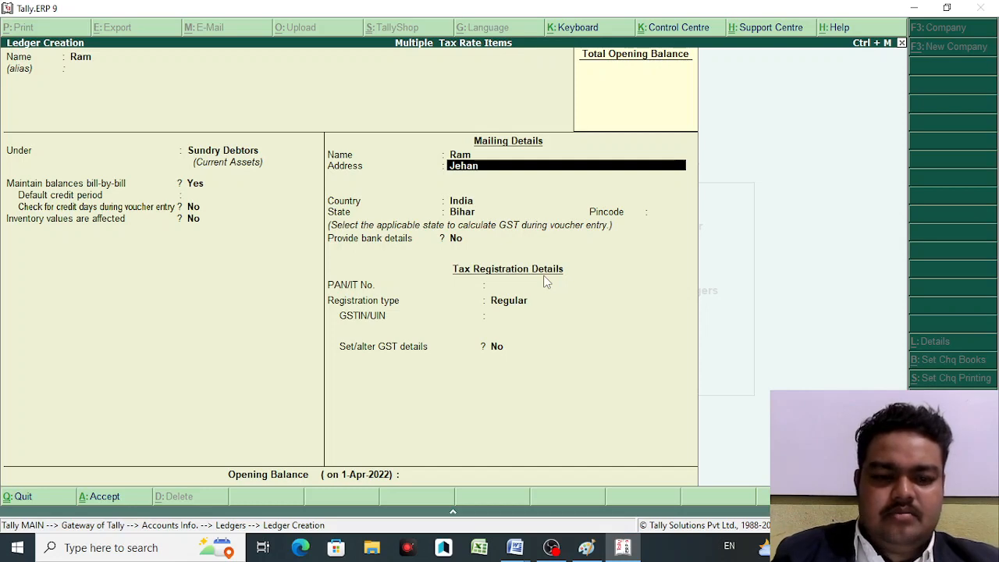
key("BackSpace")
type("bad")
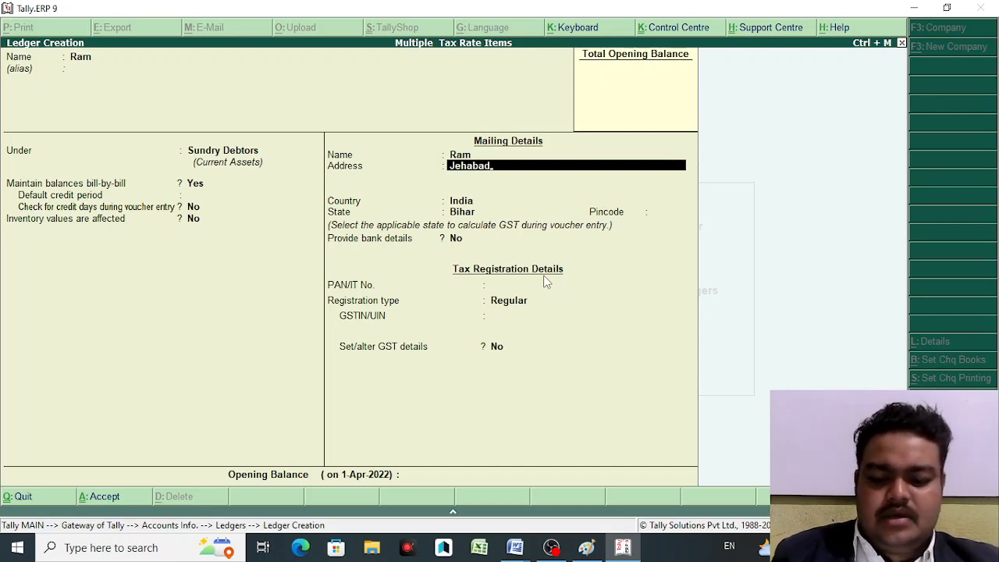
key("Return")
key("Return")
key("Return")
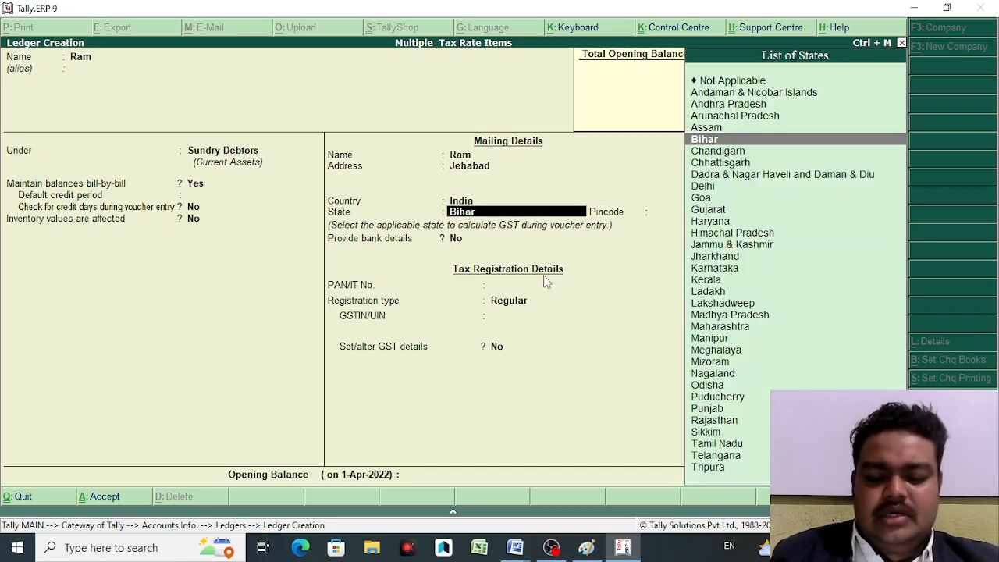
Step: Keep Bihar as the state, enter the customer's pincode, keep bank details at No, and leave the PAN blank
key("Return")
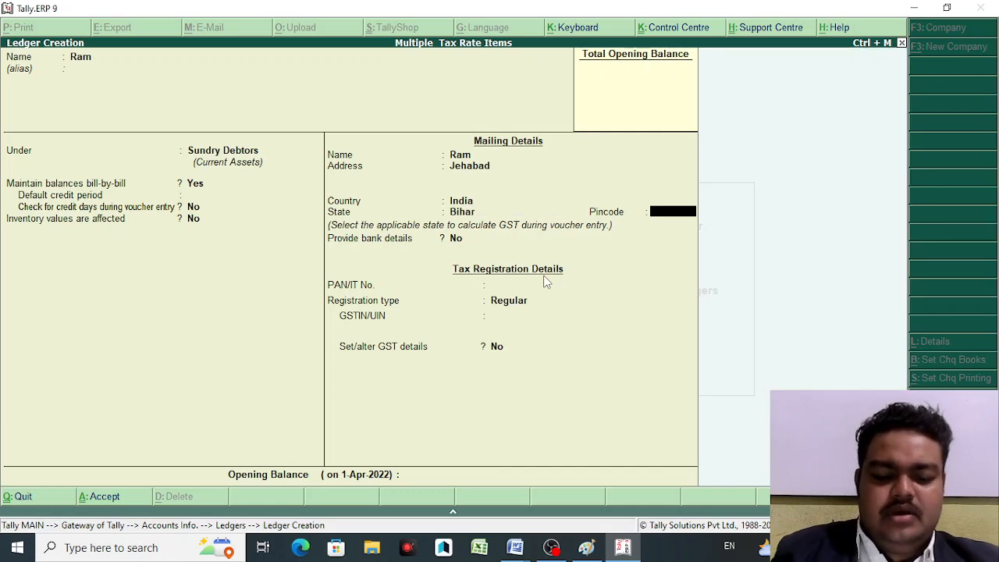
type("8044")
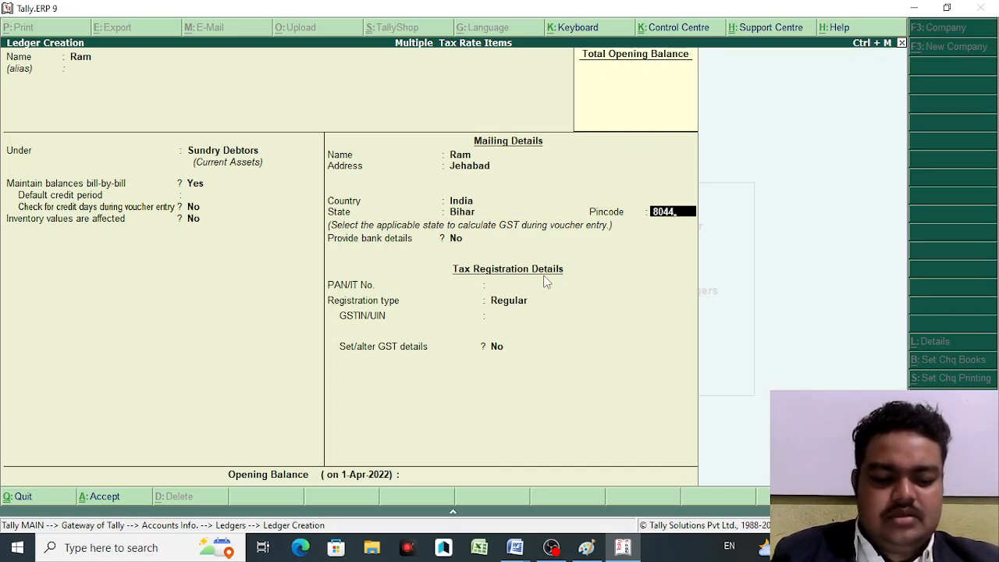
type("22")
key("Return")
key("Return")
key("Return")
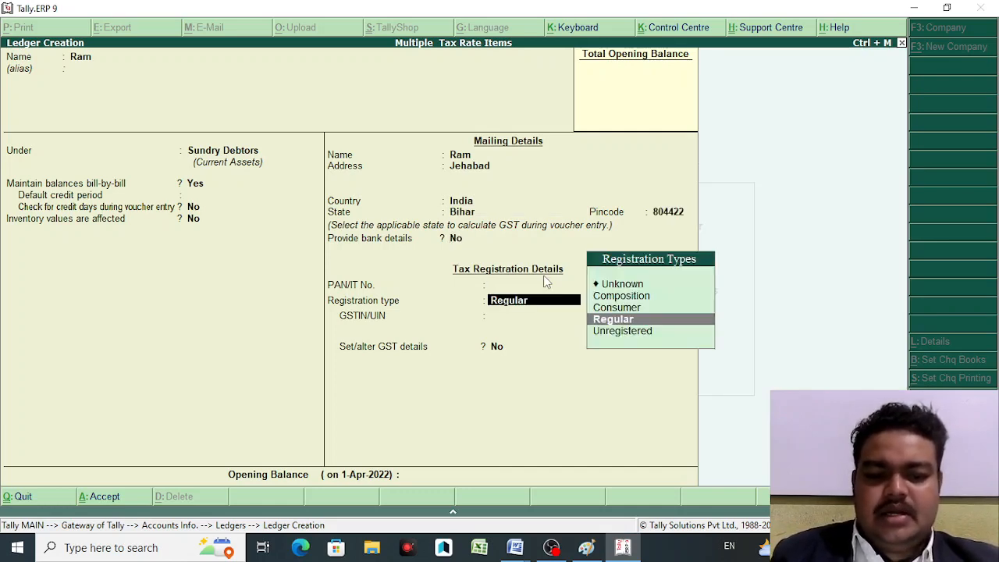
Step: Keep Regular registration with no GSTIN, GST details at No and no opening balance, and accept the customer ledger
key("Return")
key("Return")
key("Return")
key("Return")
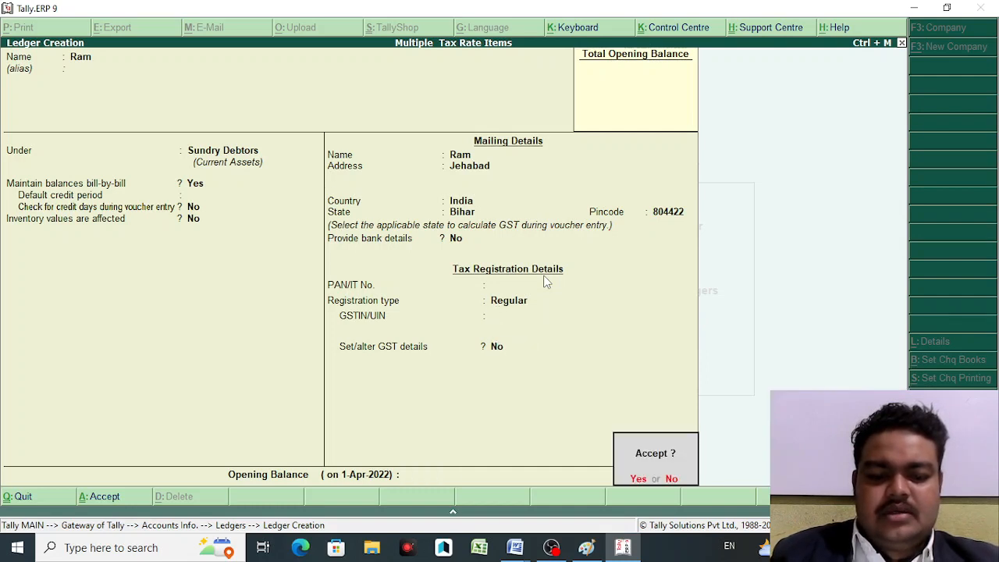
key("Return")
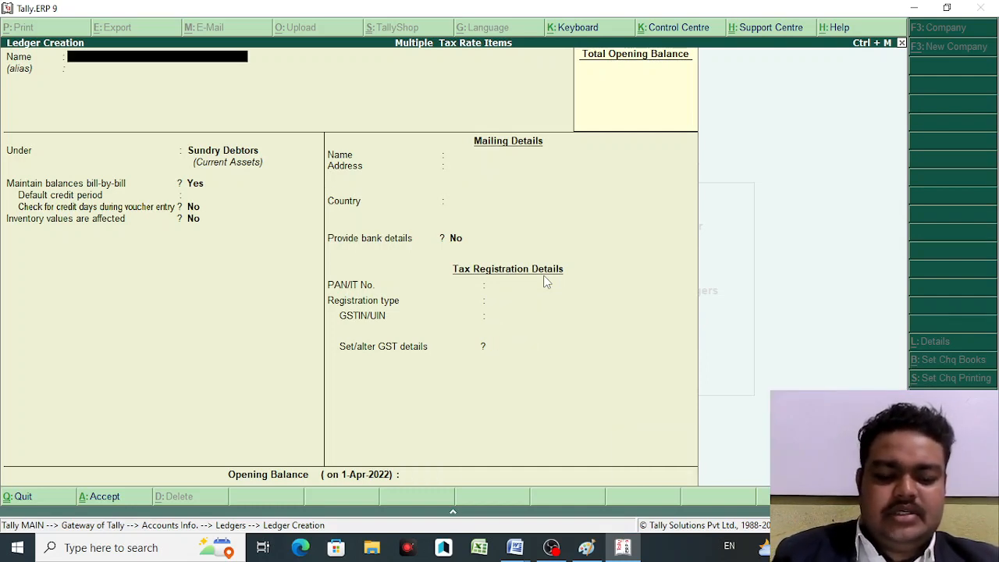
Step: Name the new ledger Purchase A/c, leave its alias blank, and place it under Purchase Accounts
type("Purcha")
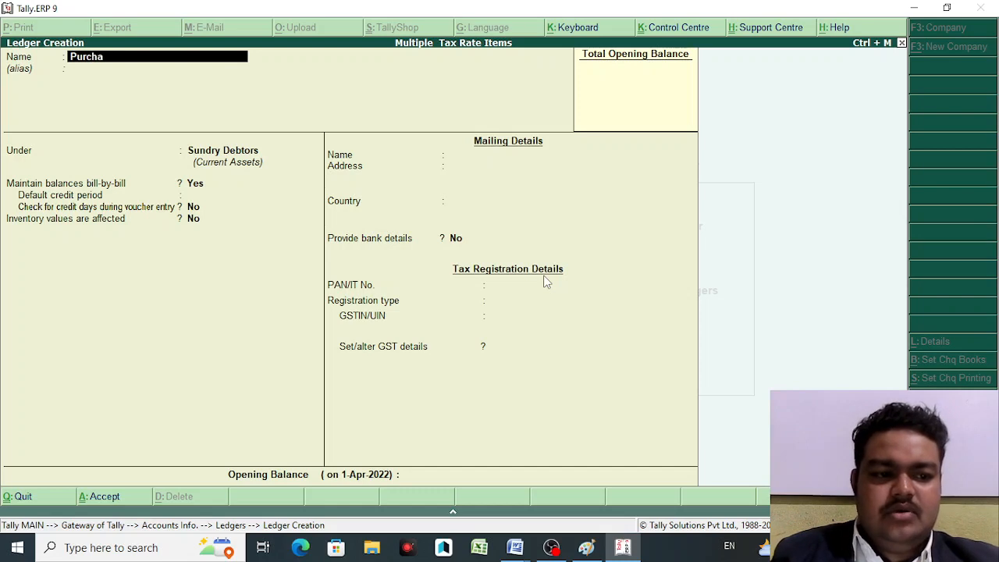
type("se A/c")
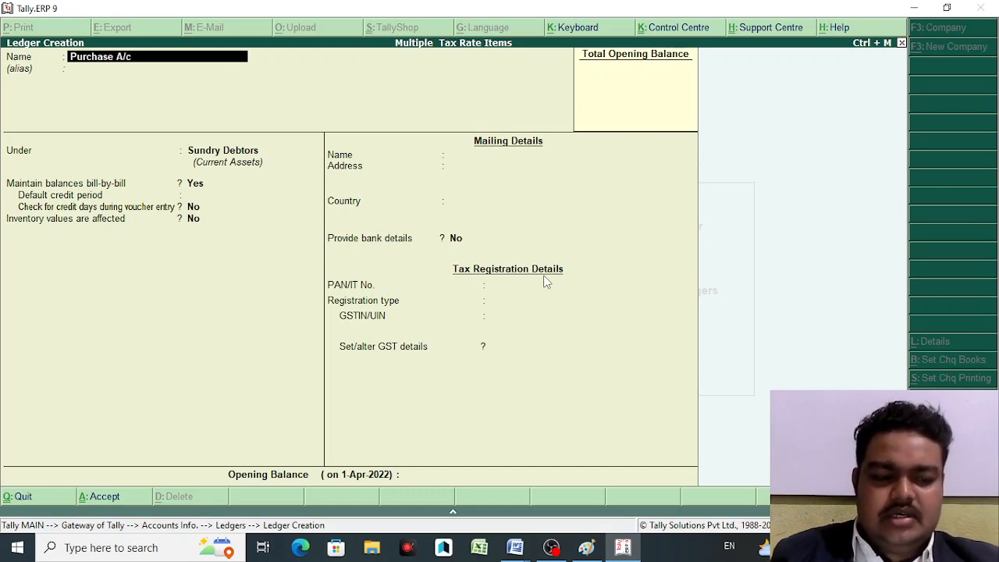
key("Return")
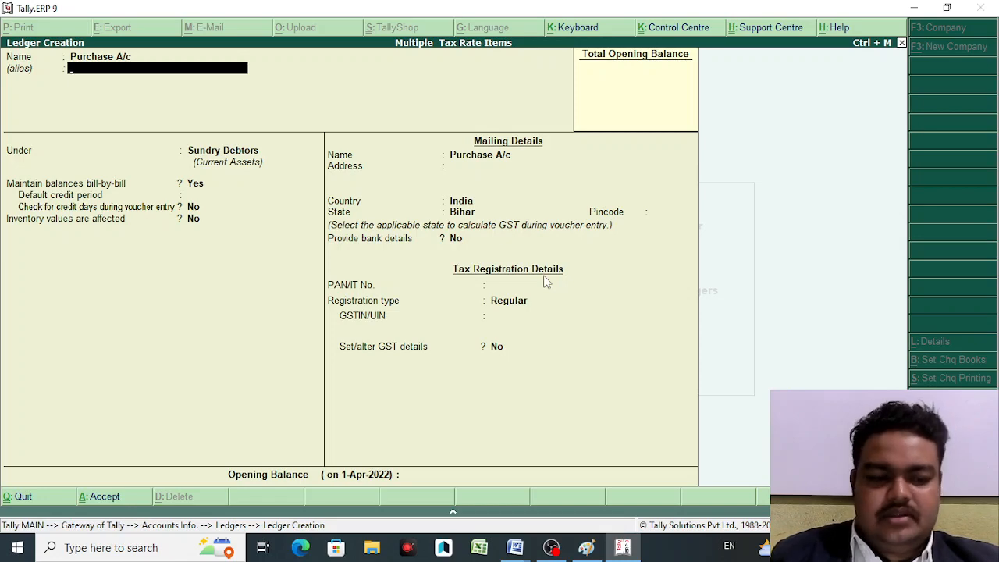
key("Return")
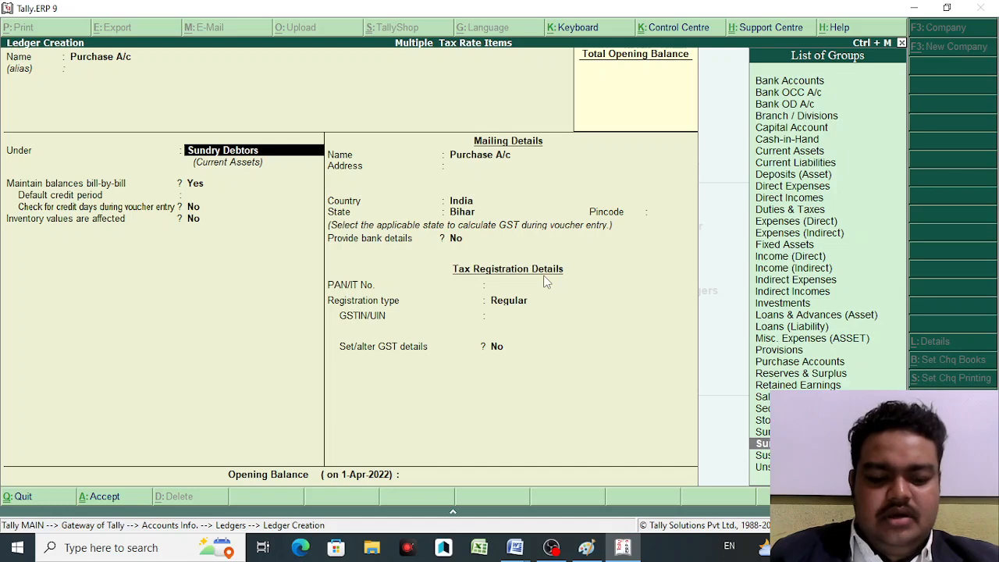
type("Pu")
key("Return")
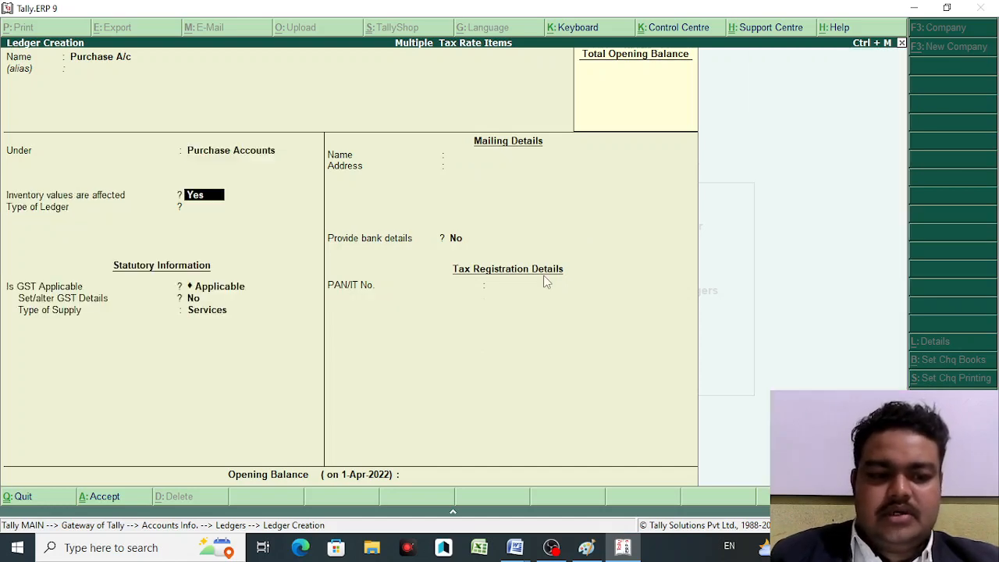
Step: Keep inventory values affected at Yes, the ledger type at Not Applicable, and GST as Applicable for Purchase A/c
key("Return")
key("Return")
key("Return")
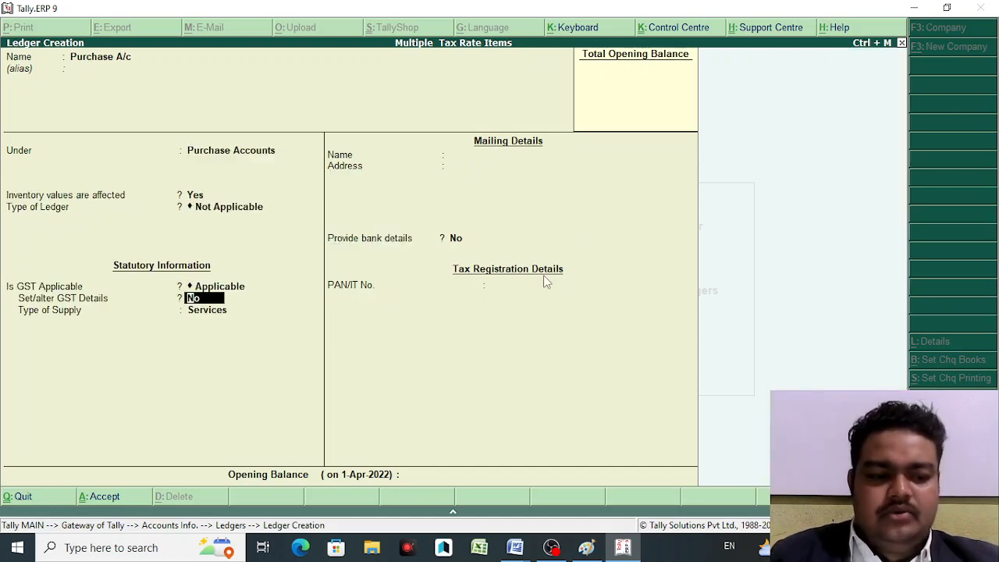
key("y")
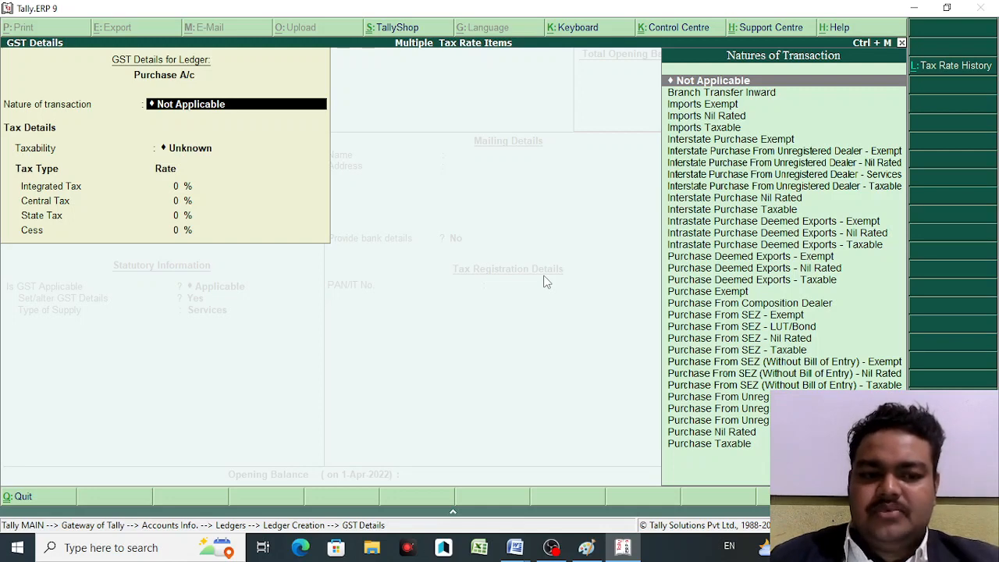
key("Down")
key("Down")
key("Down")
key("Down")
key("Down")
key("Down")
key("Down")
key("Down")
key("Down")
key("Down")
key("Down")
key("Down")
key("Down")
key("Down")
key("Down")
key("Down")
key("Down")
key("Down")
key("Down")
key("Down")
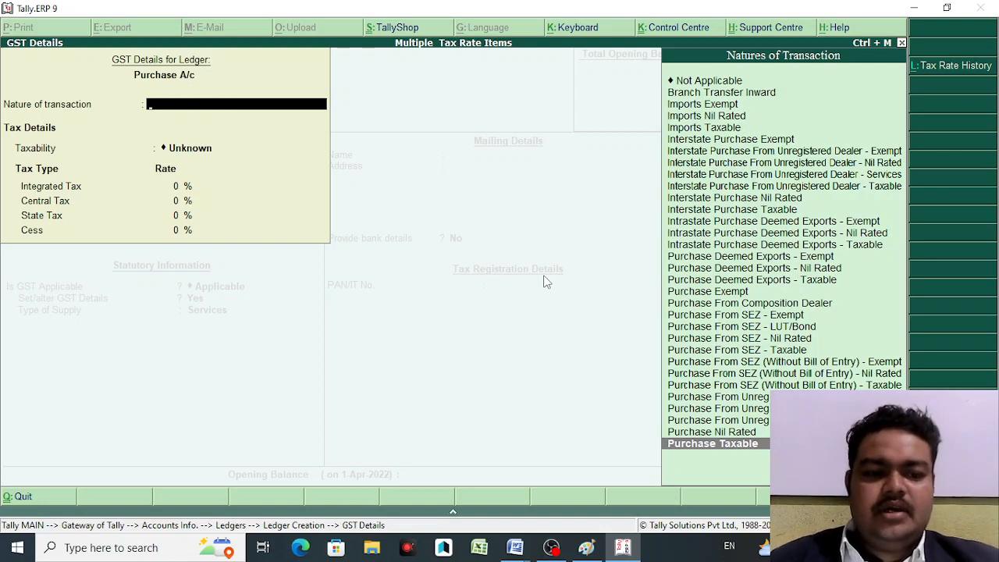
key("Escape")
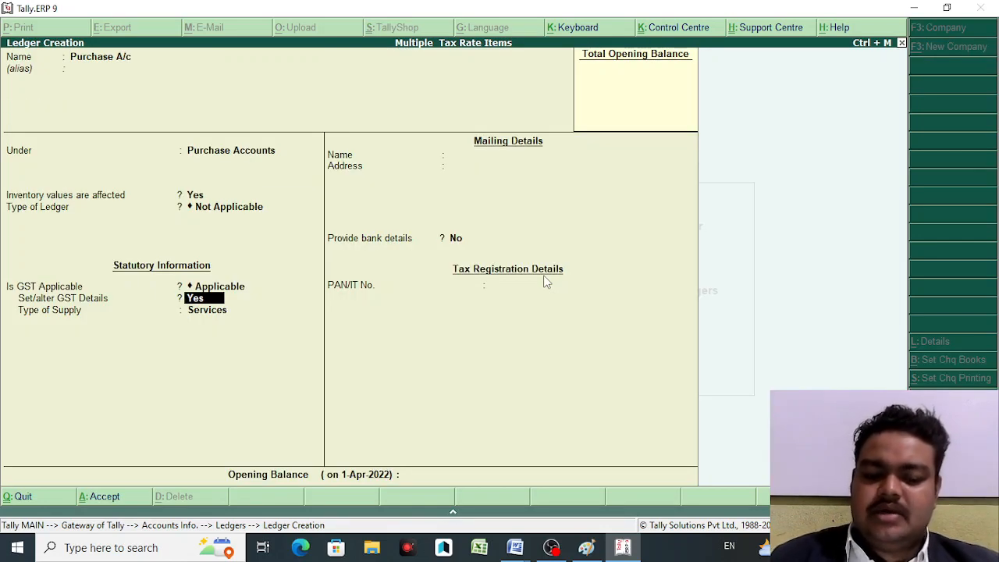
Step: Set GST details to No and the type of supply to Goods, leave the opening balance blank, and accept Purchase A/c
key("n")
key("Return")
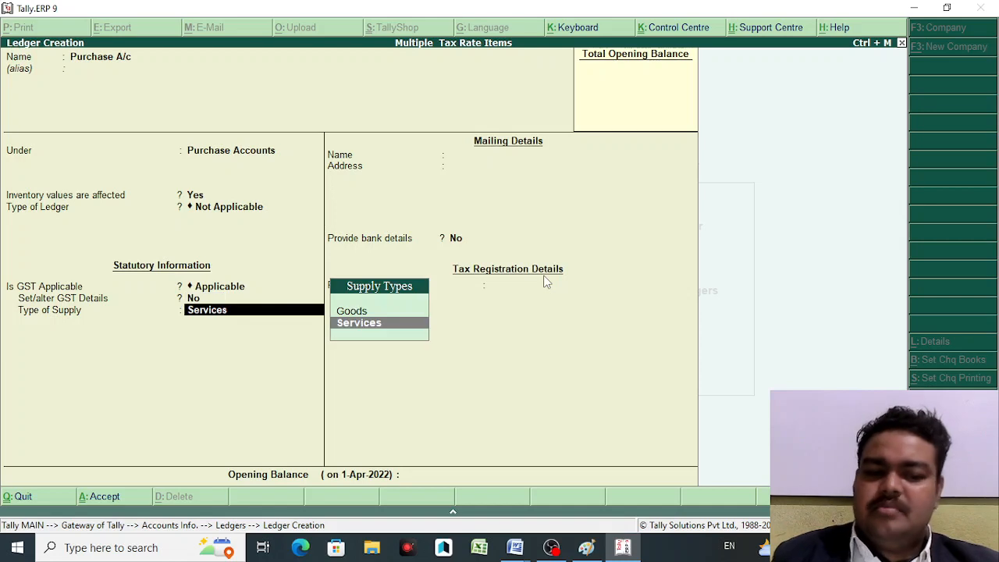
key("Up")
key("Return")
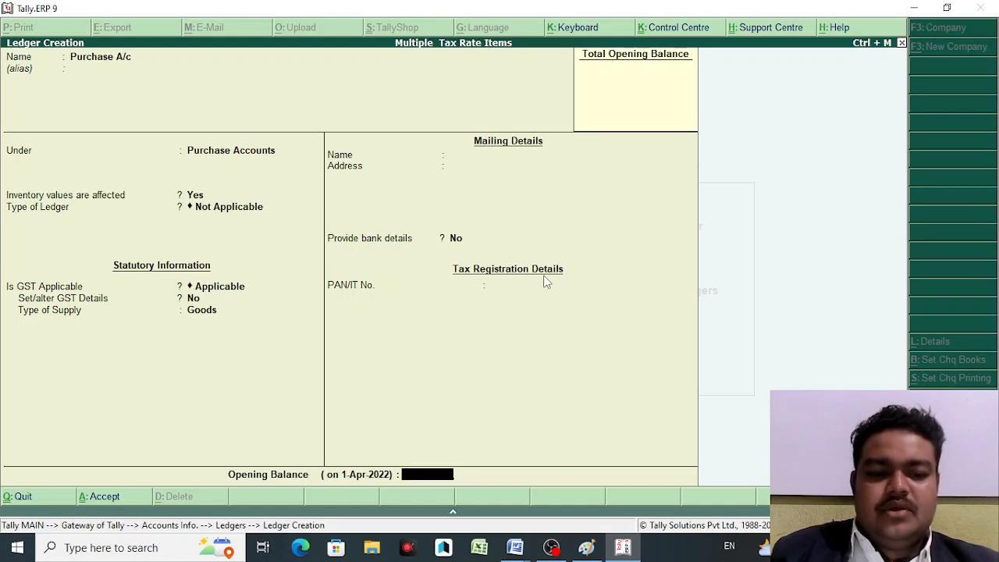
key("Return")
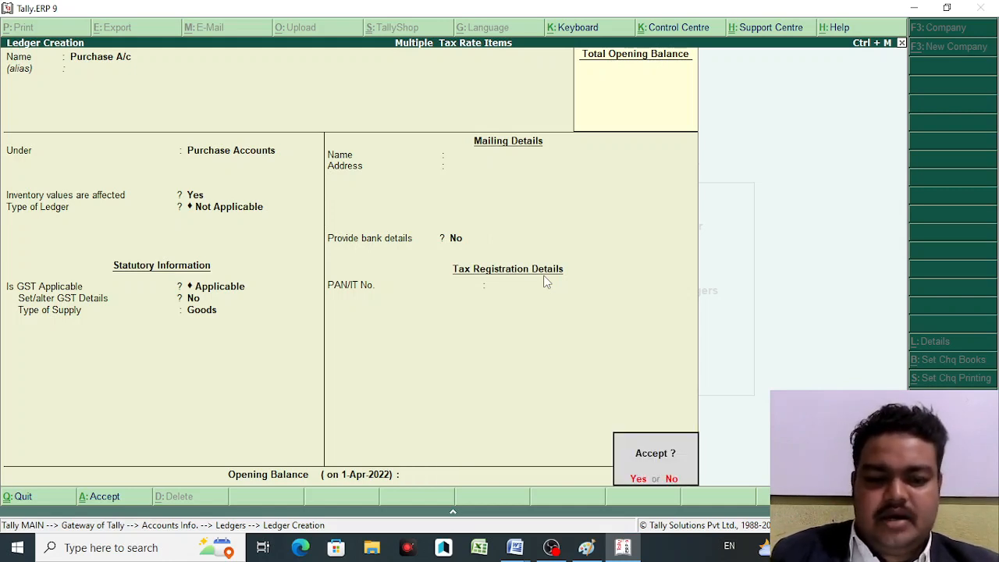
key("Return")
Step: Name the new ledger Sales A/c, leave its alias blank, and place it under Sales Accounts
type("Sa")
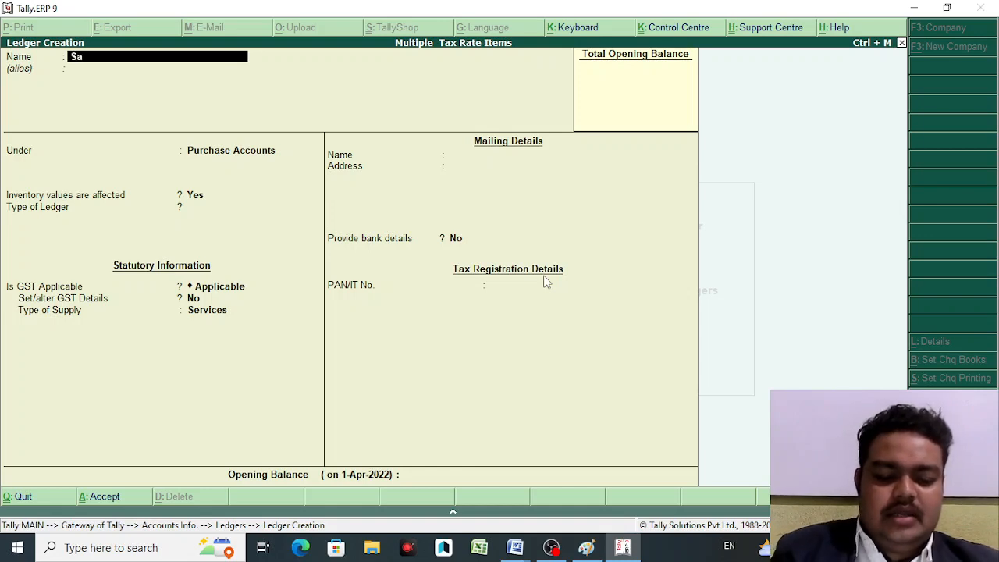
type("les R")
key("BackSpace")
key("BackSpace")
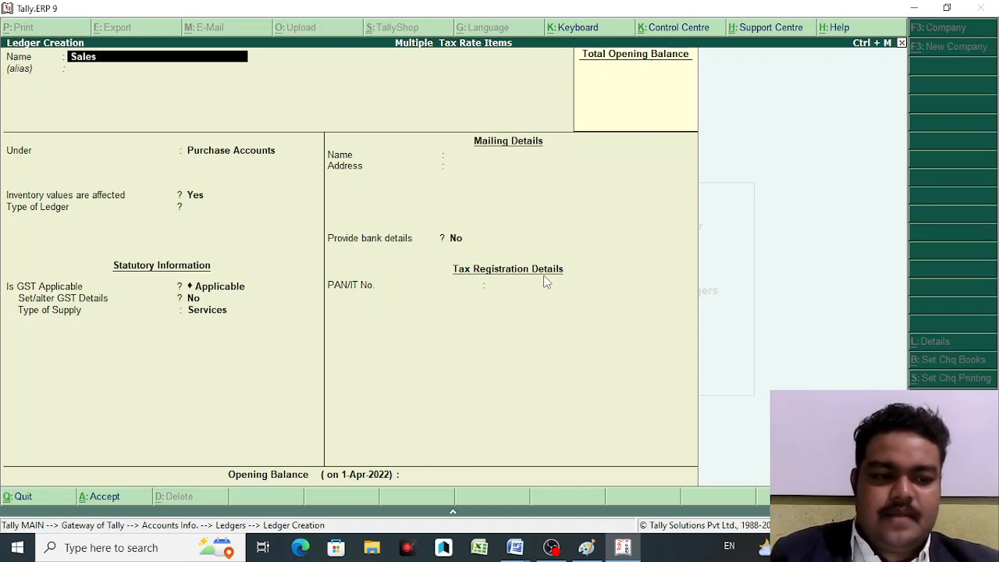
type("a/c")
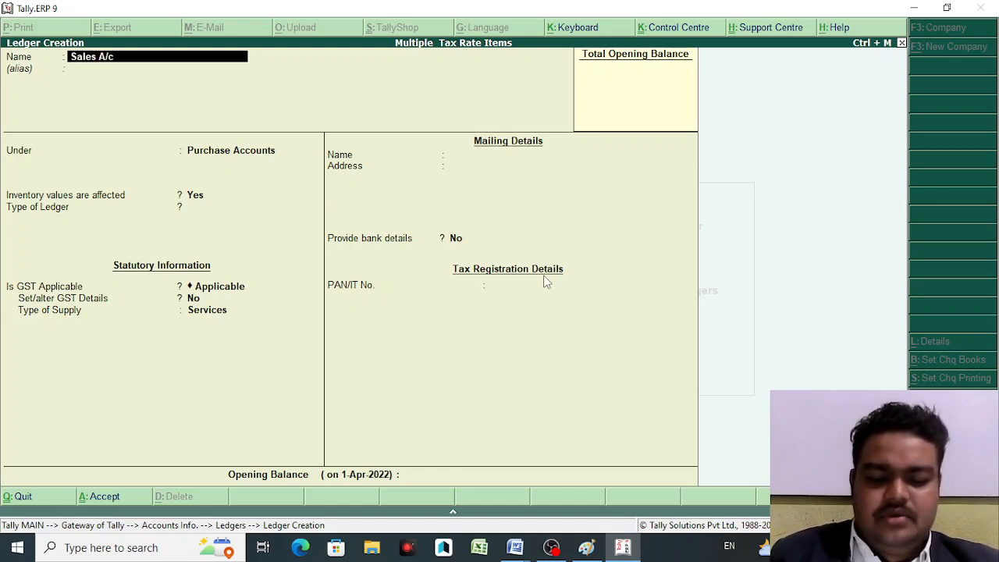
key("Return")
type("Sal")
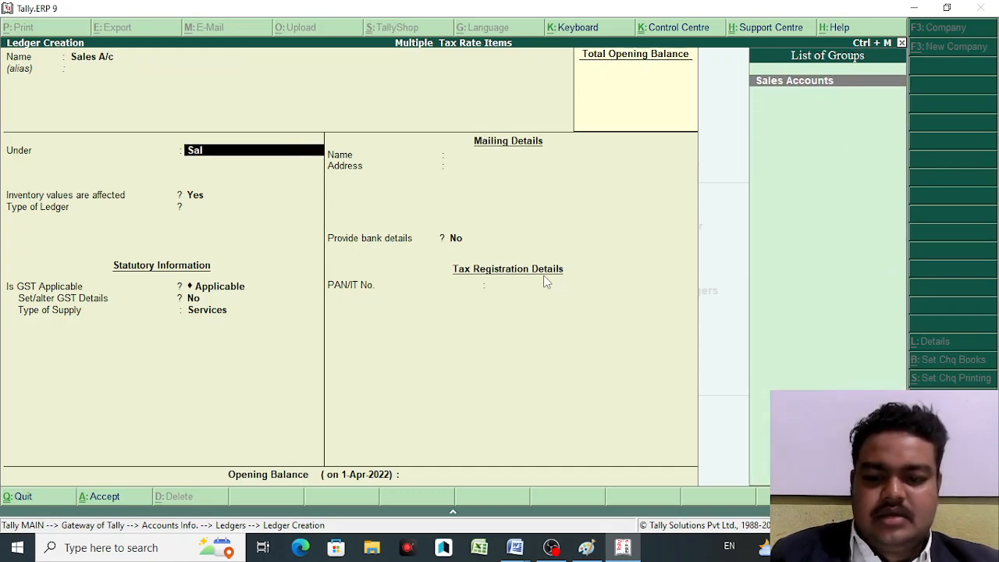
key("Return")
Step: Keep inventory values affected at Yes, GST Applicable and GST details at No, set the type of supply to Goods, and accept Sales A/c
key("Return")
key("Return")
key("Return")
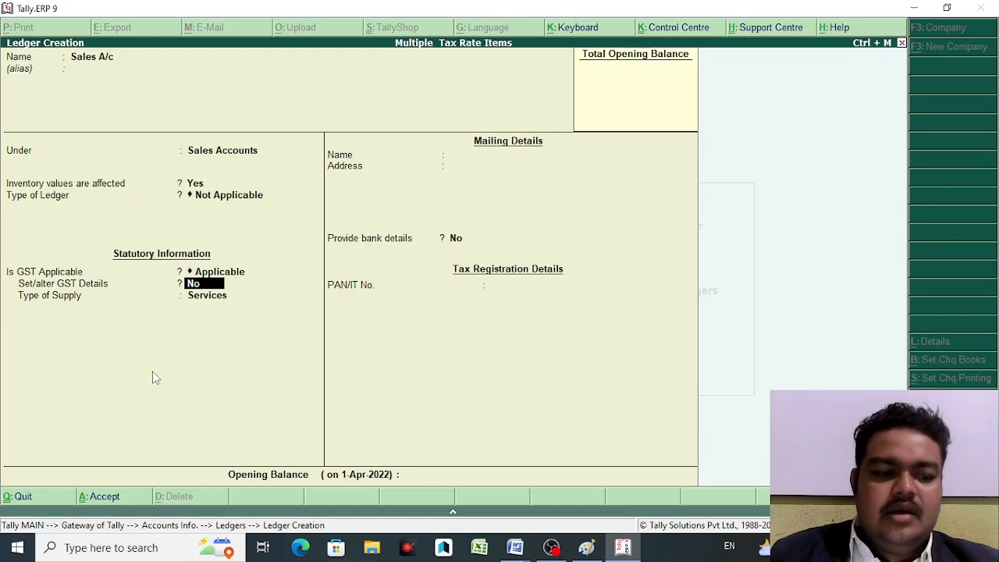
key("Return")
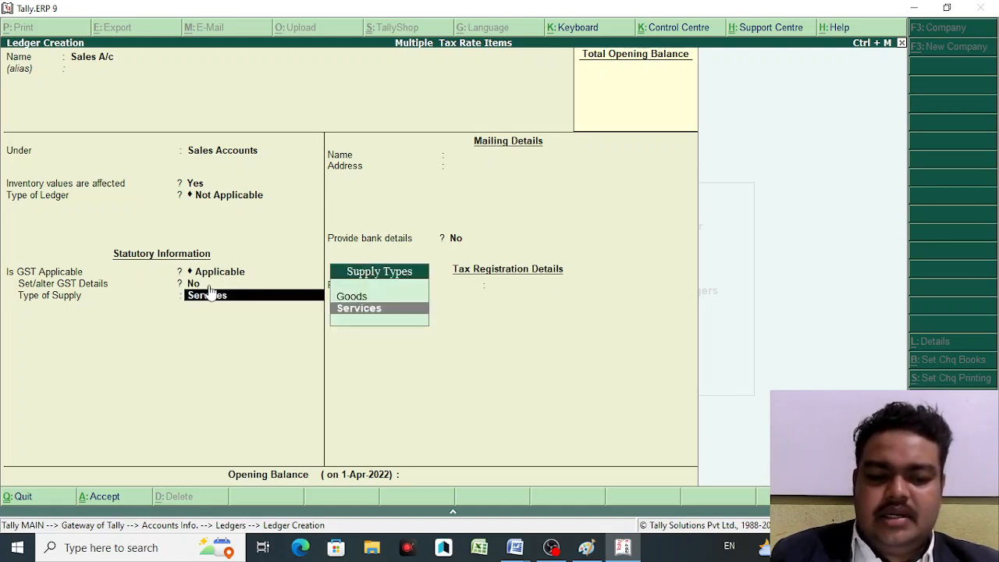
key("Up")
key("Return")
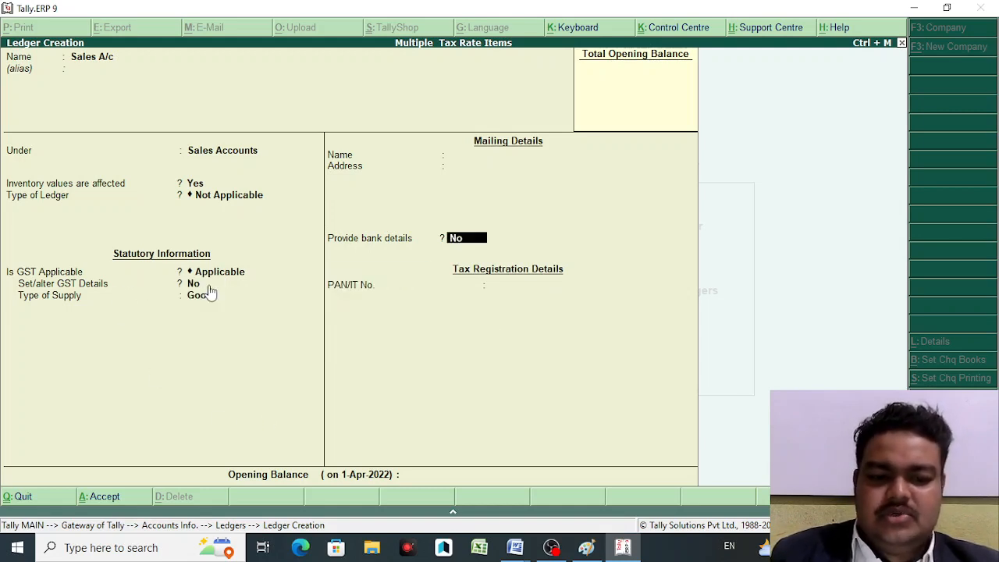
key("Return")
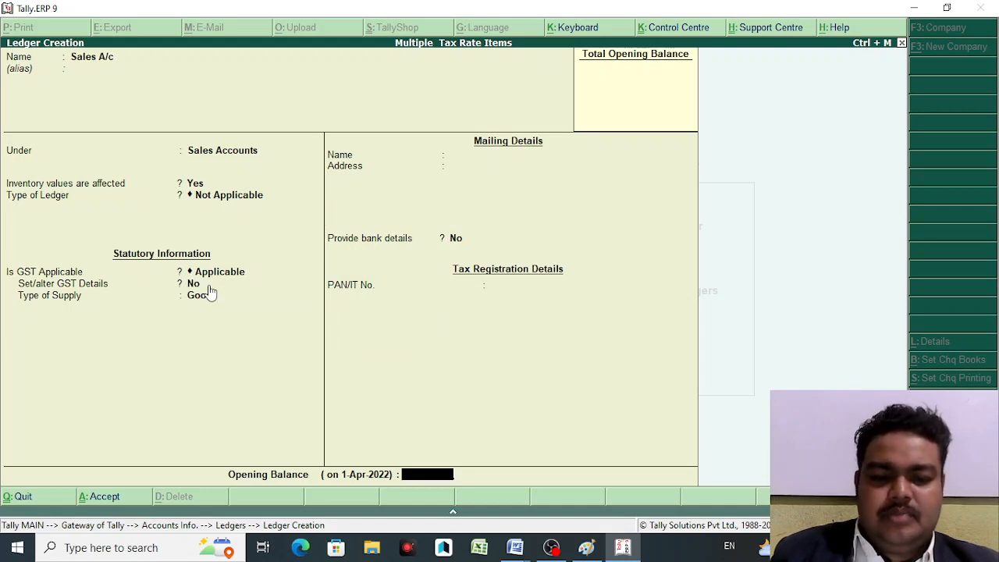
key("Return")
key("Return")
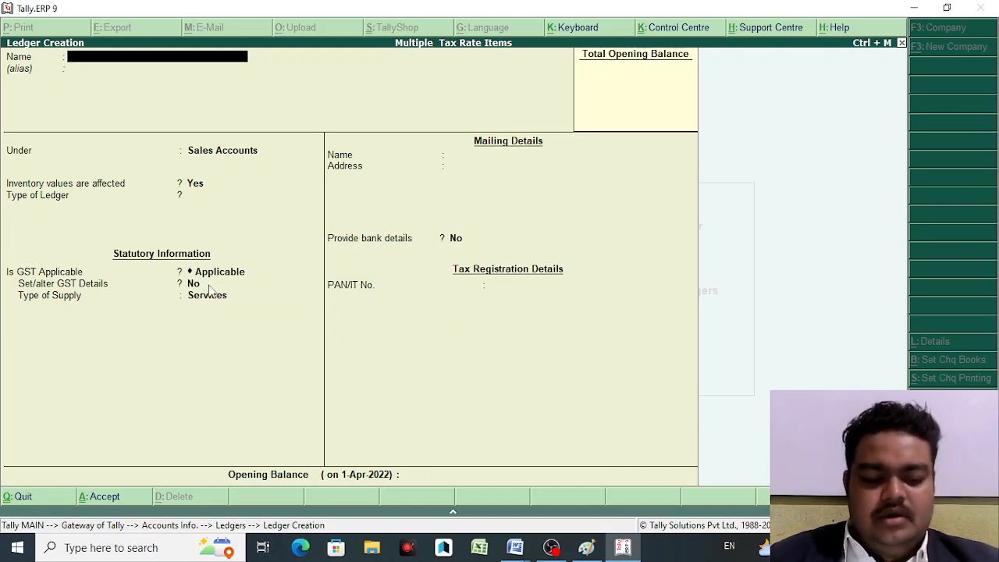
Step: Name the next ledger Cgst, leave its alias blank, and place it under Duties & Taxes
type("Cgst")
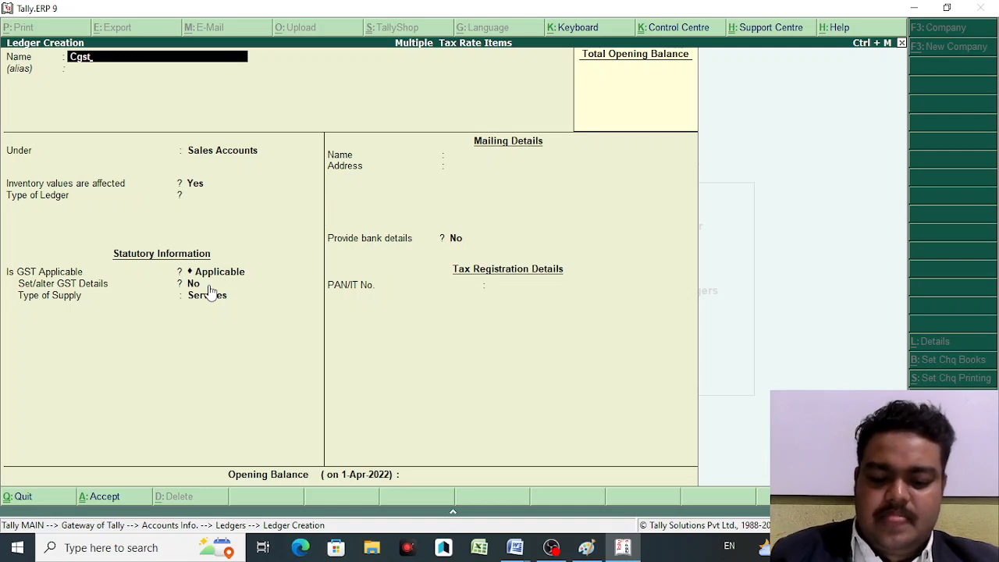
key("Return")
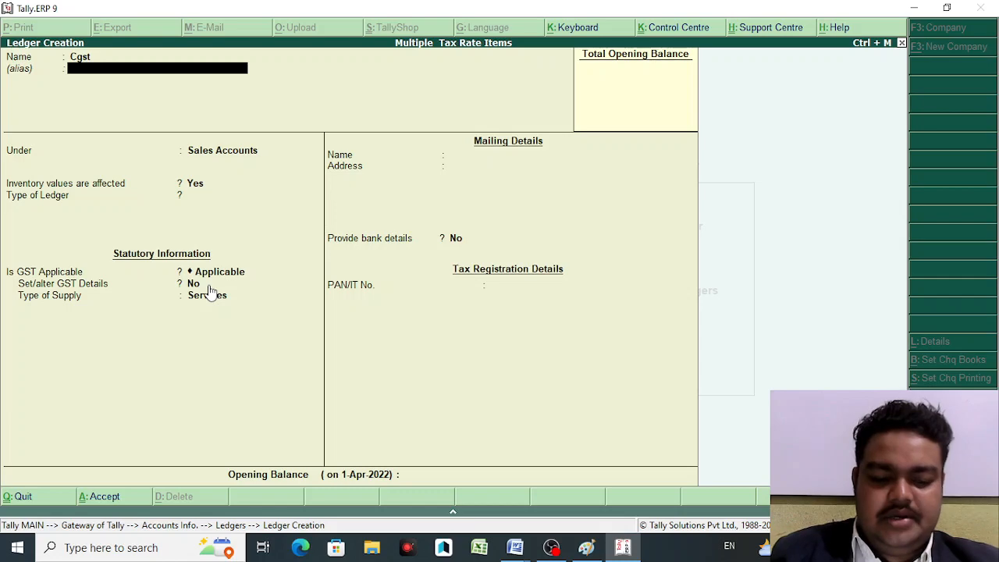
key("Return")
key("Return")
key("BackSpace")
type("Du")
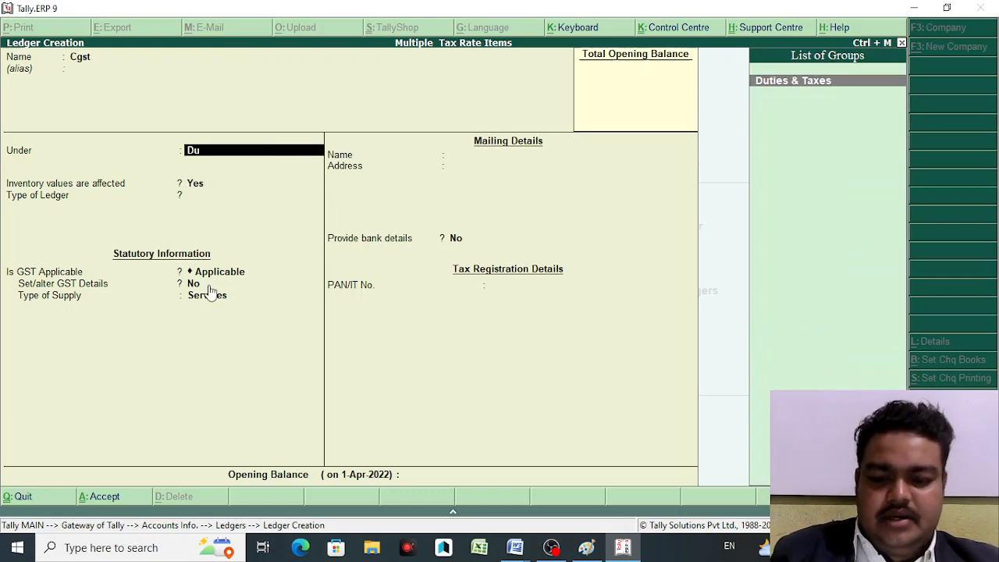
key("Return")
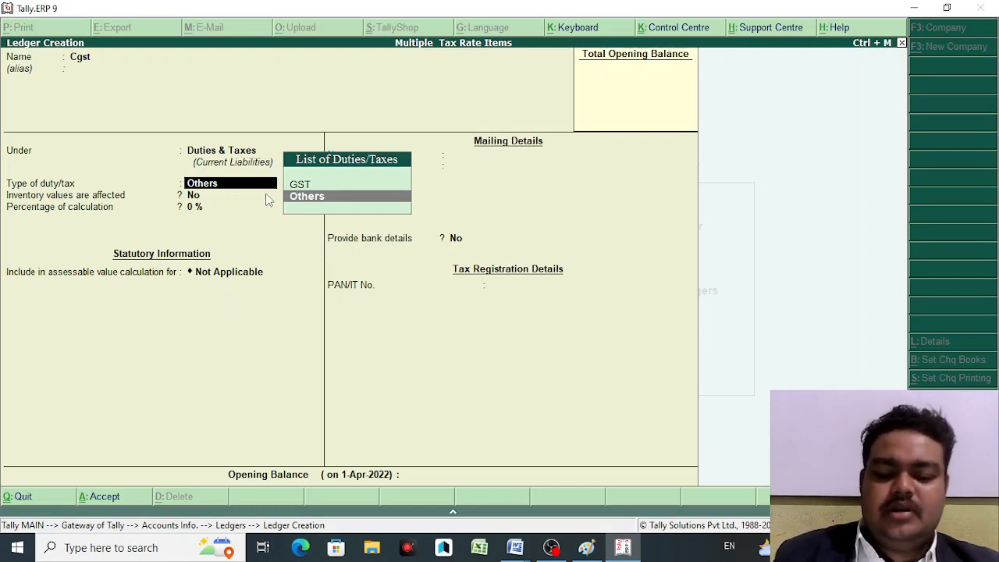
Step: Set the Cgst duty type to GST and tax type to Central Tax, keep 0 % and no rounding method, and accept the ledger
key("Up")
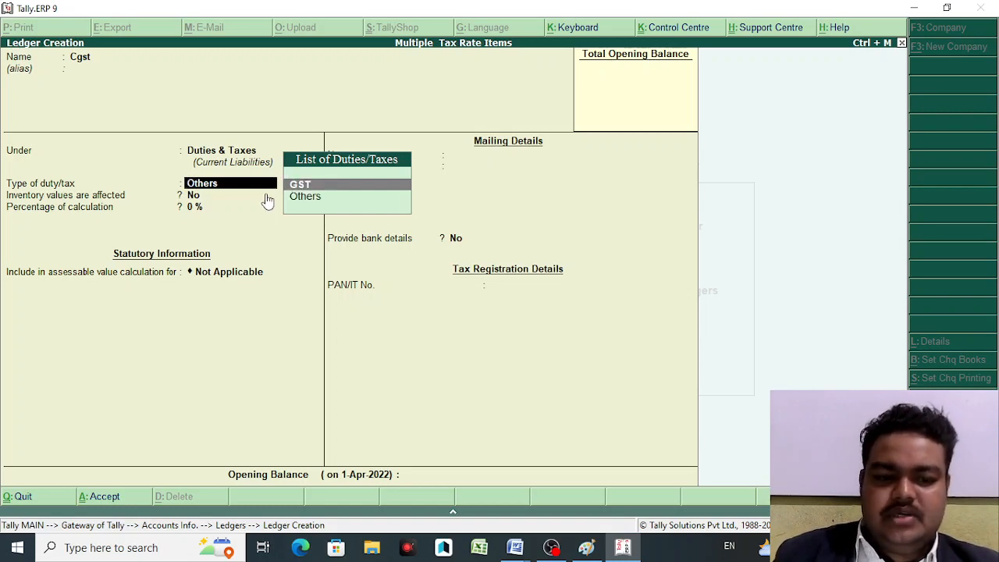
key("Return")
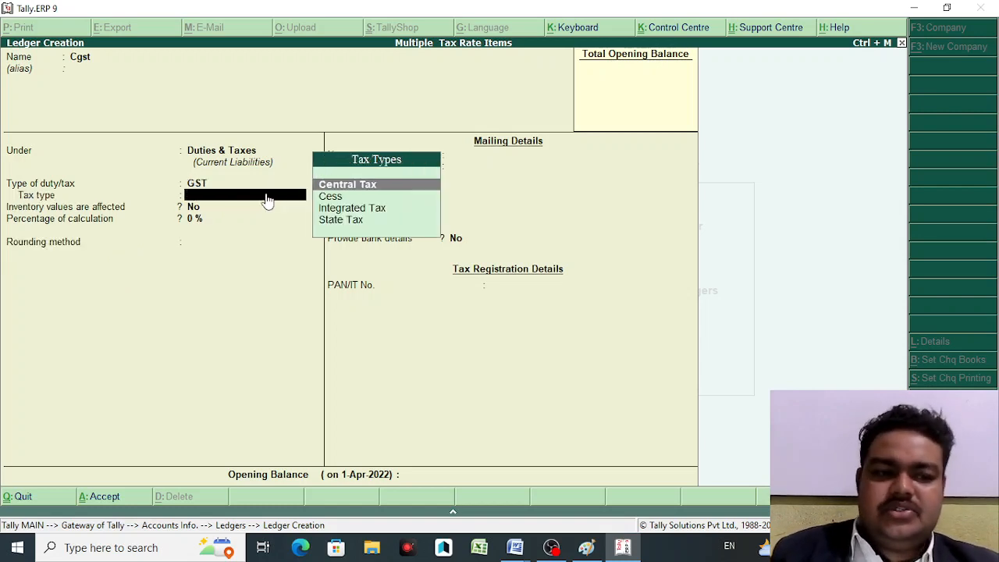
key("Return")
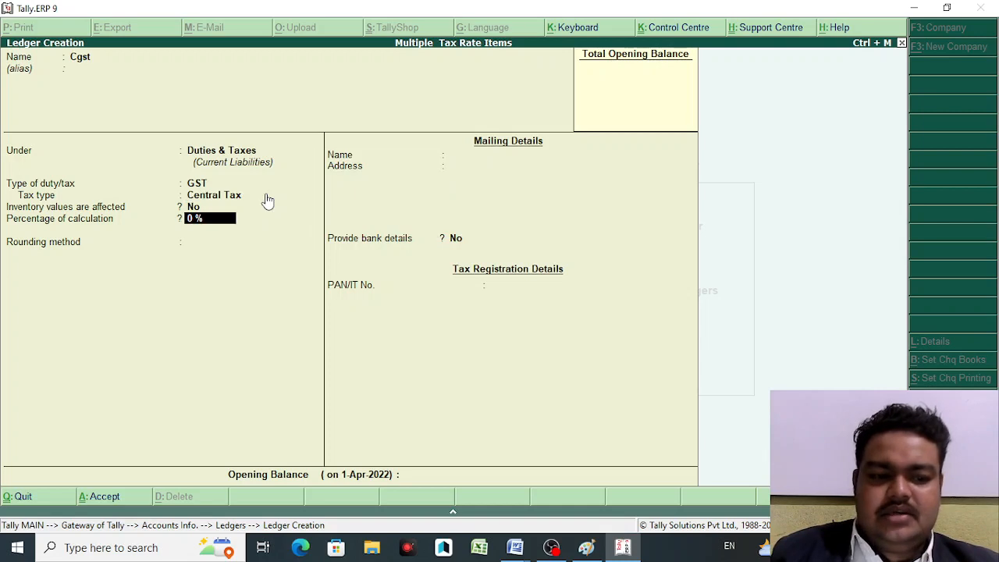
key("Return")
key("Return")
key("Return")
key("Return")
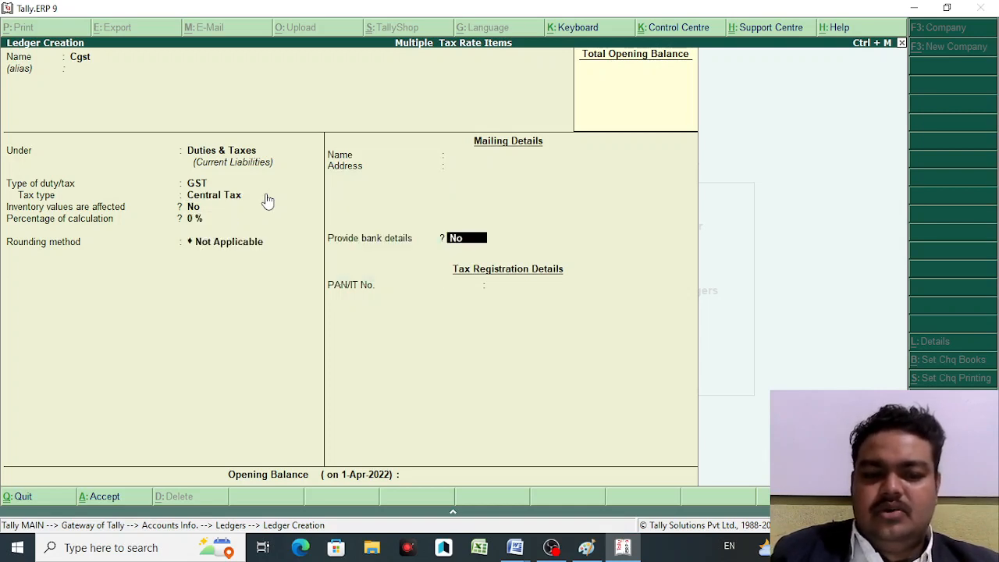
key("Return")
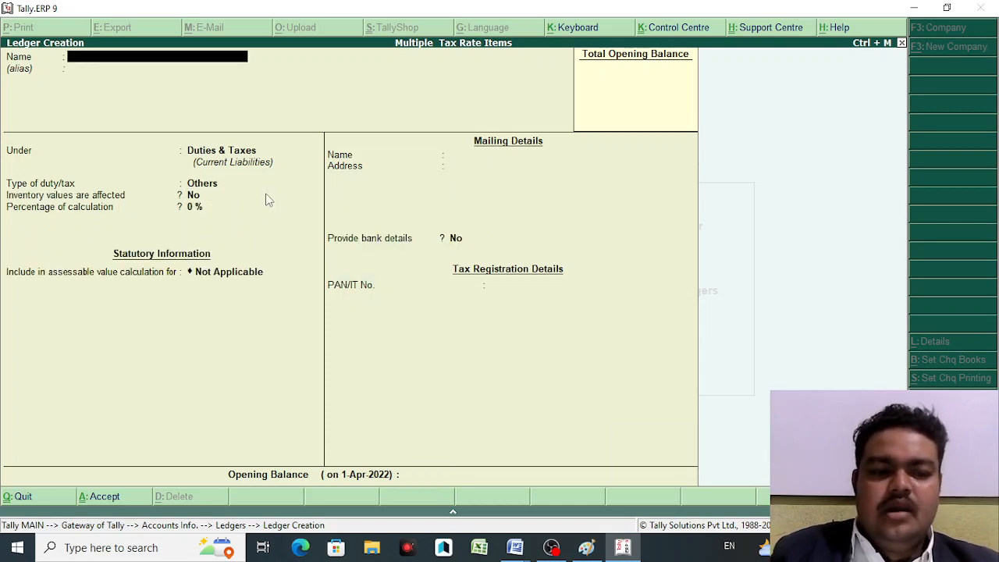
Step: Name the next ledger Sgst under Duties & Taxes, with duty type GST and tax type State Tax
type("S")
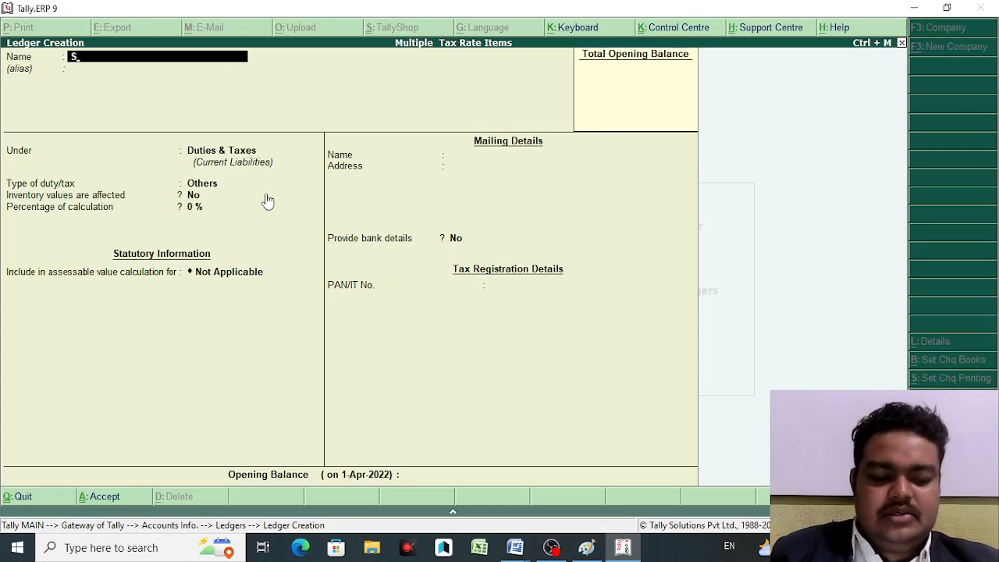
type("gst")
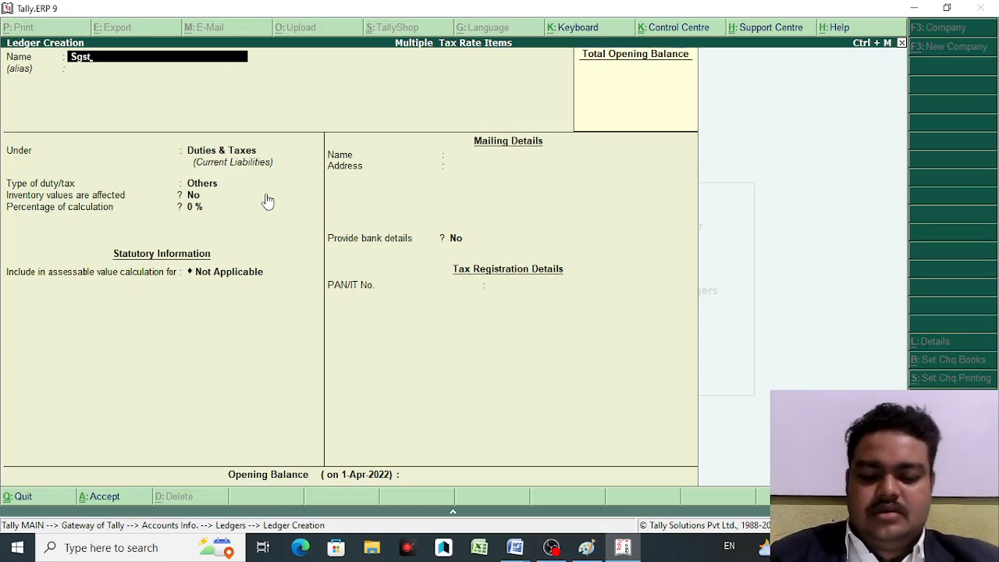
key("Return")
key("Return")
key("Up")
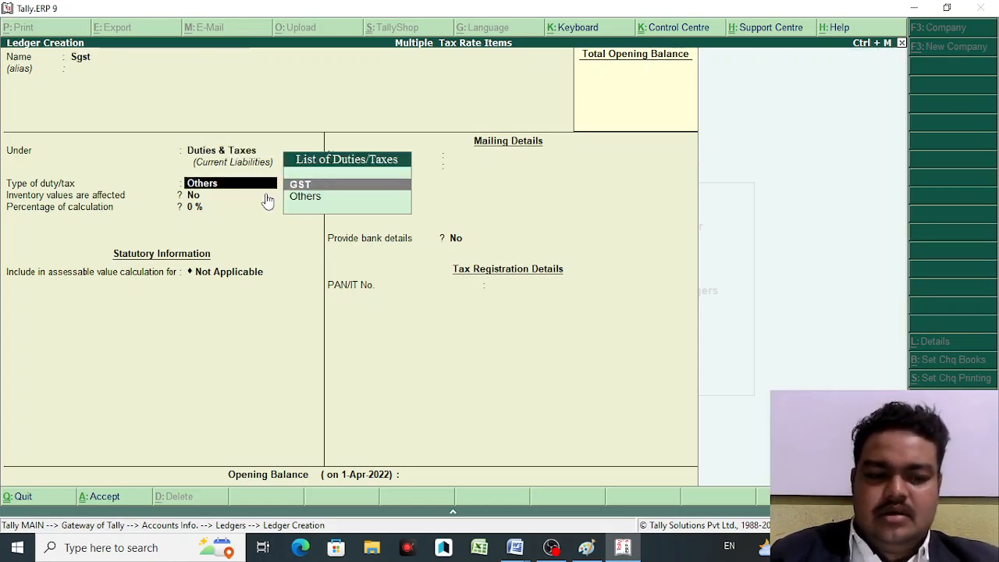
key("Return")
key("Down")
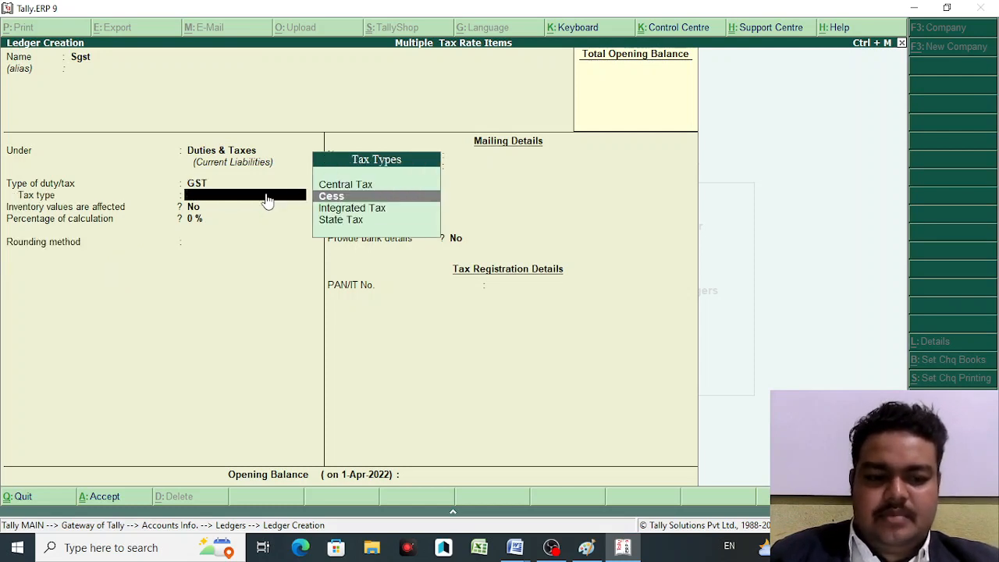
key("Down")
key("Down")
key("Return")
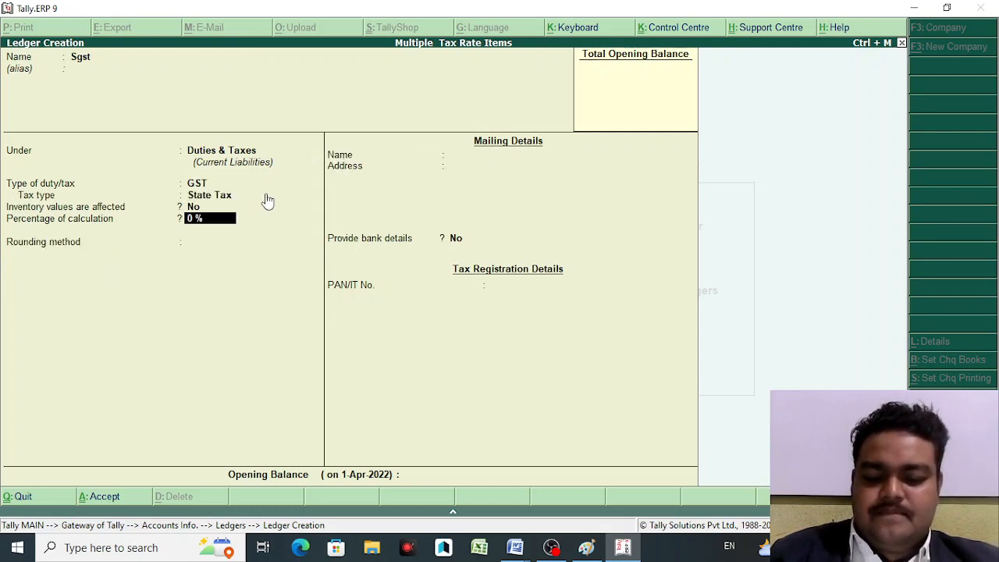
Step: Keep the Sgst calculation percentage at 0 %, leave the remaining fields at their defaults, and accept the ledger
key("Return")
key("Return")
key("Return")
key("Return")
key("Return")
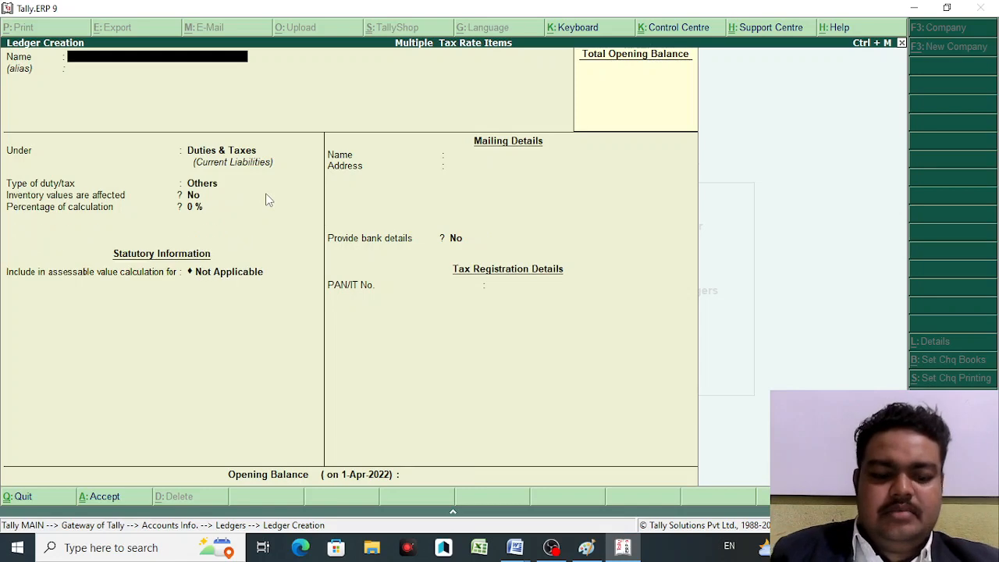
Step: Name the next ledger Igst under Duties & Taxes, with duty type GST and tax type Integrated Tax
type("Igst")
key("Return")
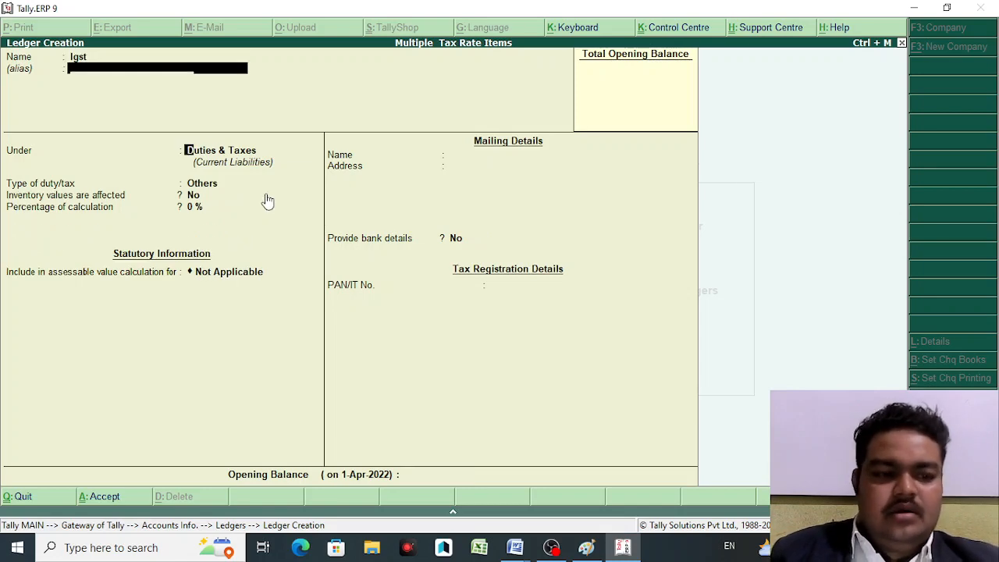
key("Return")
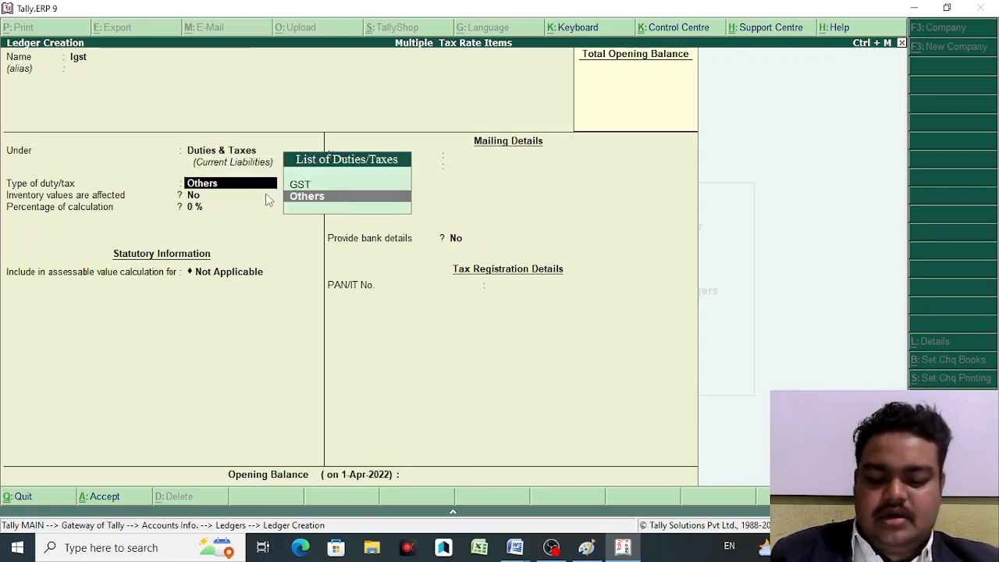
key("Up")
key("Return")
key("Down")
key("Down")
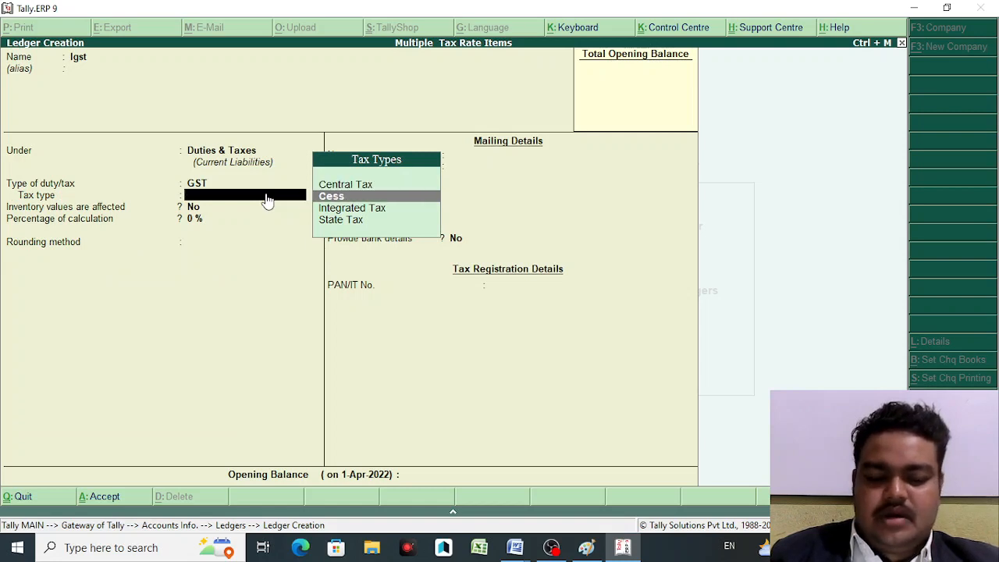
key("Return")
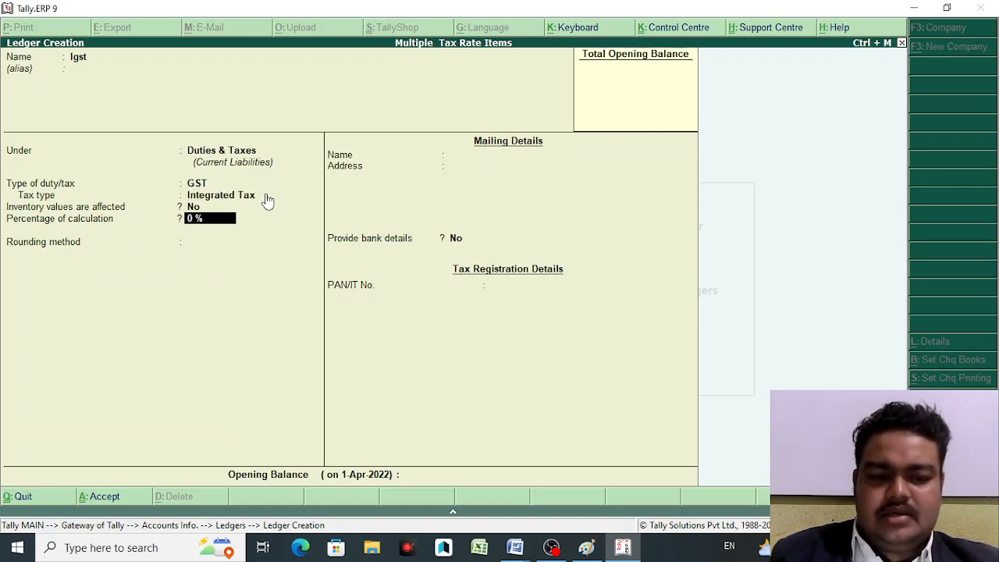
Step: Keep the Igst calculation percentage at 0 %, leave the remaining fields at their defaults, and accept the ledger
key("Return")
key("Return")
key("Return")
key("Return")
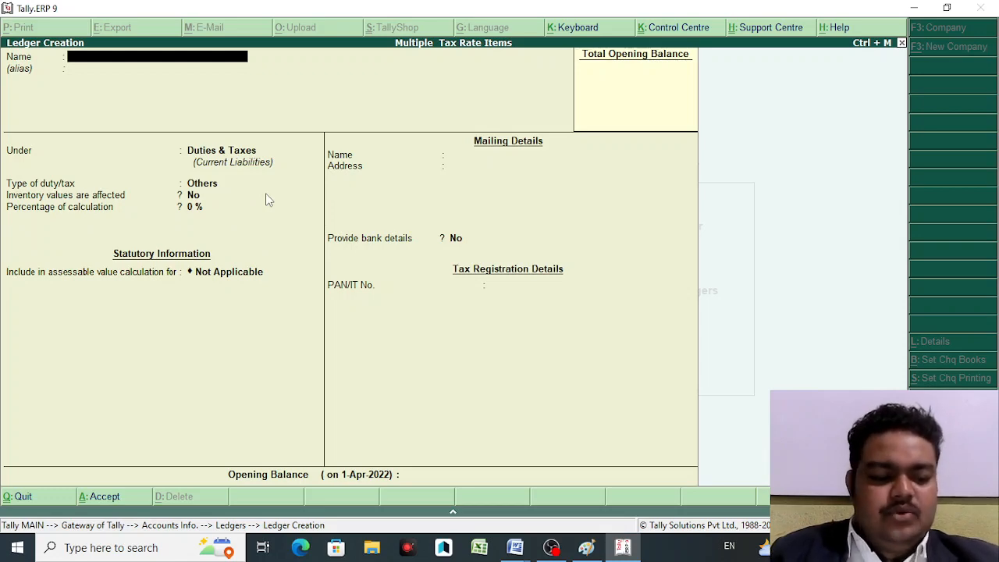
Step: Quit ledger creation and return to the Gateway of Tally
key("Escape")
key("Return")
key("Escape")
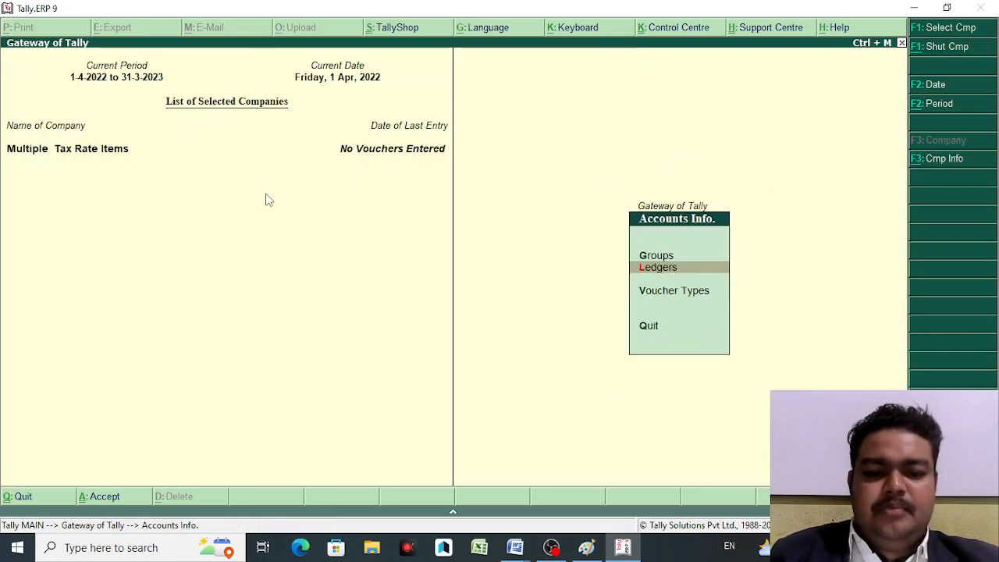
key("Escape")
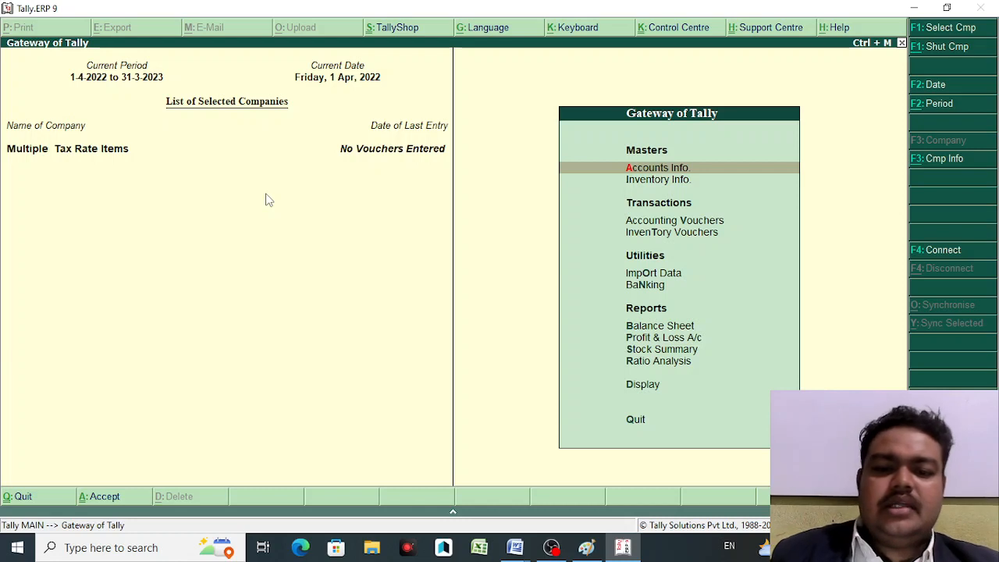
Step: Start creating a single stock item from the inventory masters and name it Sony Tv 21", without an alias
left_click(668, 184)
left_click(668, 189)
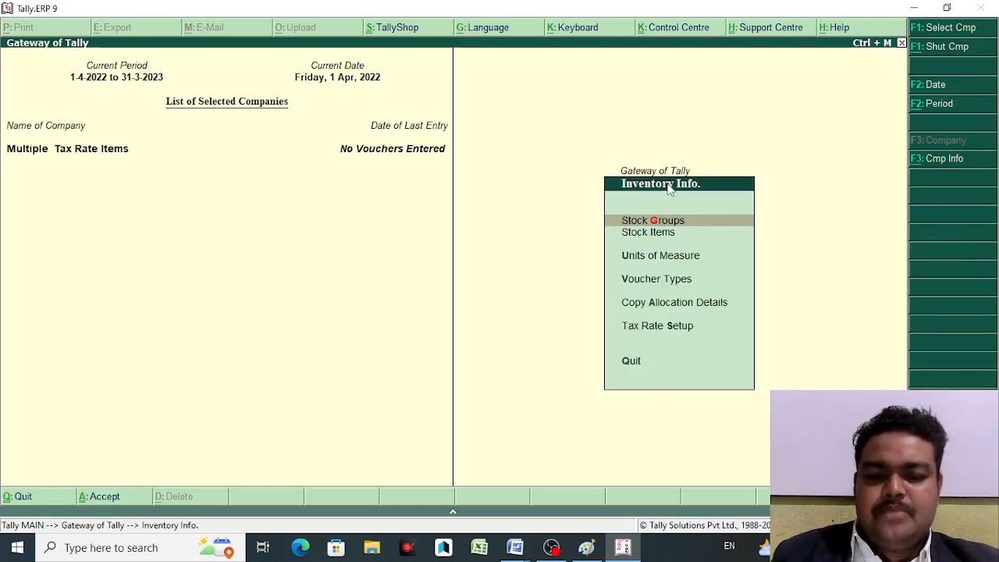
key("Down")
key("Return")
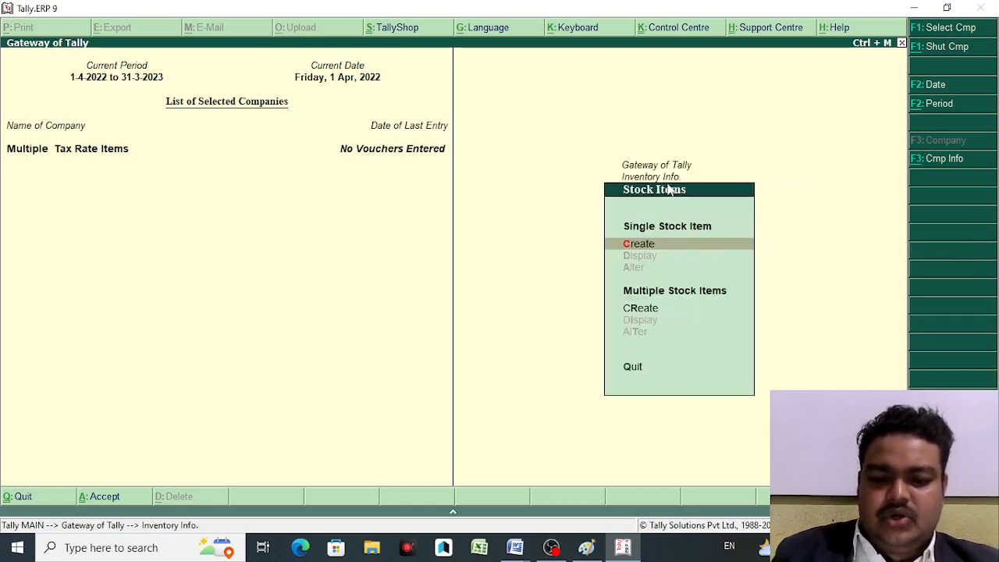
key("Return")
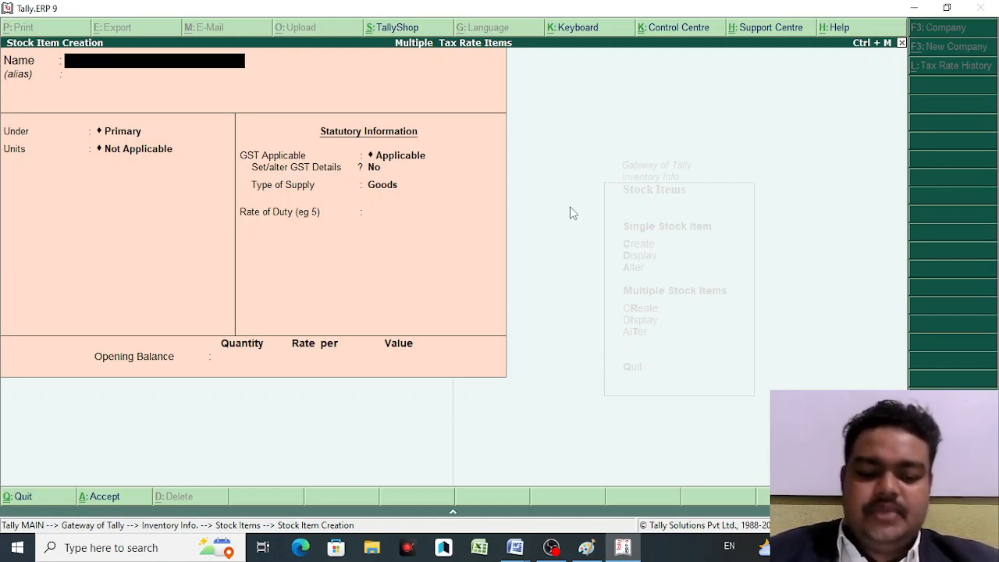
type("So")
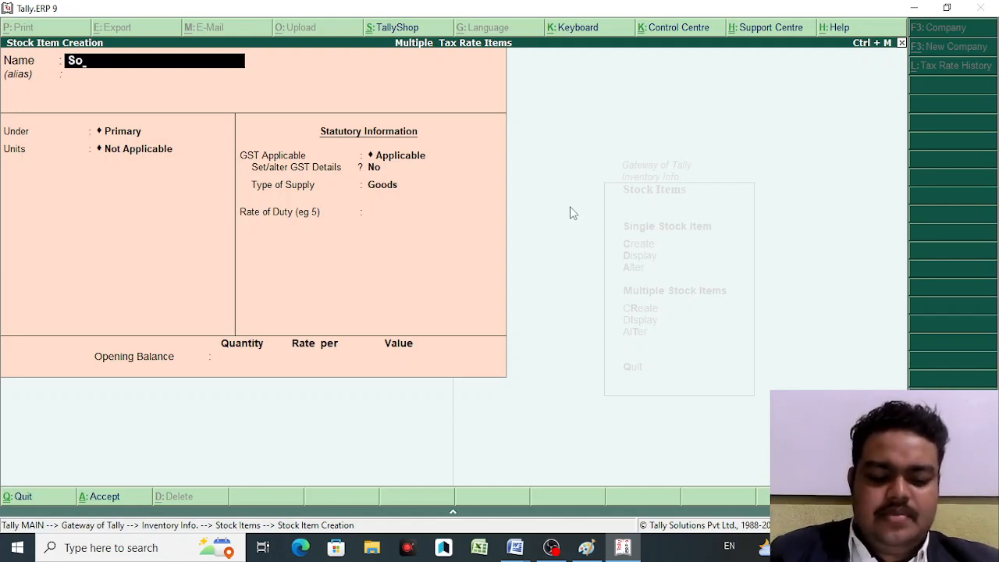
type("ny Tv ")
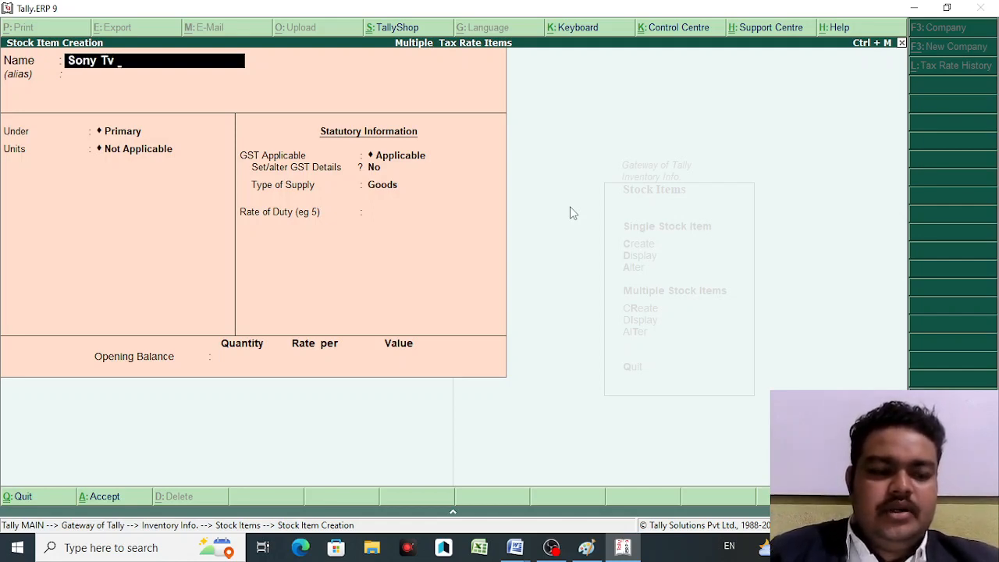
type("21")
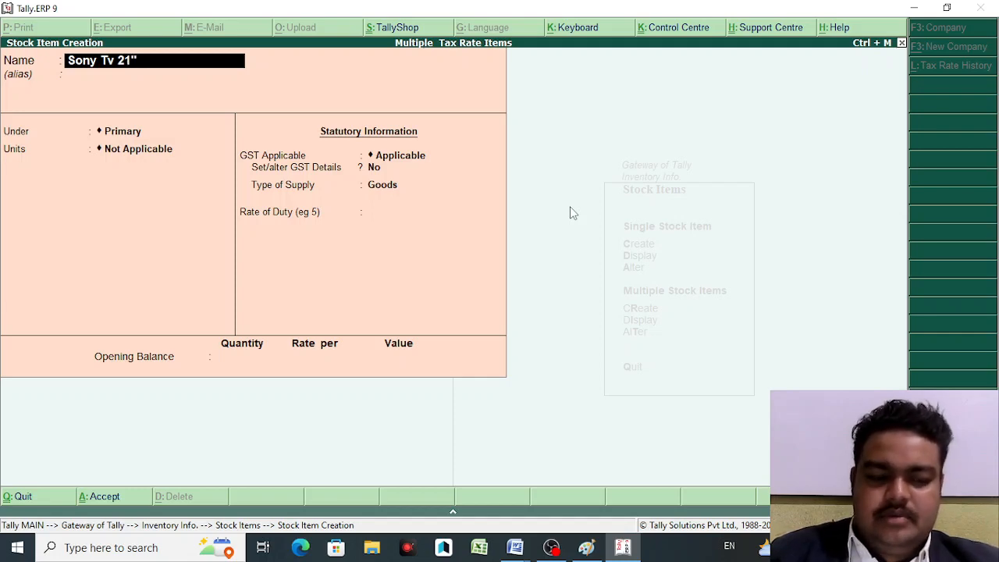
key("Return")
key("Return")
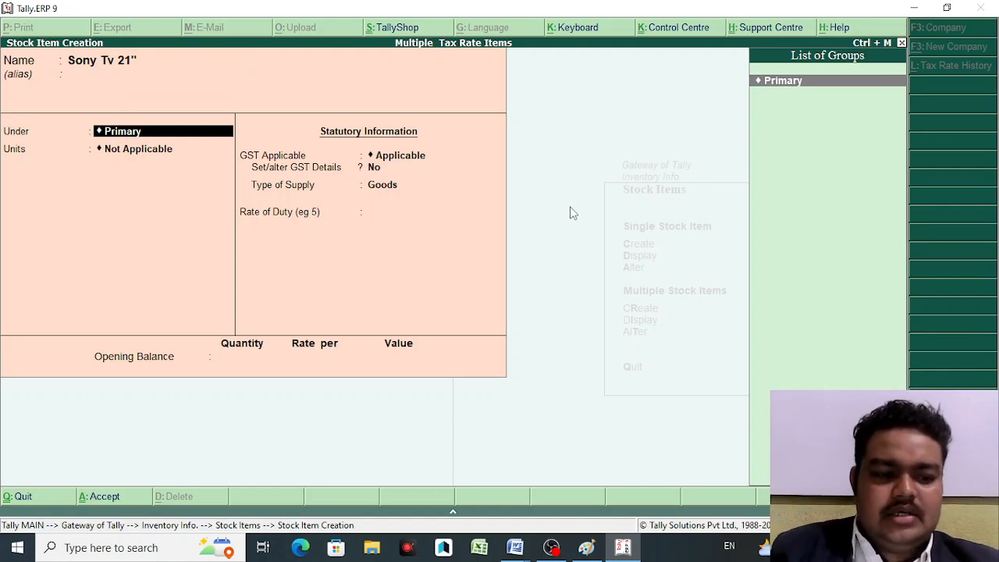
Step: Create a stock group named Sony under Primary from within the item and assign the item to it
key("alt+c")
type("Sony")
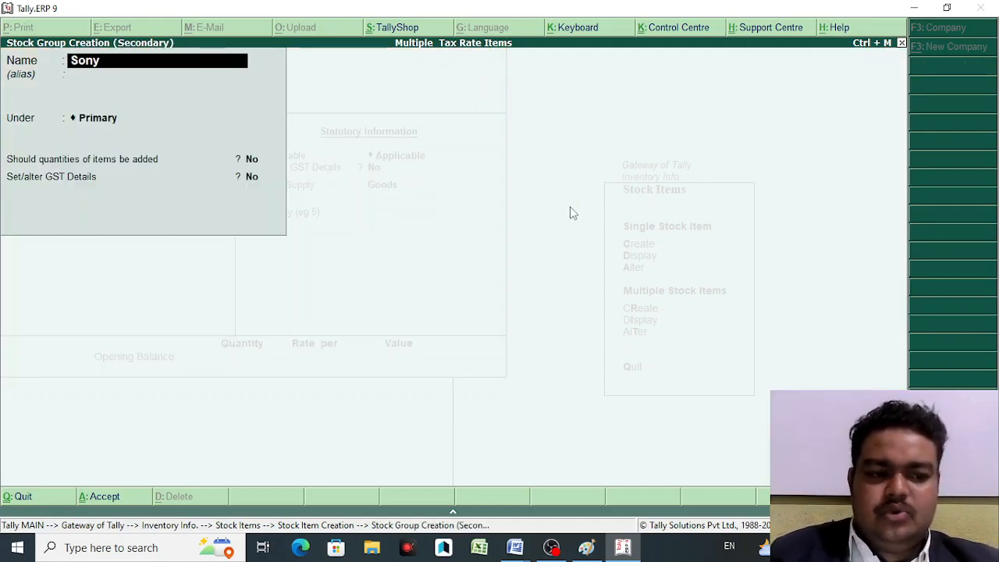
key("Return")
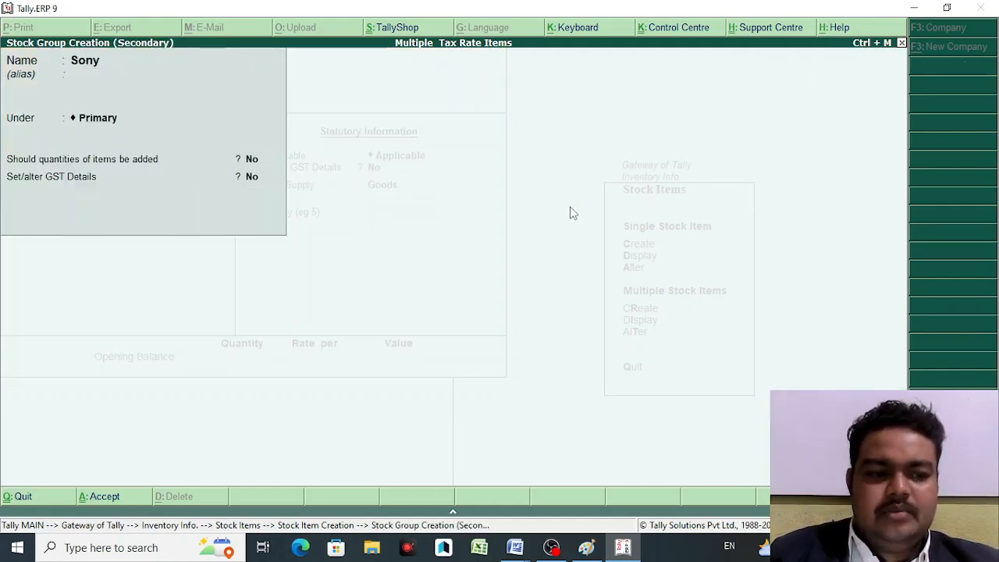
key("ctrl+a")
key("Return")
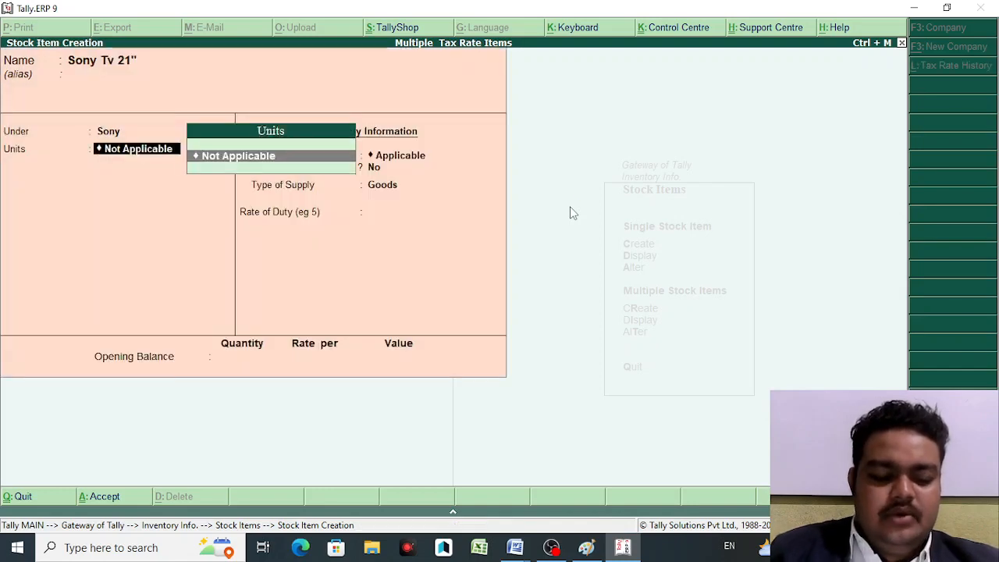
Step: Create a simple unit with the symbol pcs and 0 decimal places, and use it as the item's unit
key("alt+c")
type("pcs")
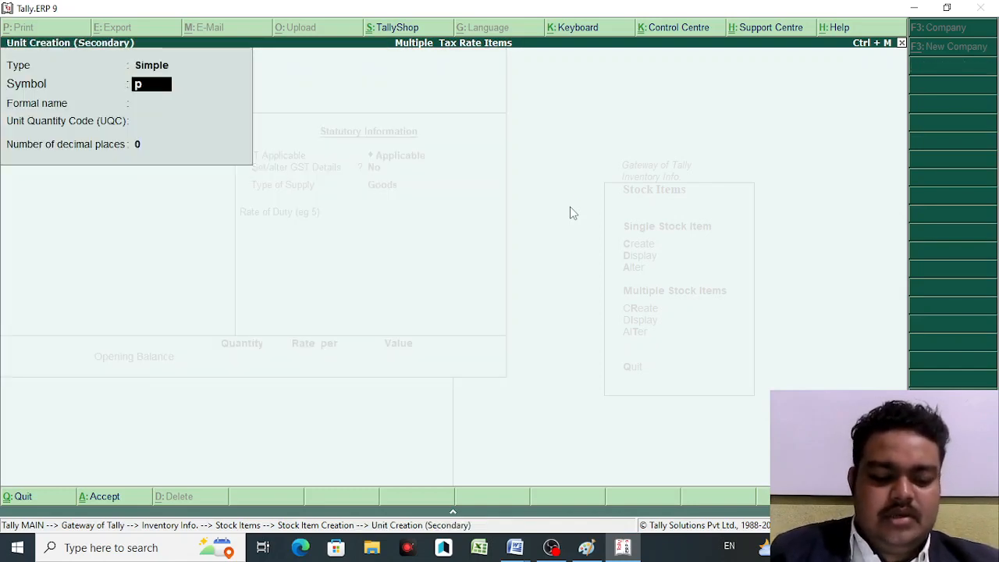
key("Return")
key("Return")
key("Return")
key("Return")
key("Return")
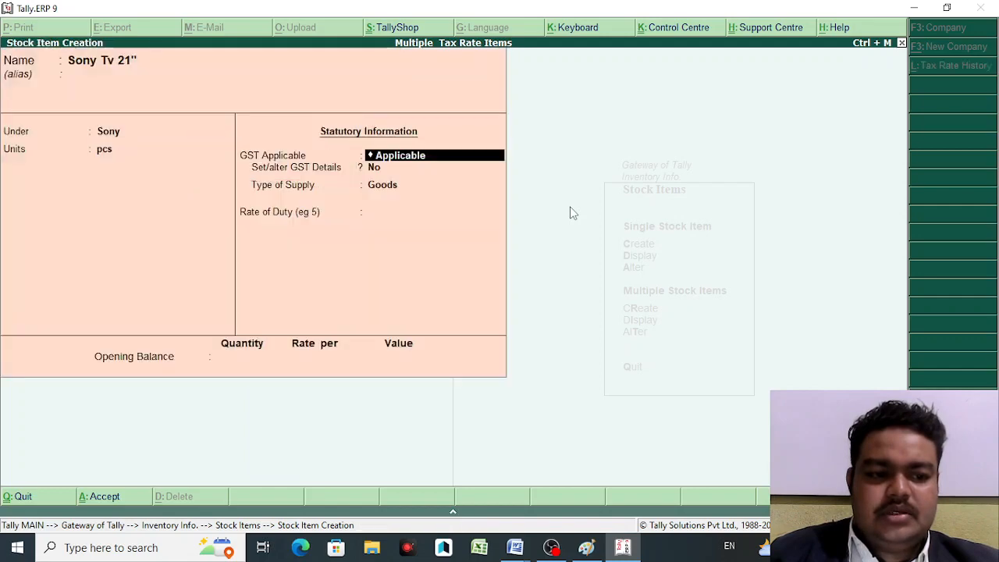
Step: Set Maintain stock categories to Yes in the company's inventory features and save the features
key("BackSpace")
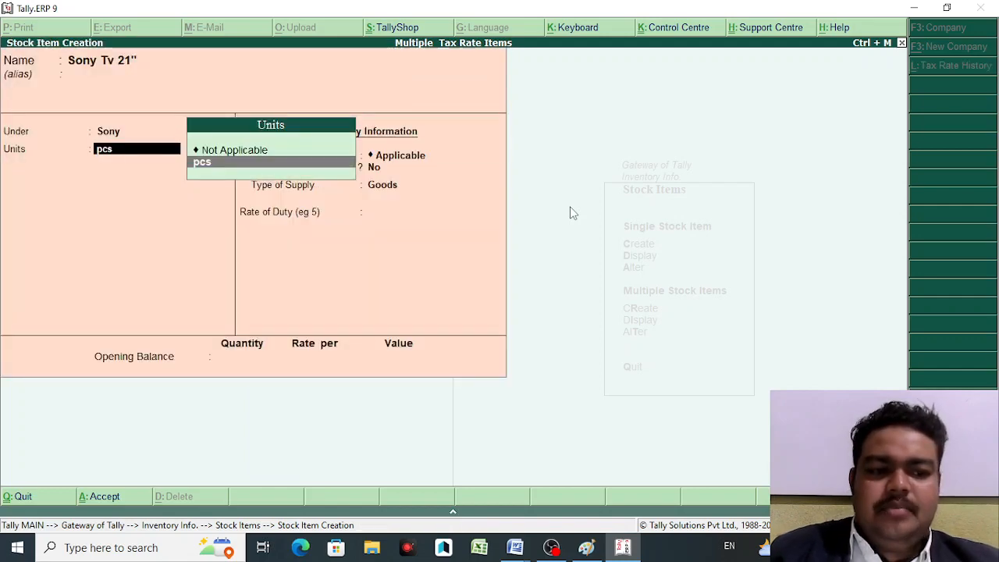
key("F11")
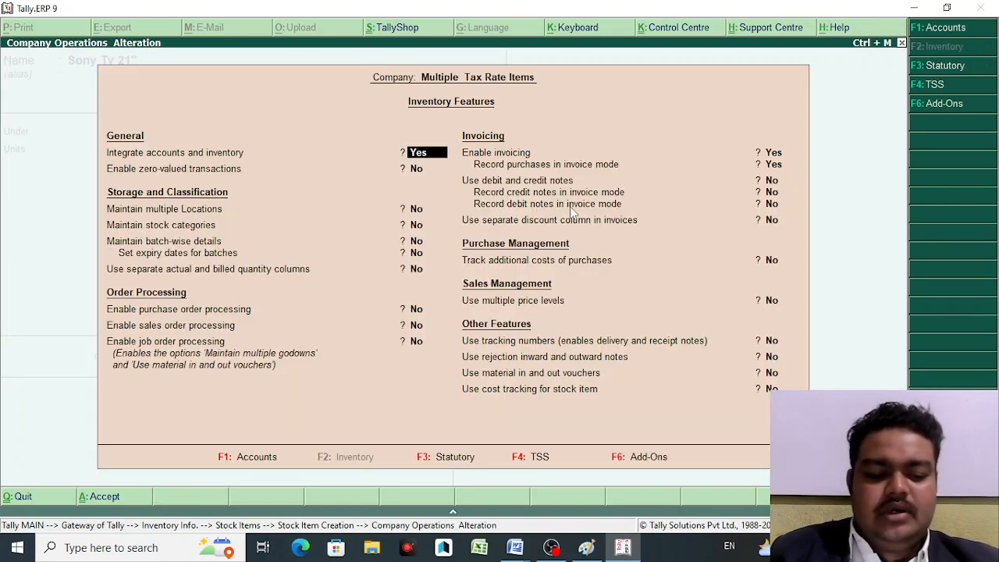
key("Return")
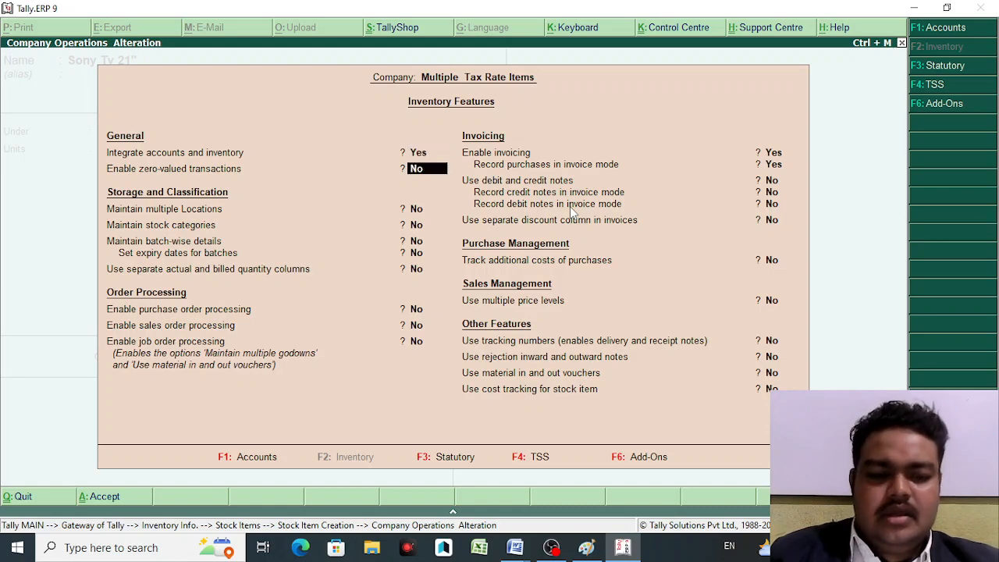
key("Return")
key("Return")
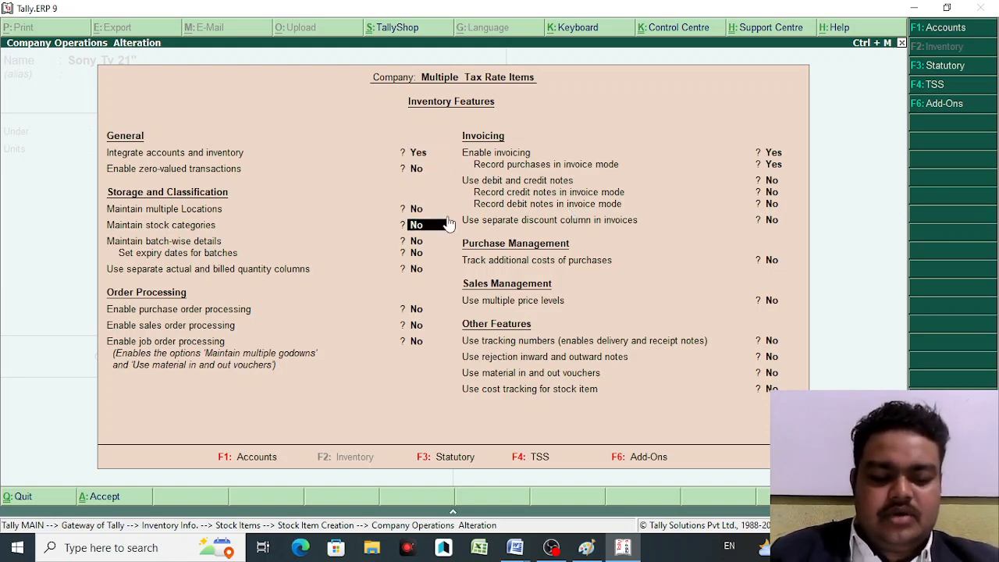
key("space")
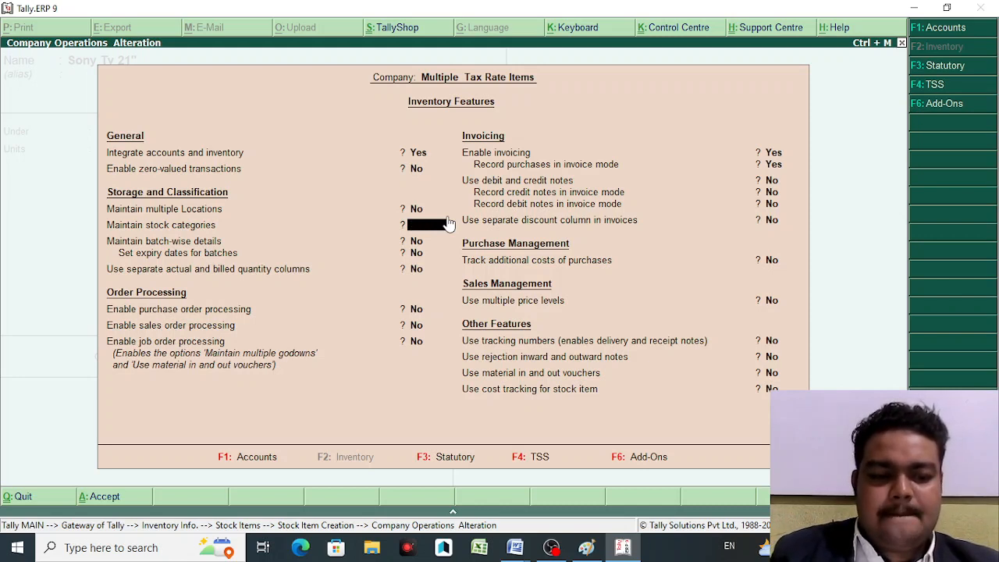
key("super+plus")
key("super+plus")
key("super+plus")
key("super+plus")
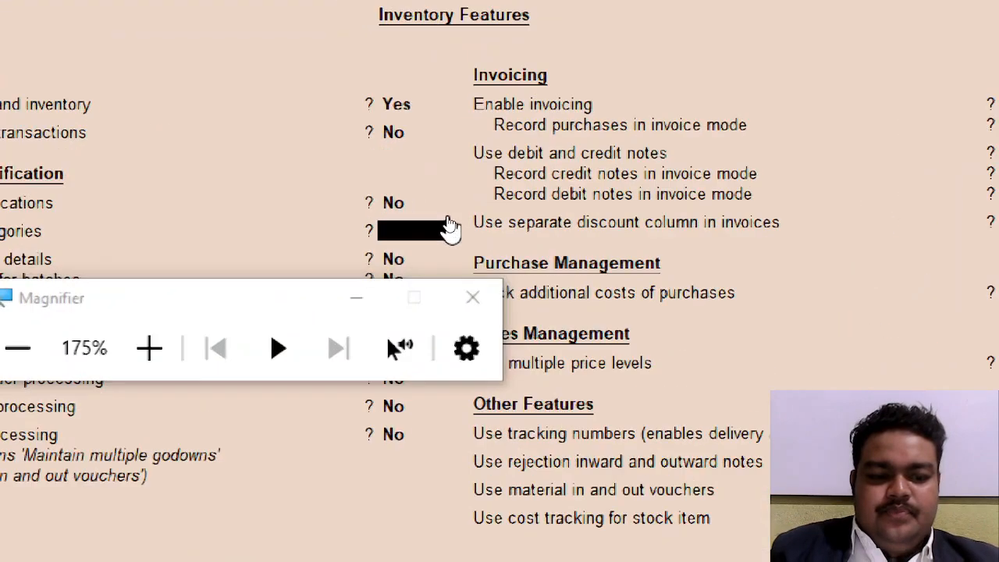
key("super+plus")
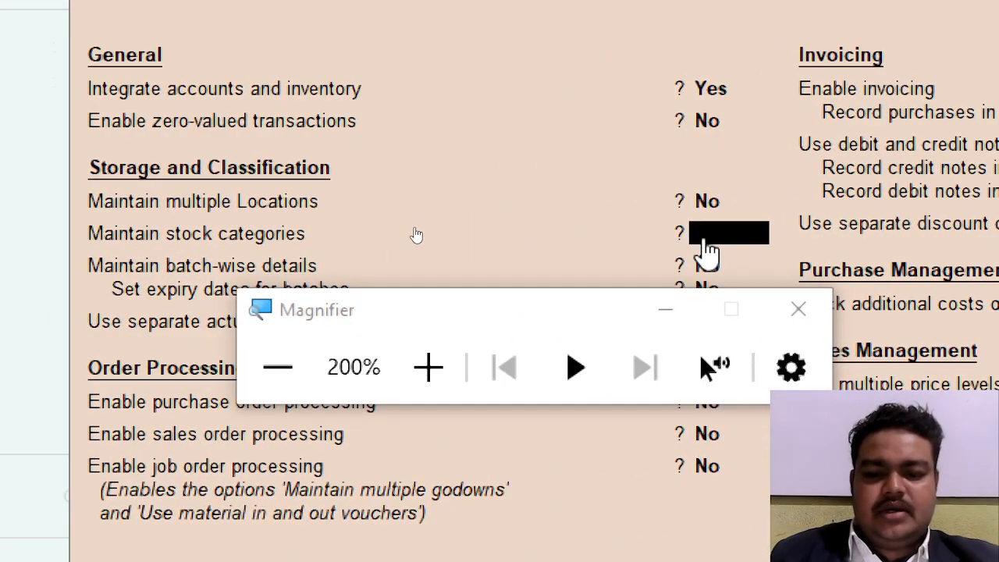
type("y")
key("Return")
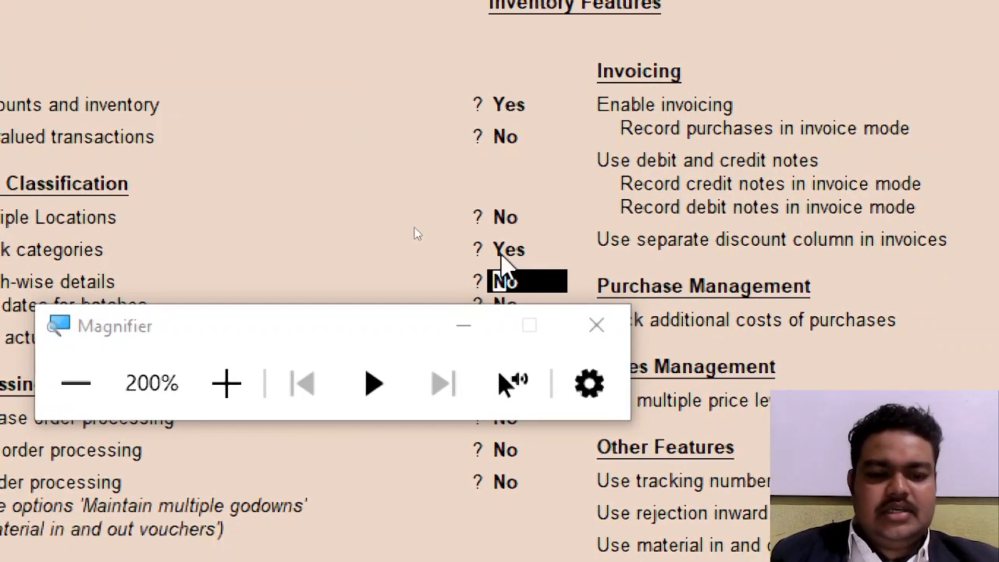
key("ctrl+a")
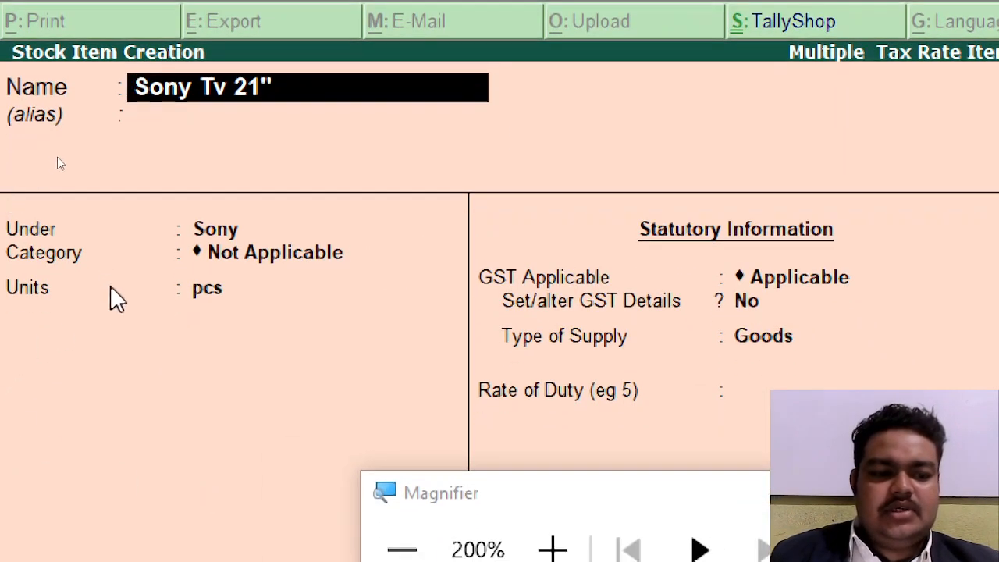
Step: Create a stock category named 21" under Primary, assign it to the Sony Tv item, and keep pcs as the unit
key("Return")
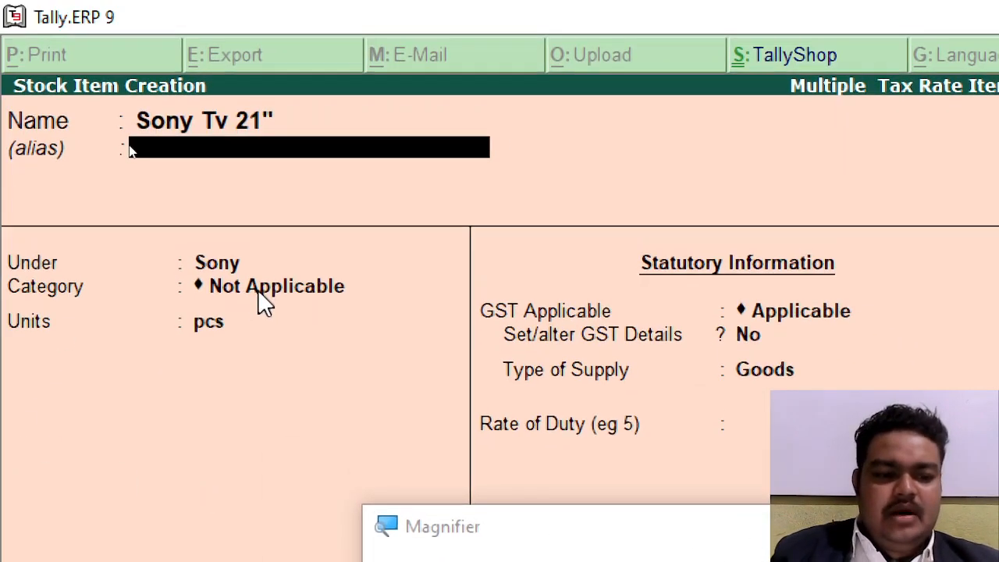
key("Return")
key("Return")
key("alt+c")
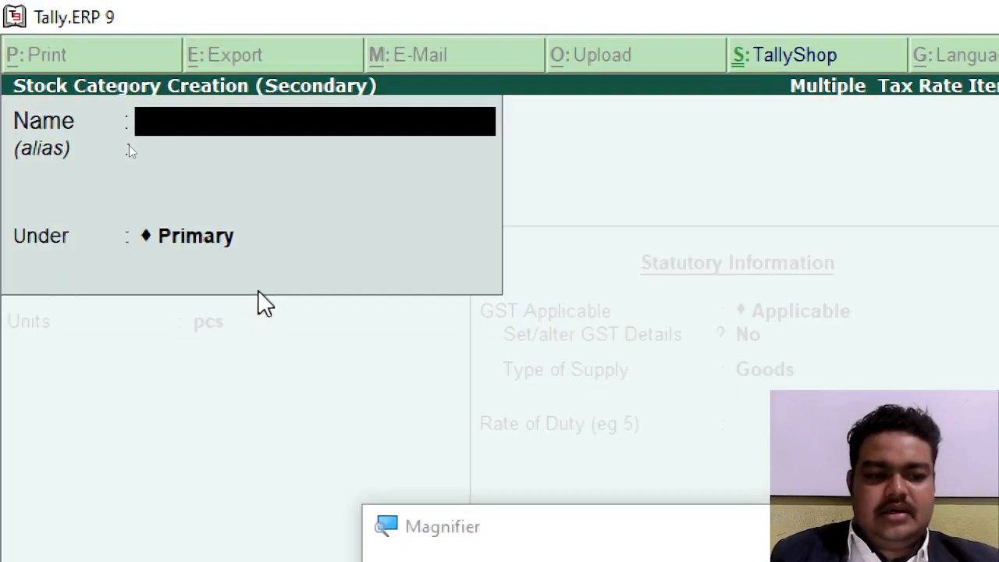
type("21\"")
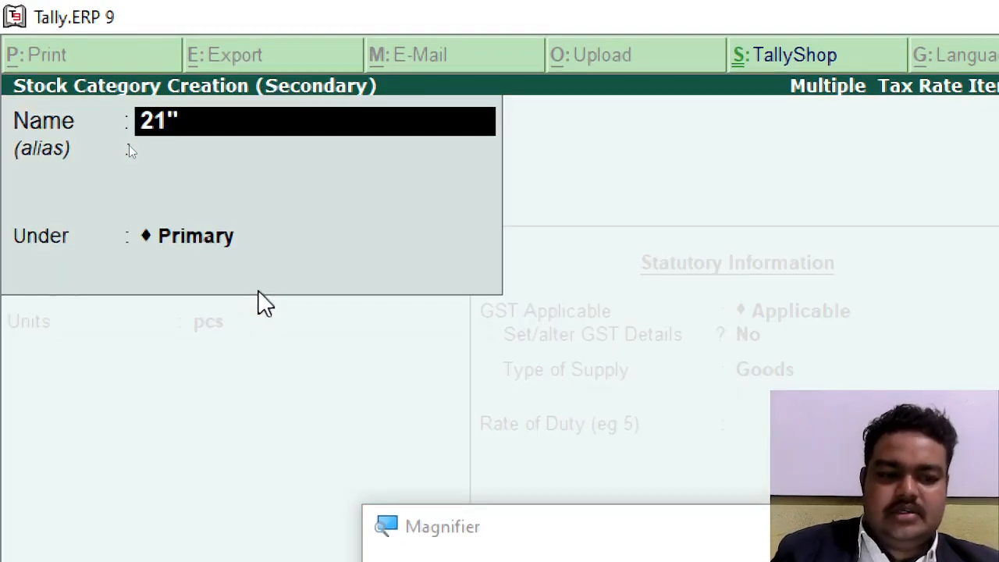
key("Return")
key("Return")
key("Return")
key("Return")
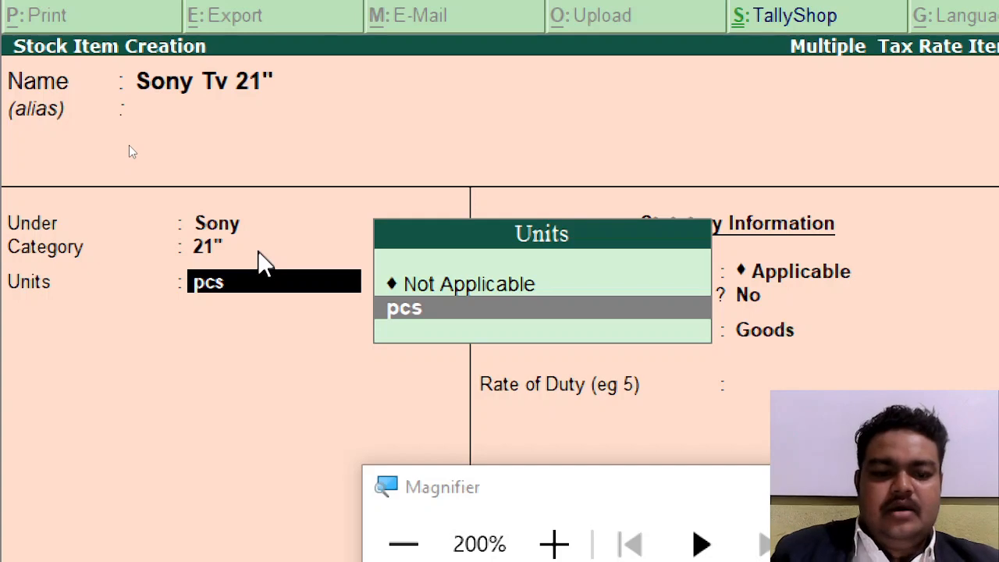
key("Return")
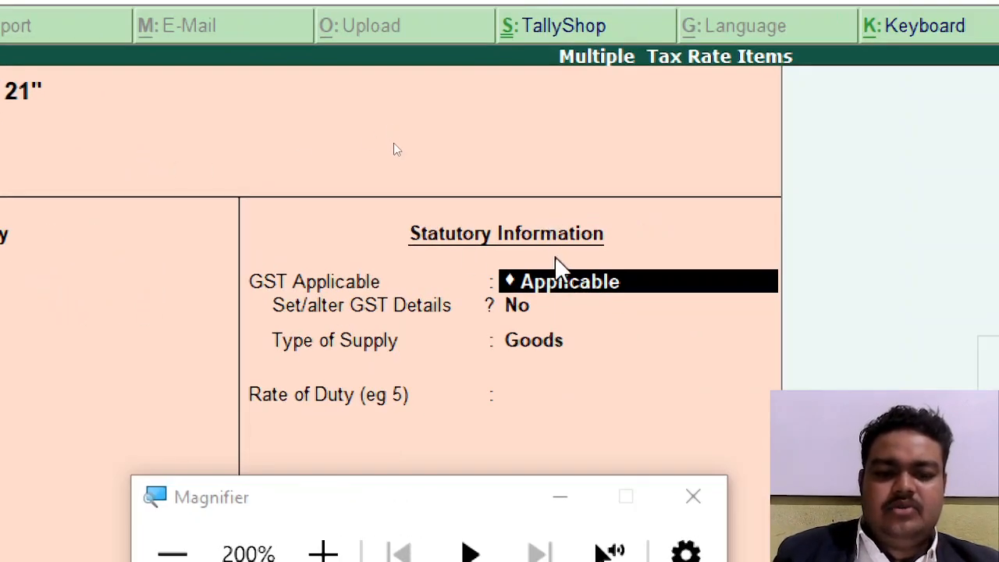
Step: Enable GST details for the Sony Tv item, with calculation type On Value, taxability Taxable and an integrated tax rate of 18 %
left_click(542, 312)
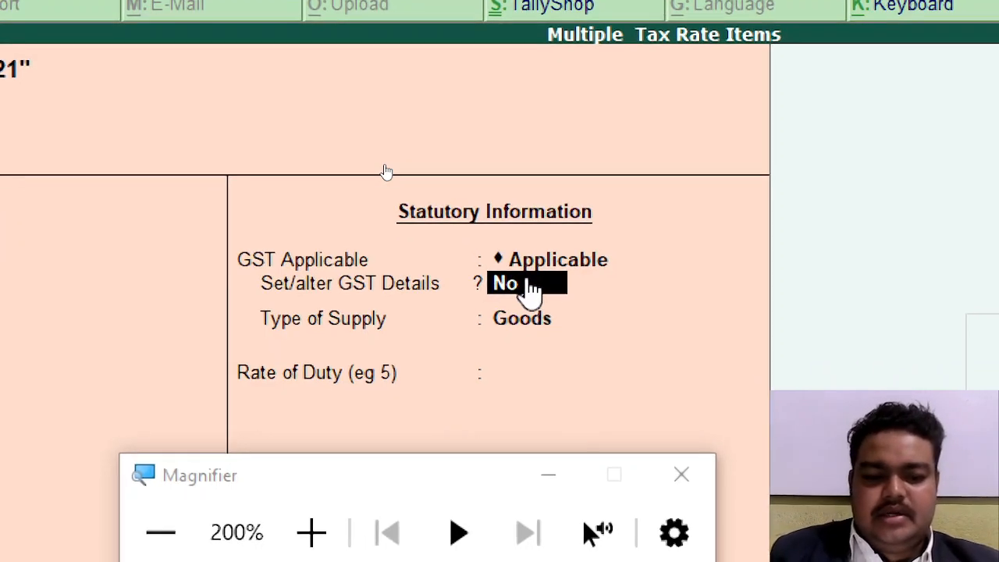
type("y")
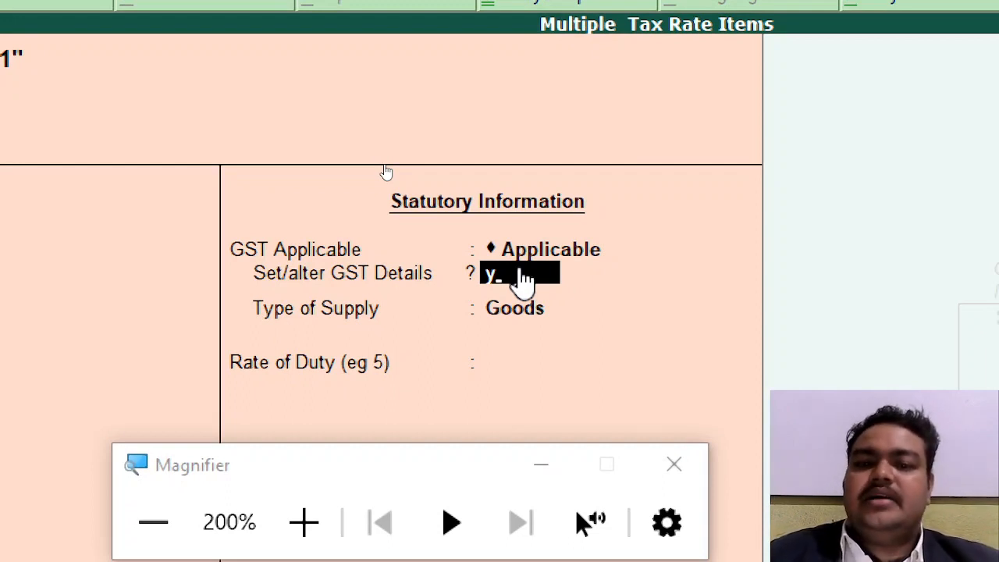
key("Return")
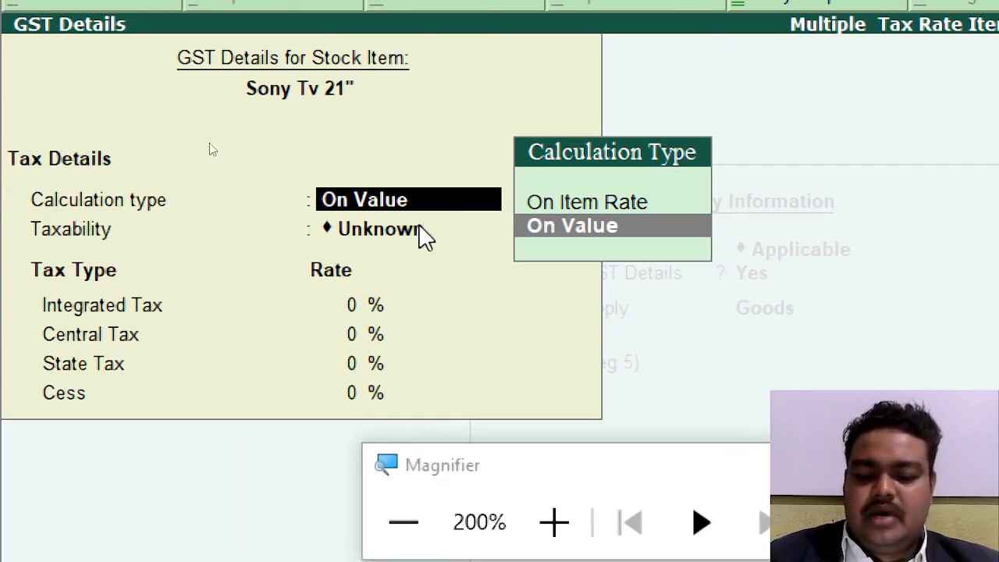
key("Return")
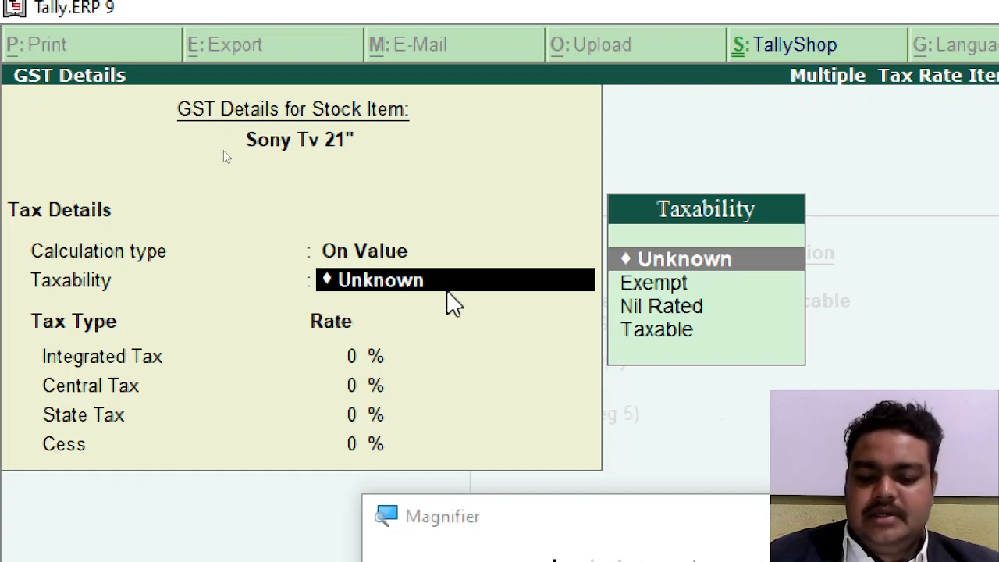
key("Down")
key("Down")
key("Down")
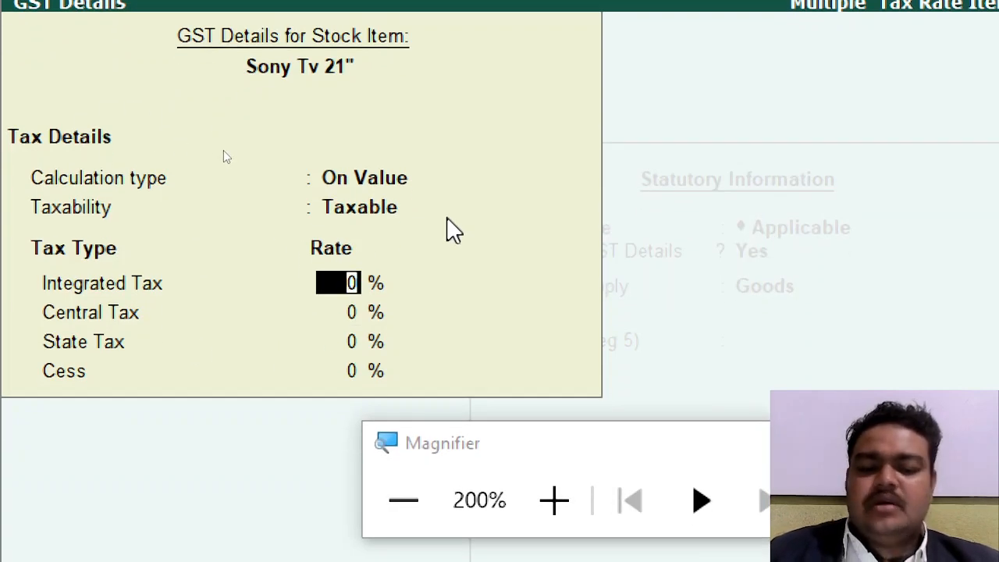
type("18")
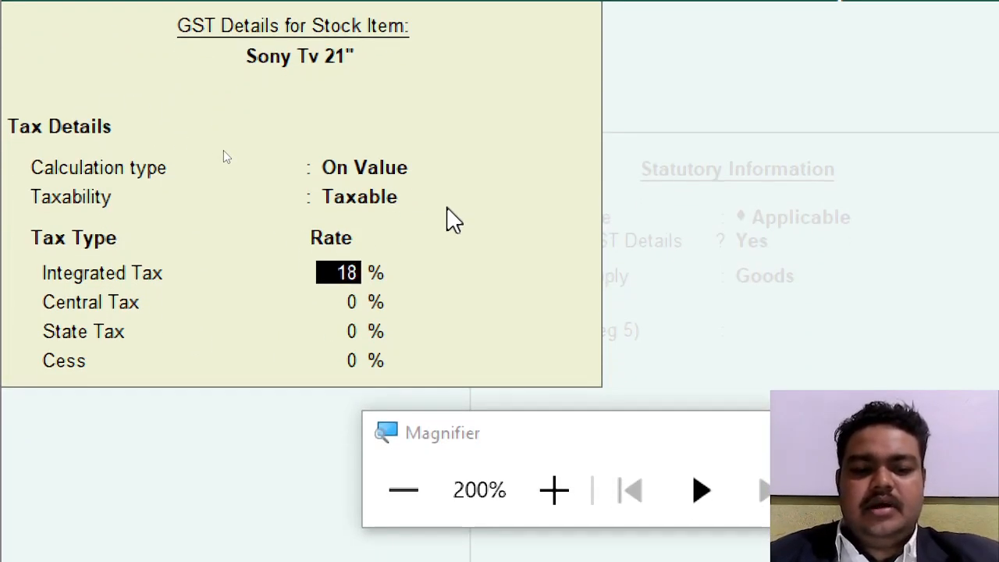
key("Return")
key("Return")
key("Return")
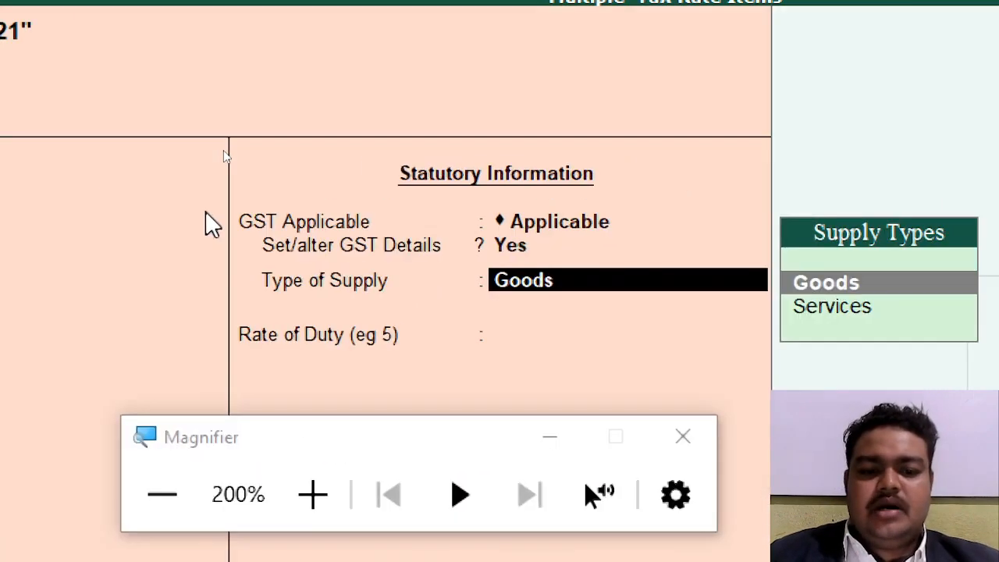
Step: Keep the supply type as Goods, leave the rate of duty and opening balance empty, and accept the stock item
key("Return")
key("Return")
key("Return")
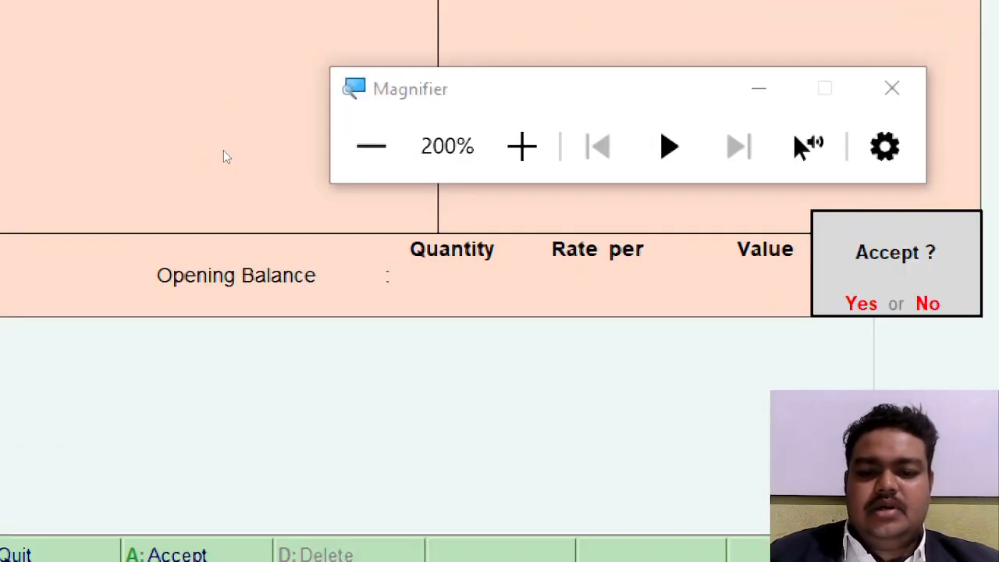
key("Return")
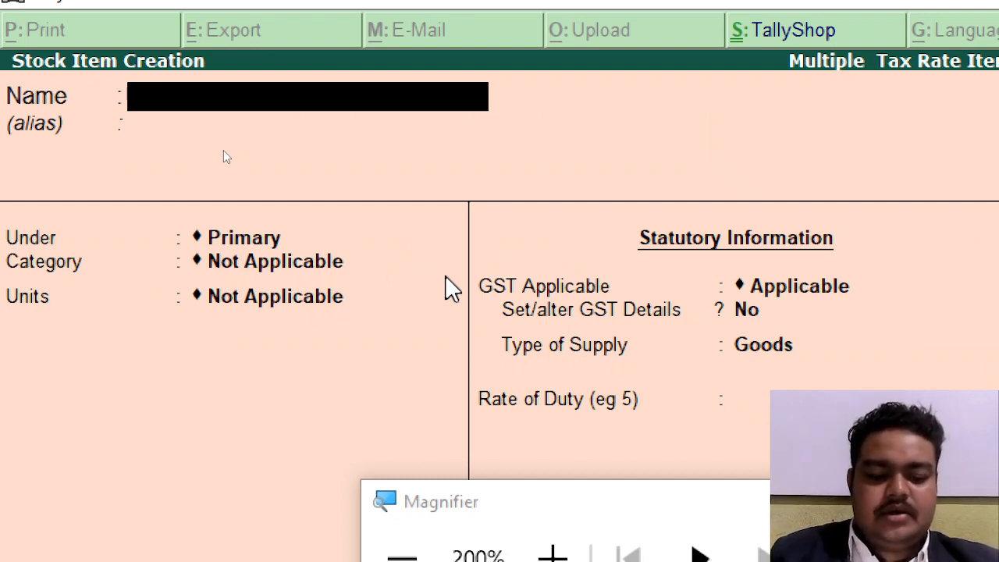
Step: Name the new stock item Samsung Freeze28% and leave its alias empty
type("F")
key("BackSpace")
type("Sa")
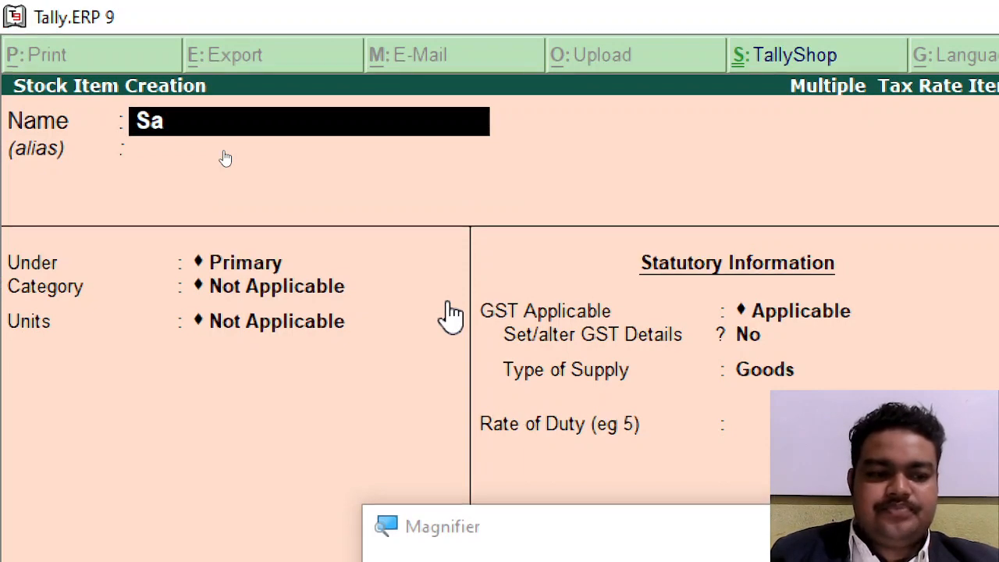
type("msung")
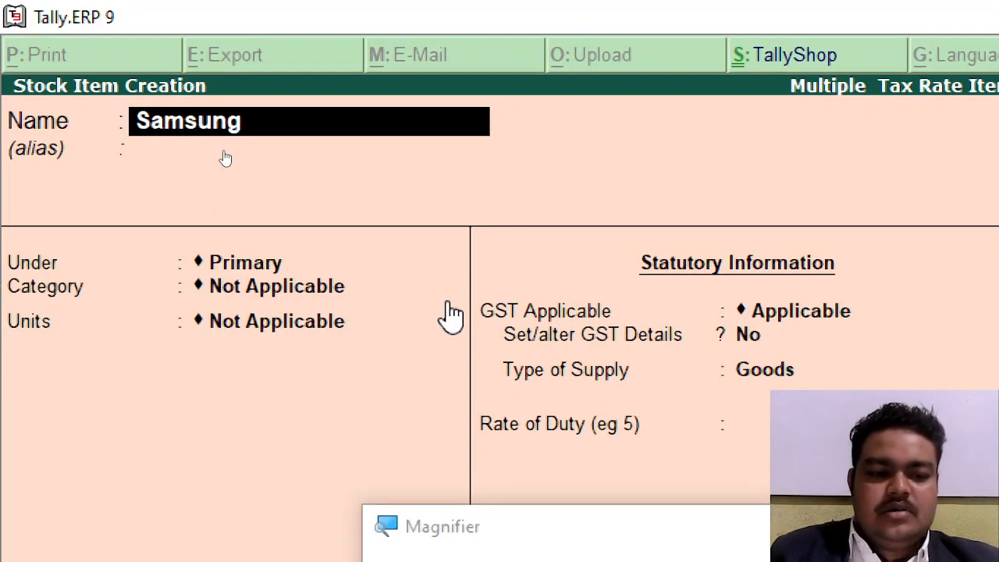
type(" Fre")
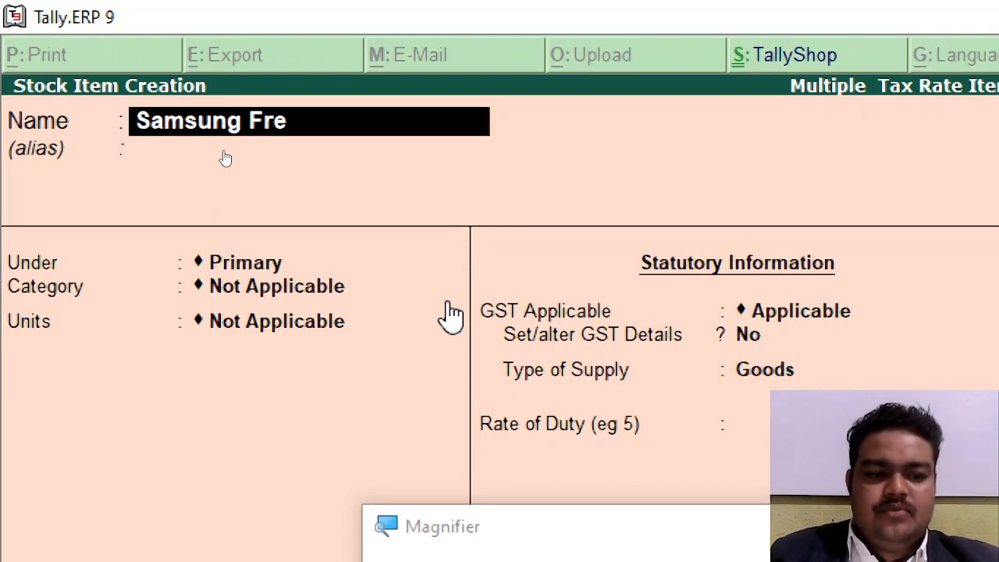
type("eze")
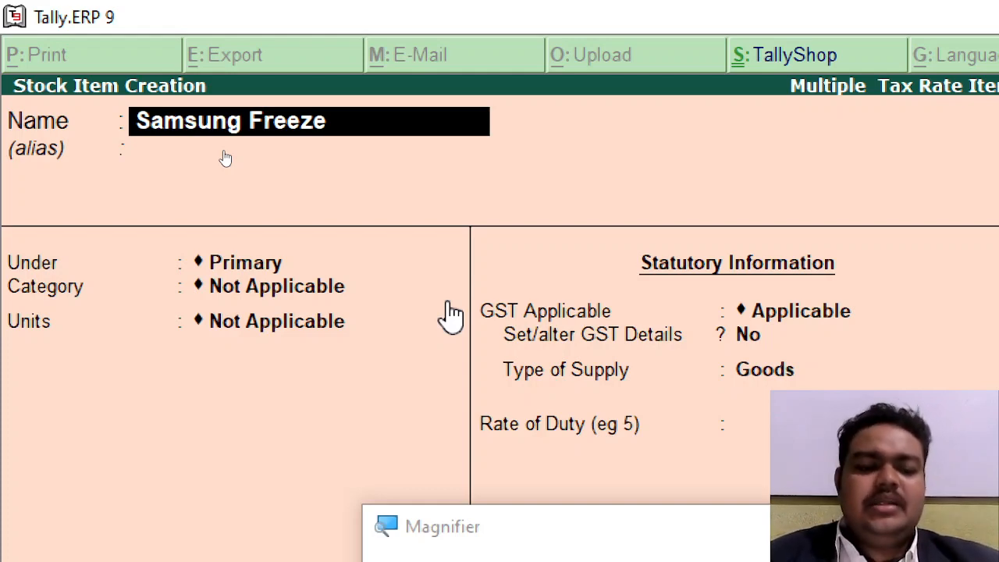
type("28")
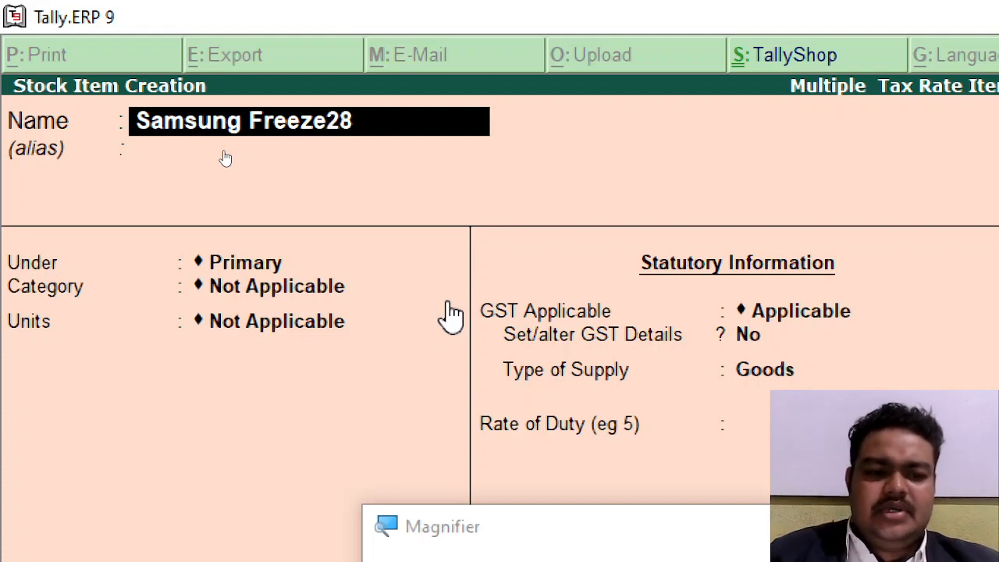
type("%")
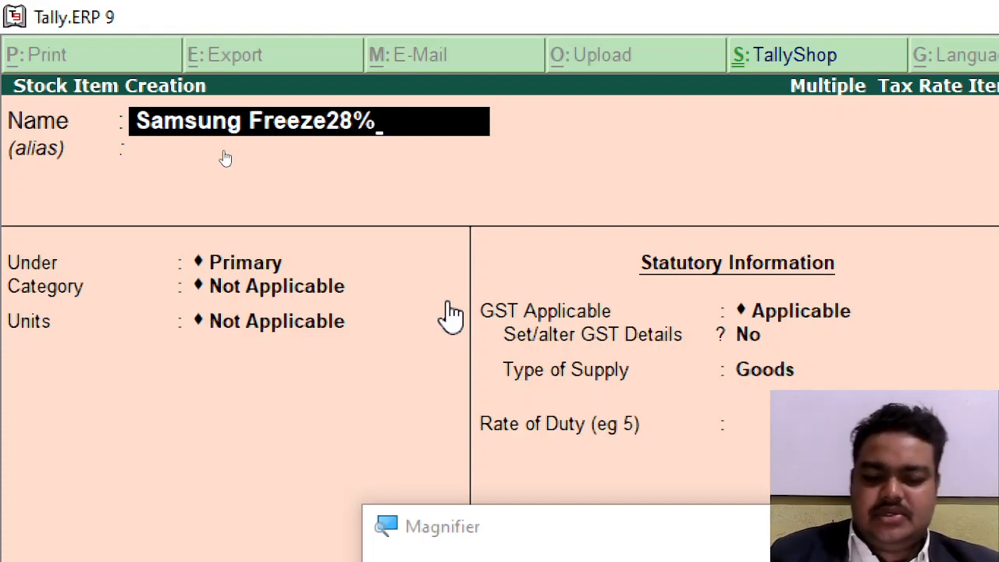
key("Return")
key("Return")
Step: Create a stock group named Samsung under Primary with default options and assign it to the Samsung Freeze28% item
key("alt+c")
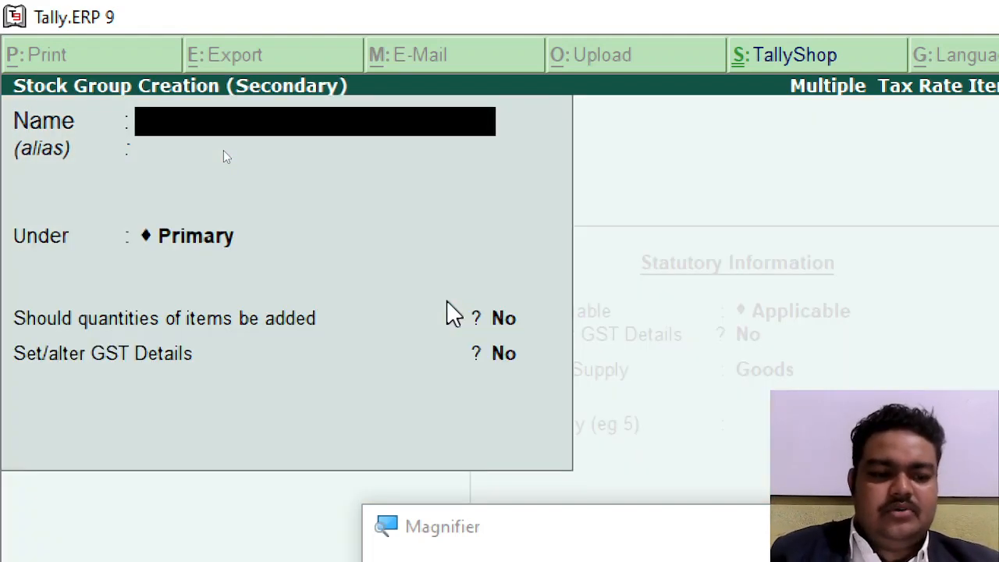
type("Sa")
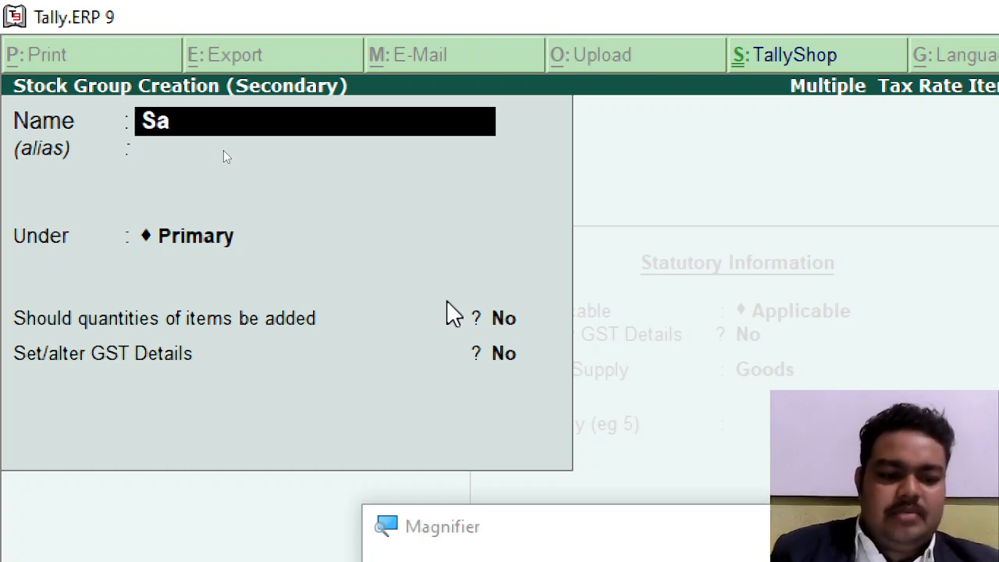
type("msung")
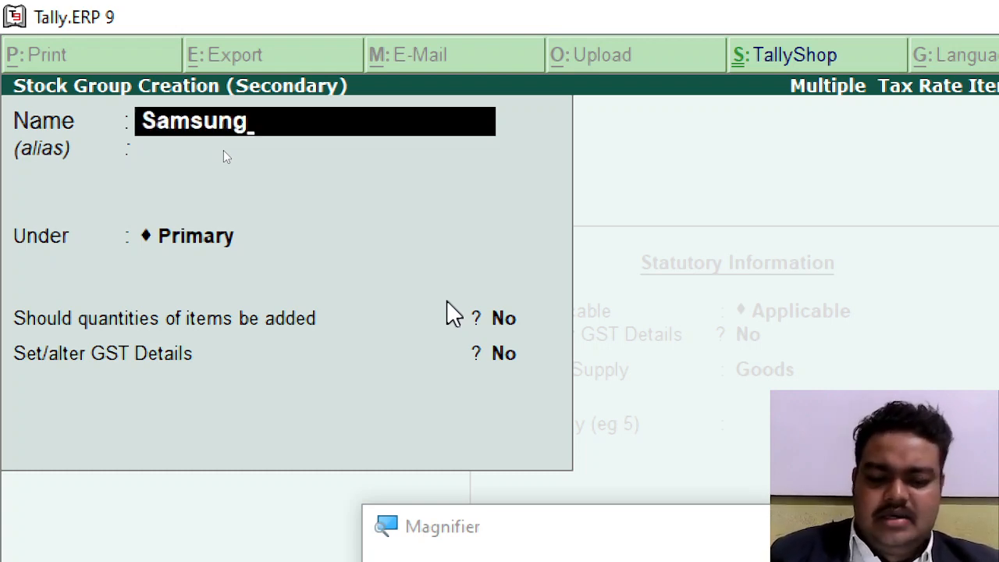
key("Return")
key("Return")
key("Return")
key("Return")
key("Return")
key("Return")
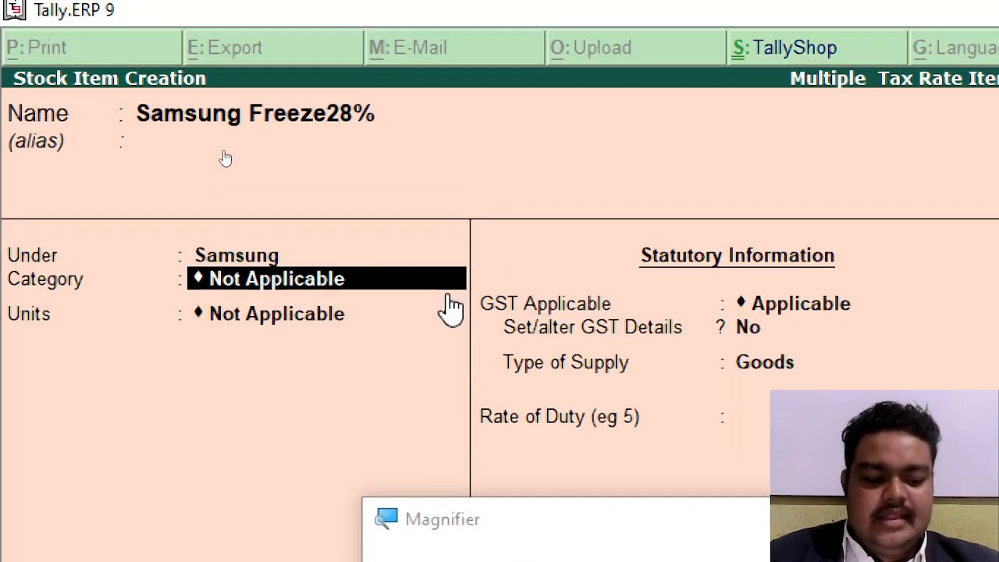
key("alt+c")
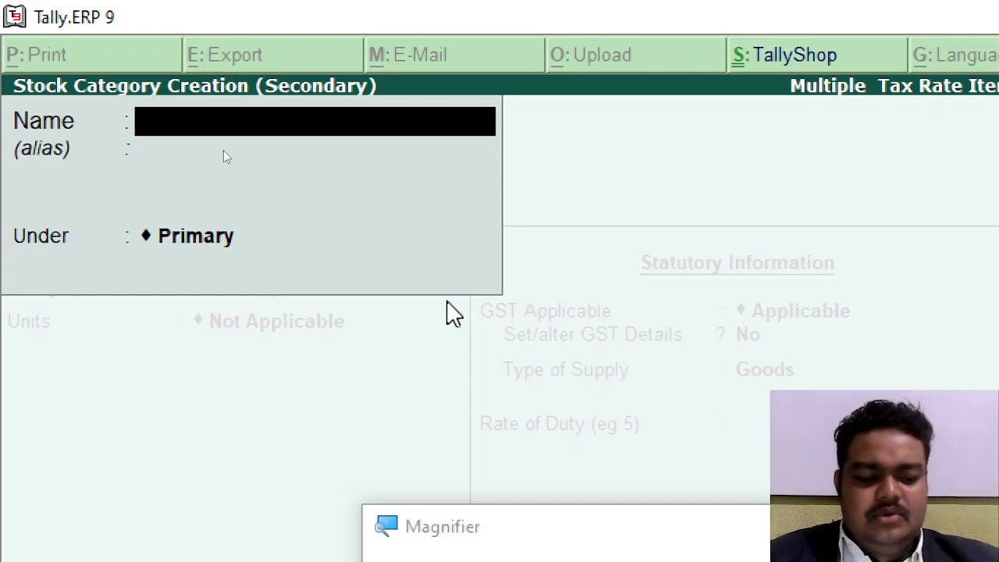
key("Escape")
key("Return")
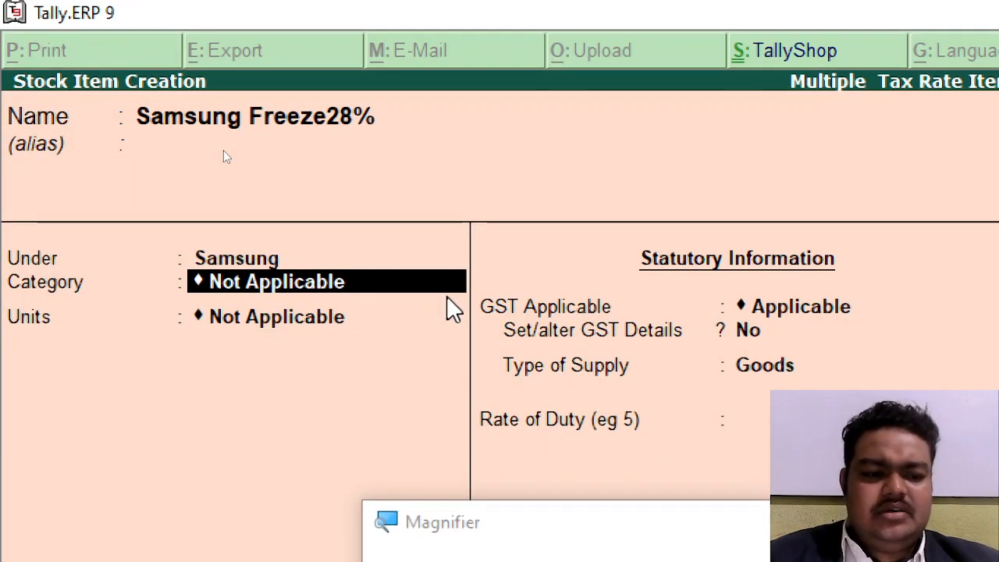
Step: Create a stock category named 5star under Primary for the Samsung Freeze28% item, and set the item's unit to pcs
key("alt+c")
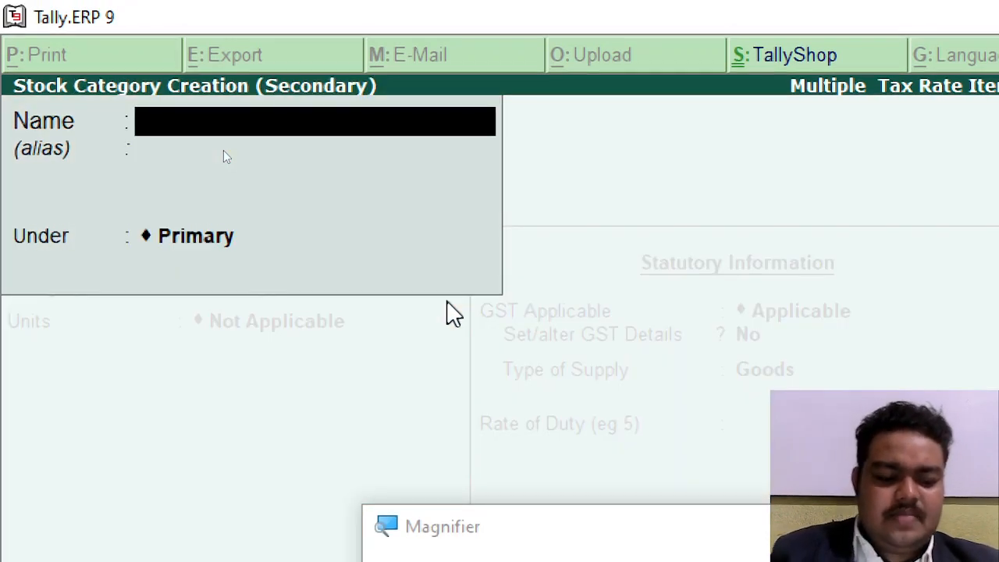
type("5")
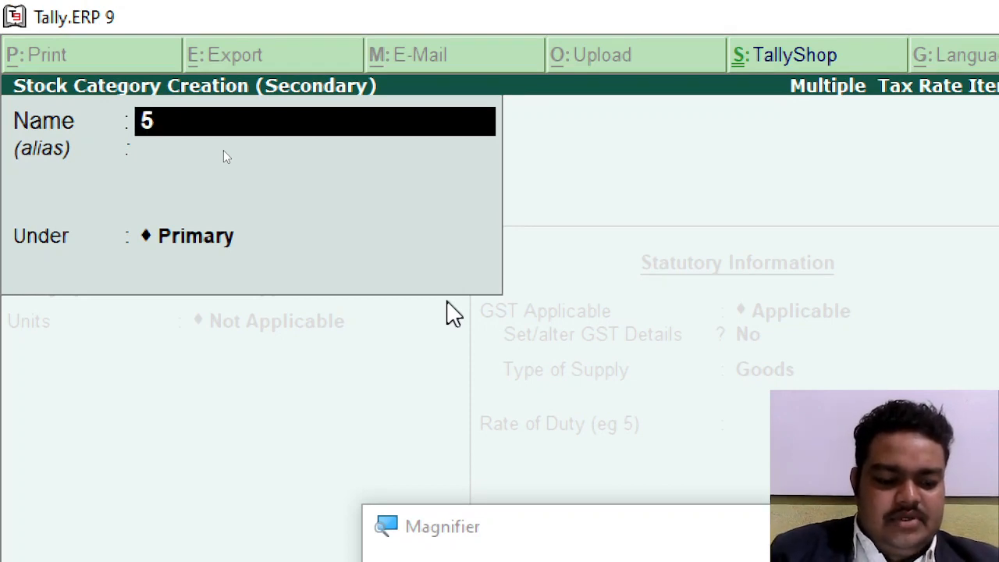
type("star")
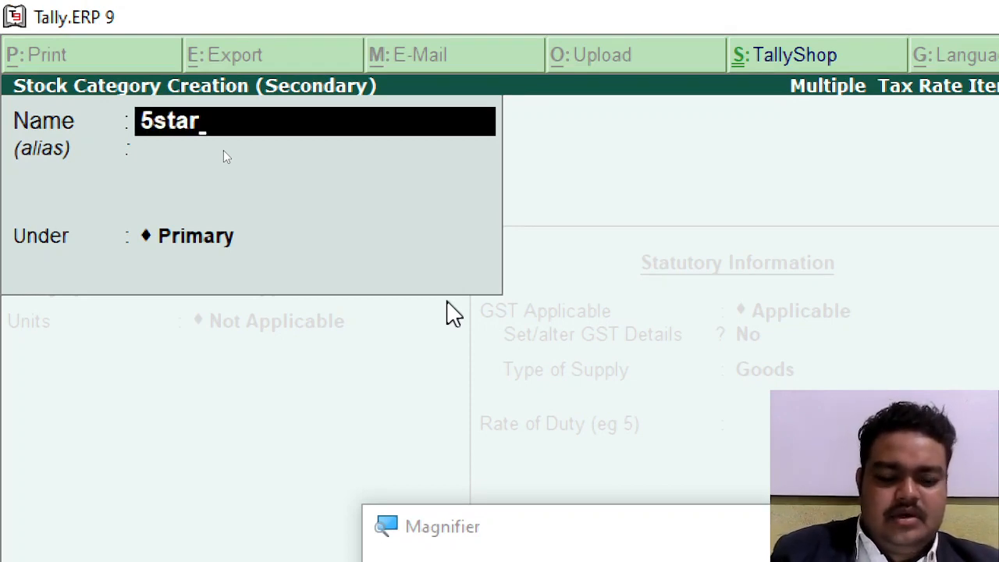
key("Return")
key("Return")
key("Return")
key("Return")
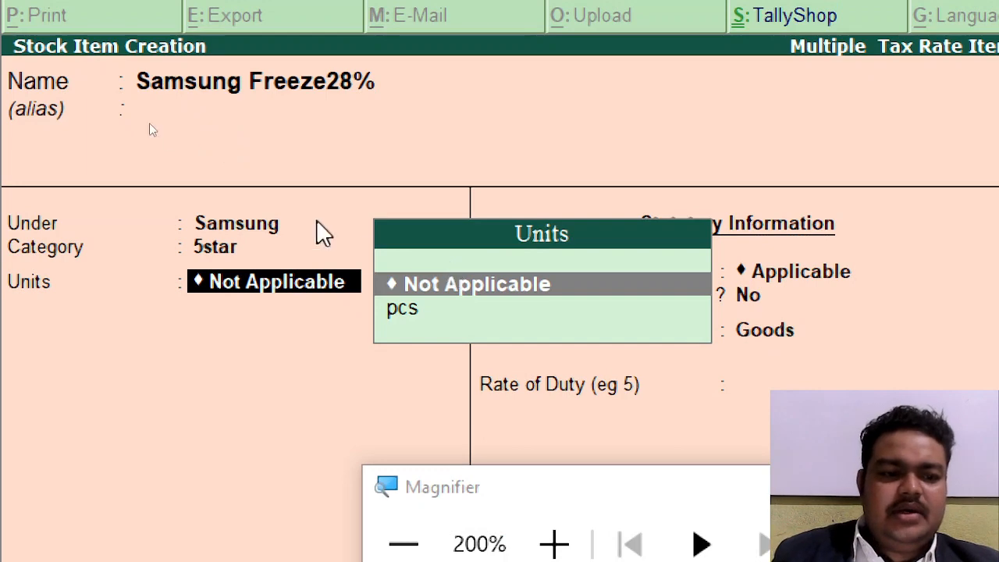
key("Down")
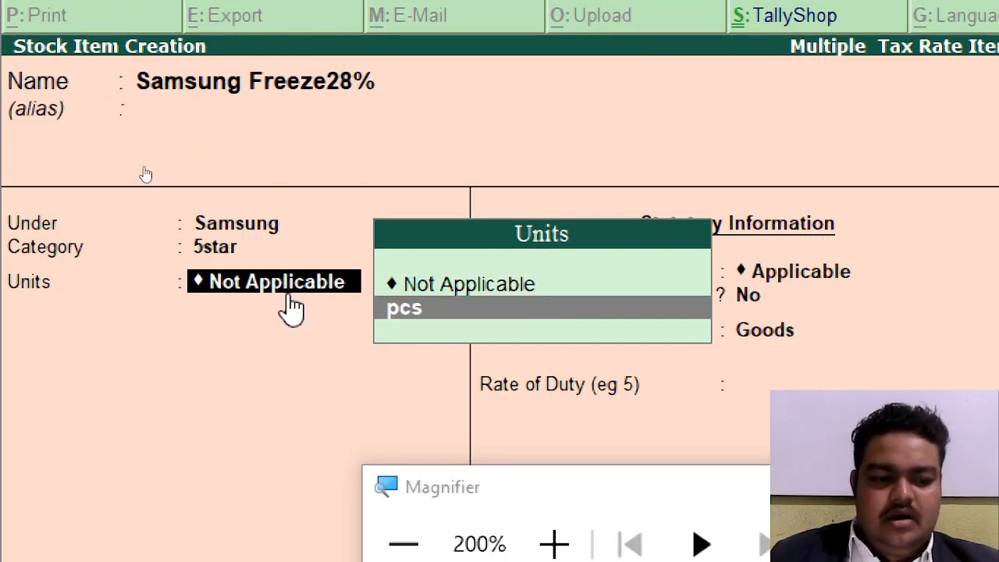
key("Return")
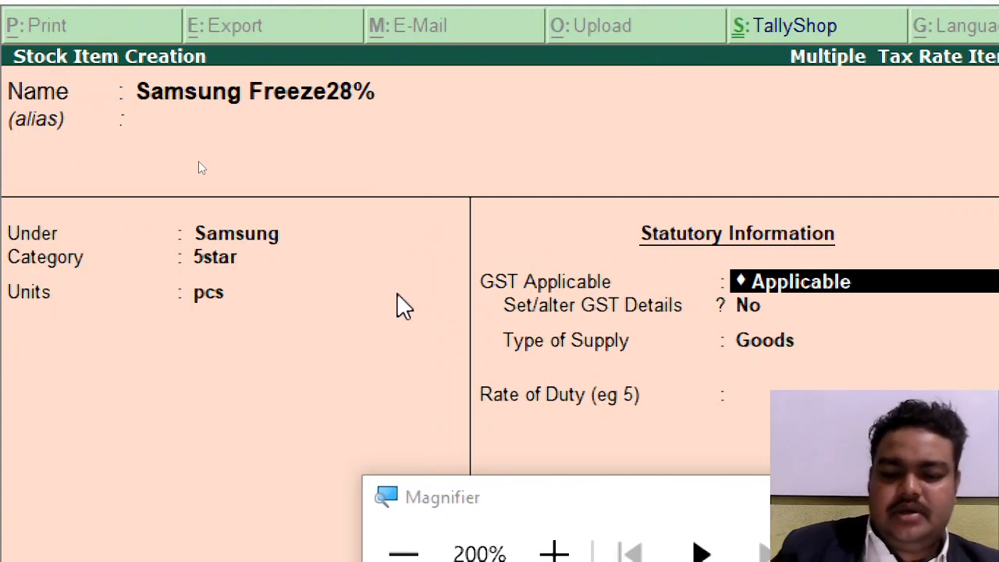
Step: Enable GST details for the Samsung Freeze28% item, with calculation type On Value, taxability Taxable and an integrated tax rate of 28 %
key("Return")
type("y")
key("Return")
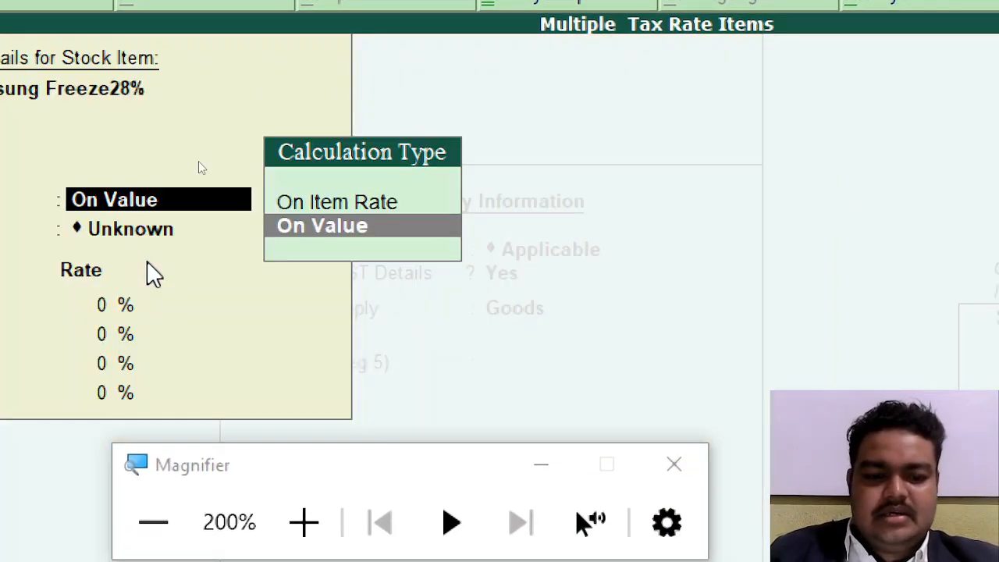
key("Return")
key("Down")
key("Down")
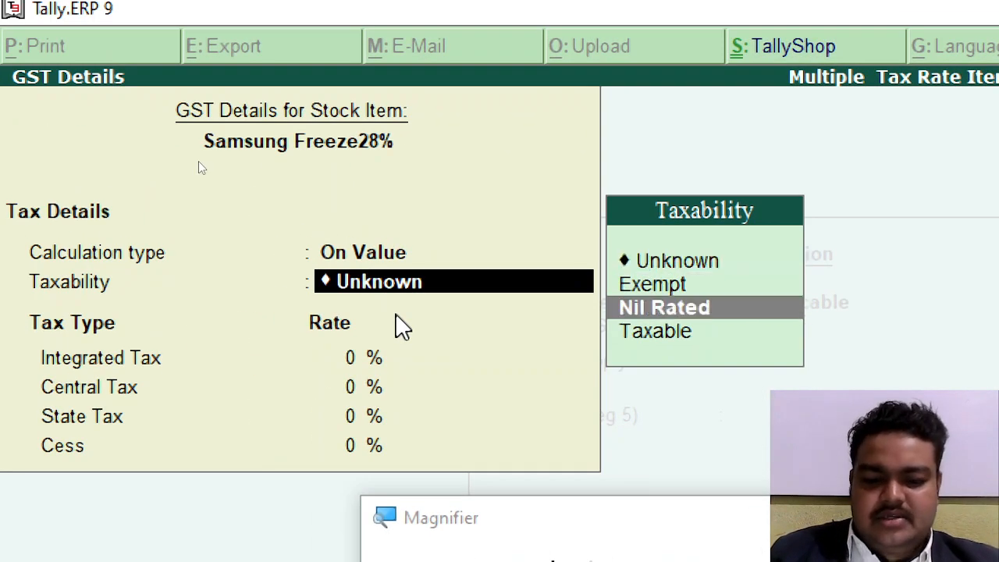
key("Down")
key("Return")
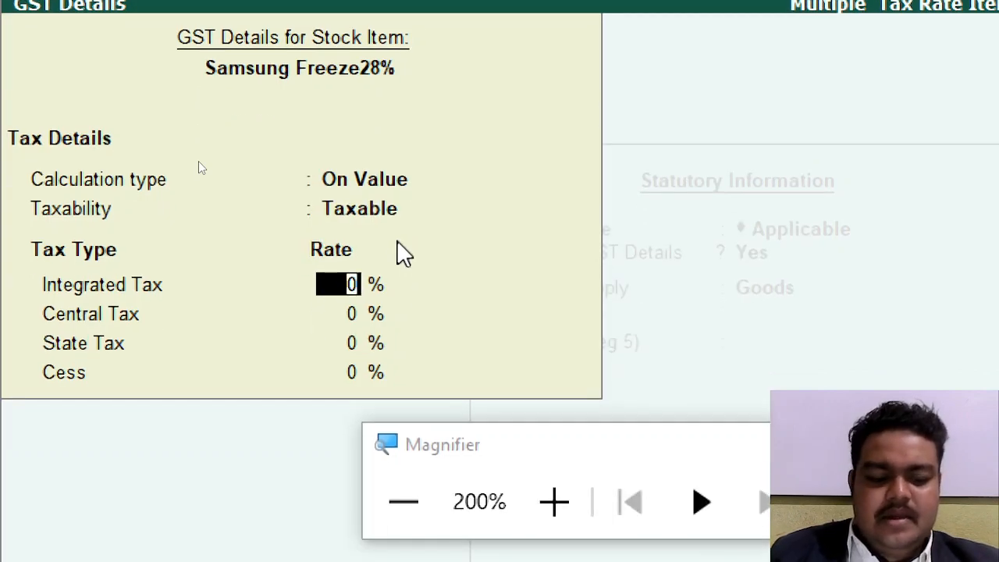
type("28")
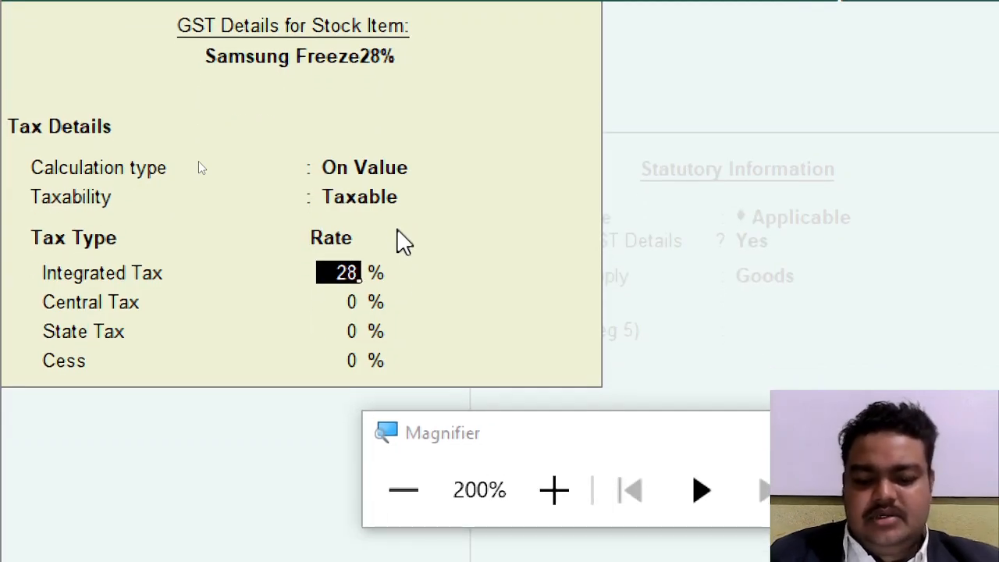
key("Return")
key("Return")
key("Return")
key("Return")
Step: Keep the Samsung Freeze28% item's supply type as Goods, leave the rate of duty empty, and accept the stock item
key("Return")
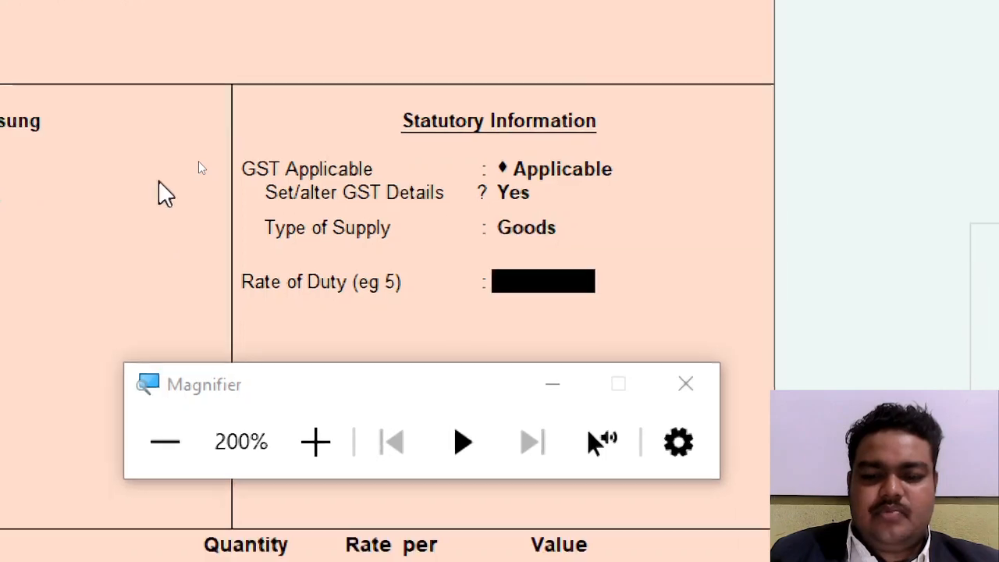
key("Return")
key("Return")
key("Return")
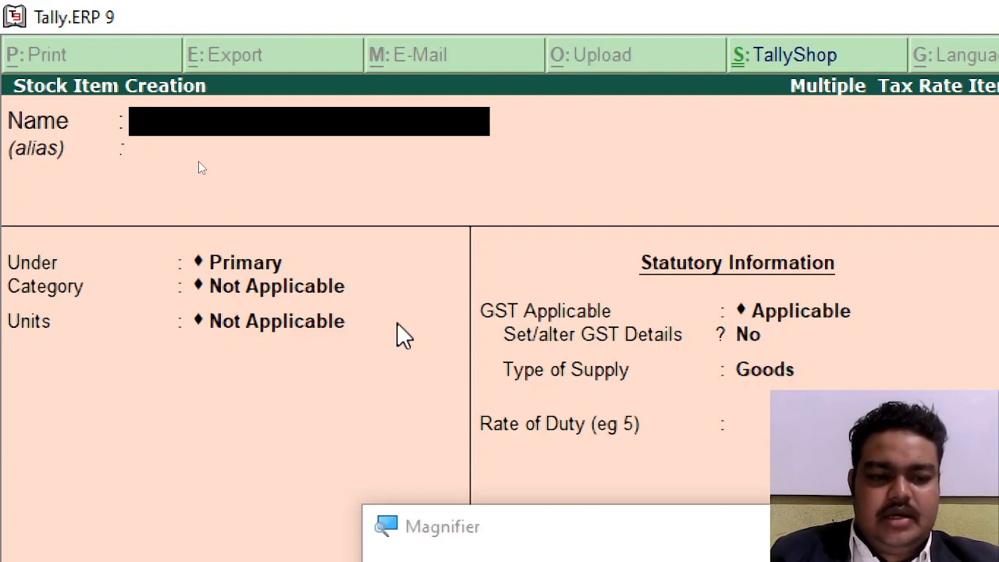
Step: Name the next stock item Sparky Full Shirt and leave its alias empty
type("Full")
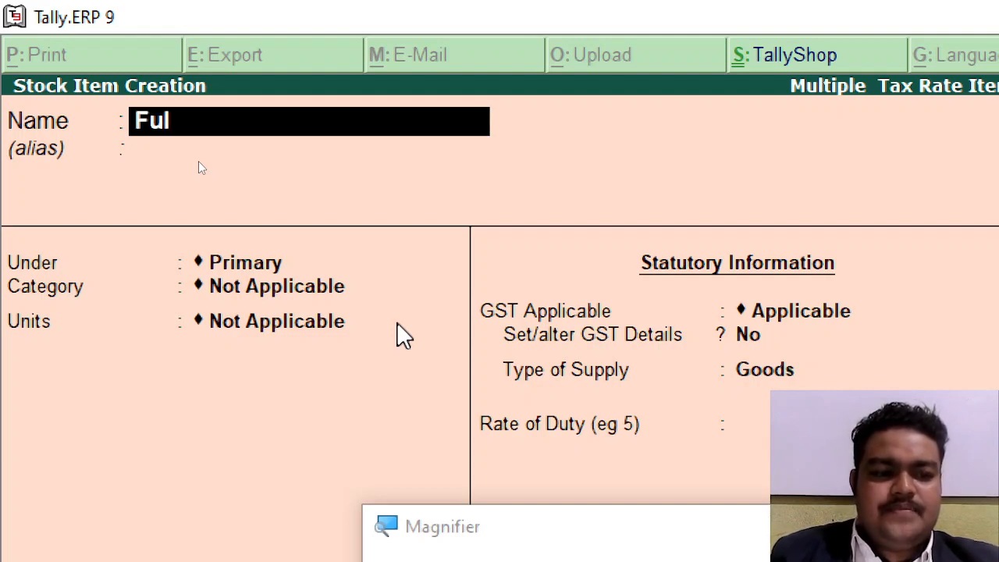
key("BackSpace")
key("BackSpace")
key("BackSpace")
key("BackSpace")
type("Spa")
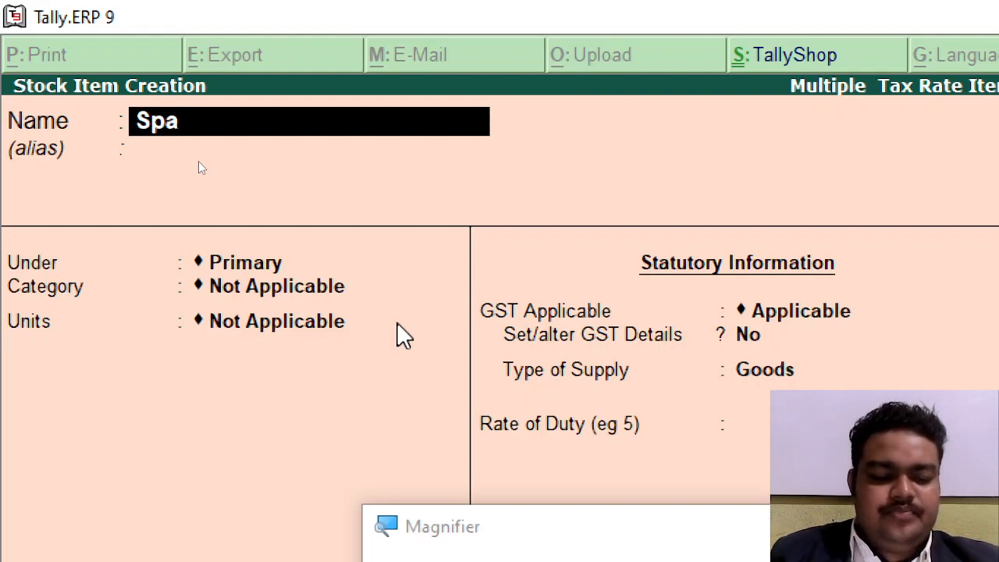
type("rky")
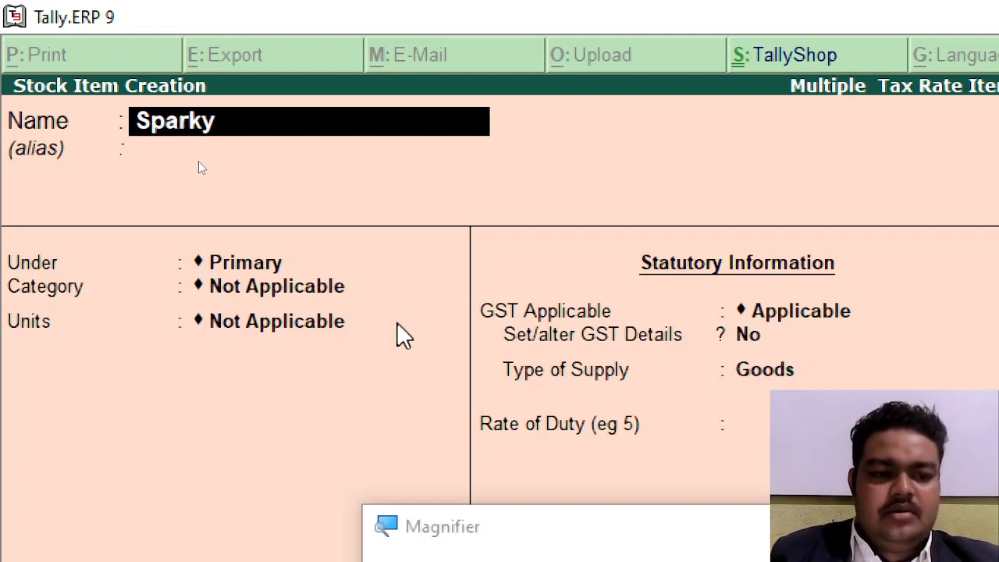
type(" Full Shirt")
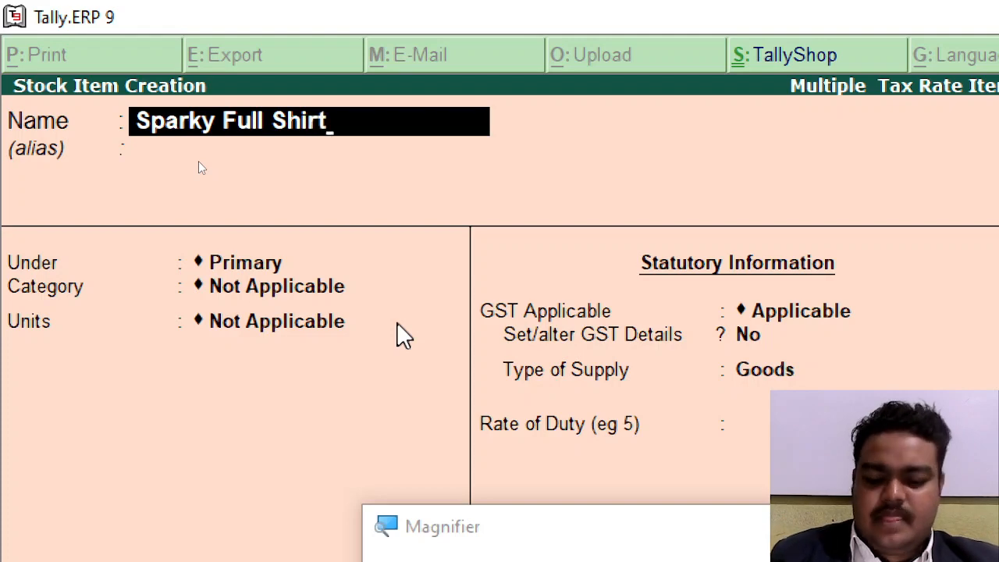
key("Return")
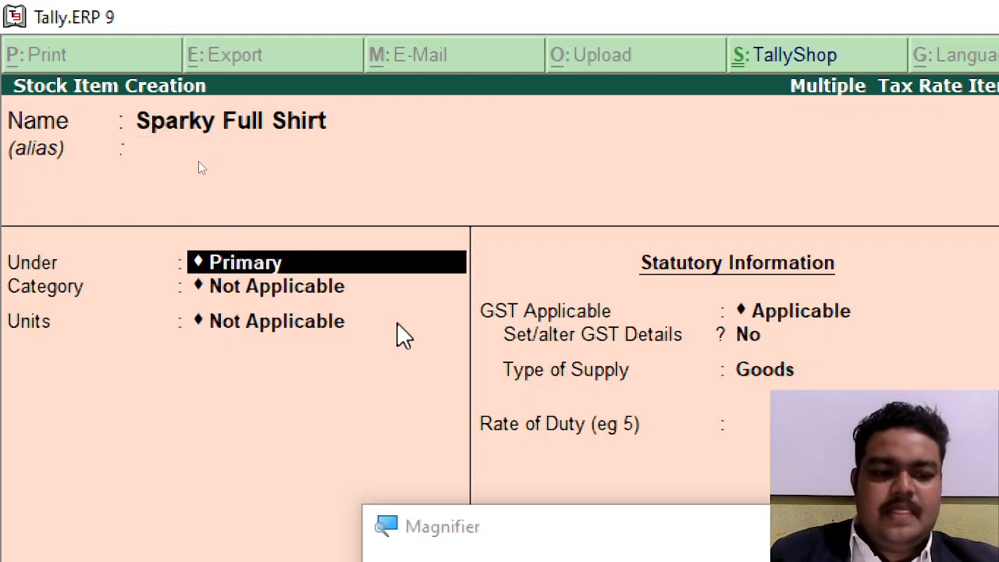
Step: Create a stock group named Sparky under Primary with default options and assign it to the Sparky Full Shirt item
key("alt+c")
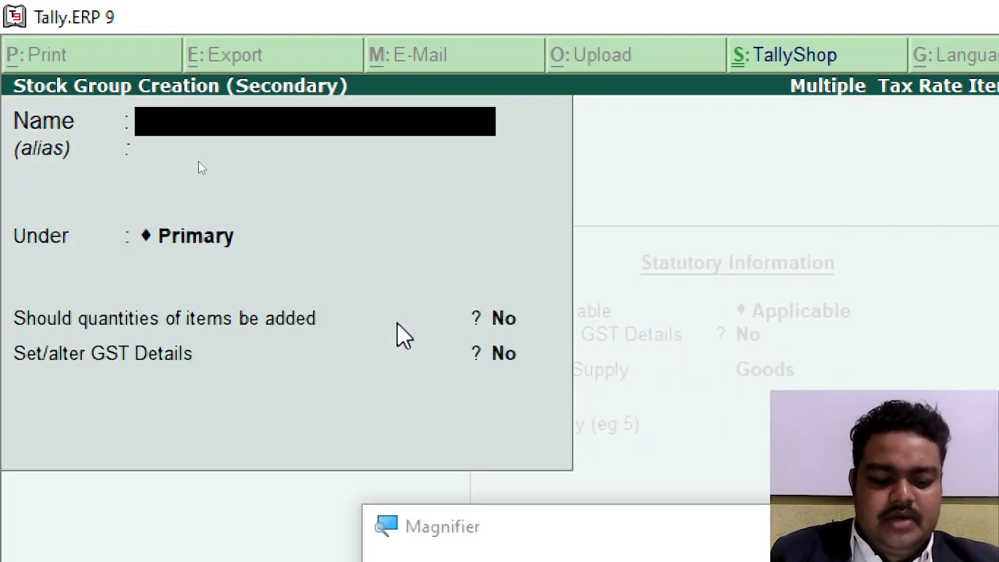
type("Spar")
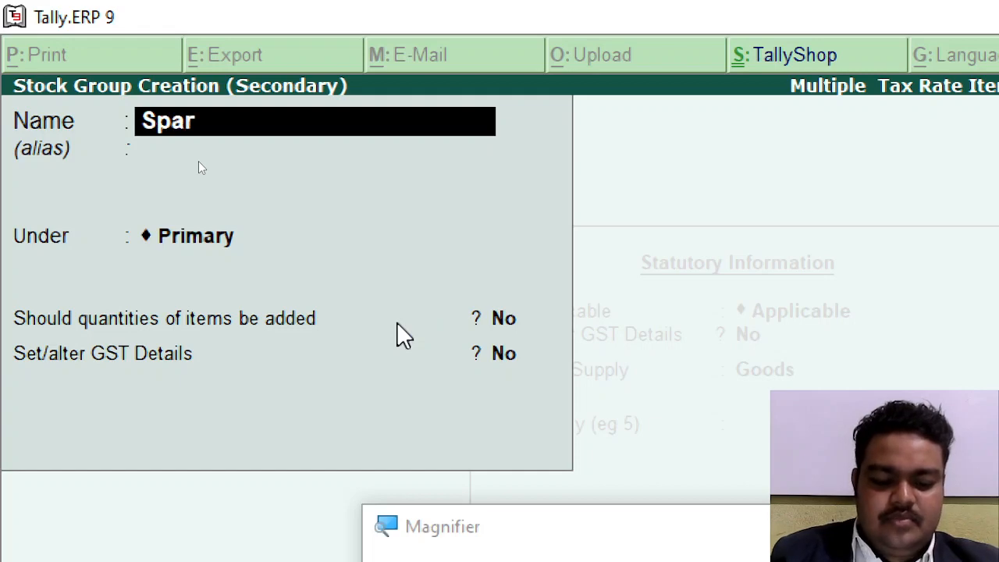
type("ky")
key("Return")
key("Return")
key("Return")
key("Return")
key("Return")
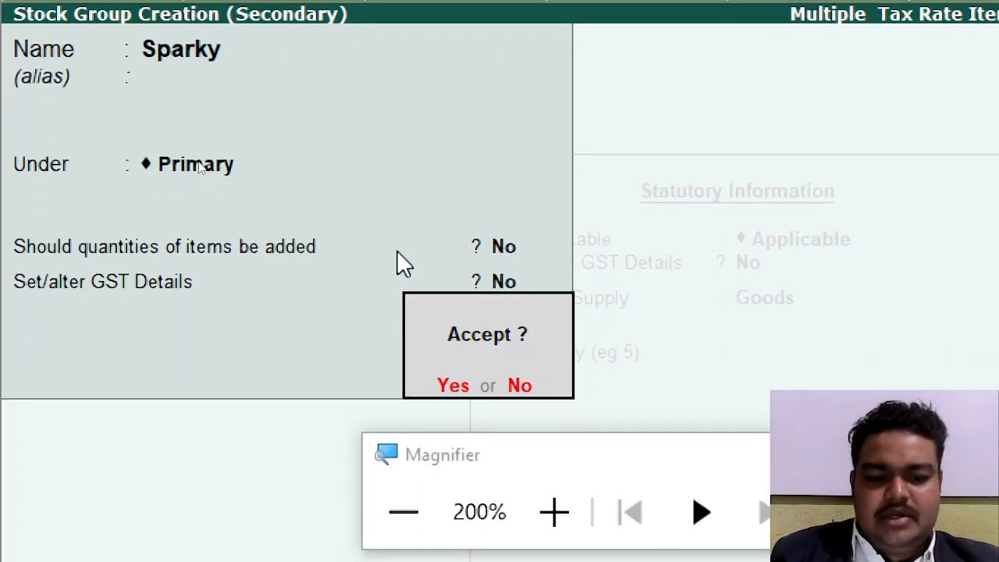
key("Return")
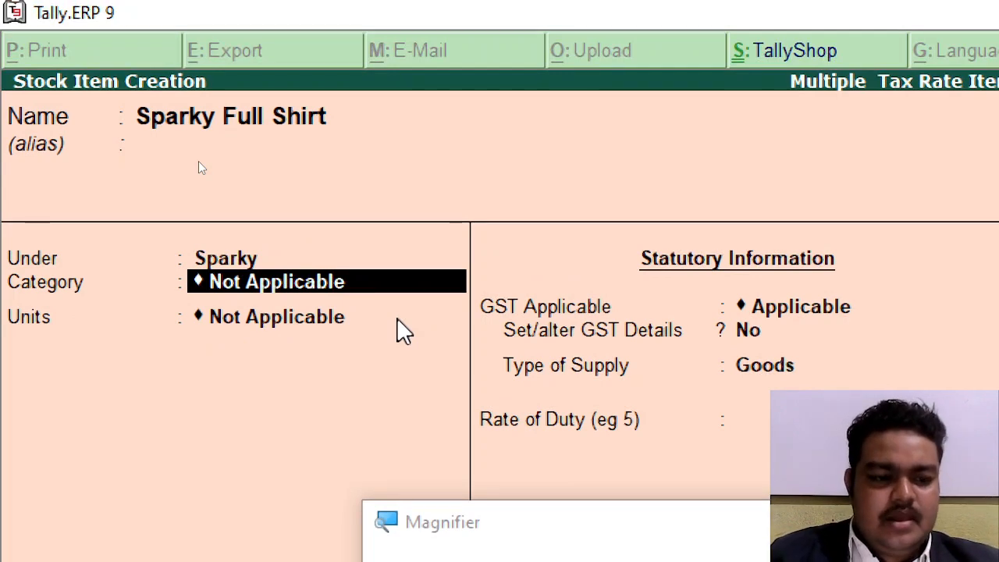
Step: Create a stock category named Full Shirt under Primary for the Sparky Full Shirt item and set the item's units to pcs
key("alt+c")
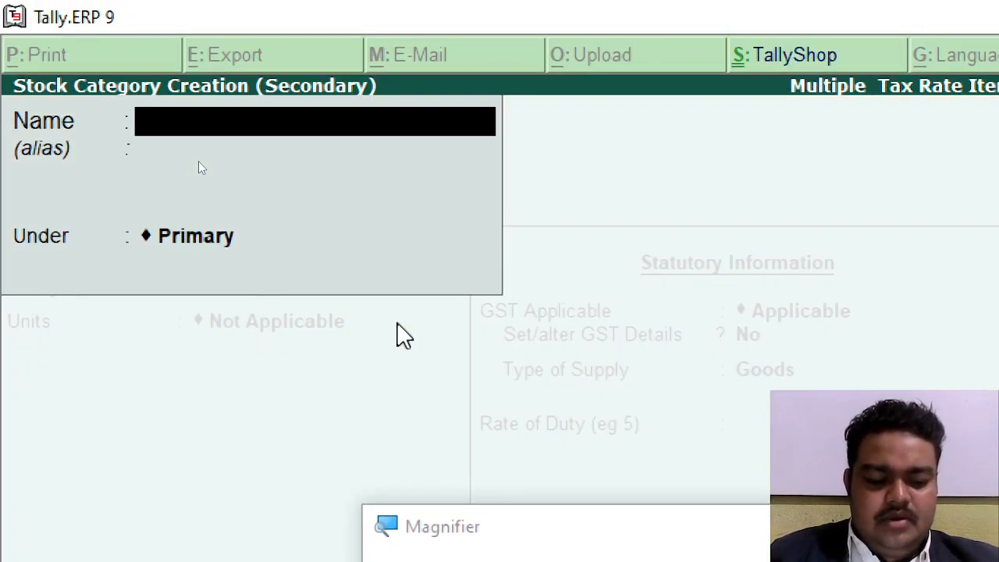
type("Full")
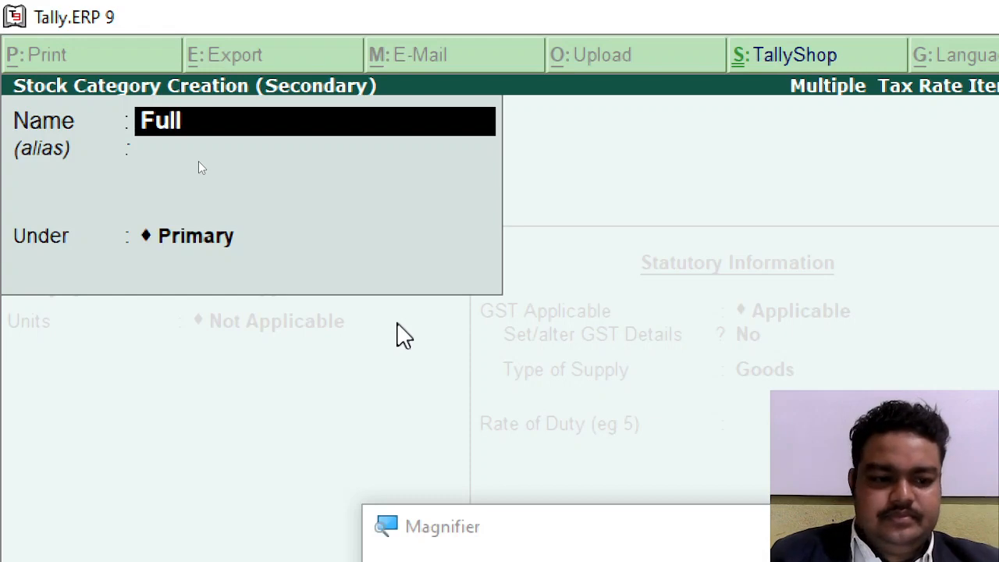
type(" Shirt")
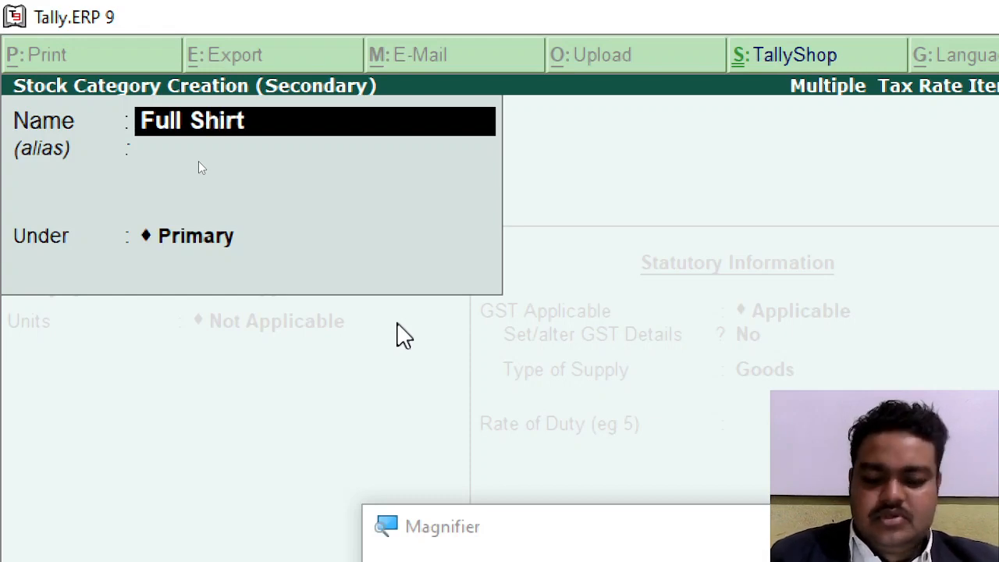
key("Return")
key("ctrl+a")
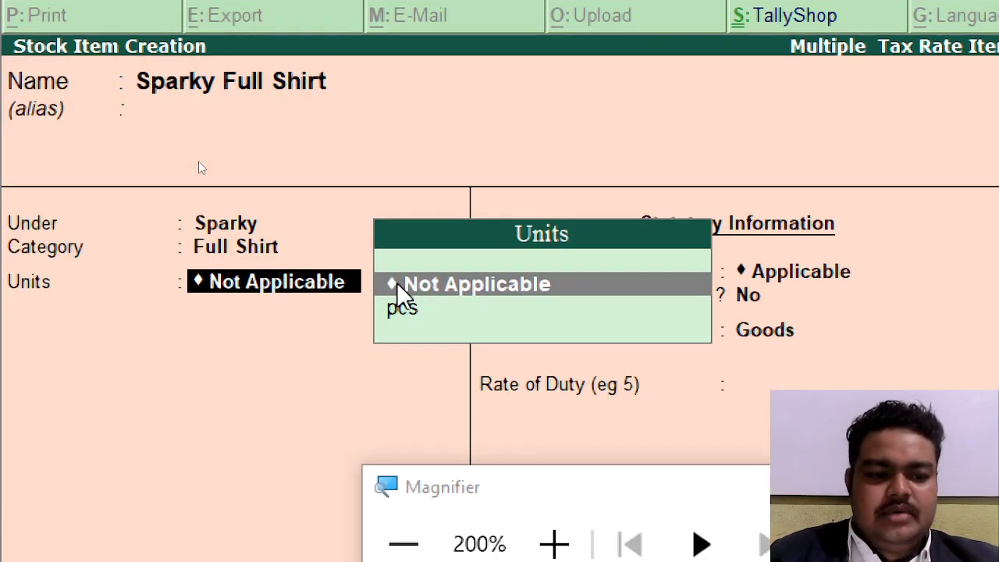
key("Down")
key("Return")
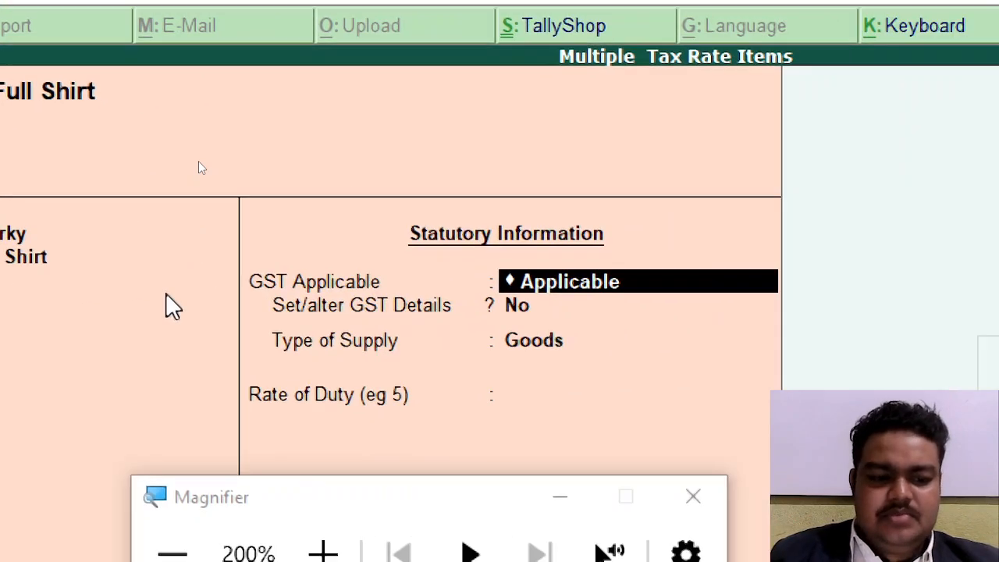
Step: Enable GST details for the Sparky Full Shirt item, with calculation type On Value, taxability Taxable and an integrated tax rate of 5 %
key("Return")
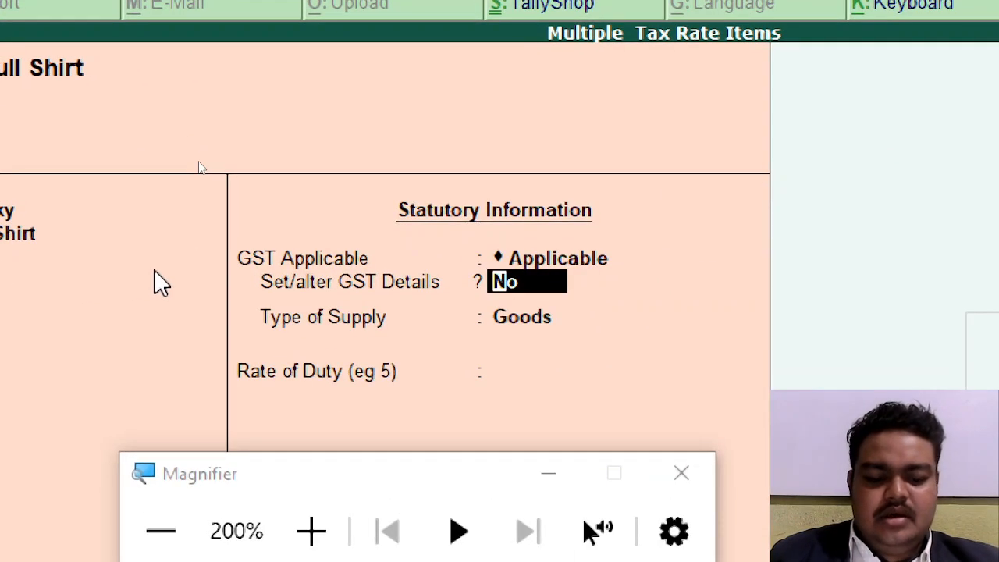
type("y")
key("Return")
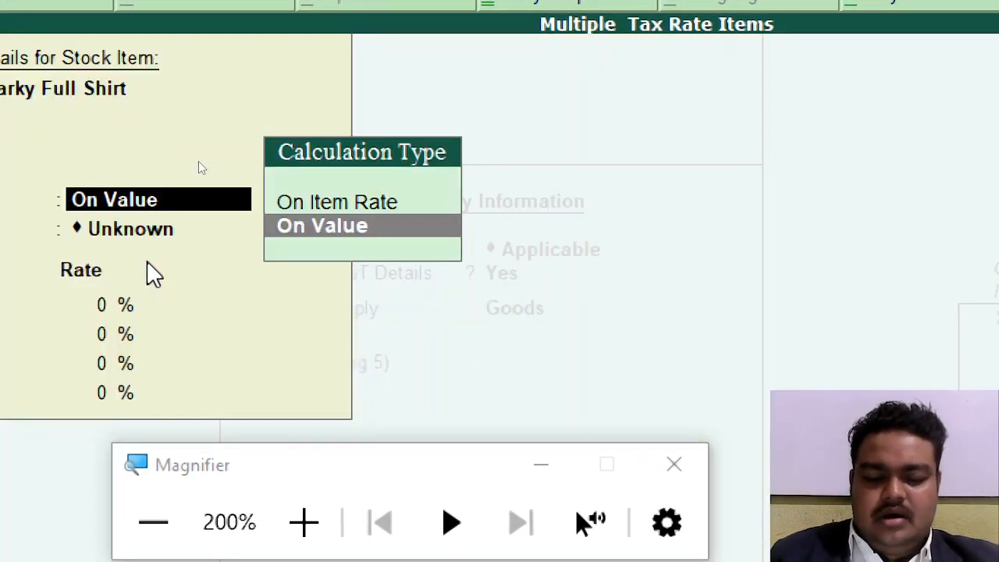
key("Return")
key("Down")
key("Down")
key("Down")
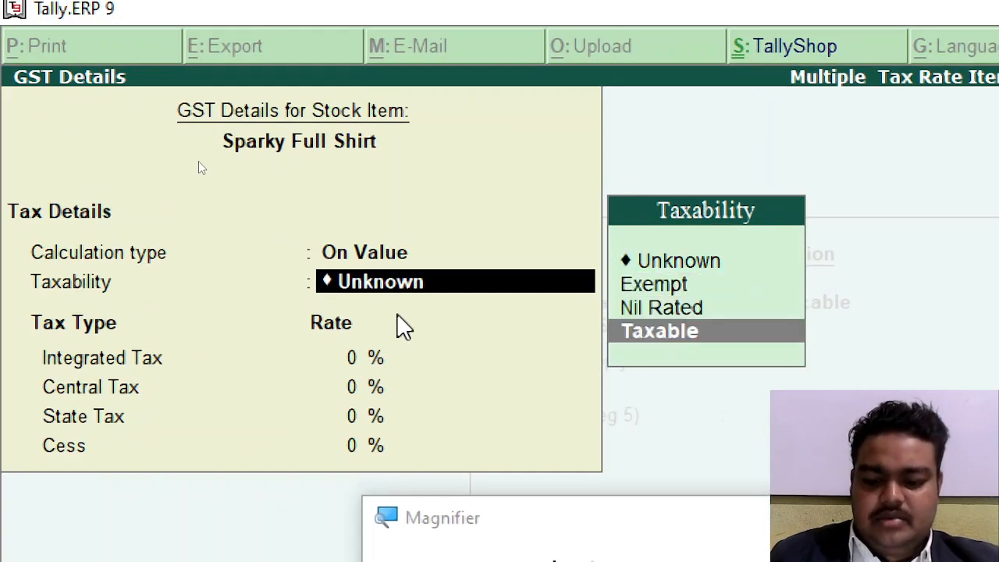
key("Return")
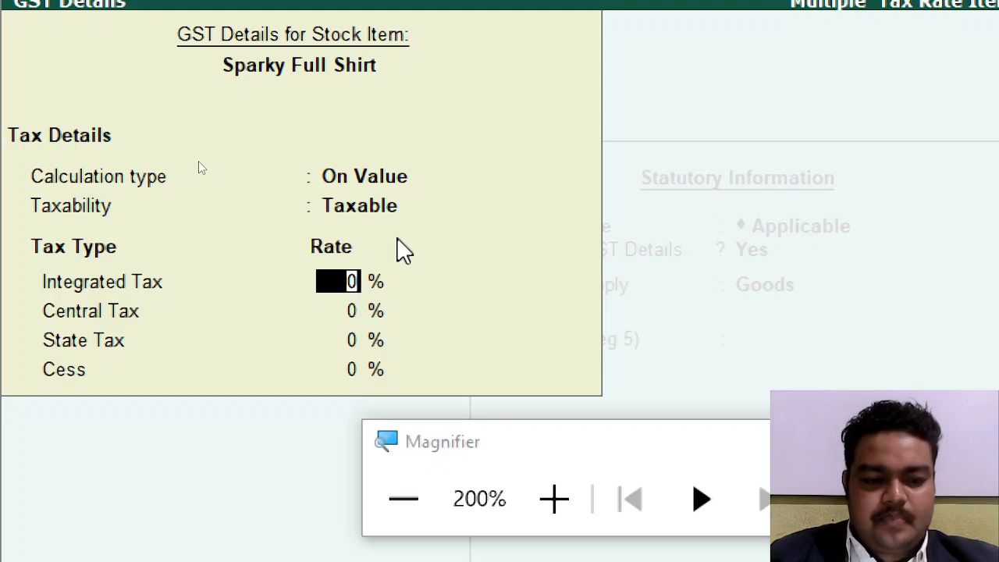
type("5")
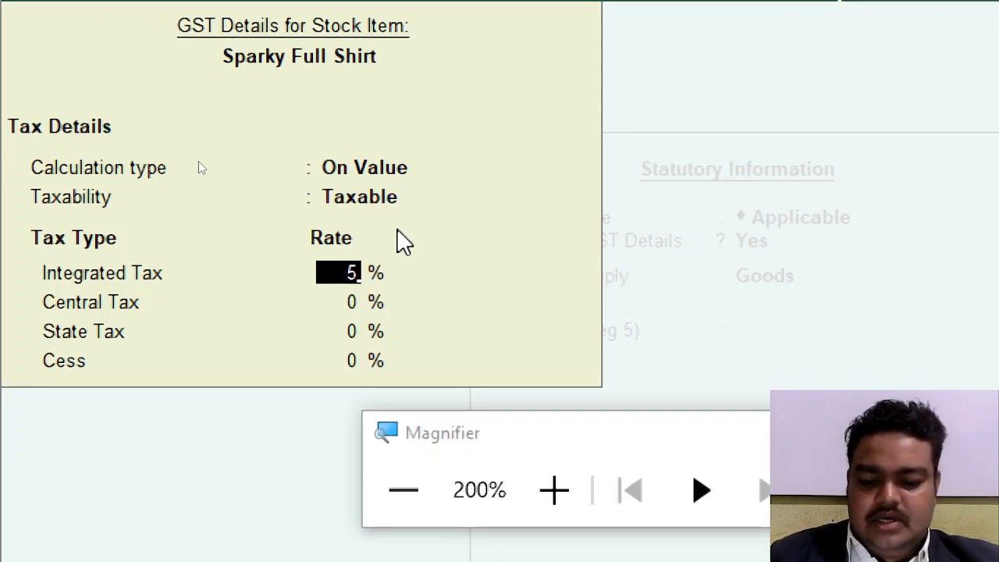
key("Return")
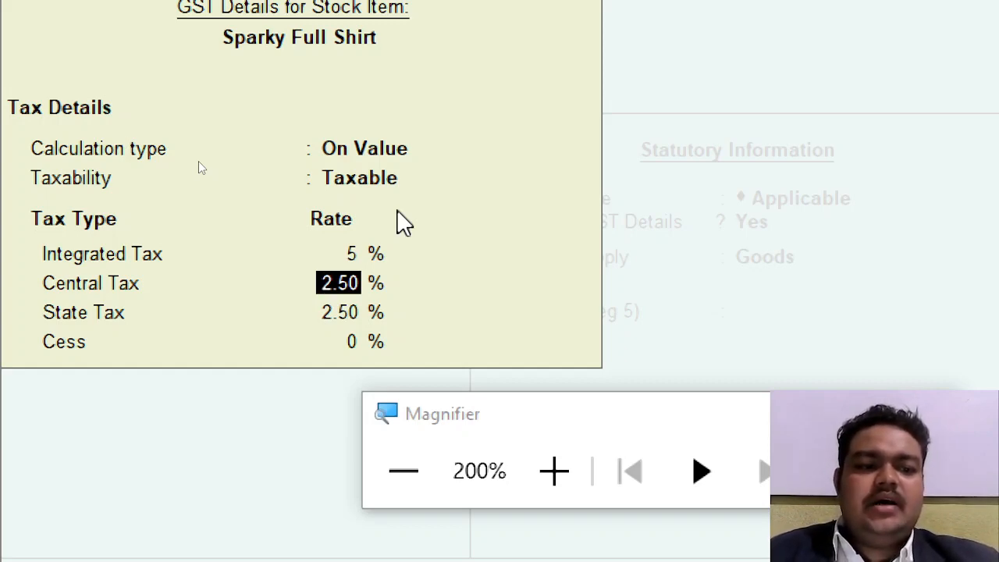
key("Return")
key("Return")
key("Return")
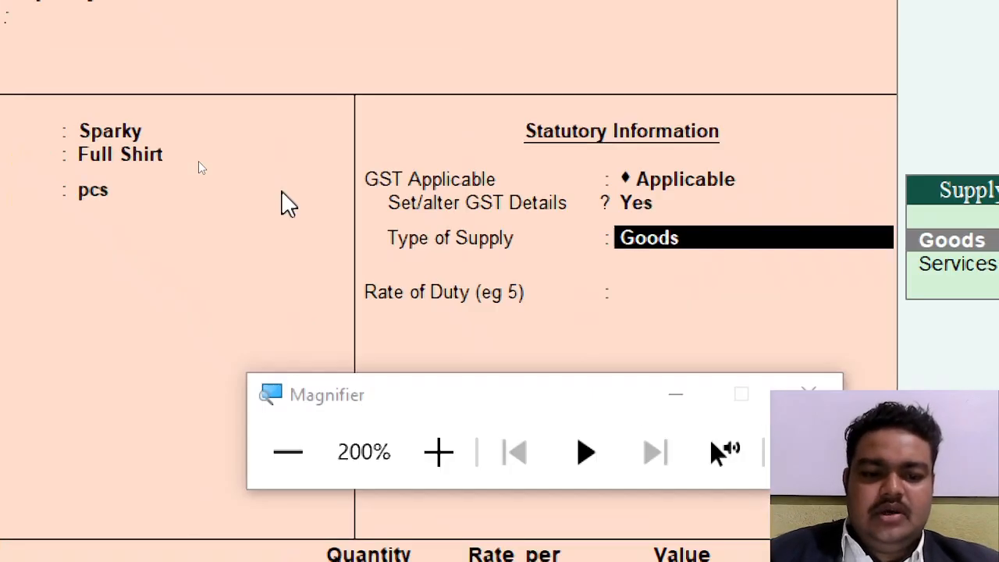
Step: Keep the Sparky Full Shirt item's supply type as Goods, leave the rate of duty and opening balance empty, and accept the item
key("Return")
key("Return")
key("Return")
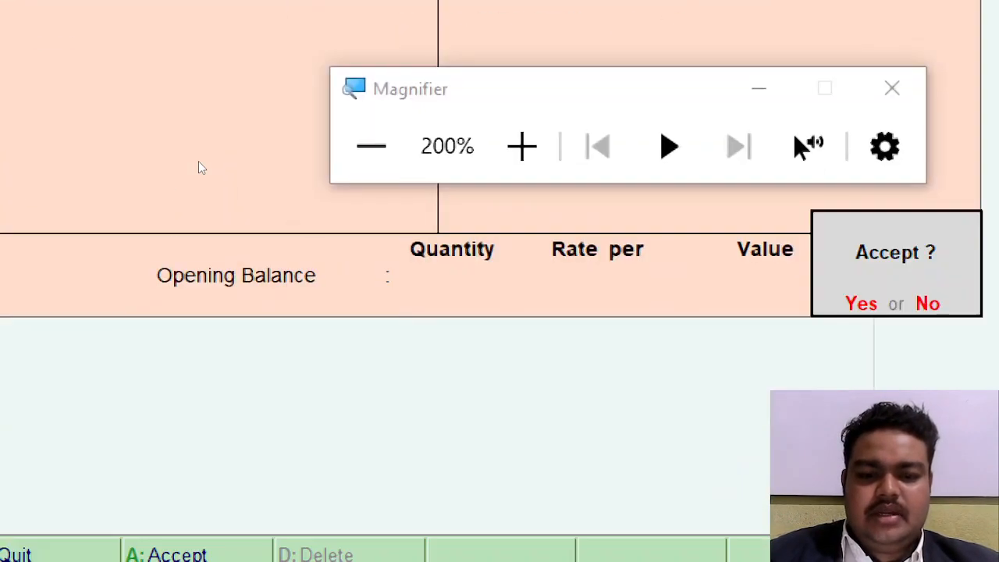
key("Return")
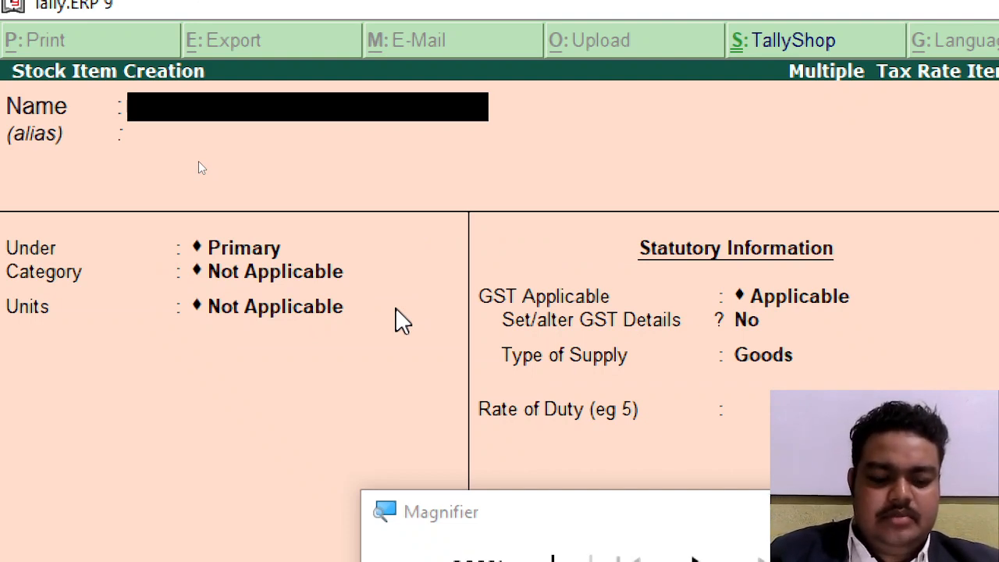
Step: Name the next stock item Jeans12% and leave its alias empty
type("Jeas")
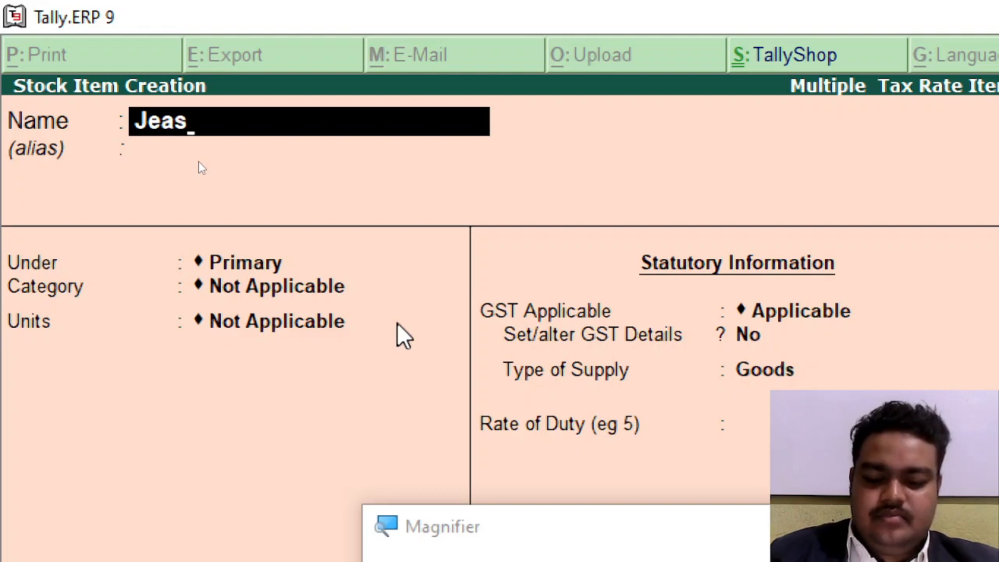
key("BackSpace")
type("ns")
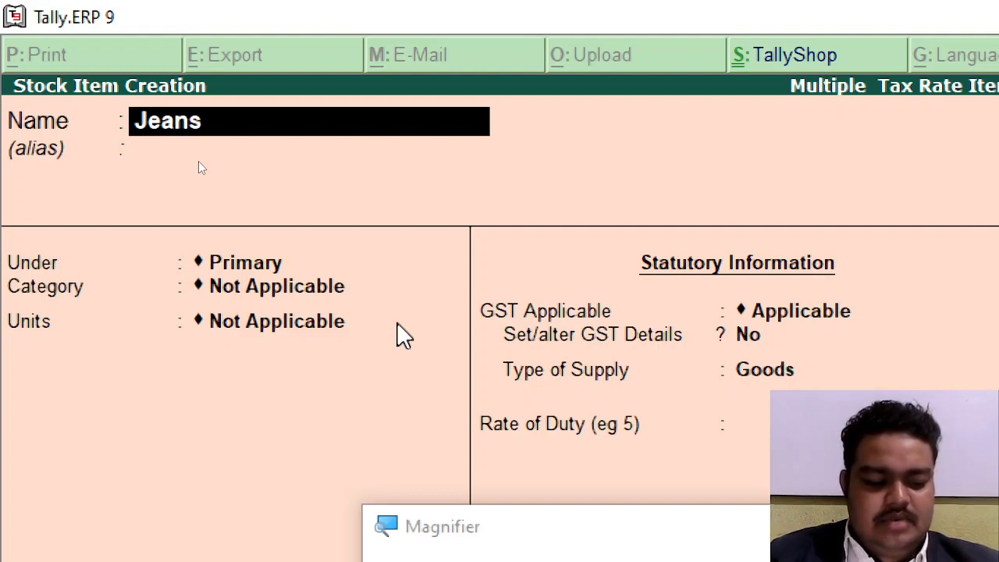
type("12%")
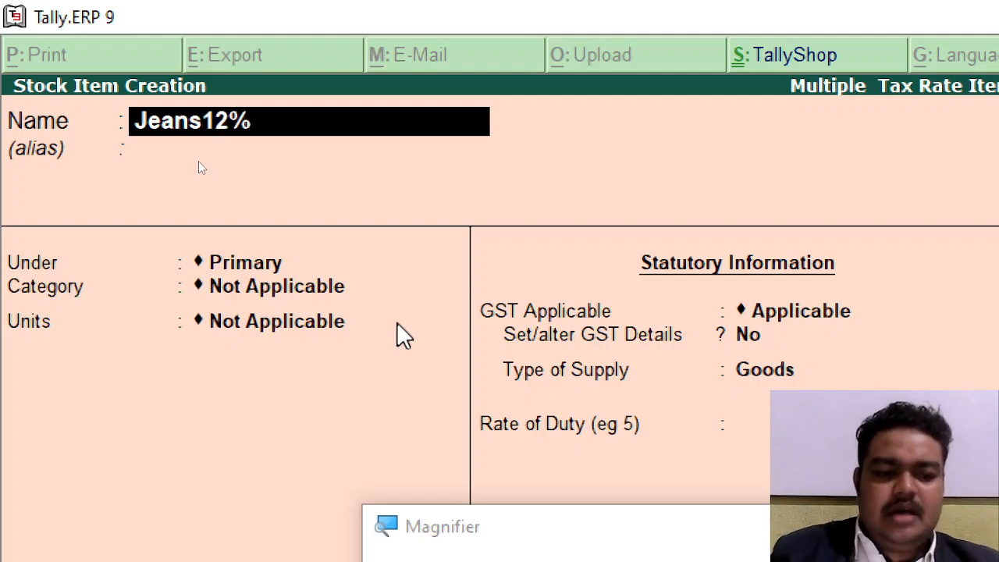
key("Return")
key("Return")
key("alt+c")
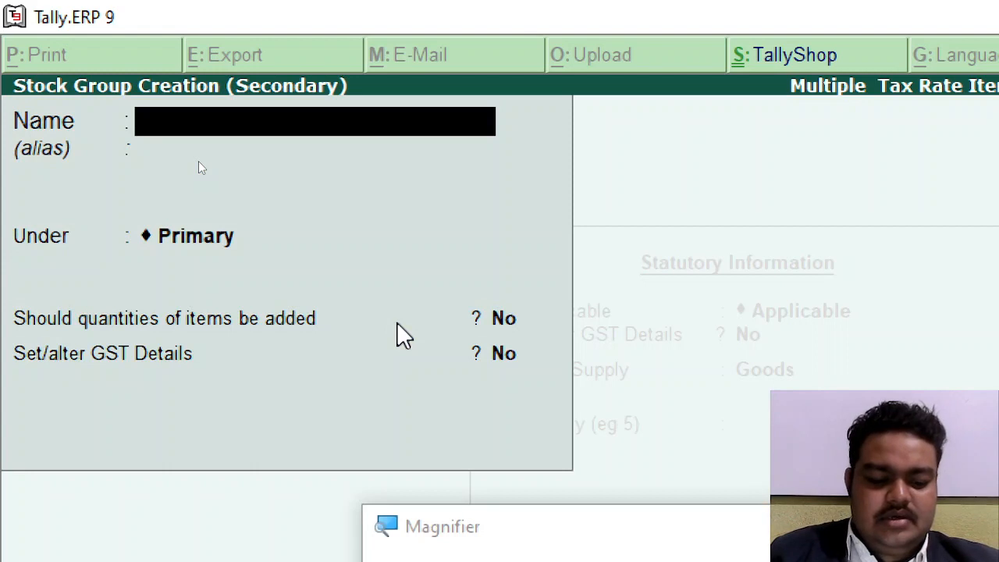
type("Spa")
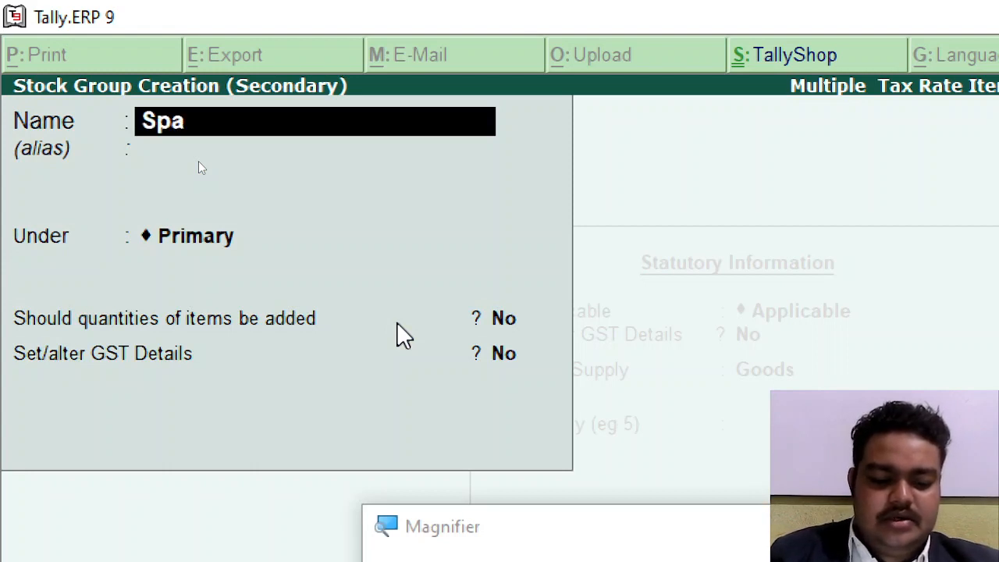
type("rky")
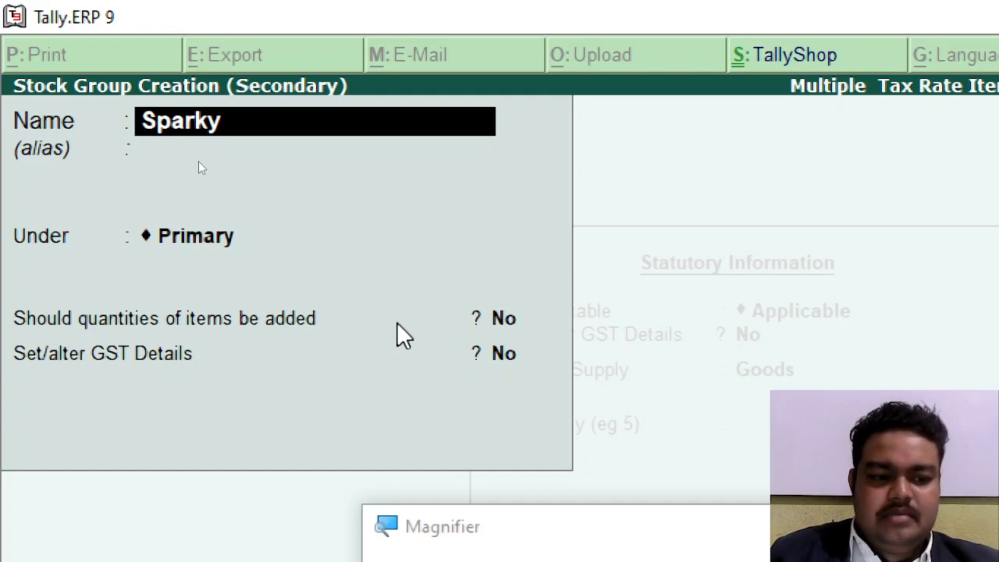
key("BackSpace")
key("BackSpace")
key("BackSpace")
key("BackSpace")
key("BackSpace")
key("BackSpace")
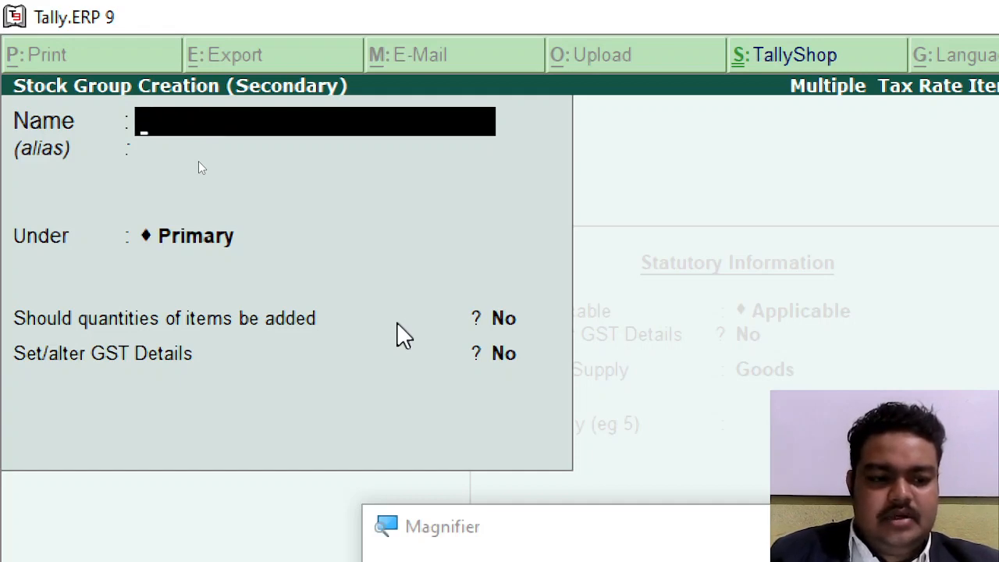
key("Escape")
key("BackSpace")
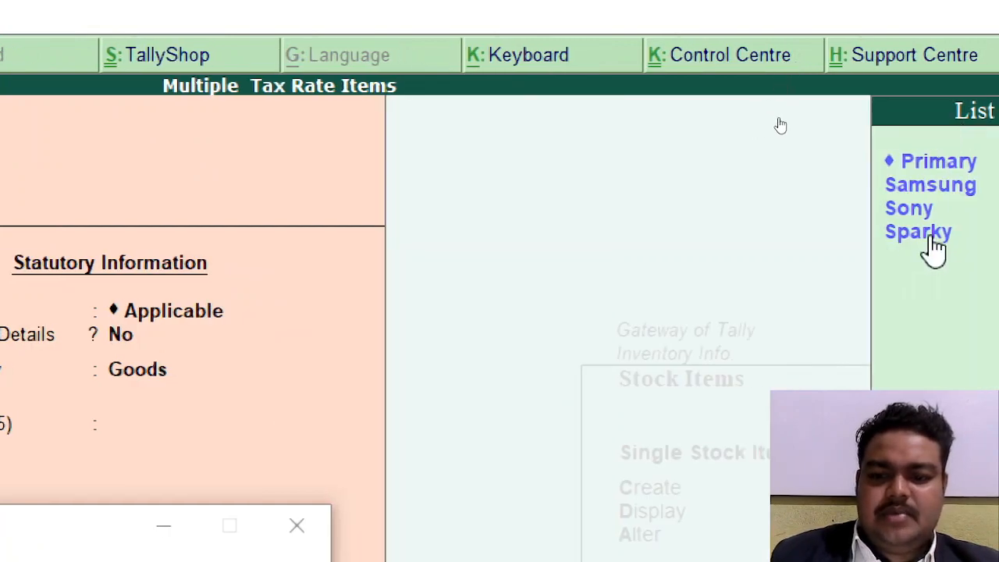
Step: Assign the Jeans12% item to the existing Sparky group, with category Not Applicable and units pcs
left_click(929, 237)
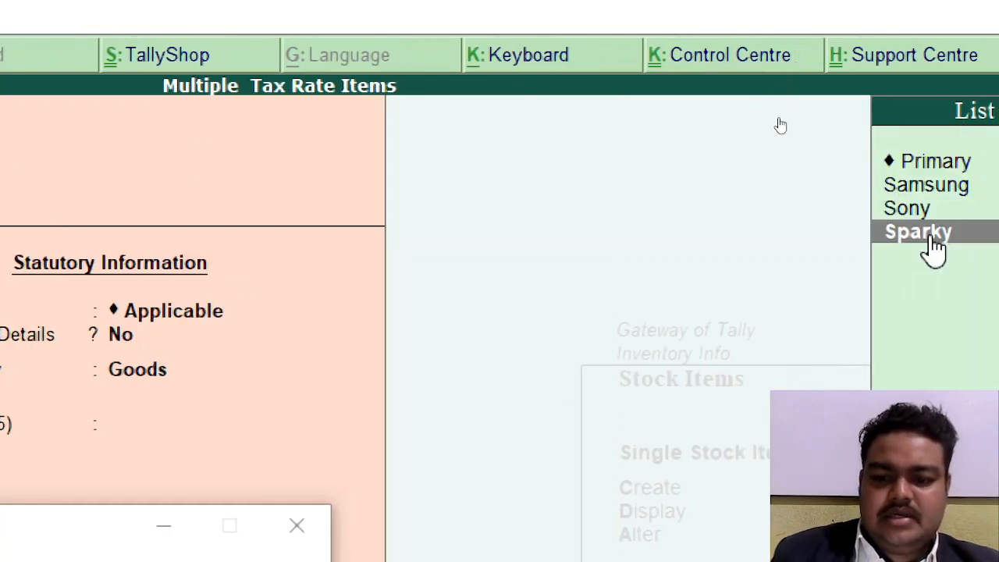
left_click(932, 235)
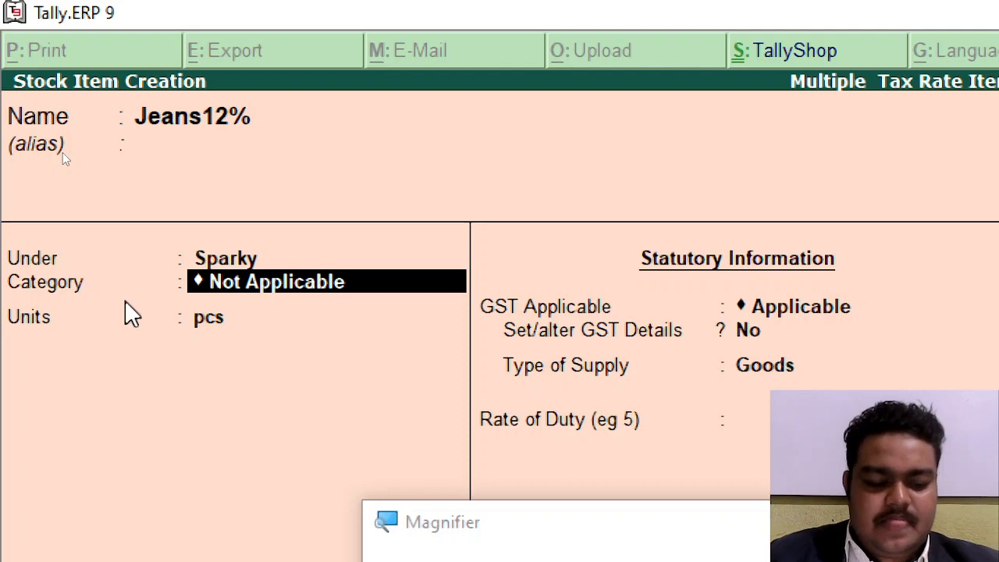
key("Return")
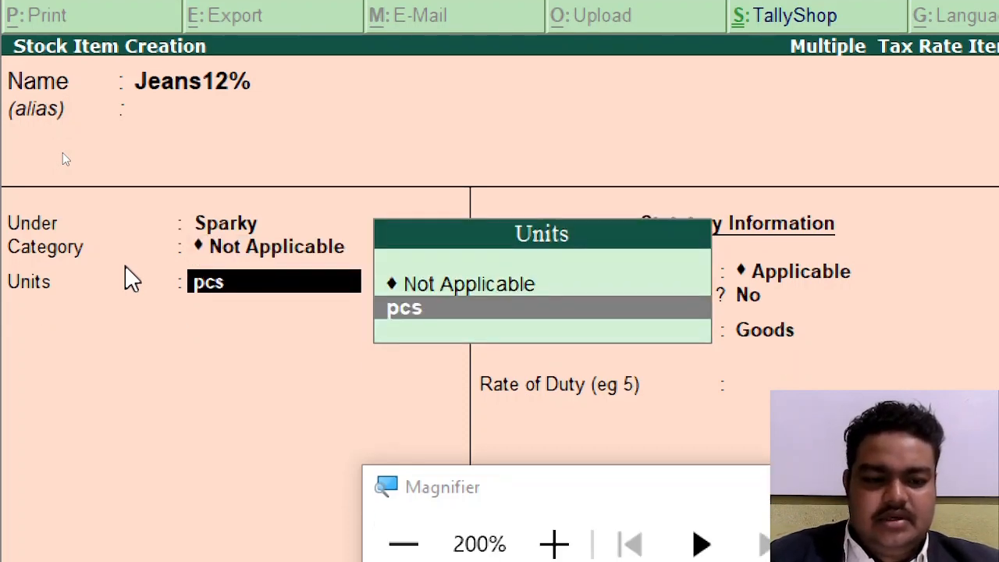
key("Return")
Step: Enable GST details for the Jeans12% item, with calculation type On Value, taxability Taxable and an integrated tax rate of 12 %
key("Return")
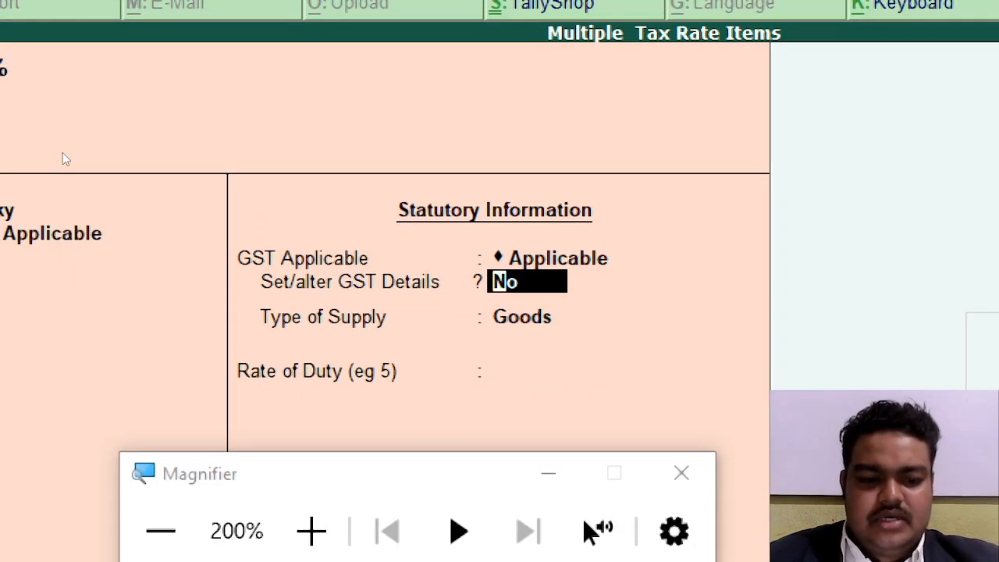
key("y")
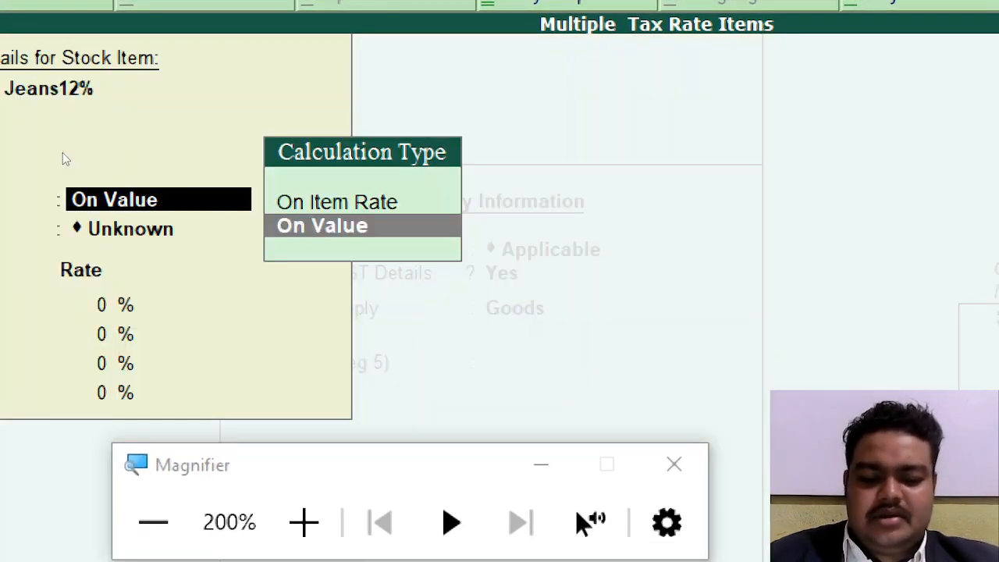
key("Return")
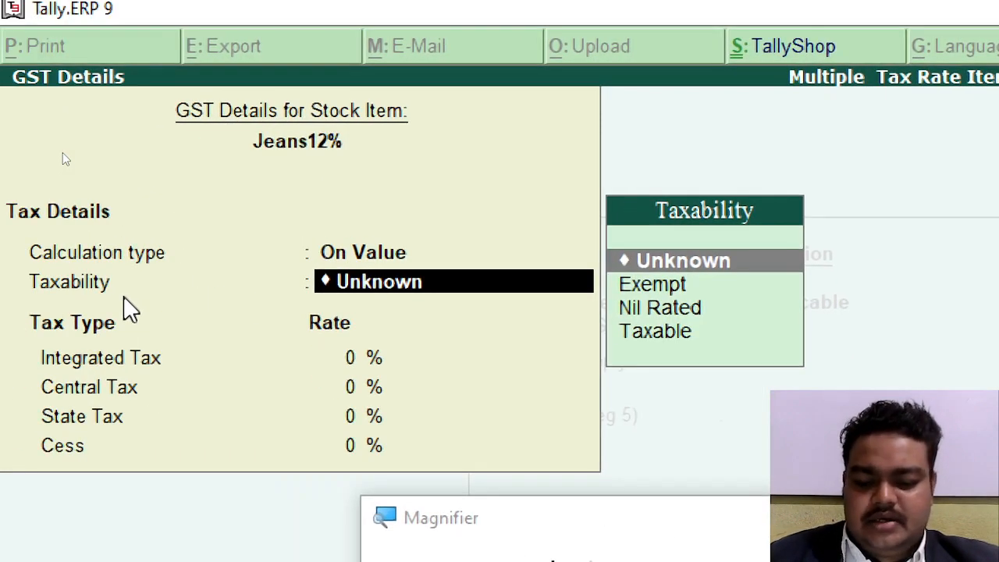
key("Down")
key("Down")
key("Down")
key("Return")
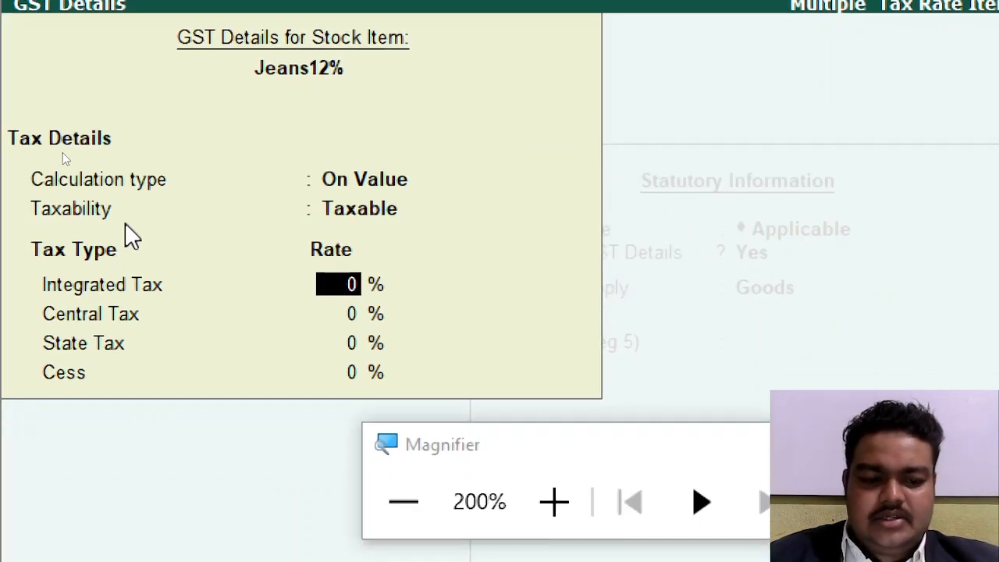
type("12")
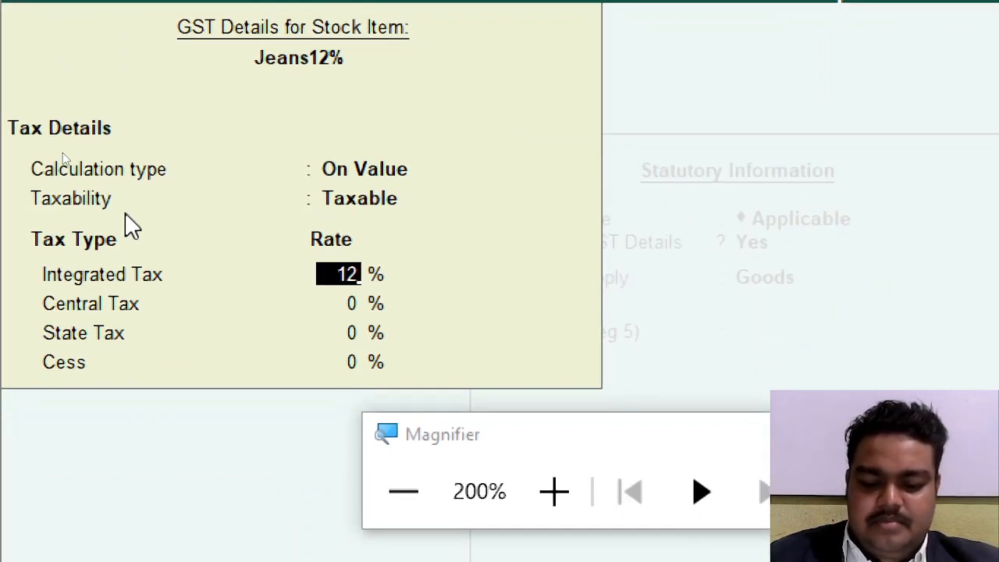
key("Return")
key("Return")
key("Return")
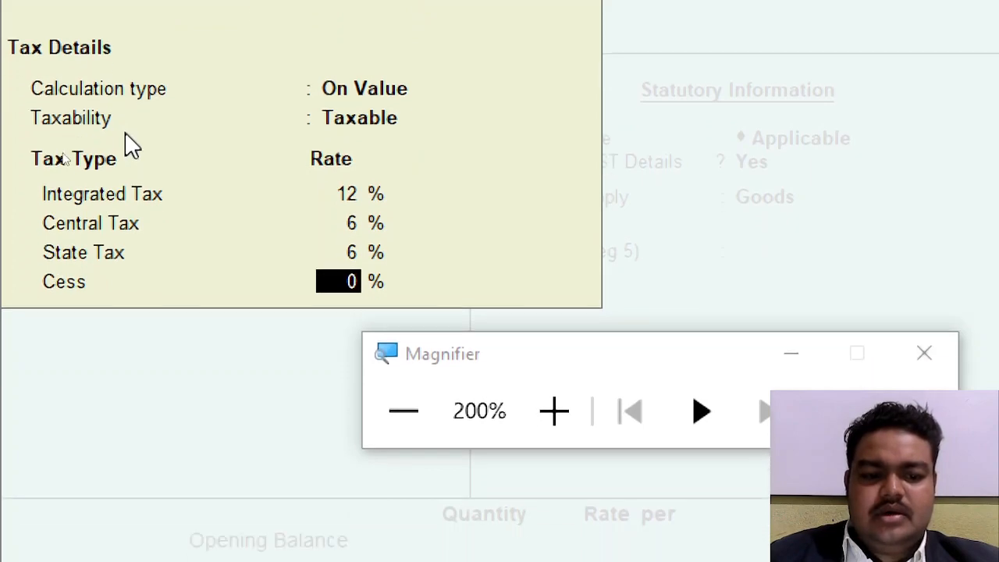
key("Return")
key("Return")
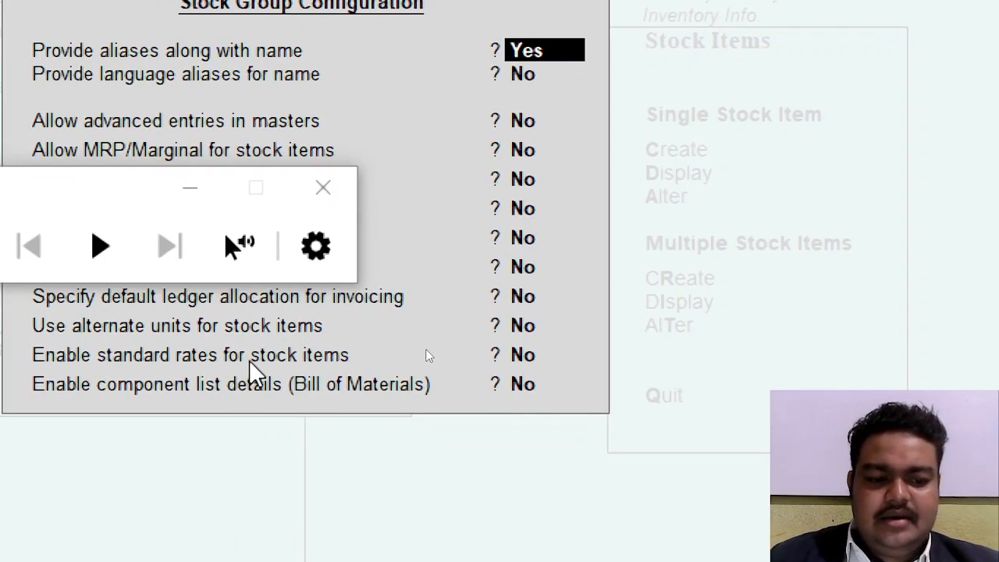
Step: Enable standard rates for stock items in the stock item configuration and save the setting
left_click(189, 193)
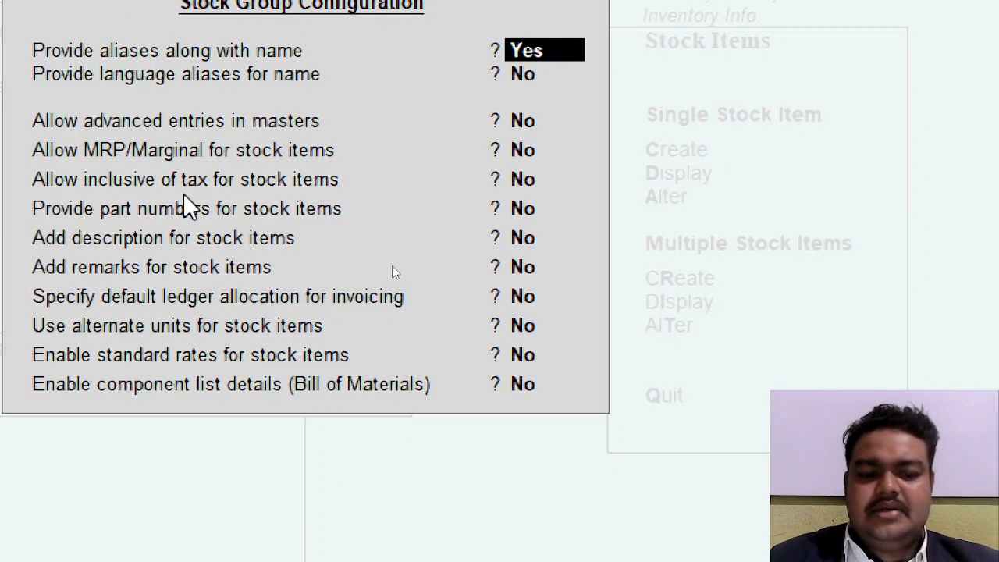
left_click(563, 351)
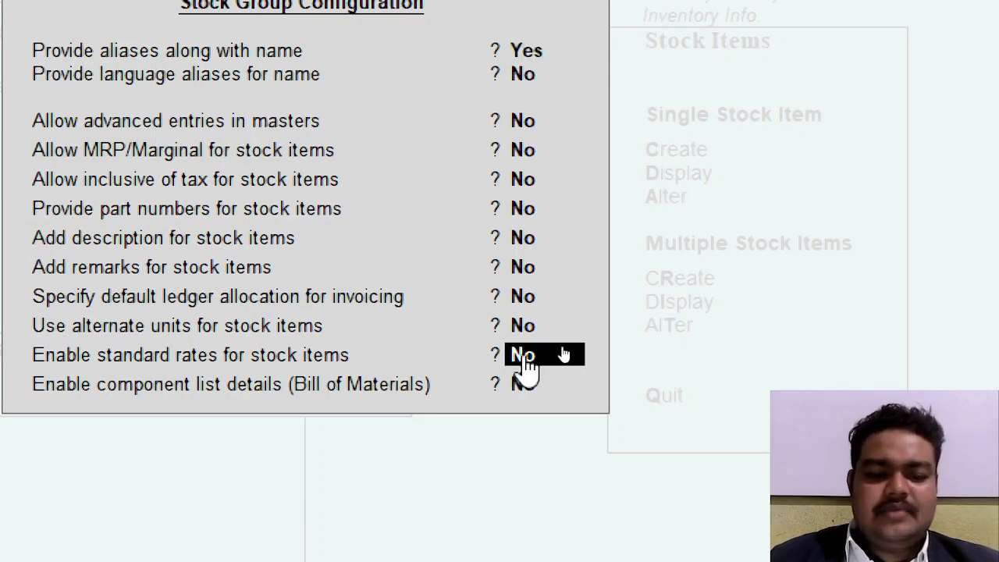
key("y")
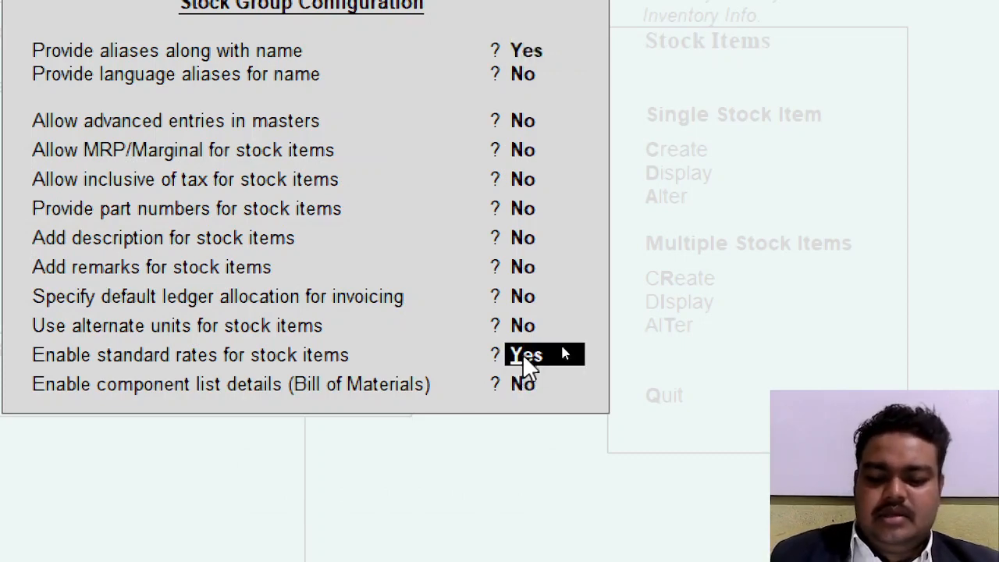
key("Return")
key("Return")
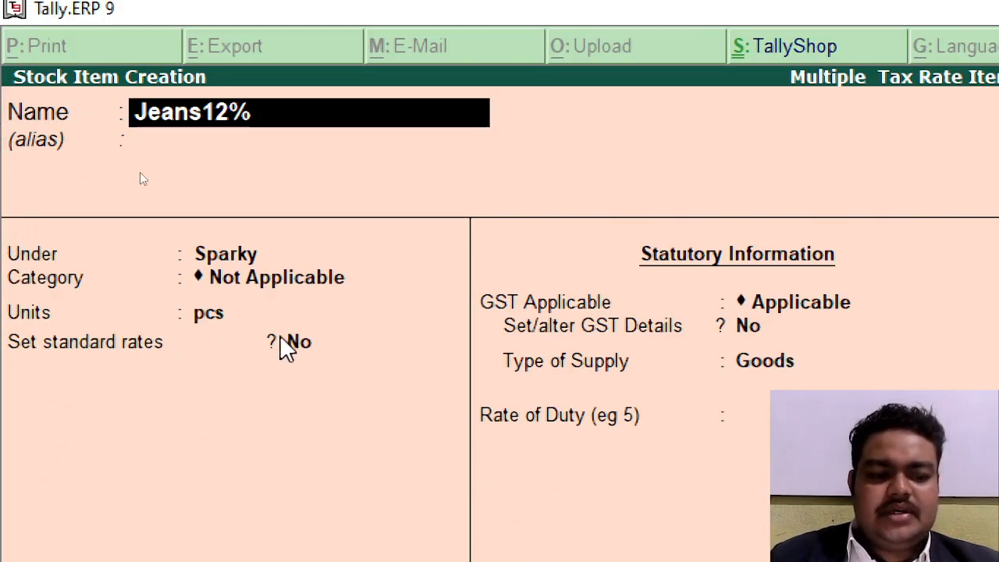
Step: Turn on standard rates for the Jeans12% item and set its standard cost to 1,260 per pcs from 1-Apr-2022
left_click(301, 342)
key("Return")
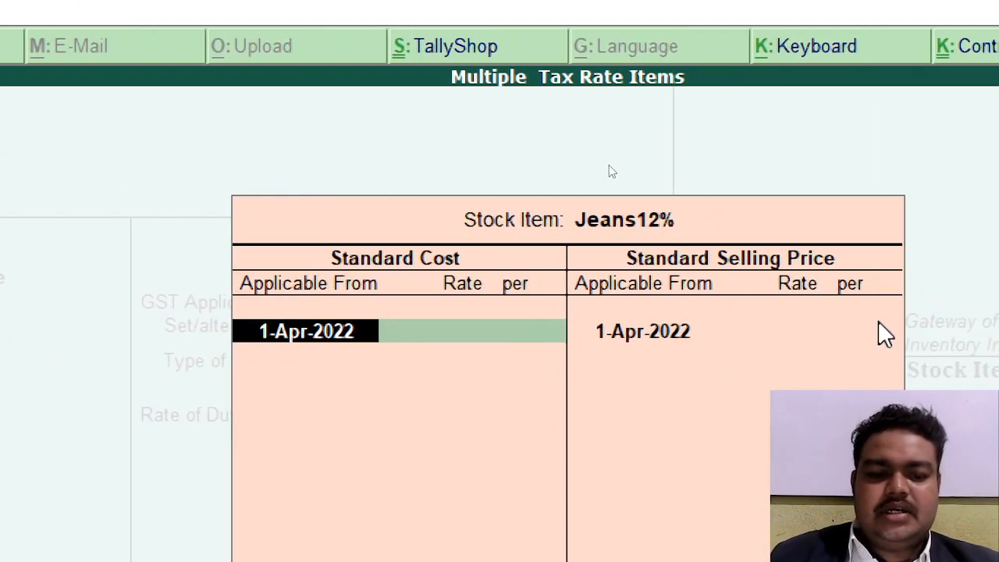
key("Return")
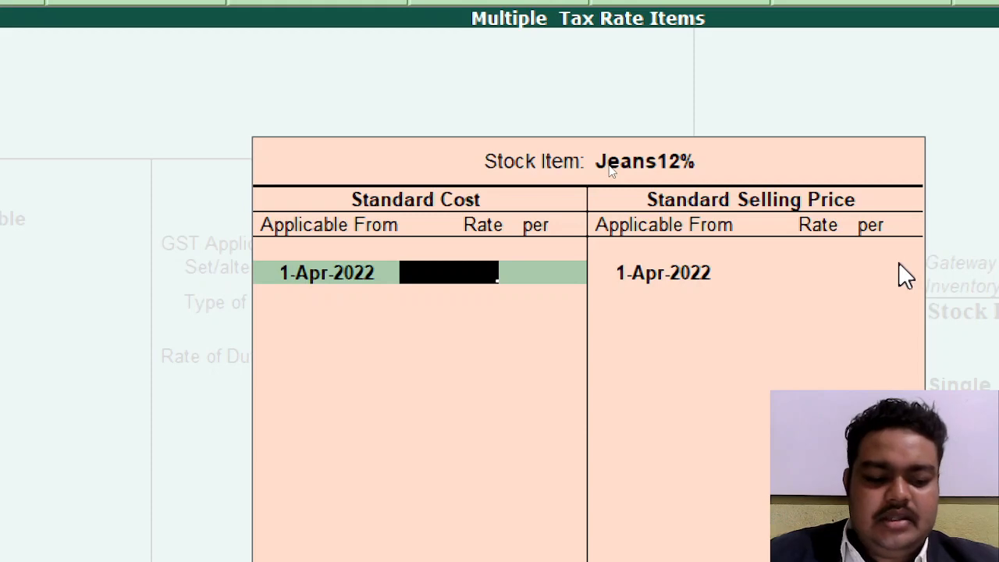
type("1,2")
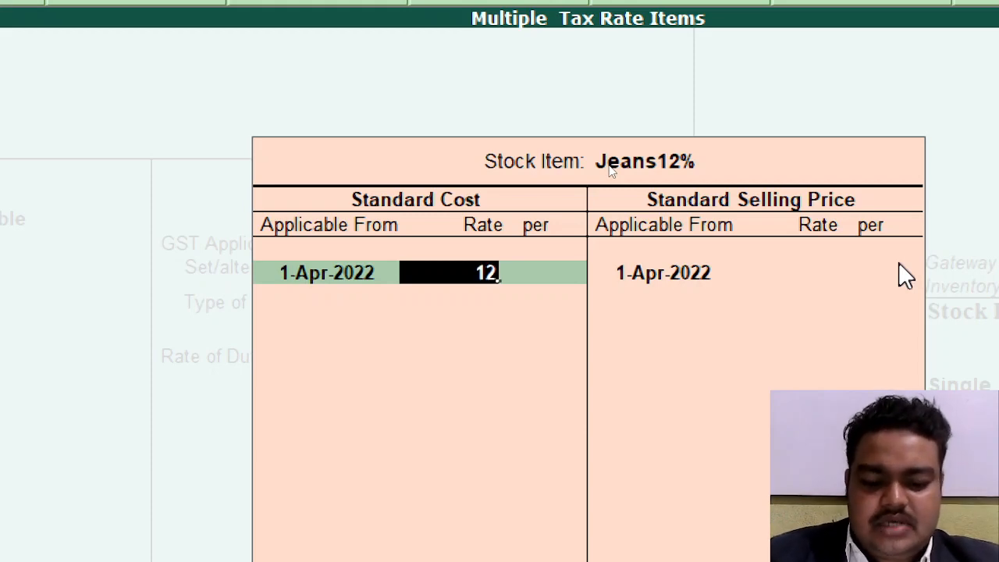
type("60")
key("Return")
key("Return")
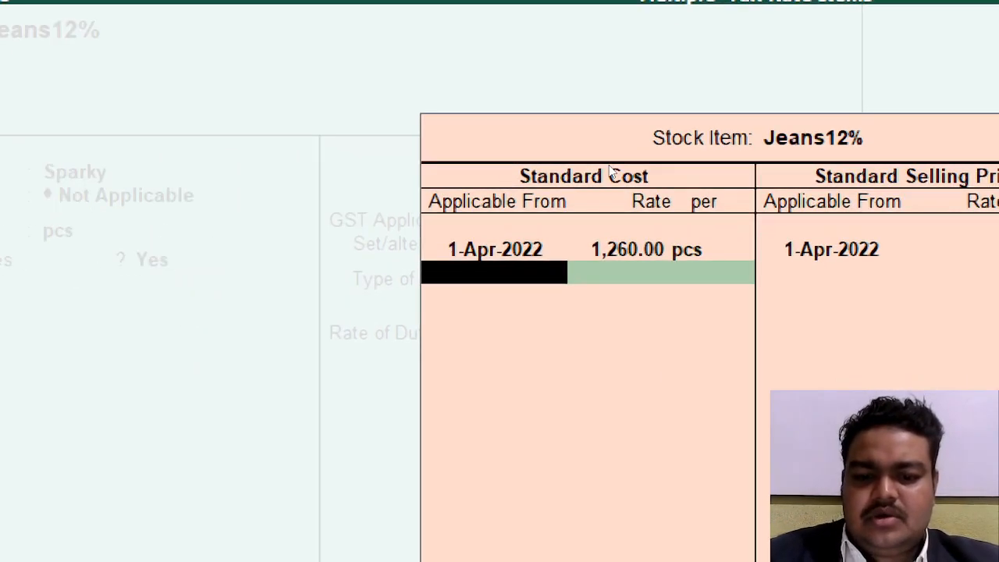
key("Return")
key("Return")
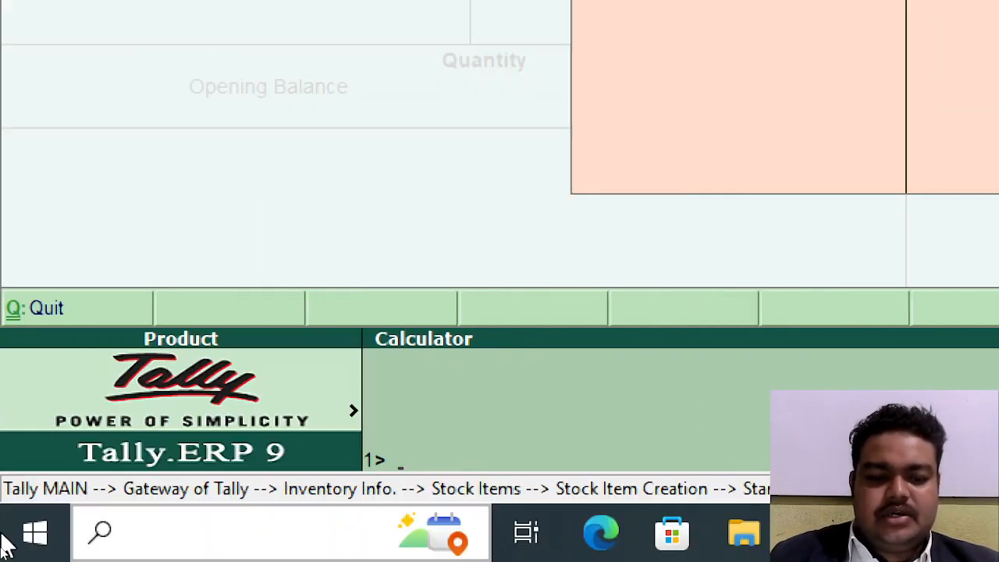
Step: Calculate a 20% margin on 1260 in the built-in calculator, and add the 252 margin to 1260
type("2")
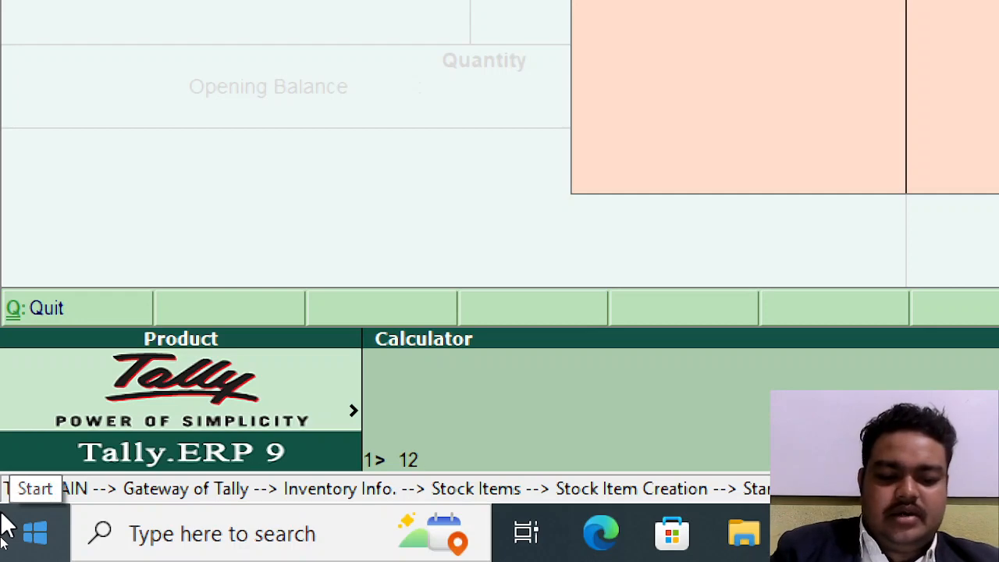
type("60*")
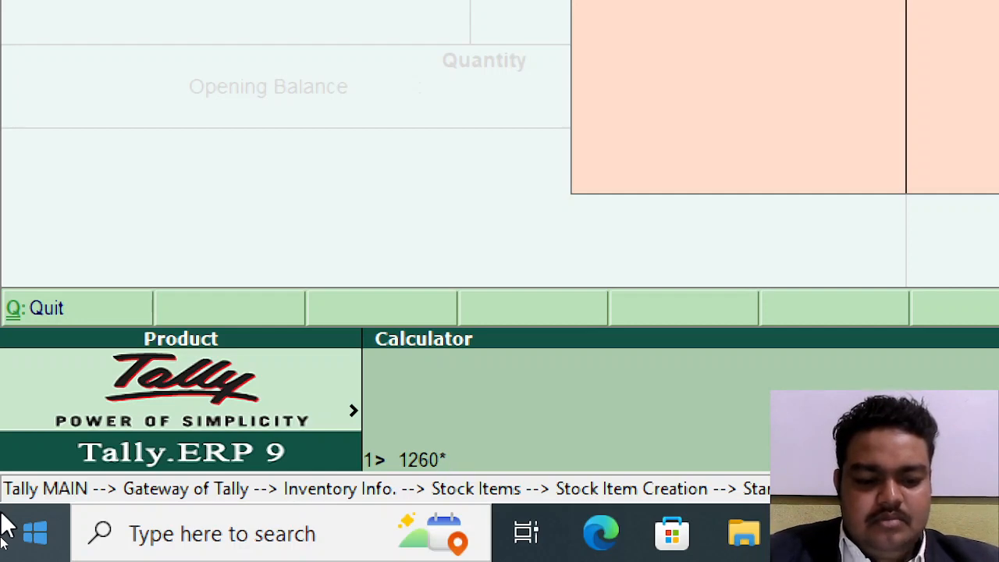
type("20")
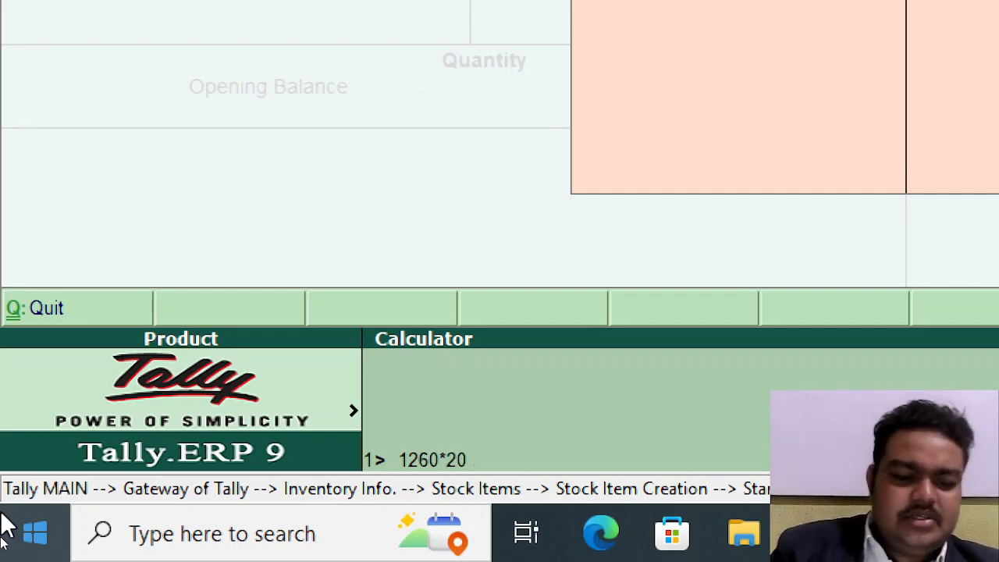
type("%")
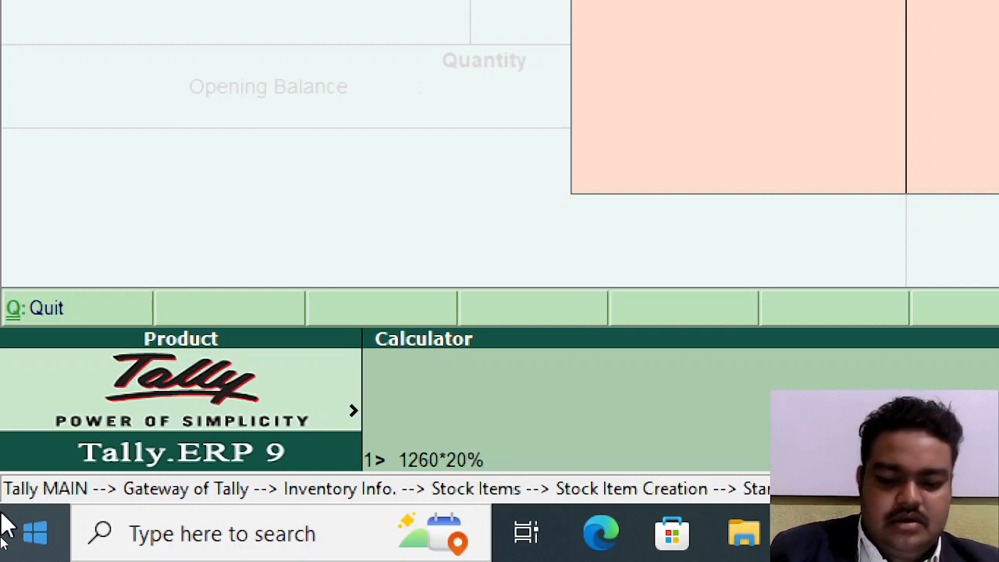
key("Return")
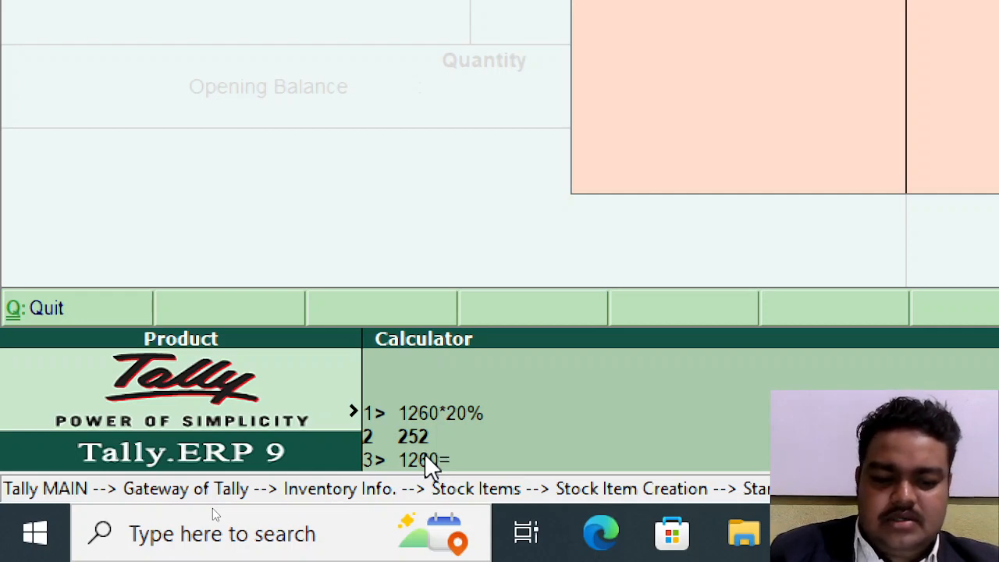
type("1260+")
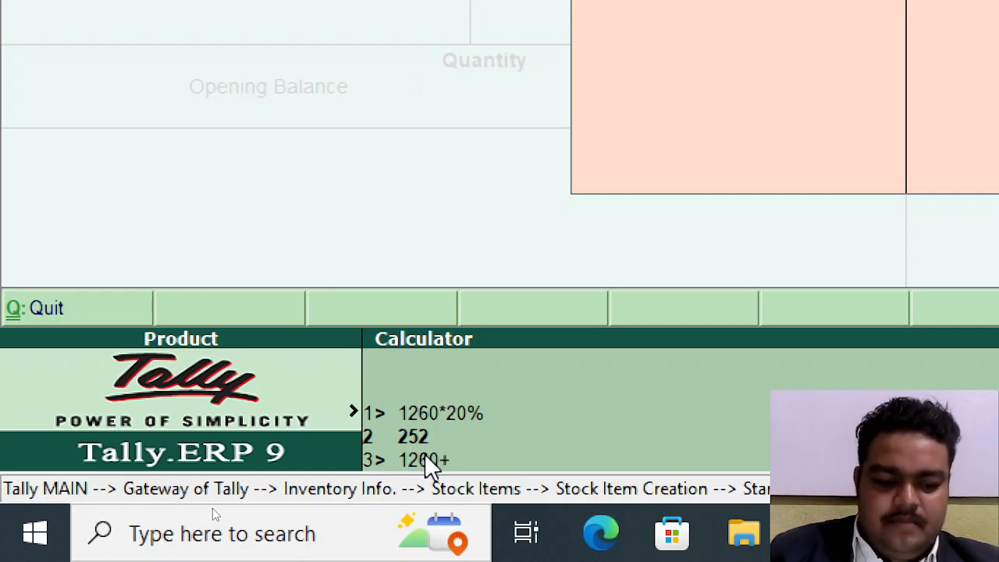
type("252")
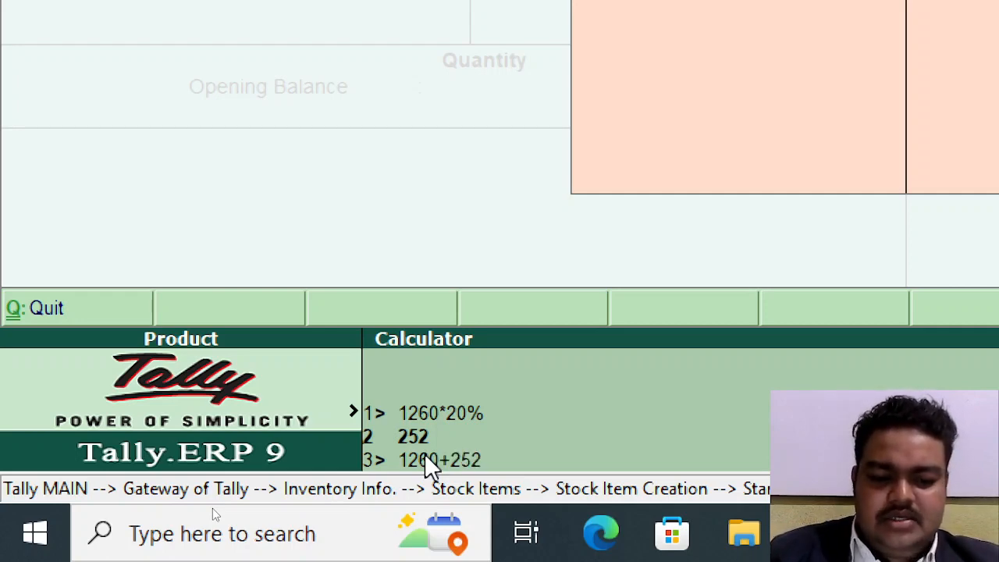
key("Return")
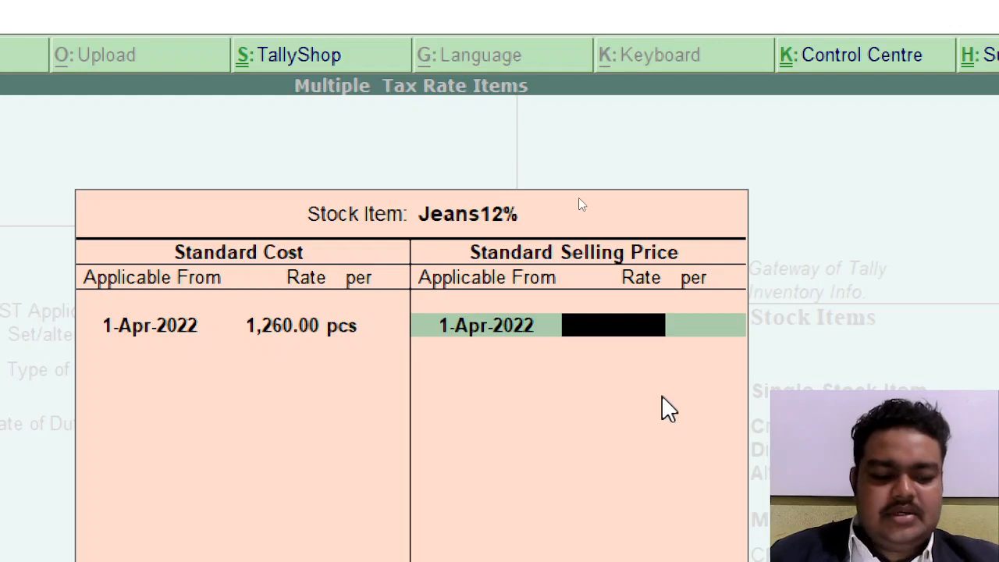
Step: Set the Jeans12% item's standard selling price to 1516 per pcs, applicable from 1-Apr-2022
type("1512")
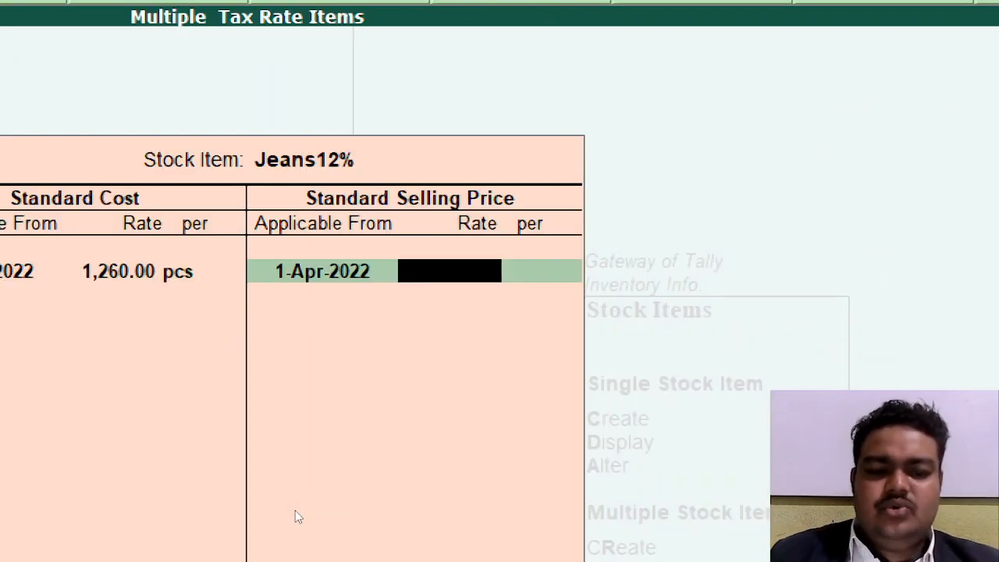
type("1")
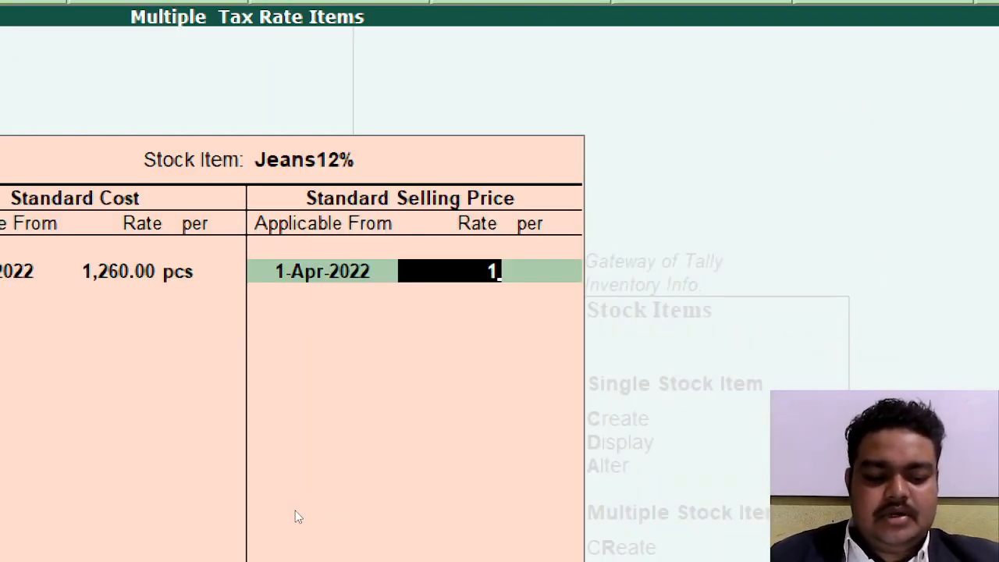
type(",516")
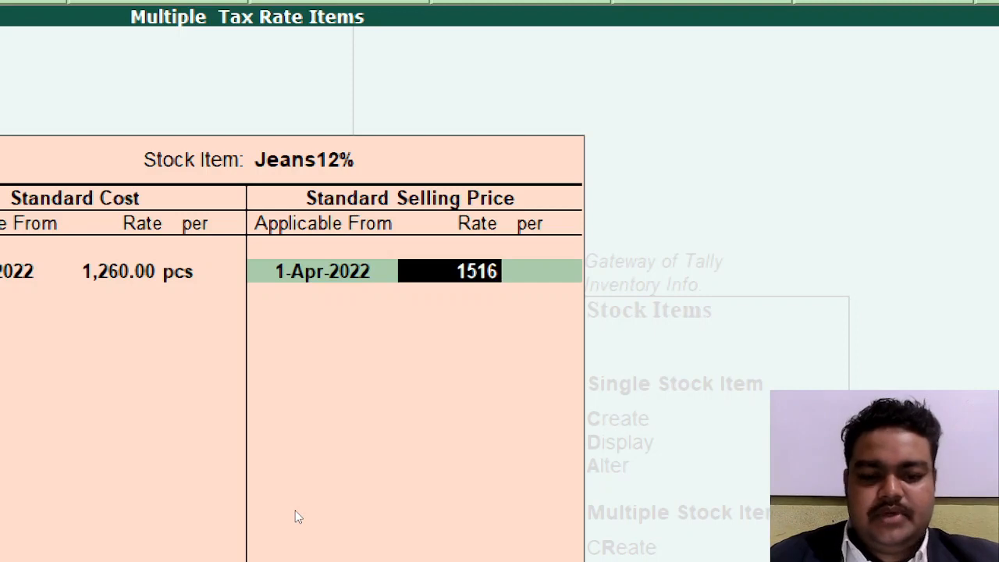
key("Return")
key("Return")
key("Return")
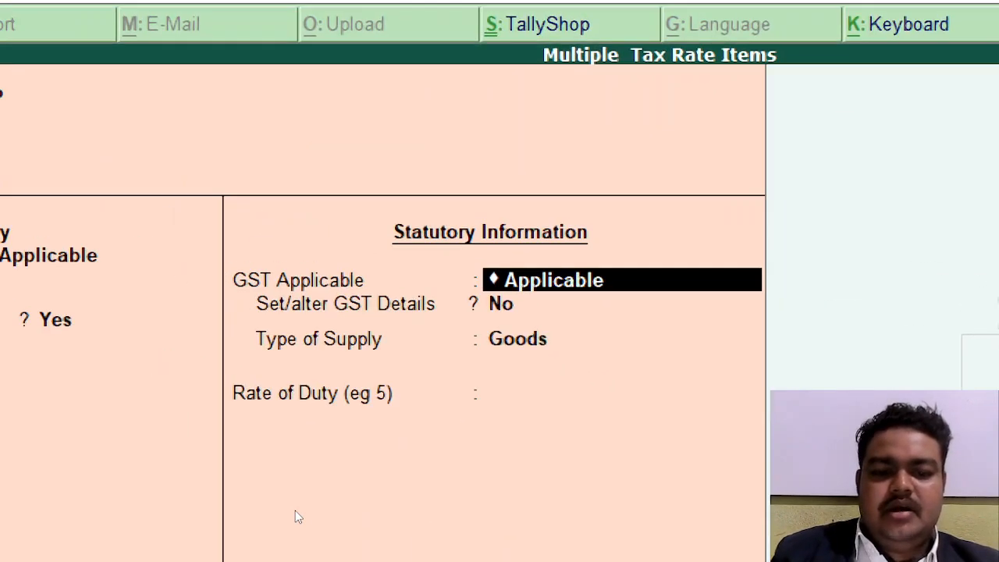
Step: Set the Jeans12% item's GST details to On Value, Taxable, with an integrated tax rate of 12 %
key("Return")
key("Return")
key("BackSpace")
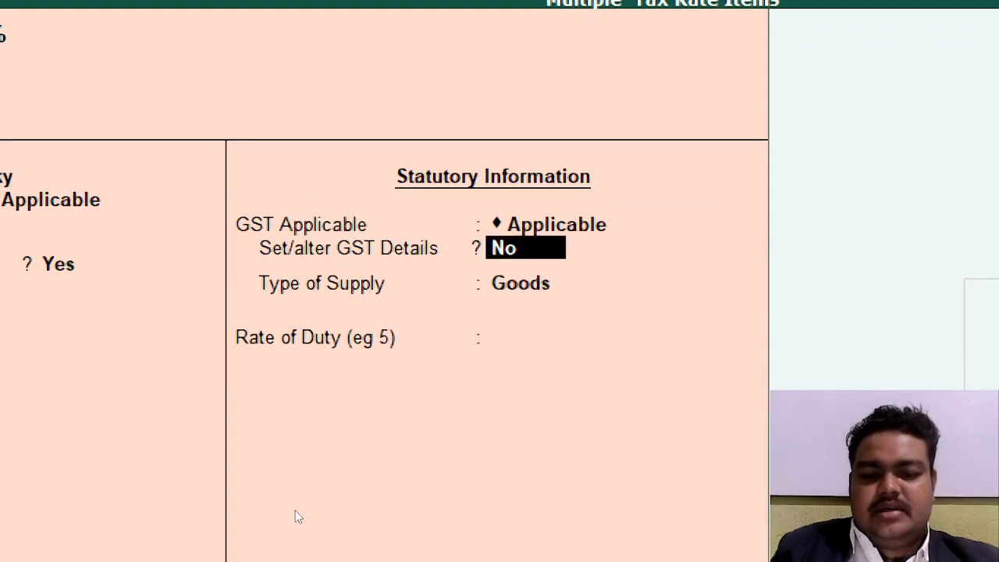
type("y")
key("Return")
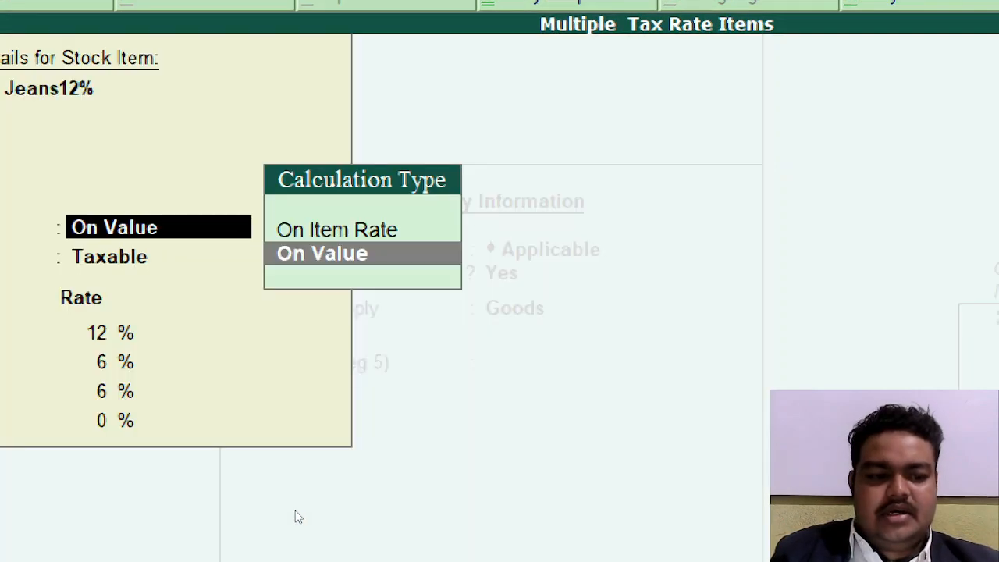
key("Return")
key("Return")
key("Return")
key("Return")
Step: Keep the Jeans12% item's supply type as Goods, leave the rate of duty and opening balance empty, and accept the item
key("Return")
key("Return")
key("Return")
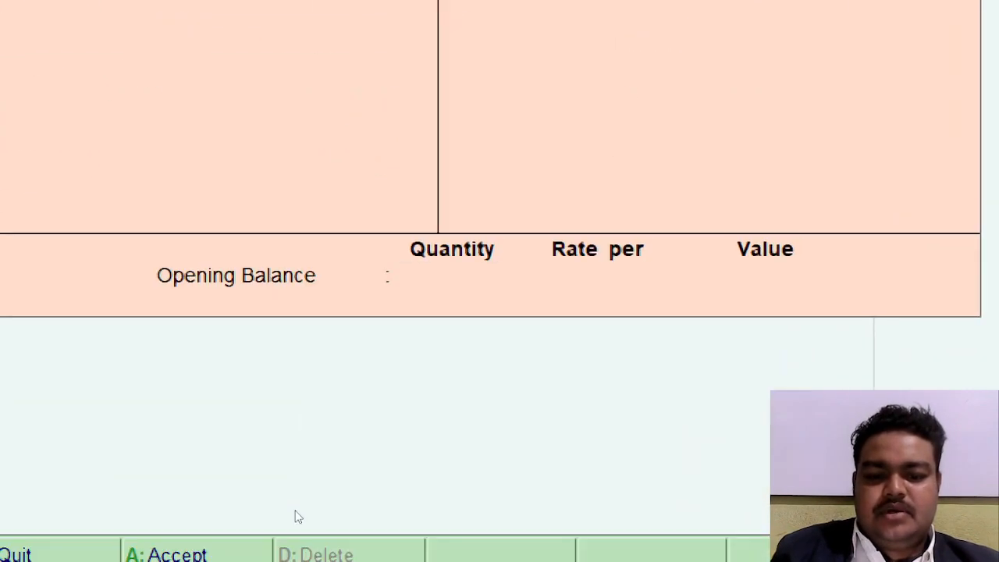
key("Return")
key("Return")
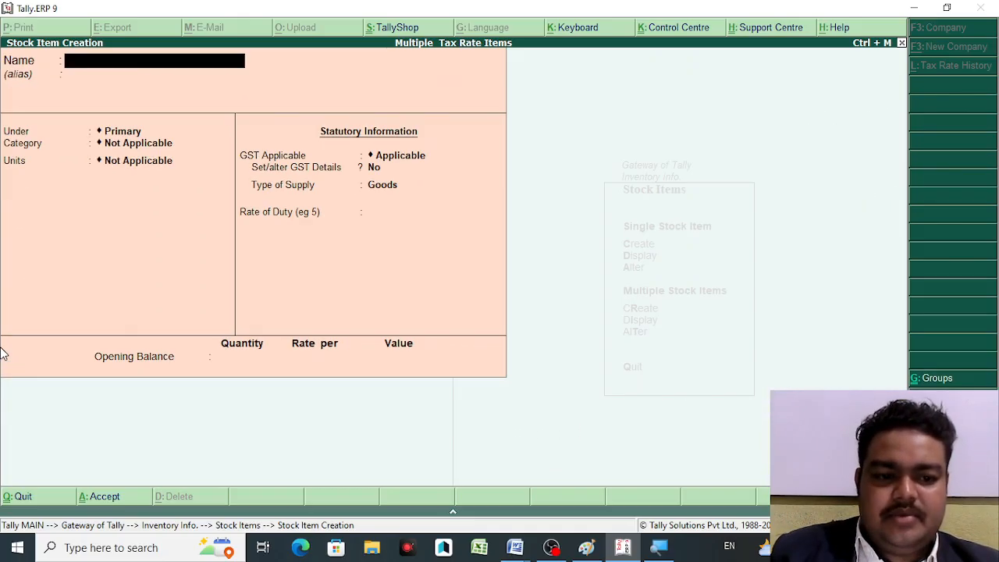
Step: Leave stock item creation and open the list of existing stock items for single-item alteration
key("Escape")
key("y")
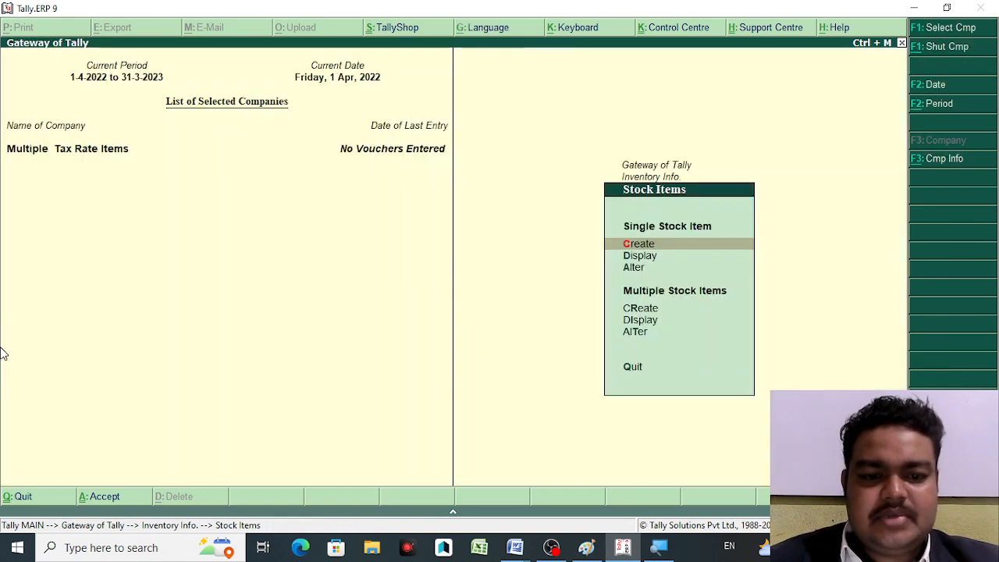
key("Escape")
key("Escape")
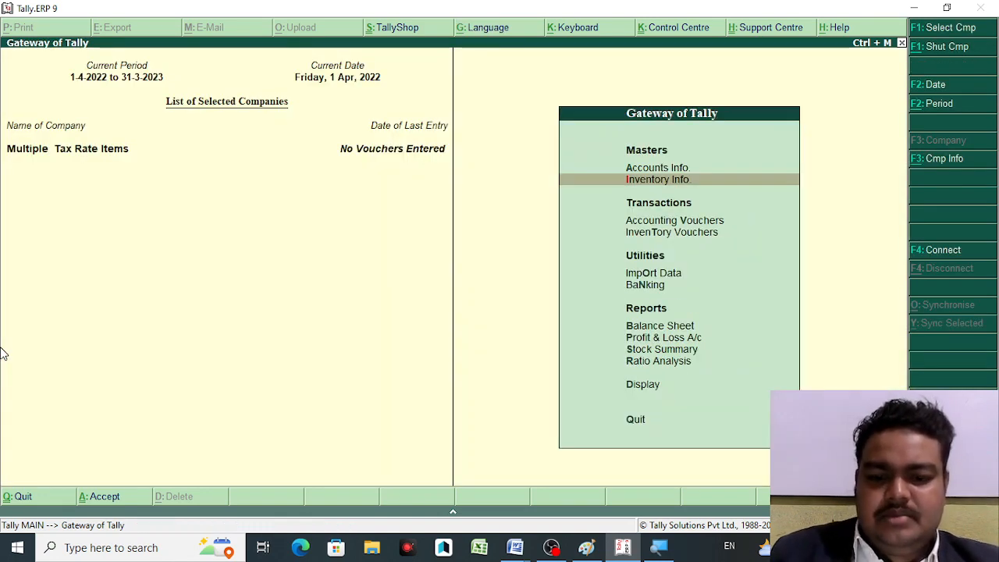
key("Return")
key("Down")
key("Down")
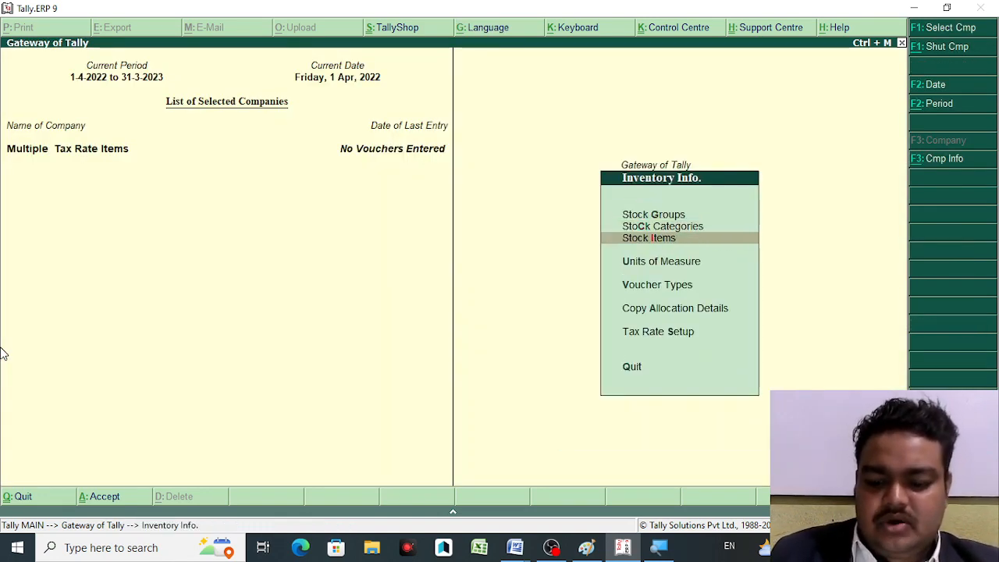
key("Return")
key("Down")
key("Down")
key("Return")
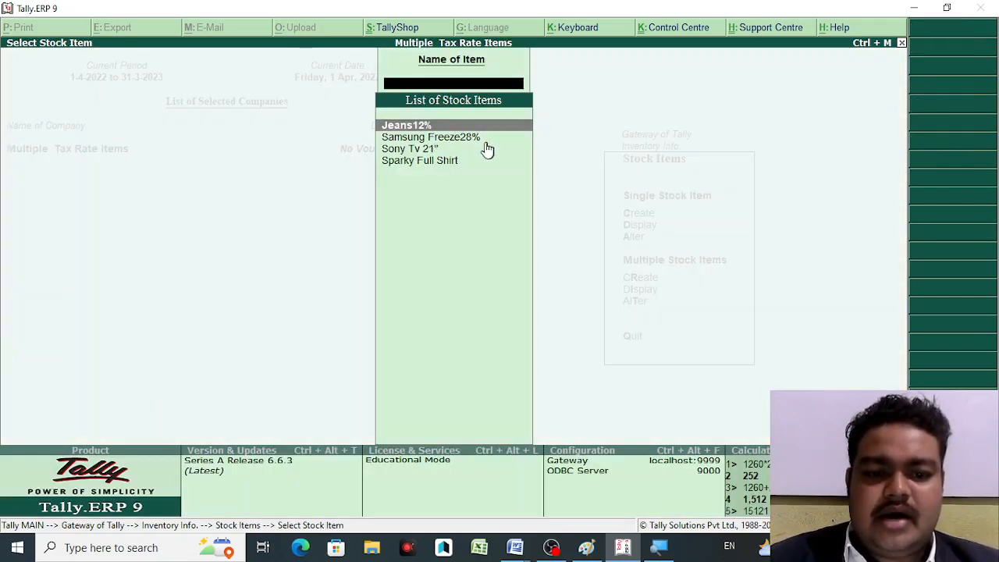
Step: Open the Sony Tv 21" stock item for alteration and rename it Sony Tv 21"18%
left_click(422, 149)
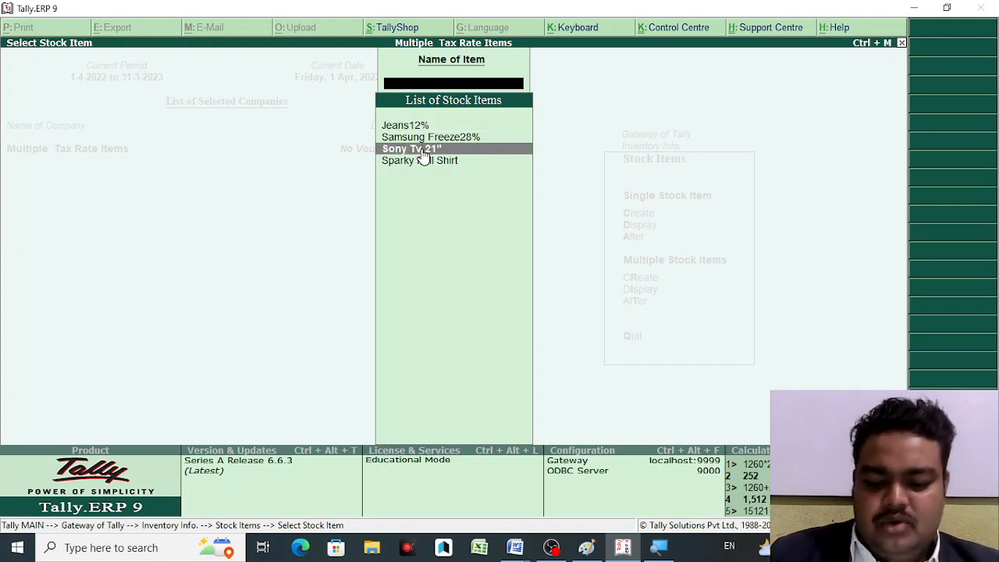
left_click(422, 150)
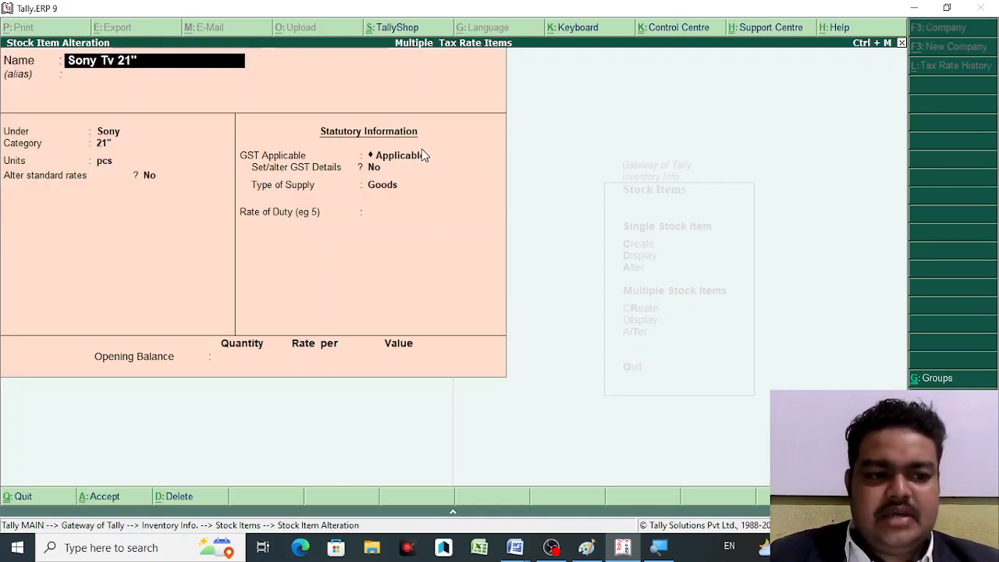
type("18")
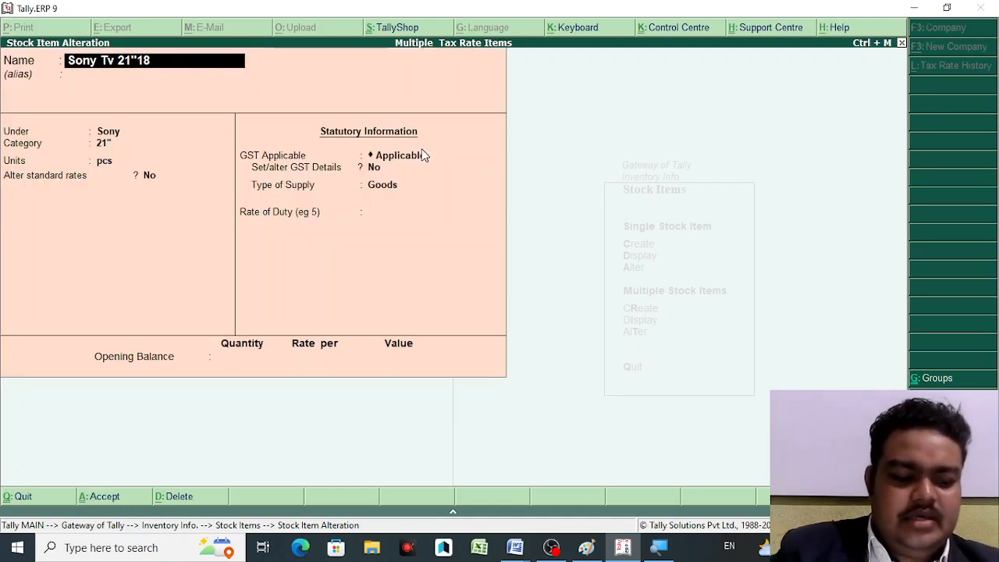
type("%")
key("Return")
Step: Keep the renamed Sony TV item's group, category, units and statutory details, and accept the alteration
key("Return")
key("Return")
key("Return")
key("Return")
key("Return")
key("Return")
key("Return")
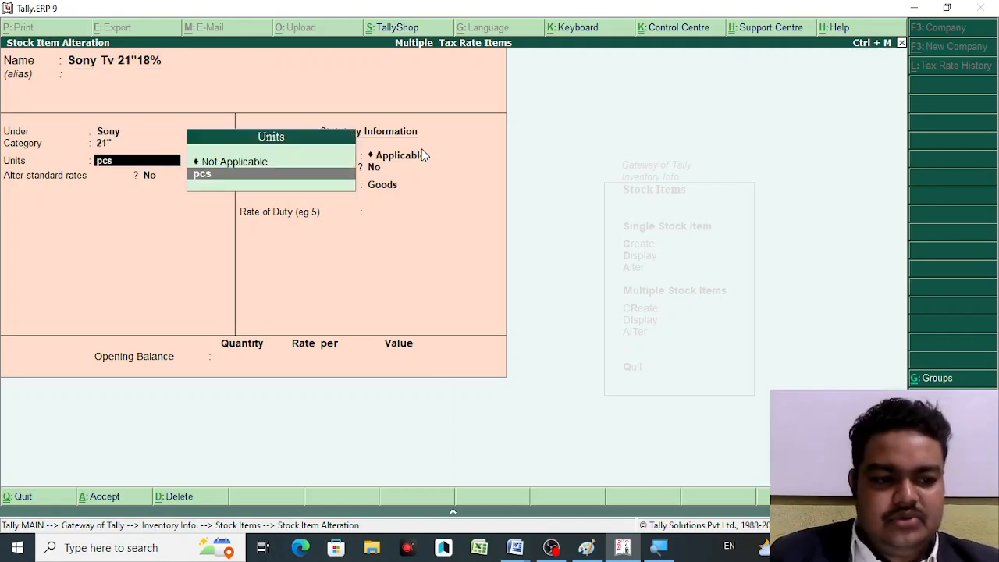
key("Return")
key("Return")
key("Return")
key("Return")
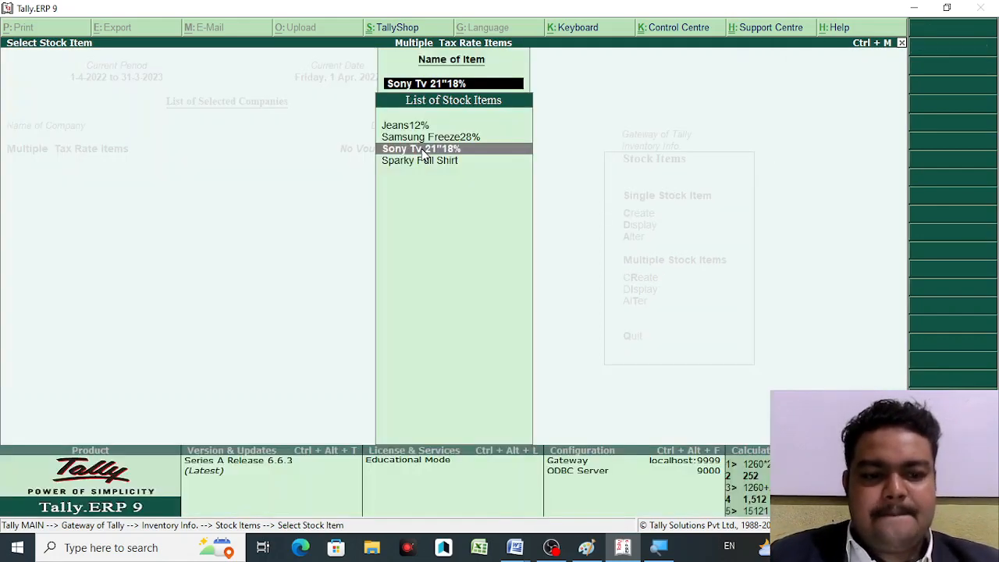
Step: Open the Sparky Full Shirt stock item for alteration and rename it Sparky Full Shirt5%
key("Down")
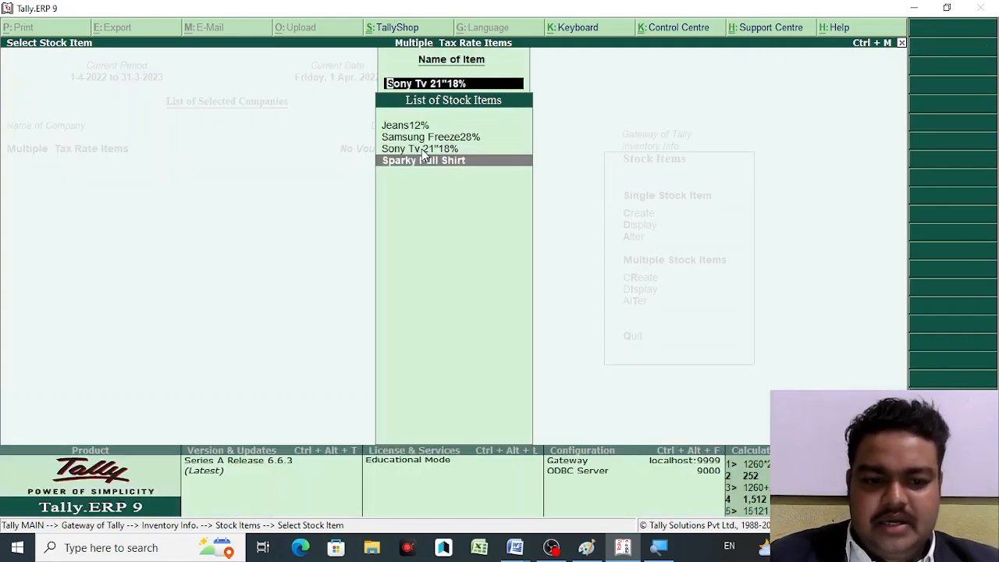
key("Return")
key("Return")
key("Return")
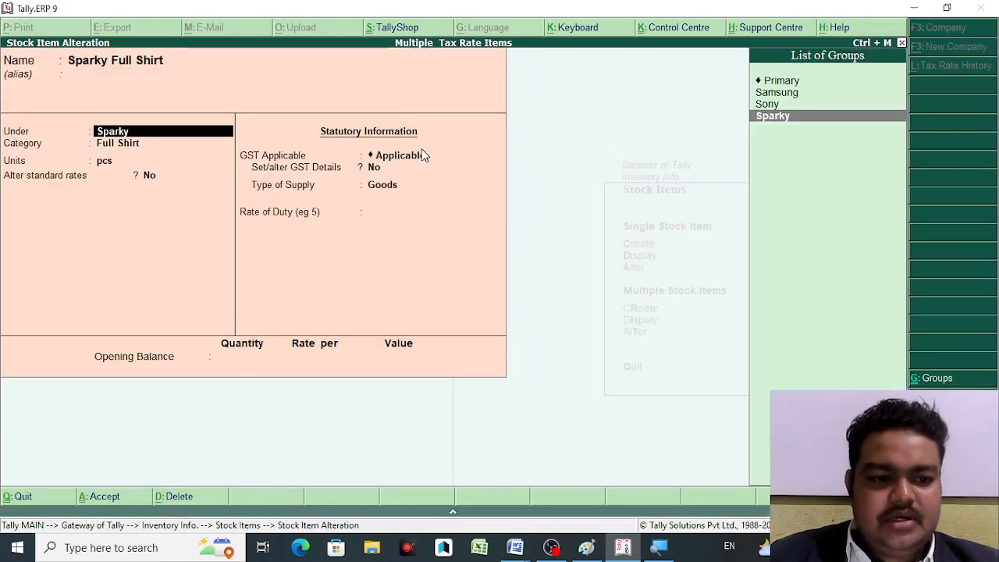
key("BackSpace")
key("BackSpace")
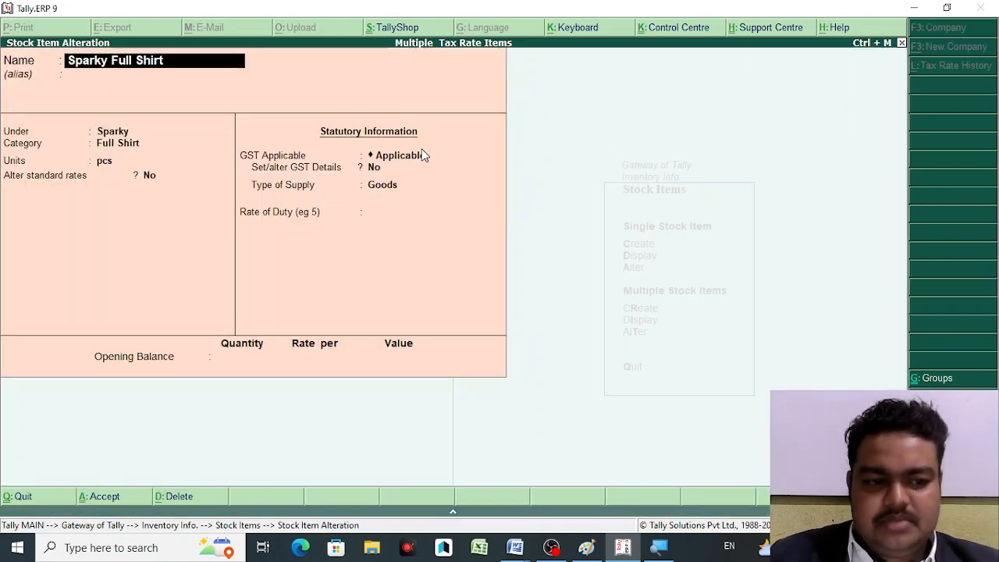
type("5")
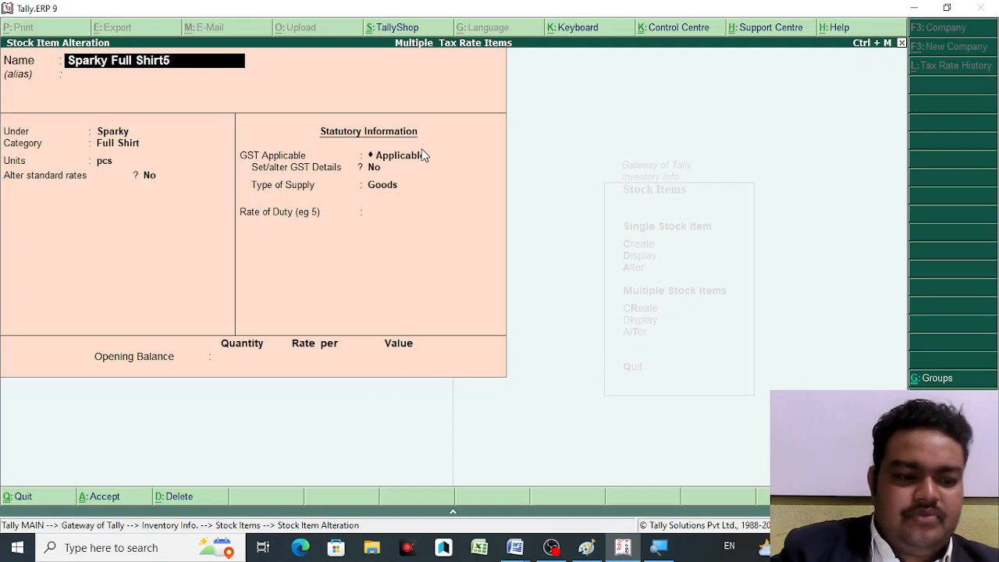
type("%")
Step: Keep the renamed Sparky shirt item's group, category, units and statutory details, and accept the alteration
key("Return")
key("Return")
key("Return")
key("Return")
key("Return")
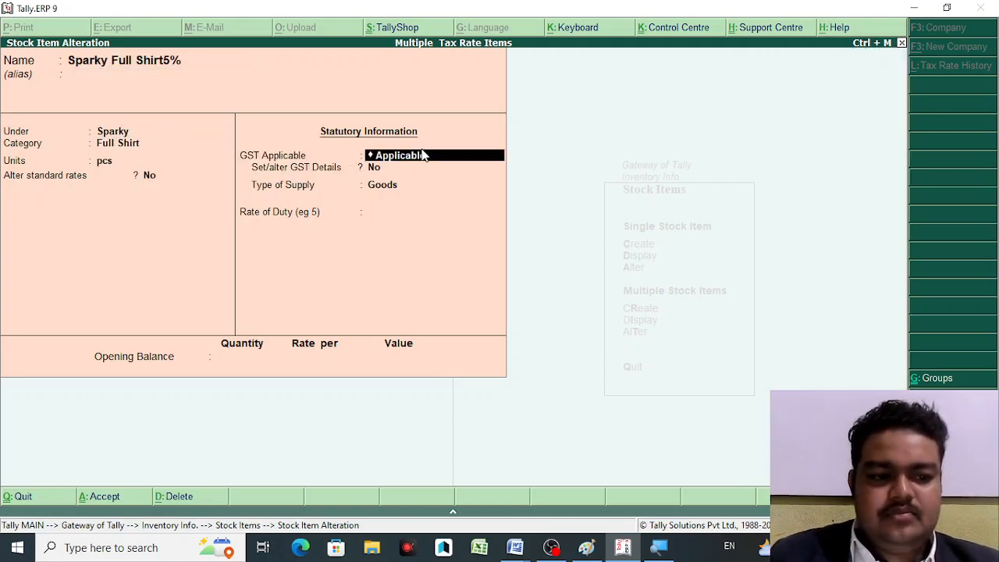
key("Return")
key("Return")
key("Return")
key("Return")
key("Return")
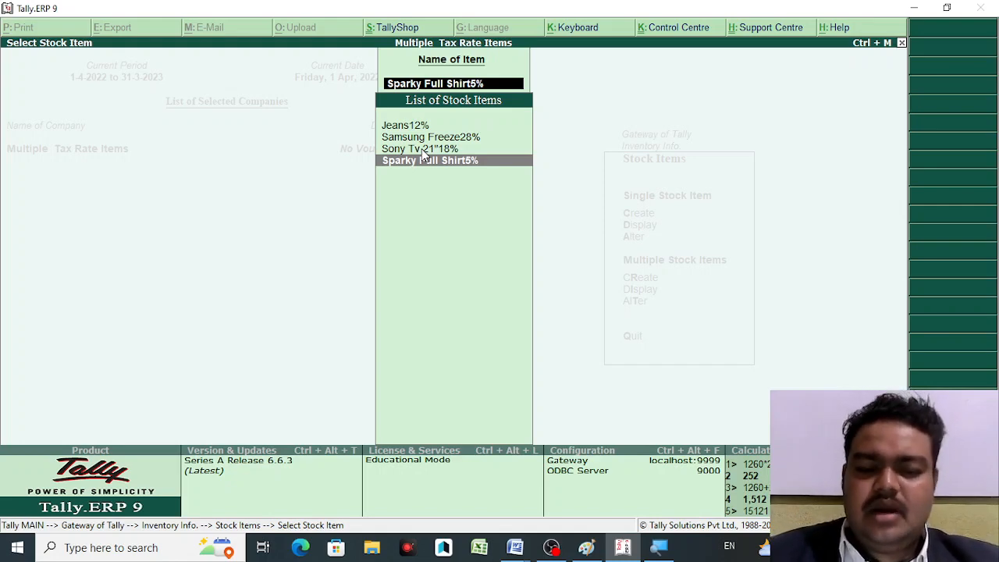
Step: Leave stock item alteration and return to the Inventory Info. menu
key("Escape")
key("Escape")
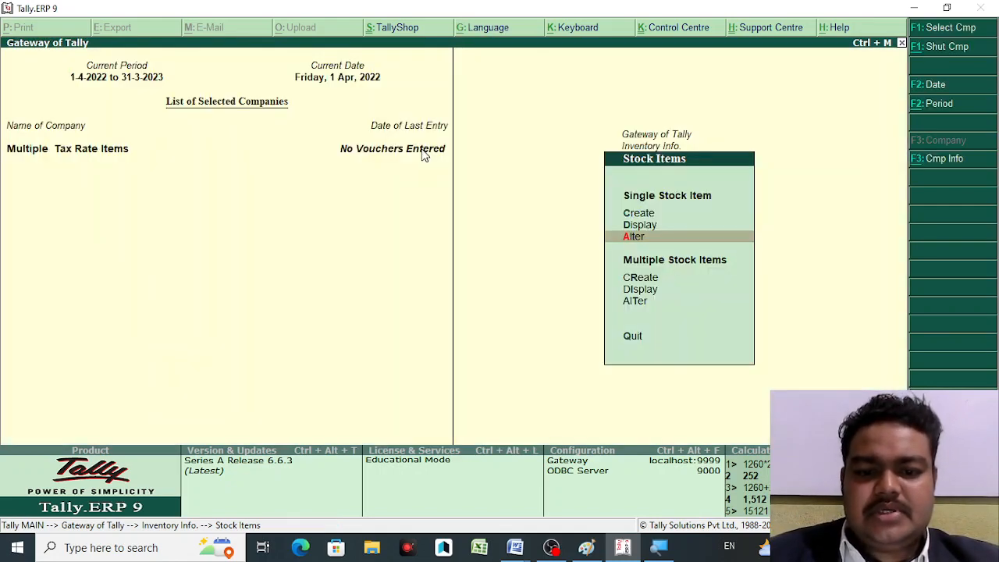
key("Escape")
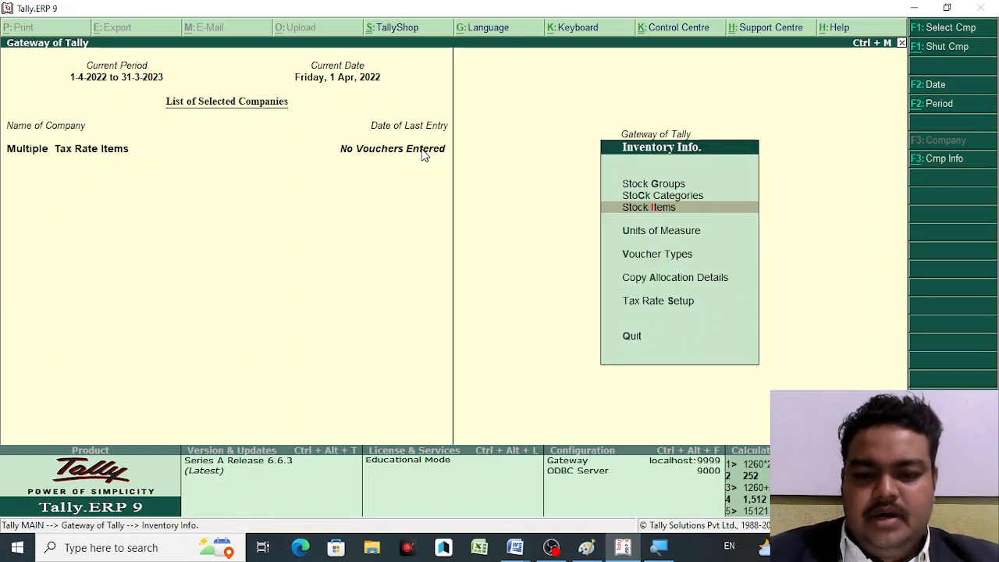
Step: Start a new purchase voucher from the accounting vouchers
key("Escape")
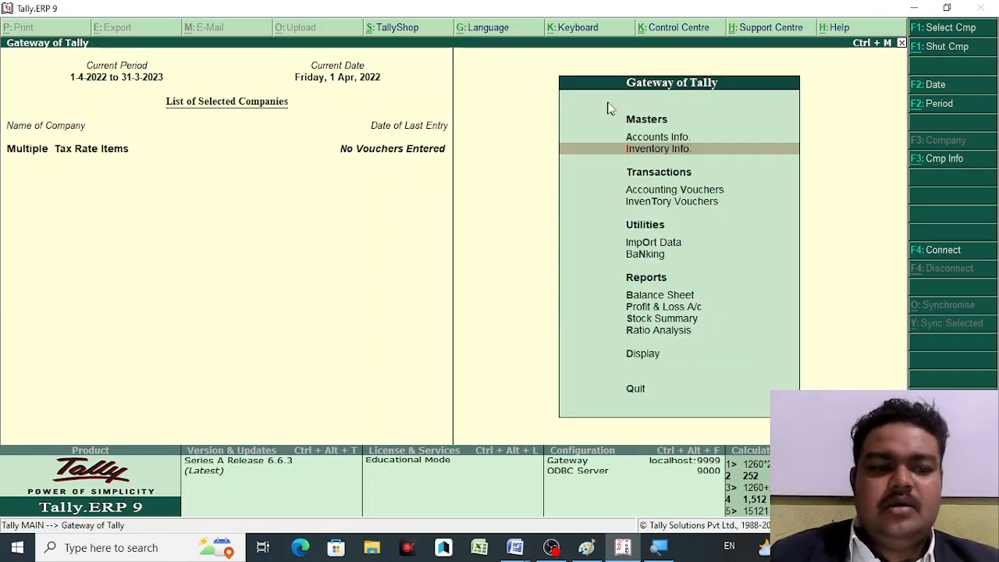
left_click(692, 193)
left_click(692, 193)
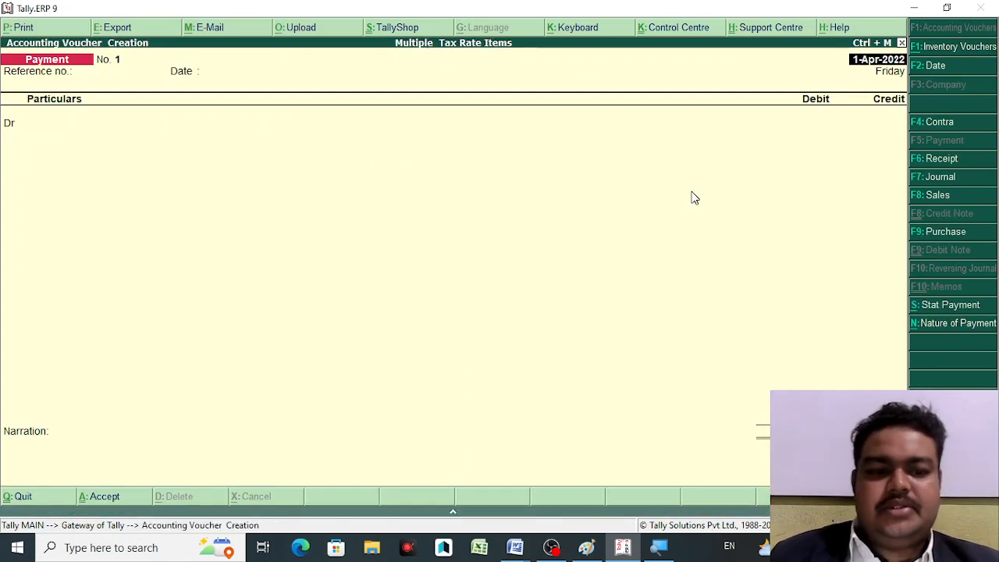
left_click(938, 233)
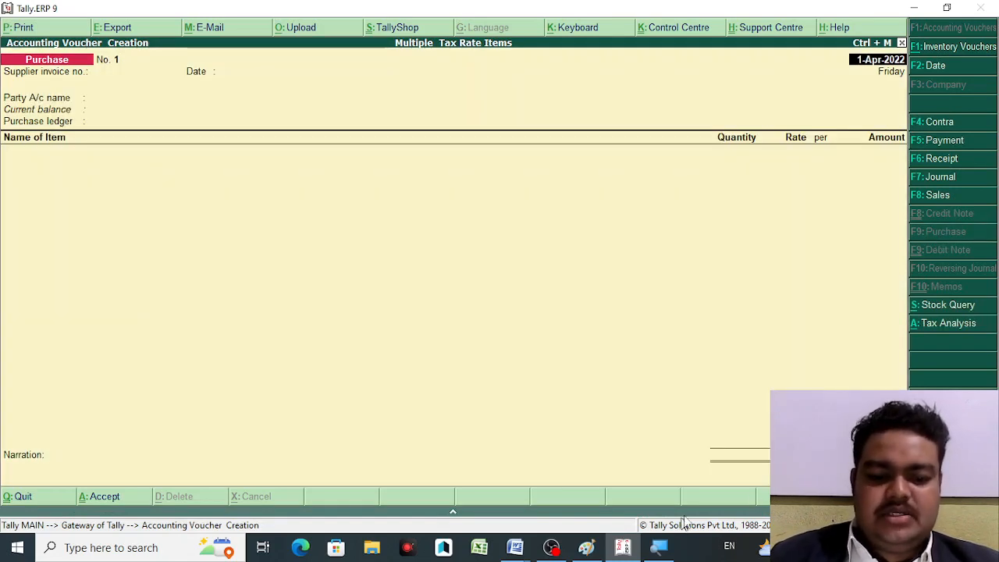
Step: Check the purchase question in the Word document, return to Tally.ERP 9 and set the voucher date to 1-Feb-2023
mouse_move(523, 550)
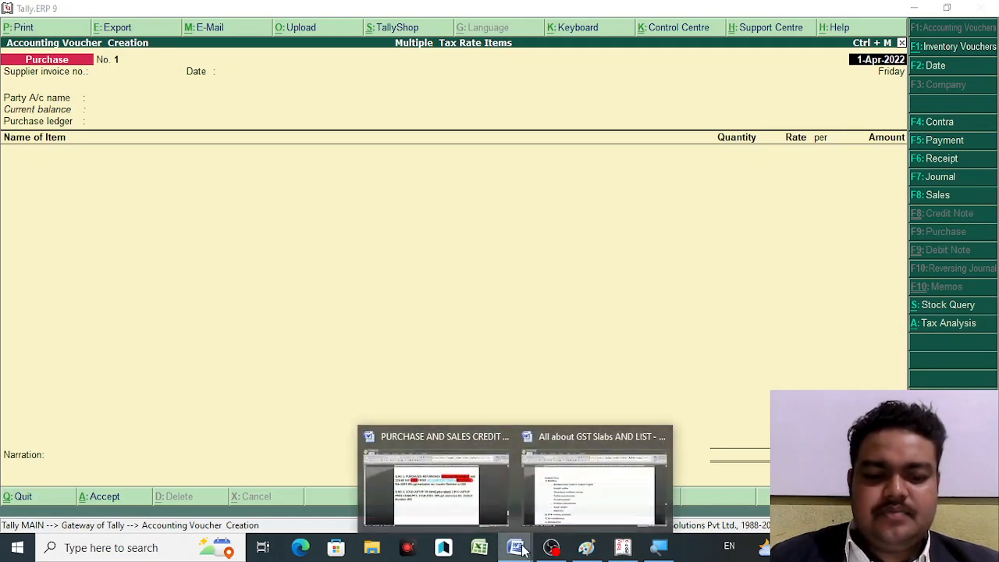
left_click(470, 485)
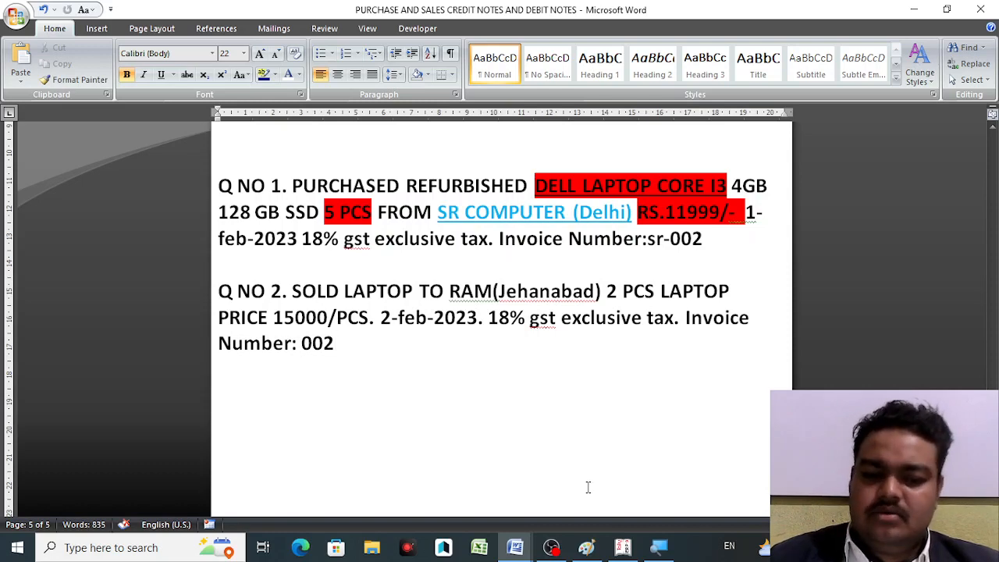
left_click(622, 548)
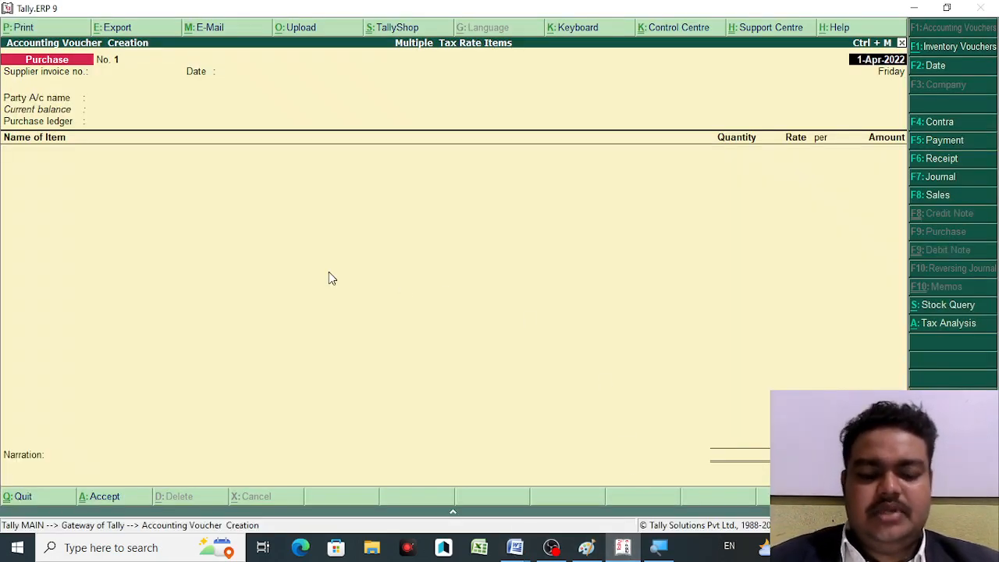
key("F2")
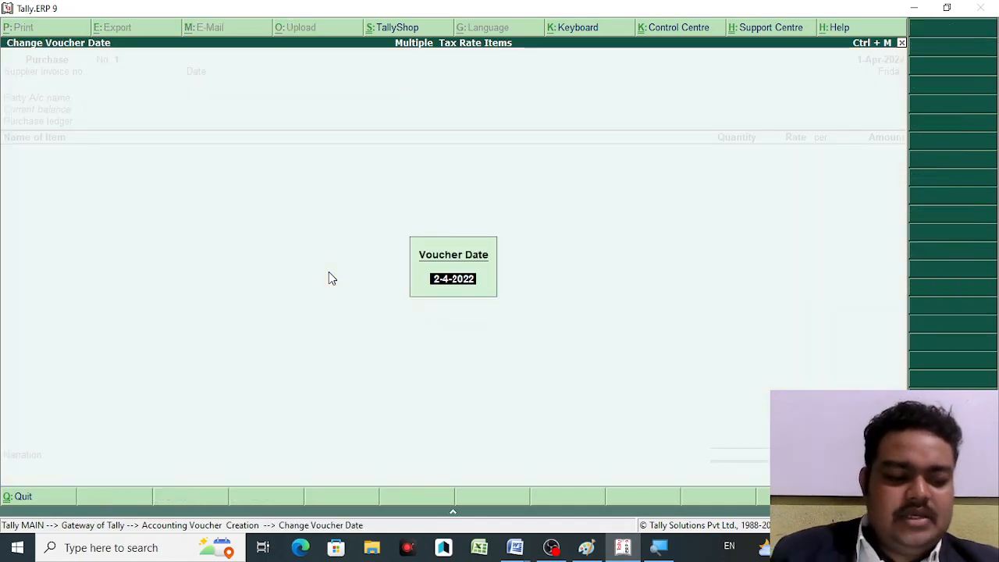
key("BackSpace")
type("1-")
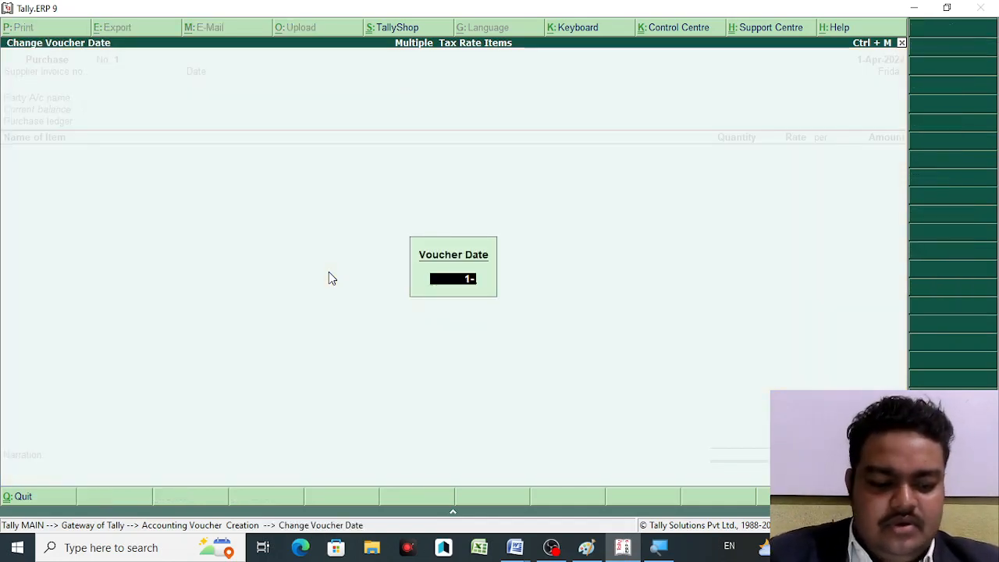
type("Feb-2")
key("Return")
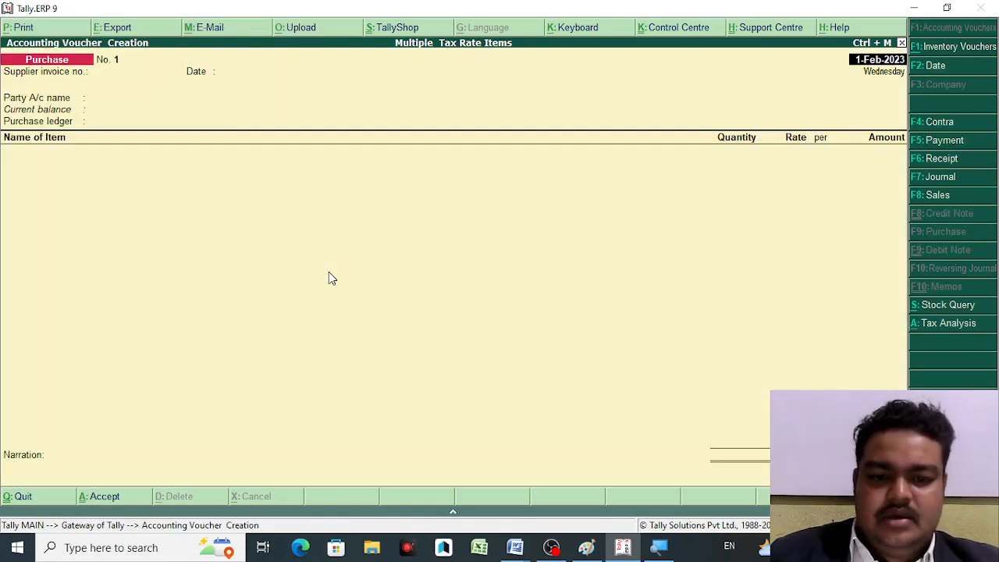
Step: Enter sr001 as the supplier invoice number and accept 1-Feb-2023 as the invoice date
key("Return")
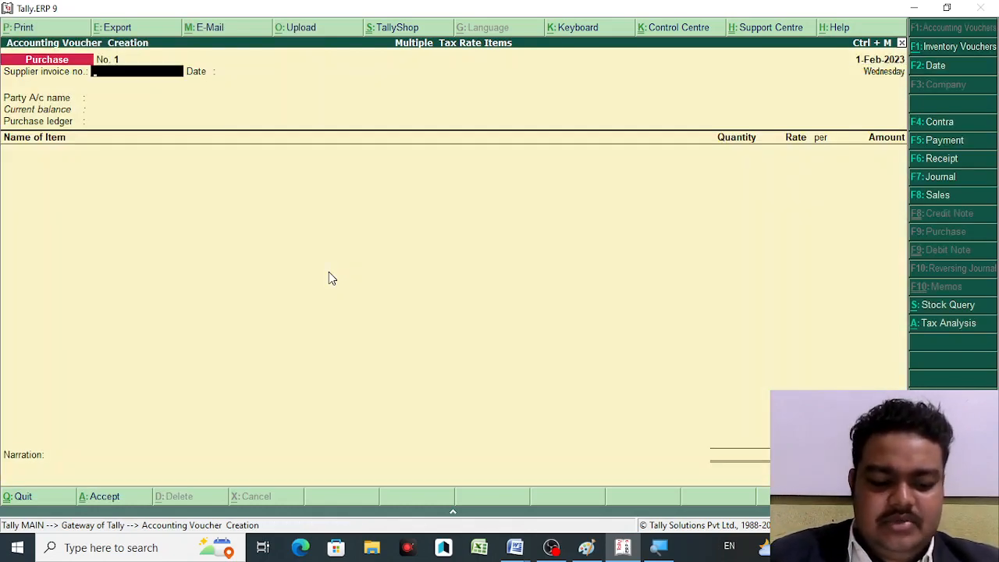
type("sr001")
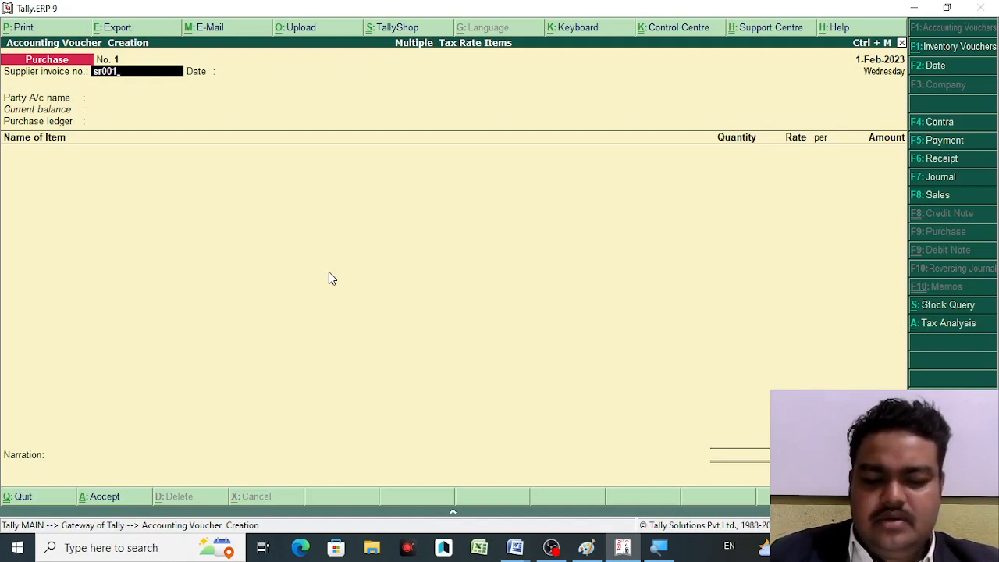
key("Return")
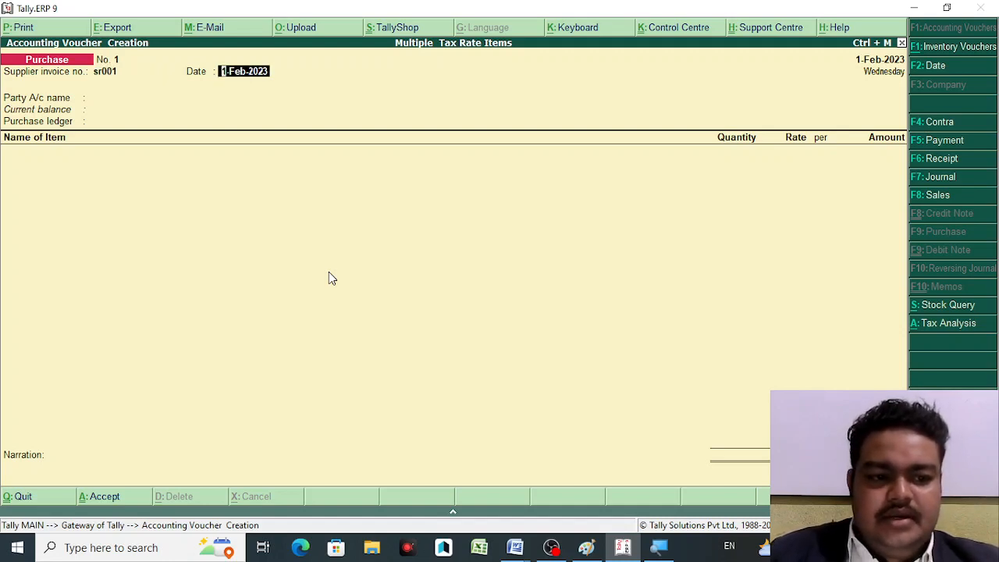
key("Return")
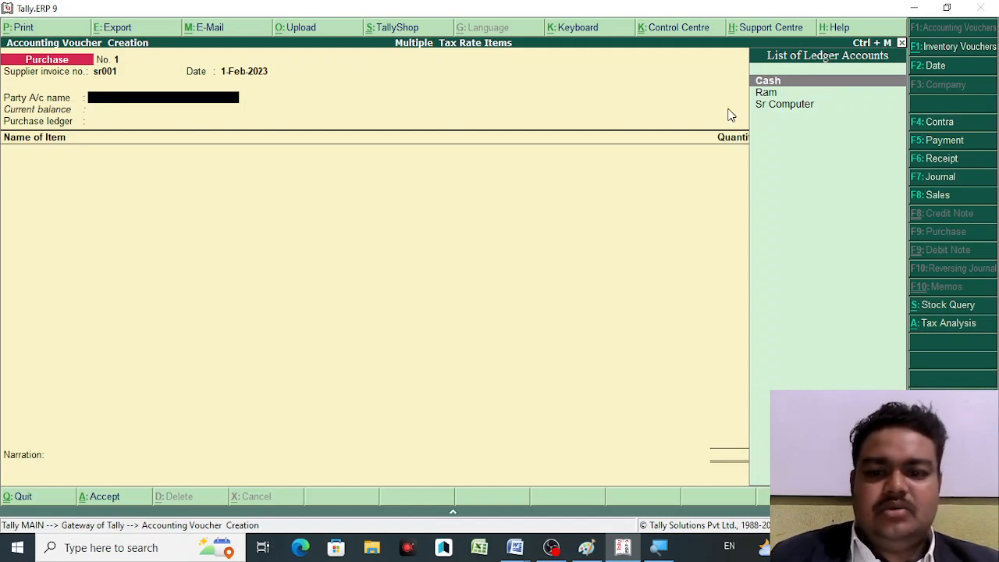
Step: Choose Sr Computer as the party account, accept its supplier details, and select Purchase A/c as the purchase ledger
left_click(789, 107)
left_click(791, 107)
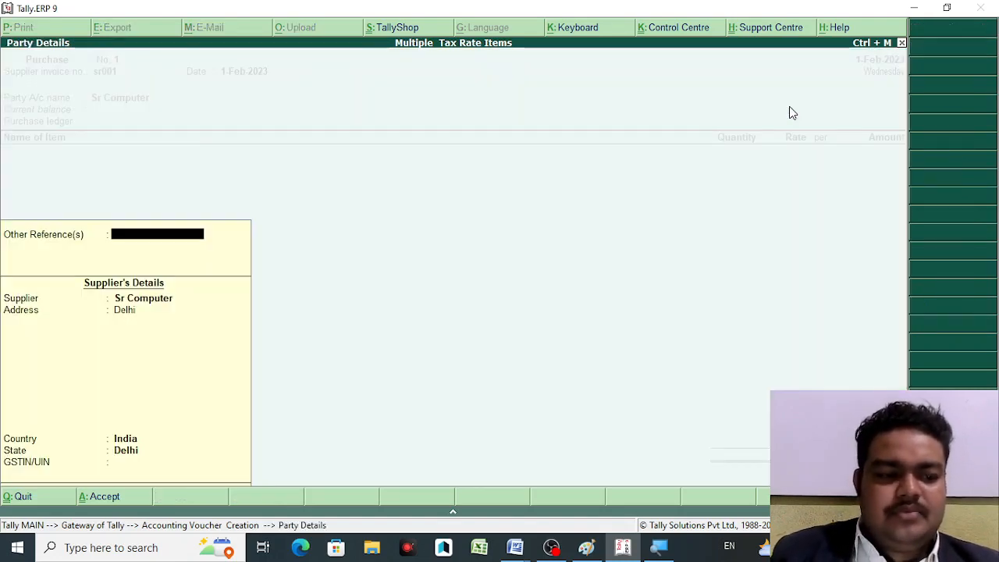
key("Return")
key("Return")
key("Return")
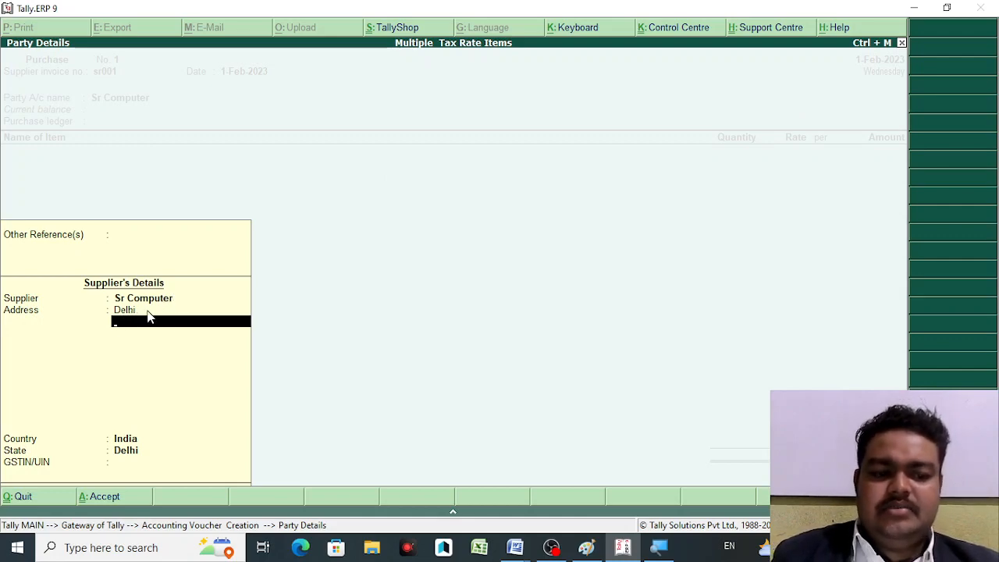
key("Return")
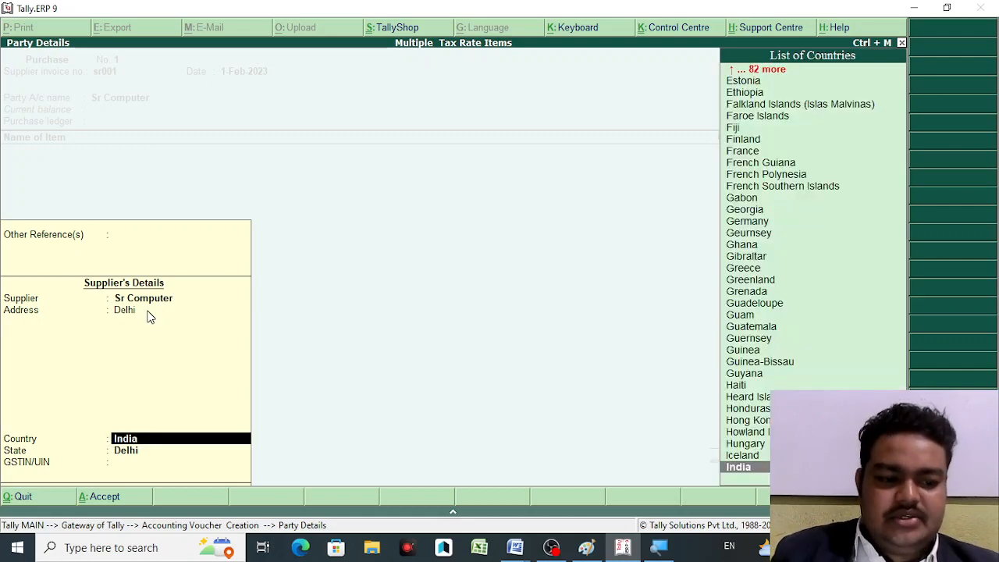
key("Return")
key("Return")
key("Return")
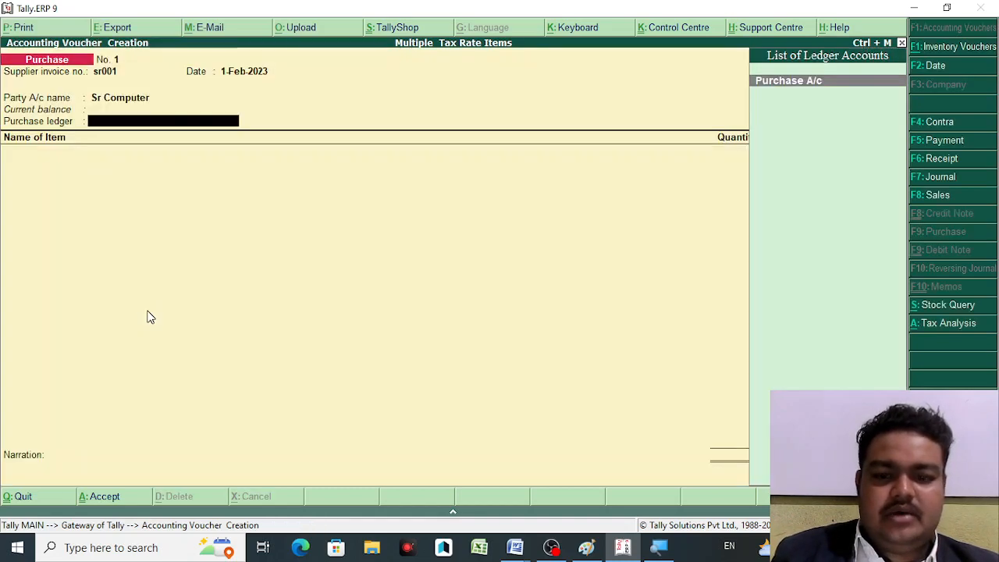
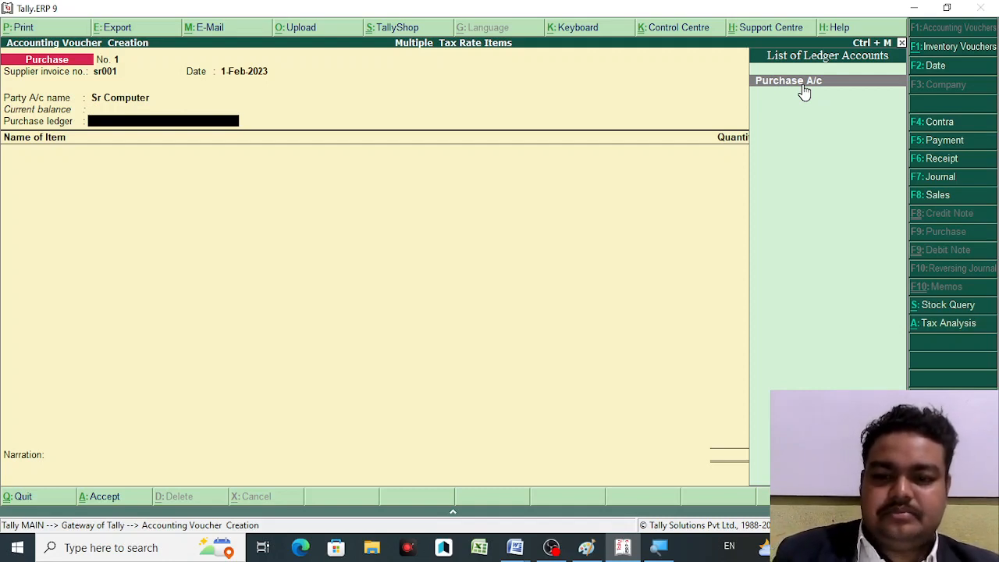
key("Return")
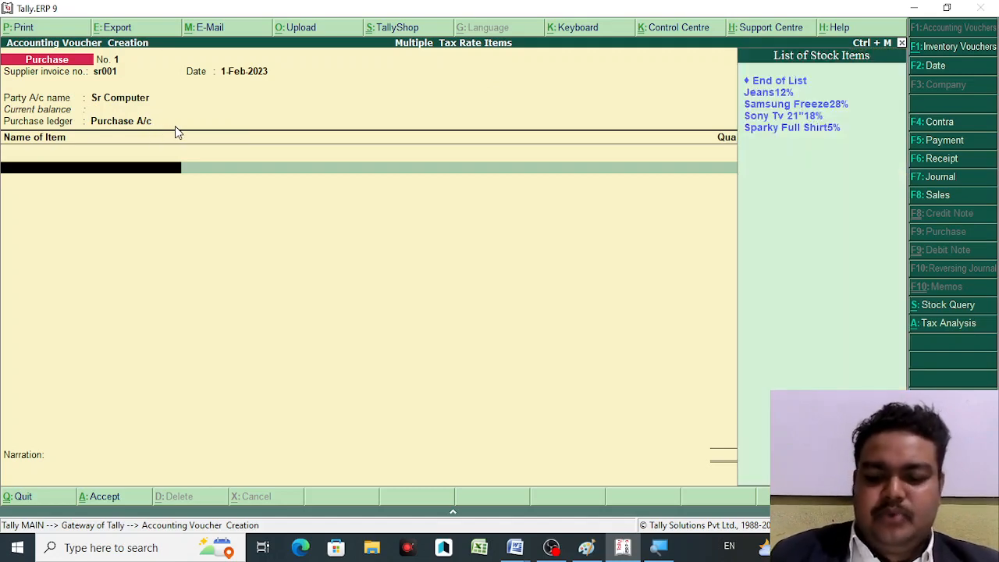
Step: Add Jeans12% as the first item with a quantity of 1 pcs and a rate of 1,260.00
key("Down")
key("Return")
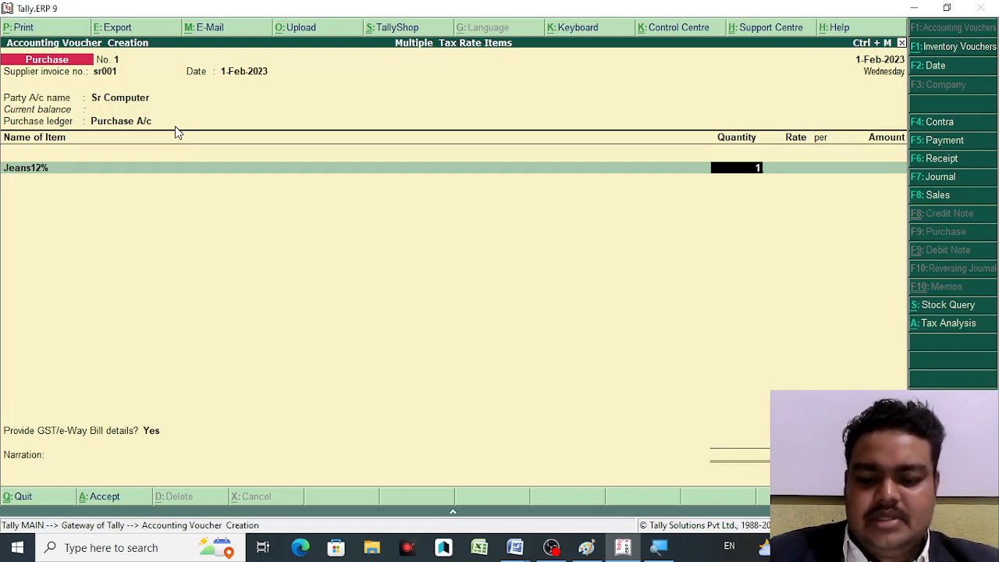
type("1")
key("Return")
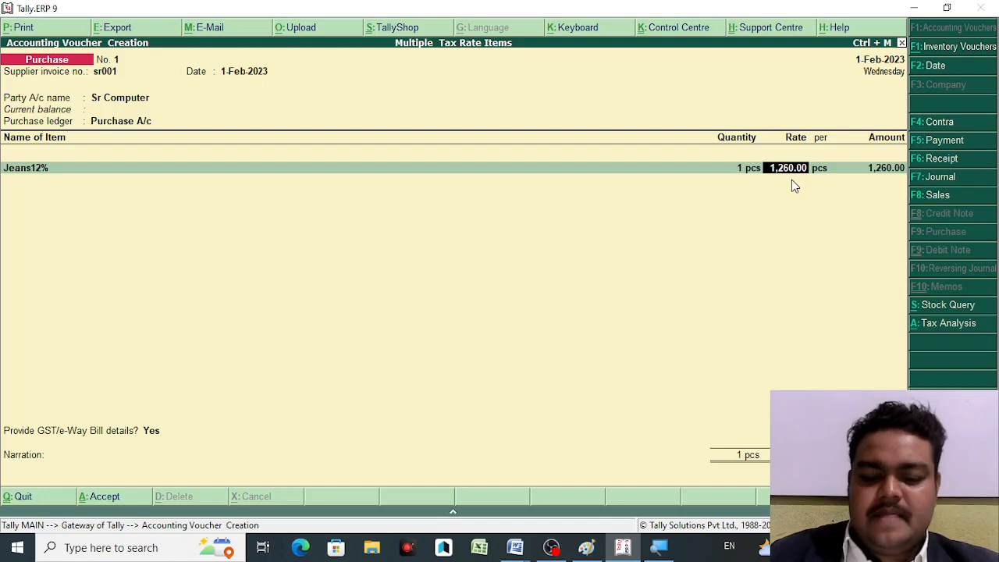
key("Return")
key("Return")
key("Return")
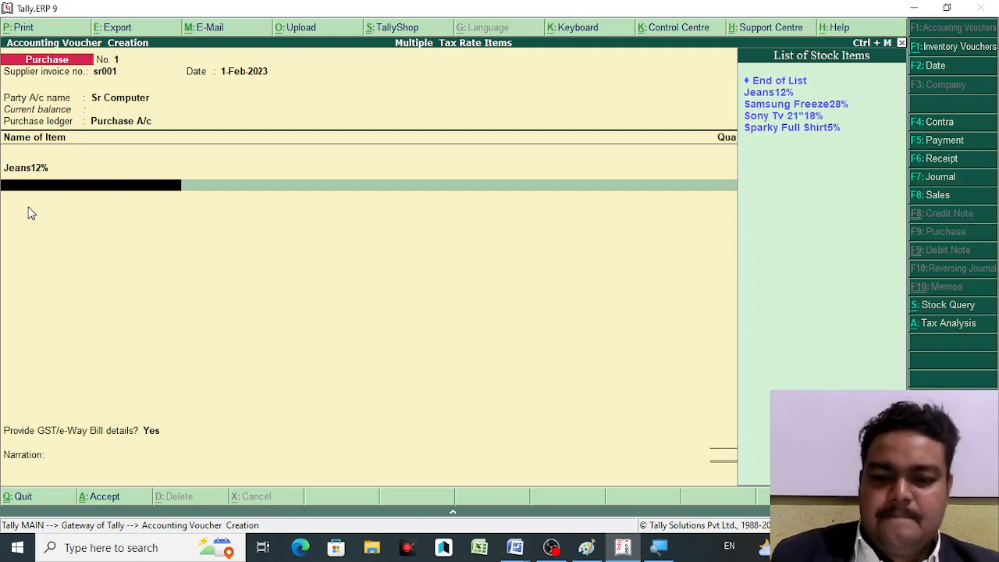
Step: Go back to the first item line and replace Jeans12% with Sparky Full Shirt5%, keeping the quantity of 1 pcs
key("Down")
key("Down")
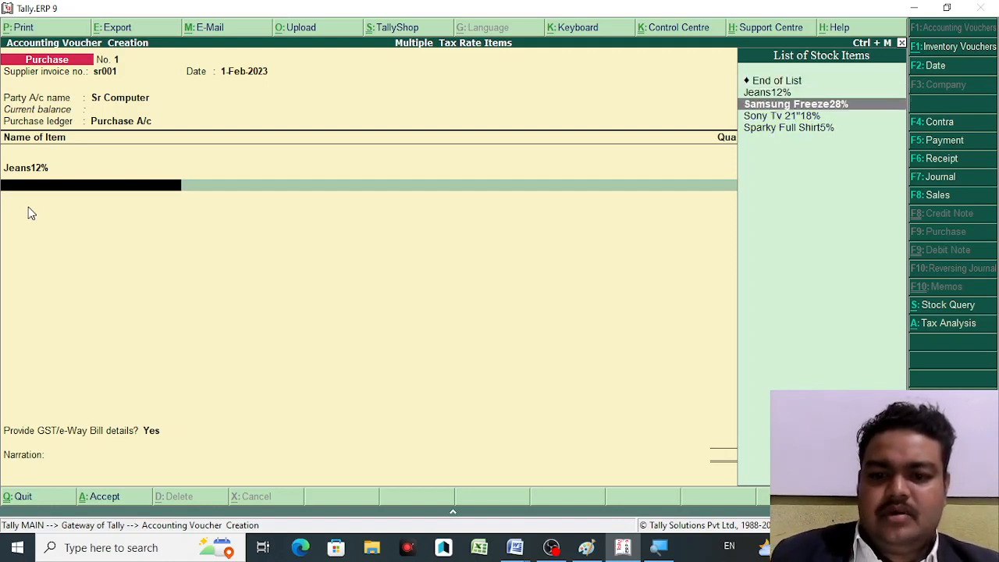
key("Down")
key("Down")
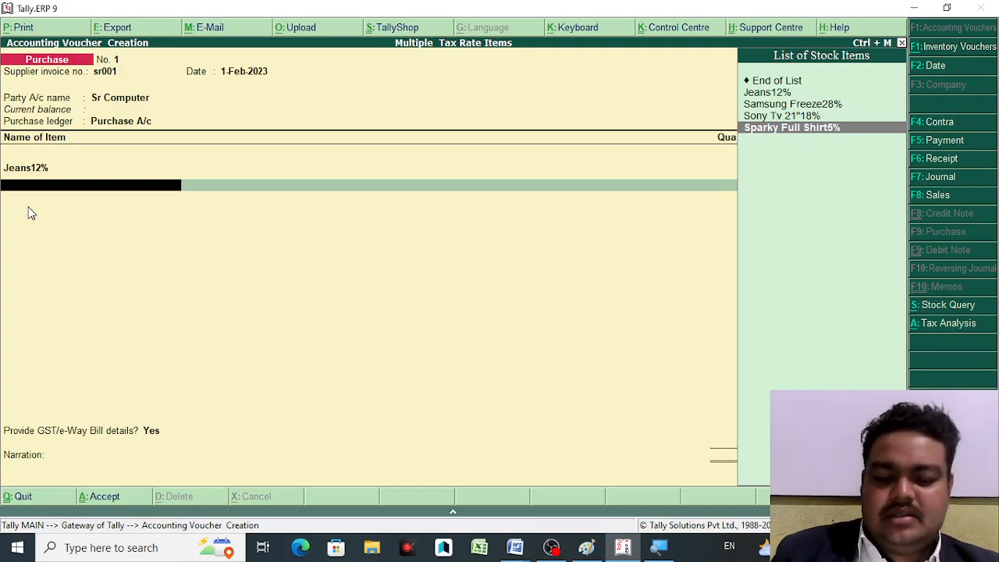
key("BackSpace")
key("BackSpace")
key("BackSpace")
key("BackSpace")
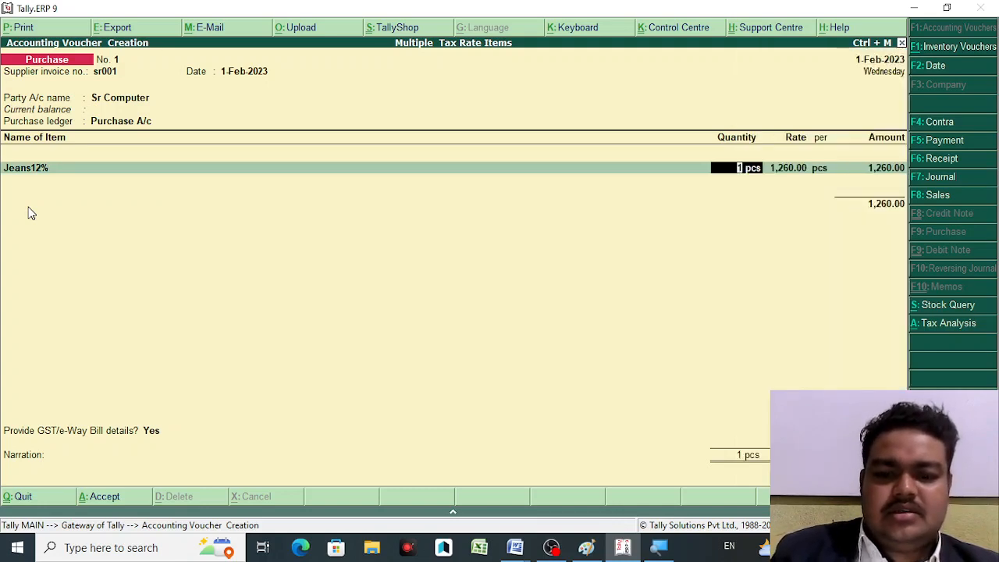
key("BackSpace")
key("Down")
key("Down")
key("Down")
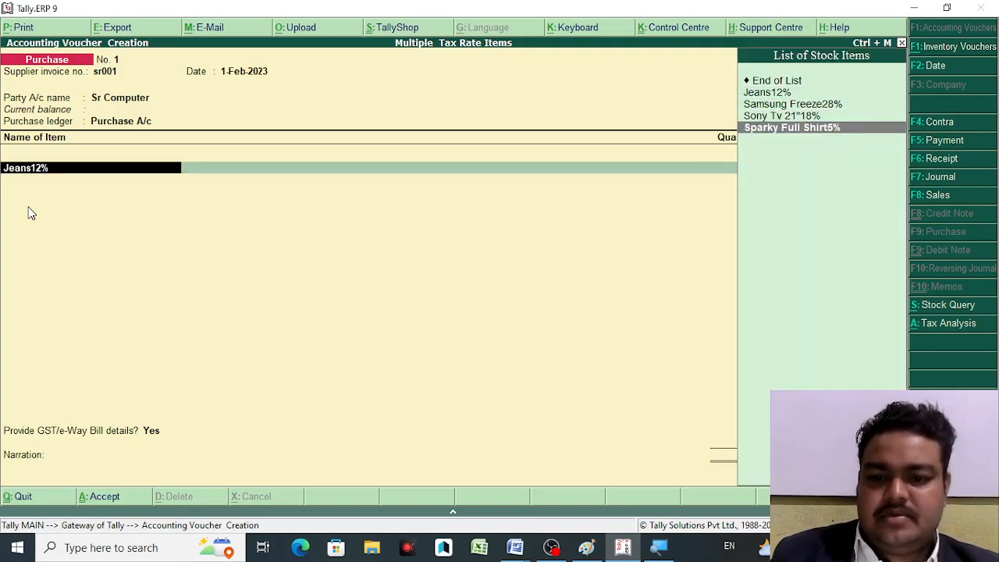
key("Return")
key("Return")
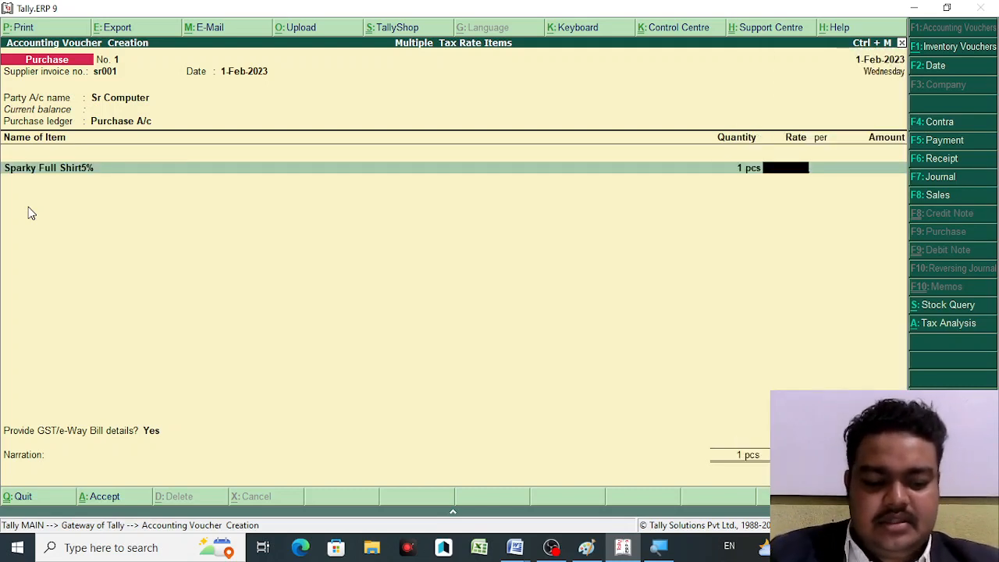
Step: Set the Sparky Full Shirt5% rate to 225.00 per pcs and accept the line
type("22")
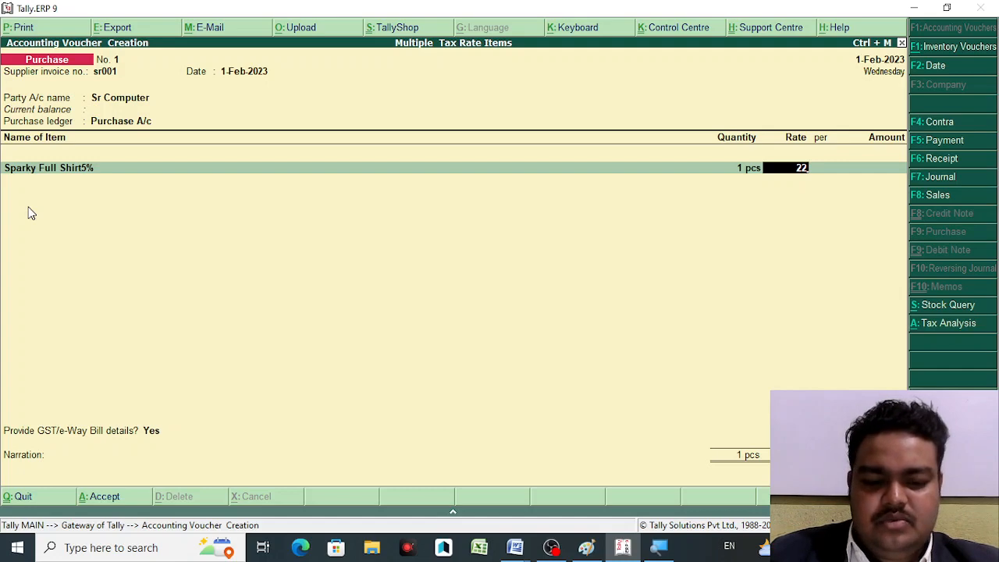
type("5")
key("Return")
key("Return")
key("Return")
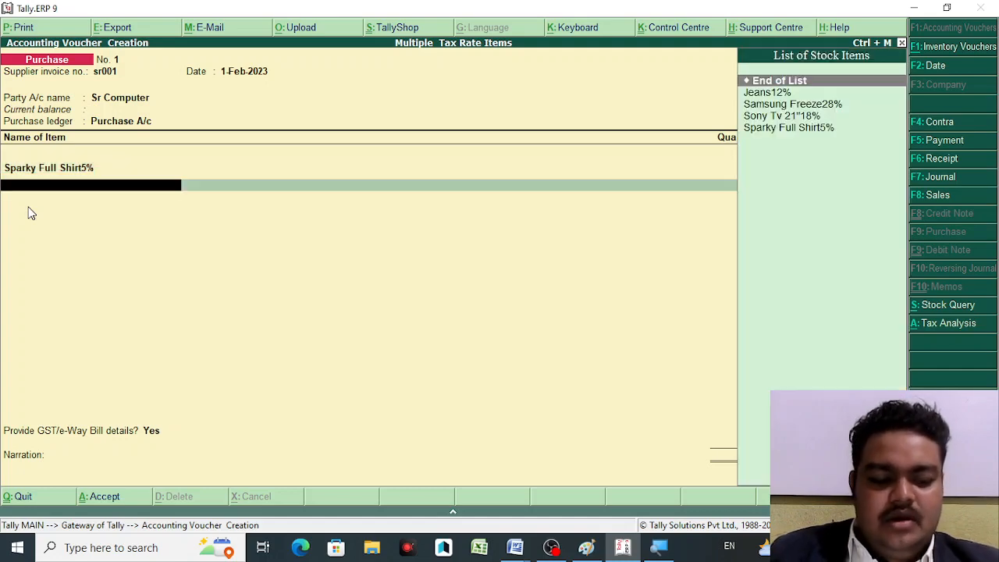
Step: Add Jeans12% as the second item with a quantity of 1 pcs and a rate of 1,260.00
key("Down")
key("Down")
key("Up")
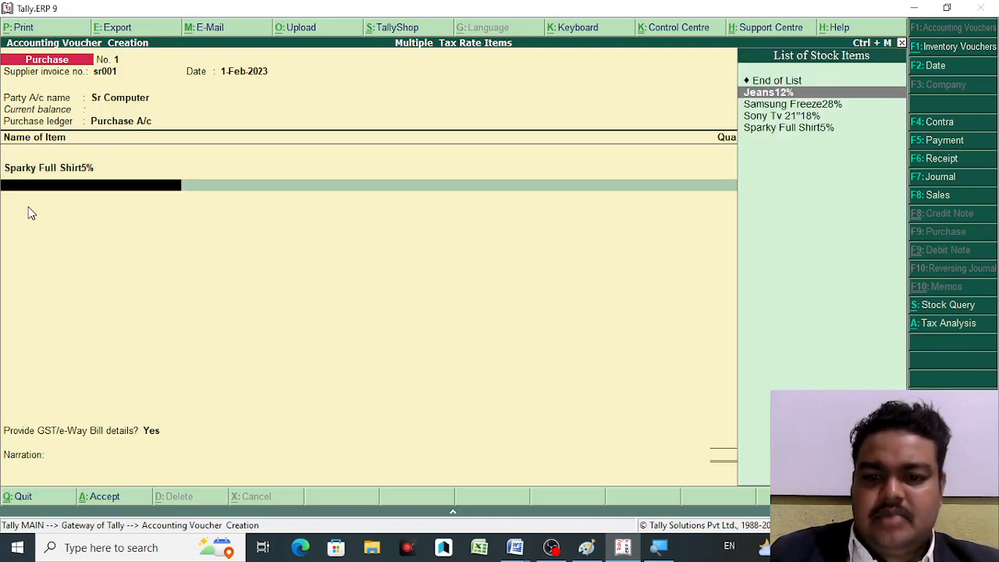
key("Return")
type("1")
key("Return")
key("Return")
key("Return")
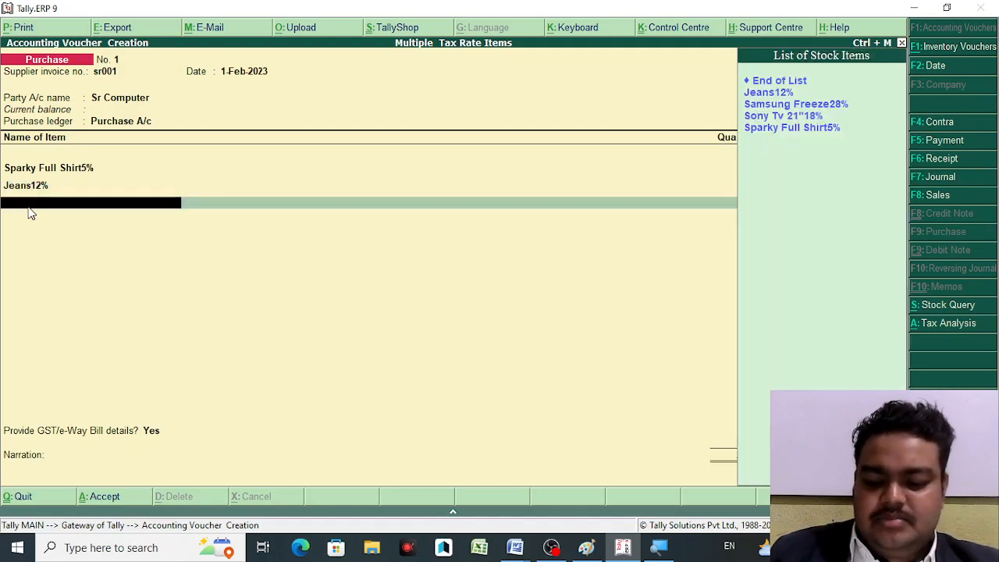
Step: Add Sony Tv 21"18% as the third item with a quantity of 1 pcs and a rate of 9,999.00
key("Down")
key("Down")
key("Down")
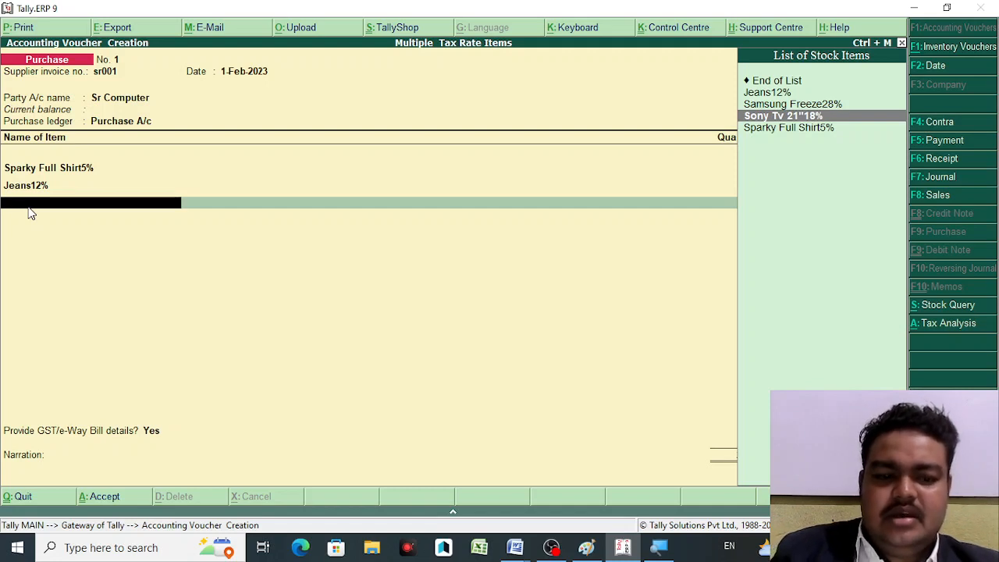
type("S")
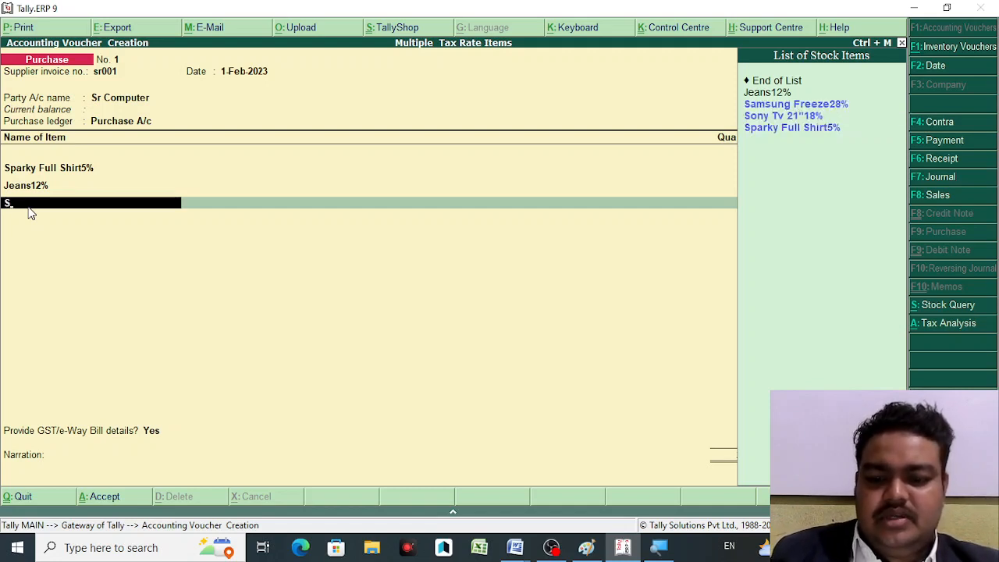
key("Down")
key("Down")
key("Return")
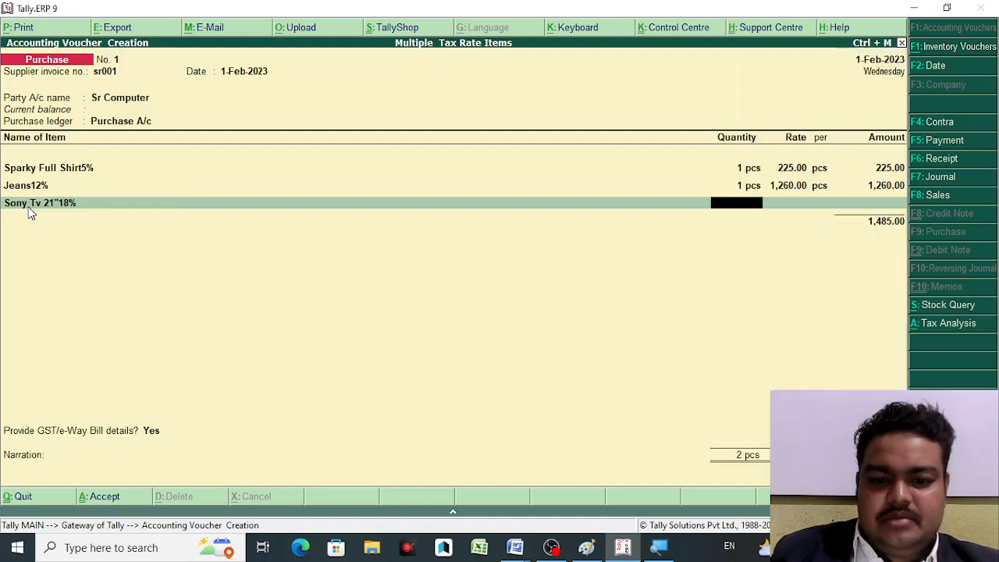
type("1")
key("Return")
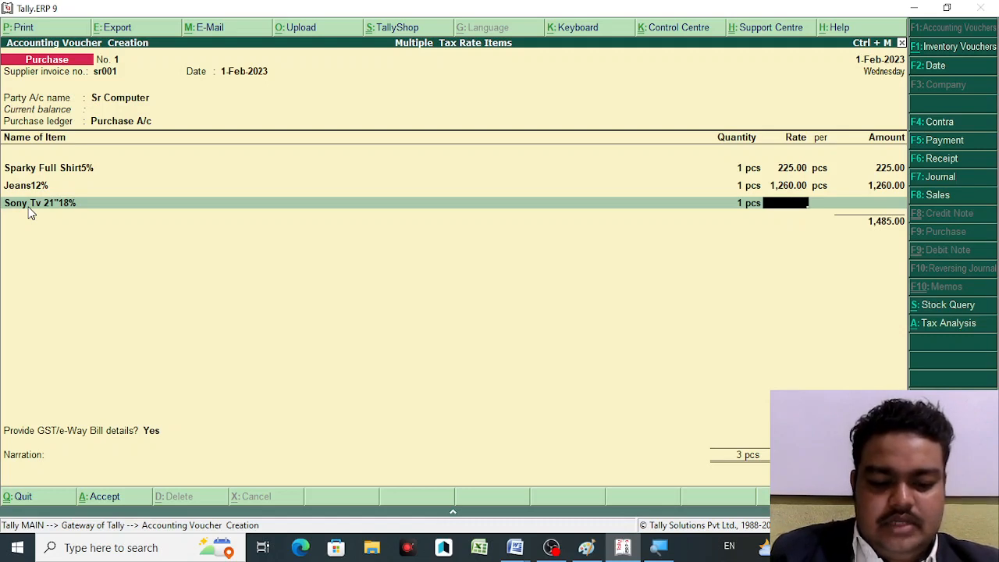
type("9999")
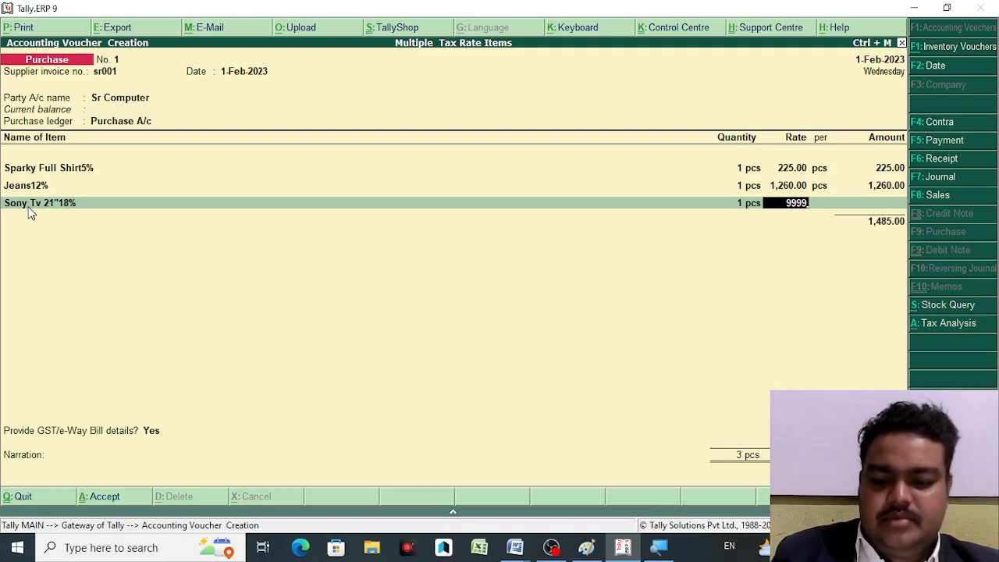
key("Return")
key("Return")
key("Return")
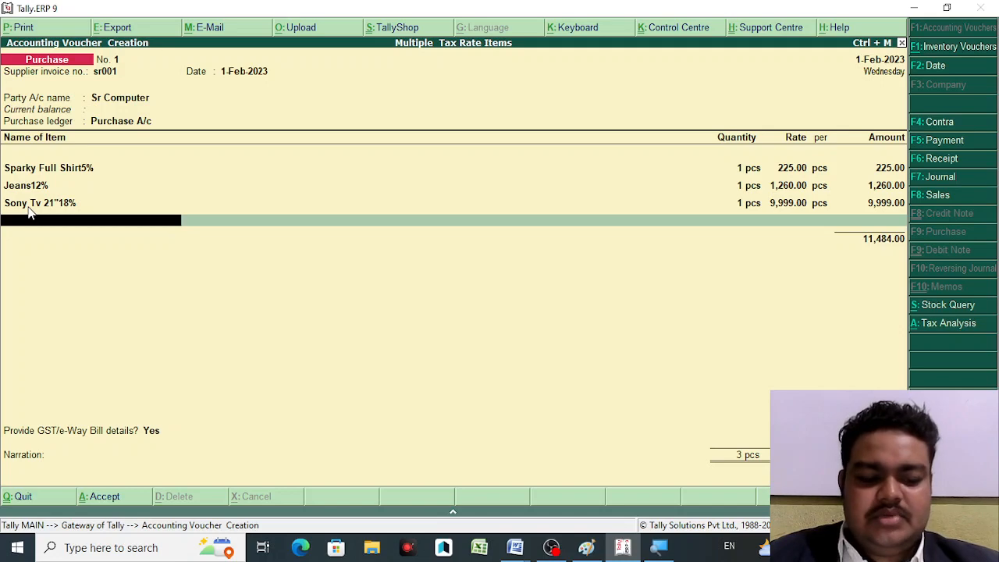
Step: Add Samsung Freeze28% as the fourth item with a quantity of 1 pcs and a rate of 16,999.00
type("Sa")
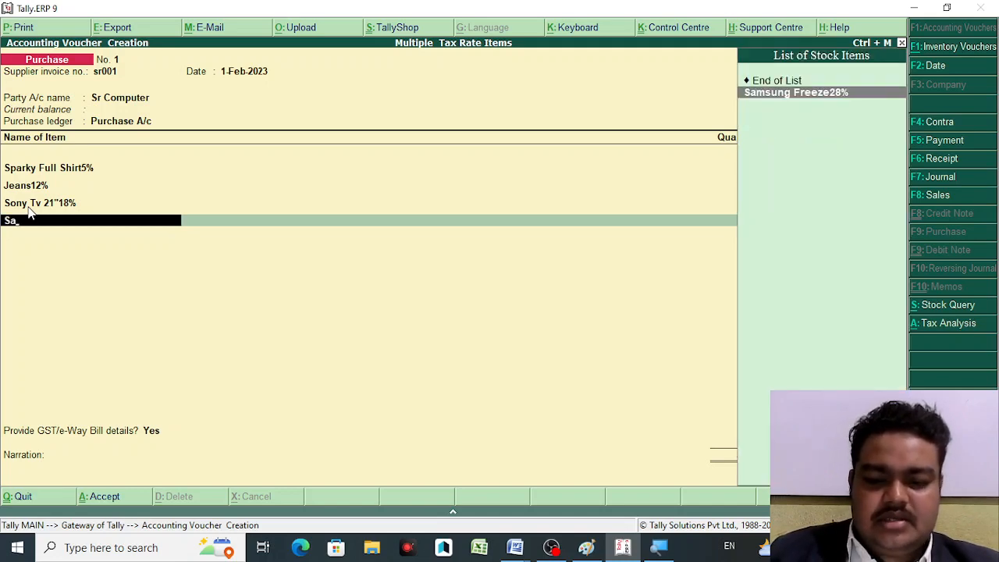
type("m")
key("Return")
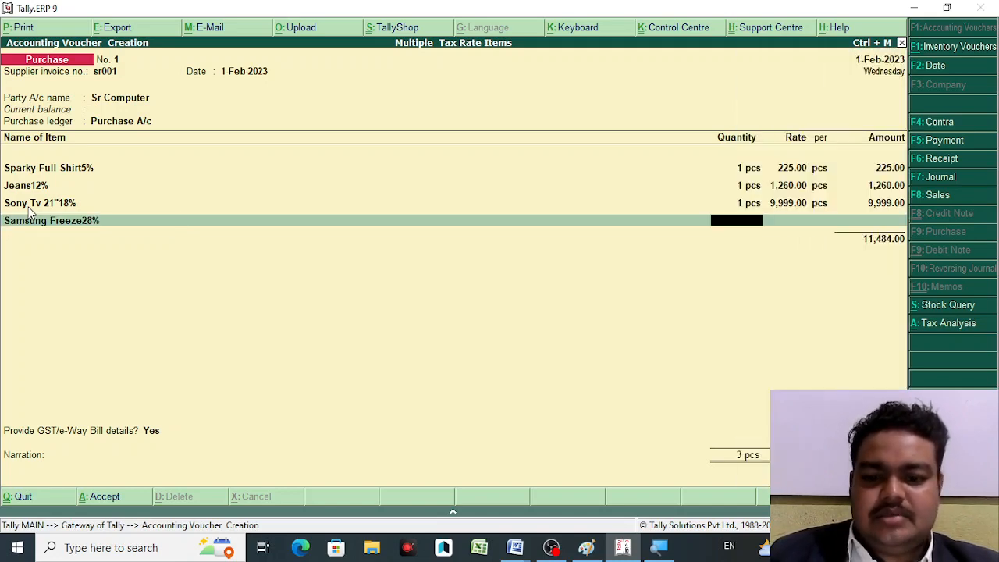
type("1")
key("Return")
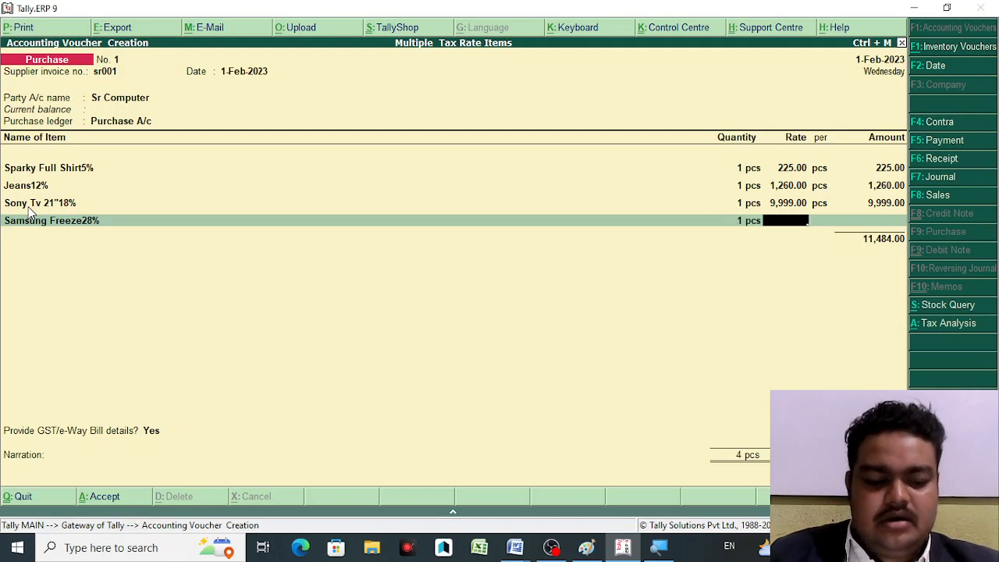
type("2")
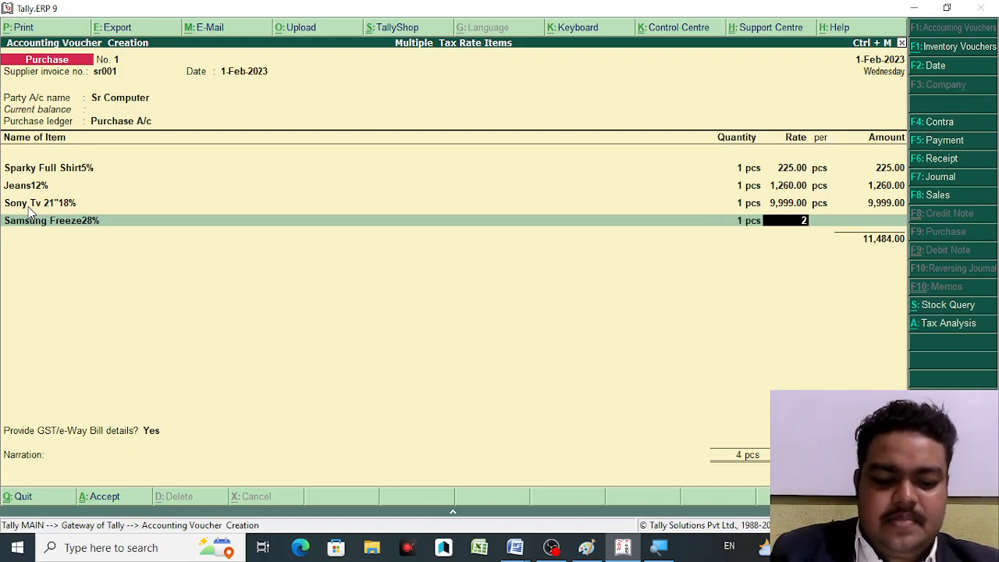
key("BackSpace")
type("1")
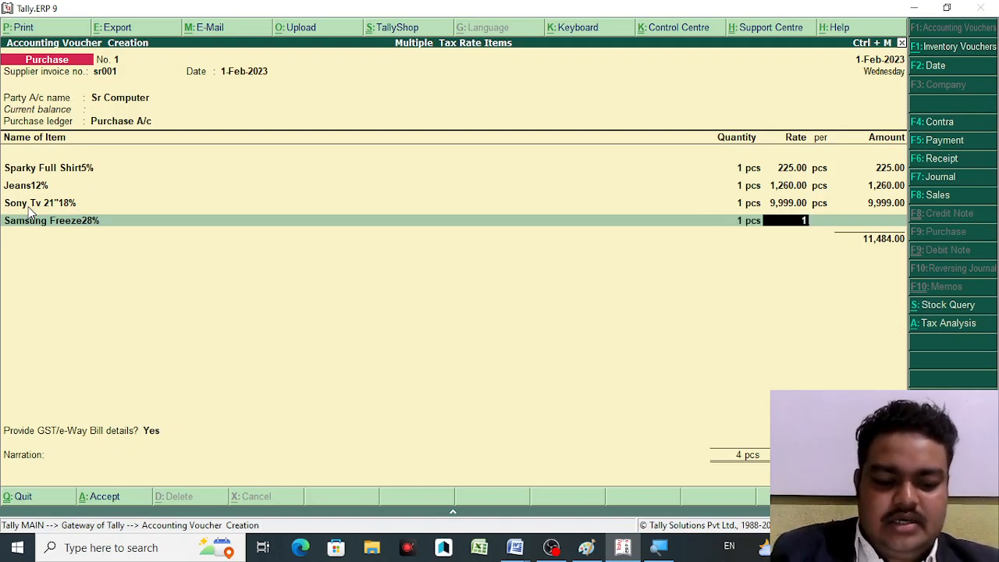
type("6,999")
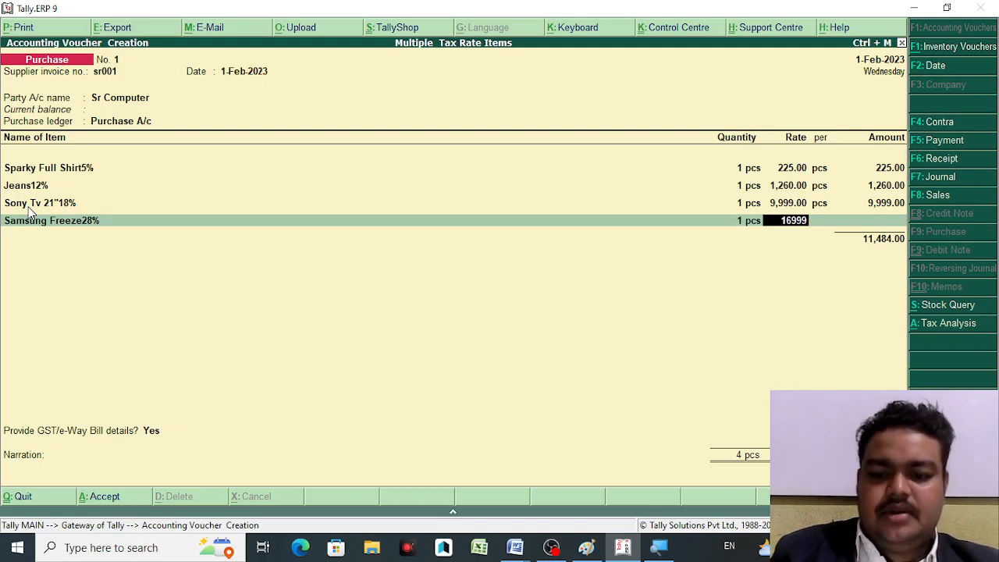
key("Return")
key("Return")
key("Return")
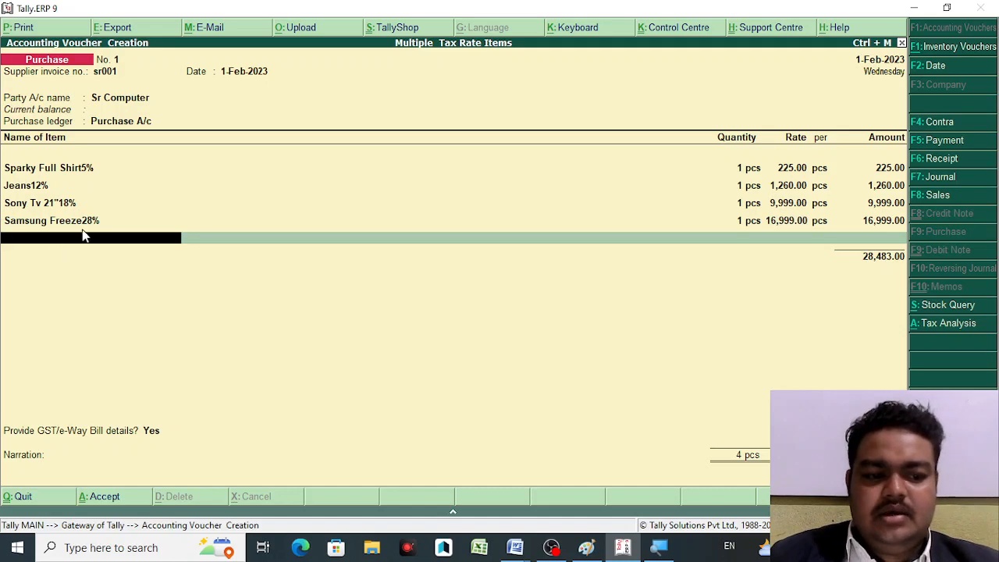
Step: Review the entered item lines from Jeans12% through Samsung Freeze28% and return to the empty item line
key("Up")
key("Up")
key("Up")
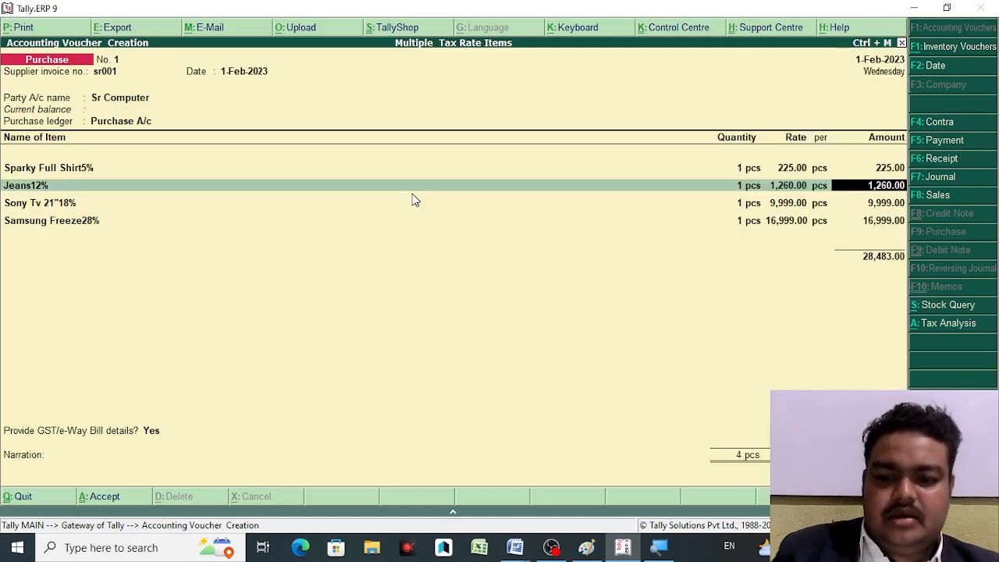
key("Return")
key("Return")
key("Return")
key("Return")
key("Return")
key("Return")
key("Return")
key("Return")
key("Return")
key("Return")
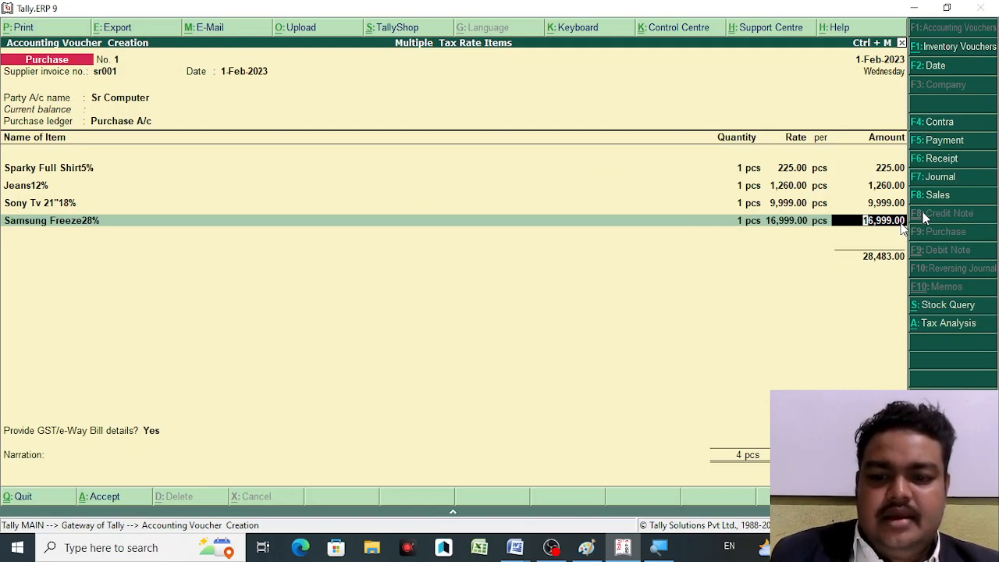
key("Return")
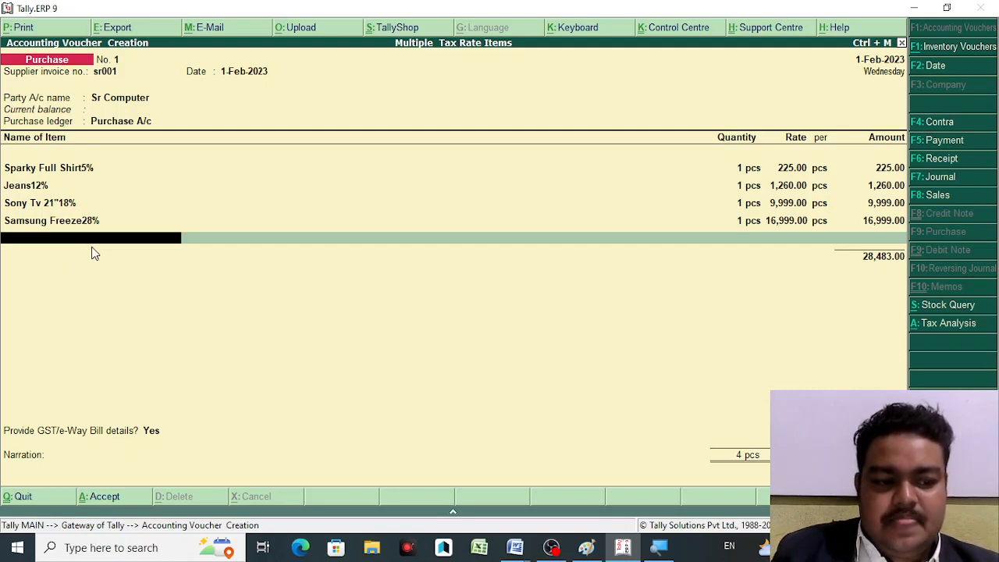
Step: End the stock item entry and bring up the ledger accounts available for the line below the items
key("Return")
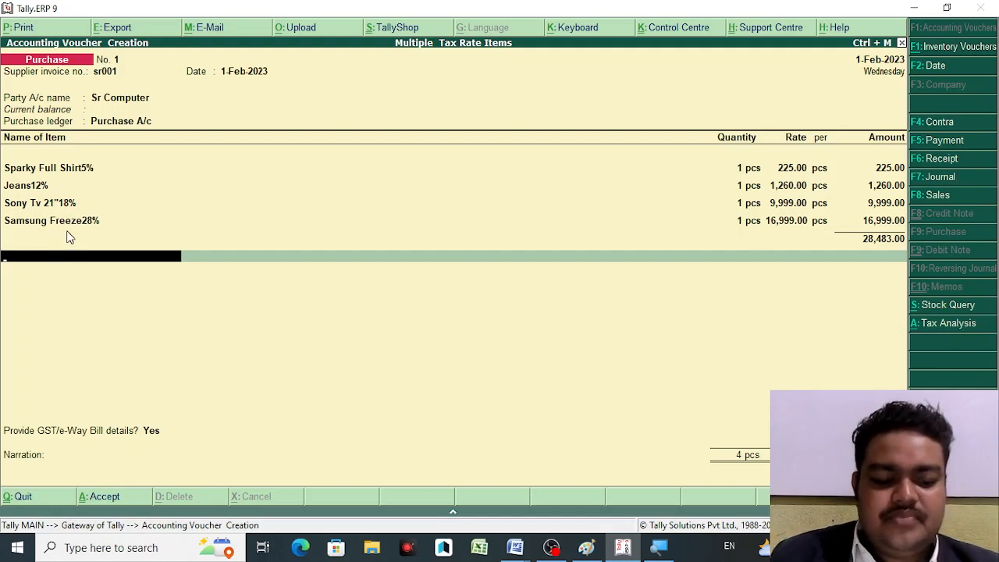
key("space")
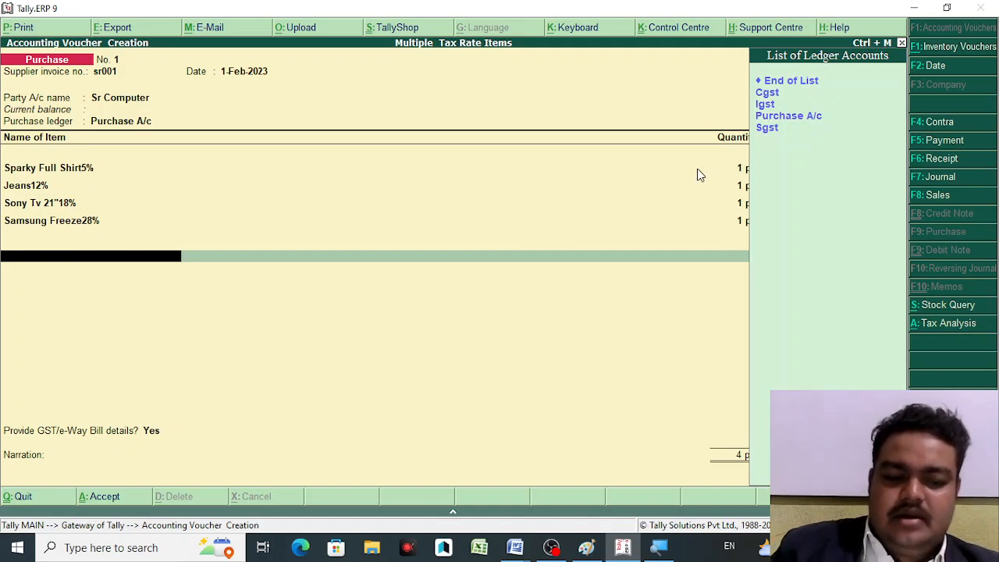
key("BackSpace")
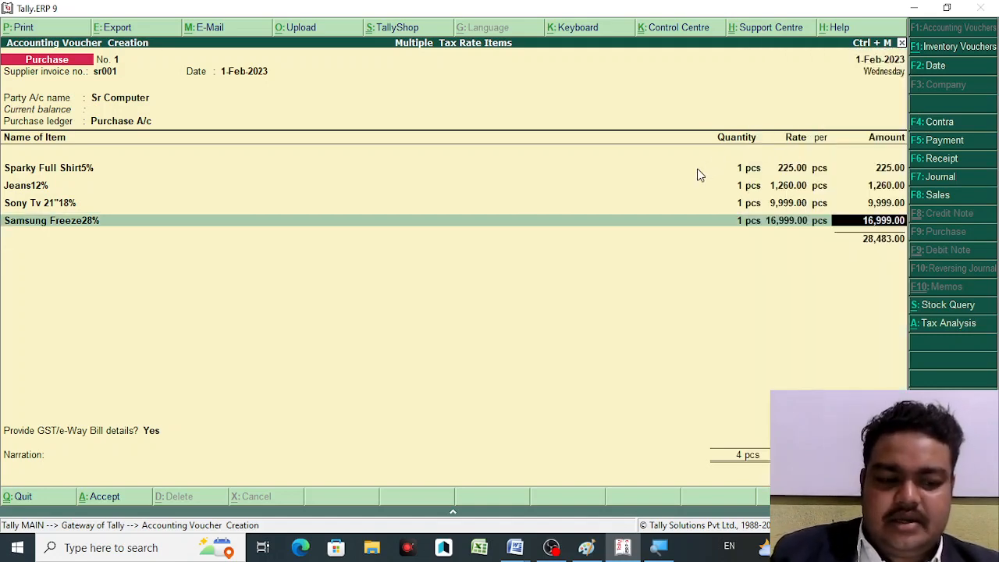
key("Return")
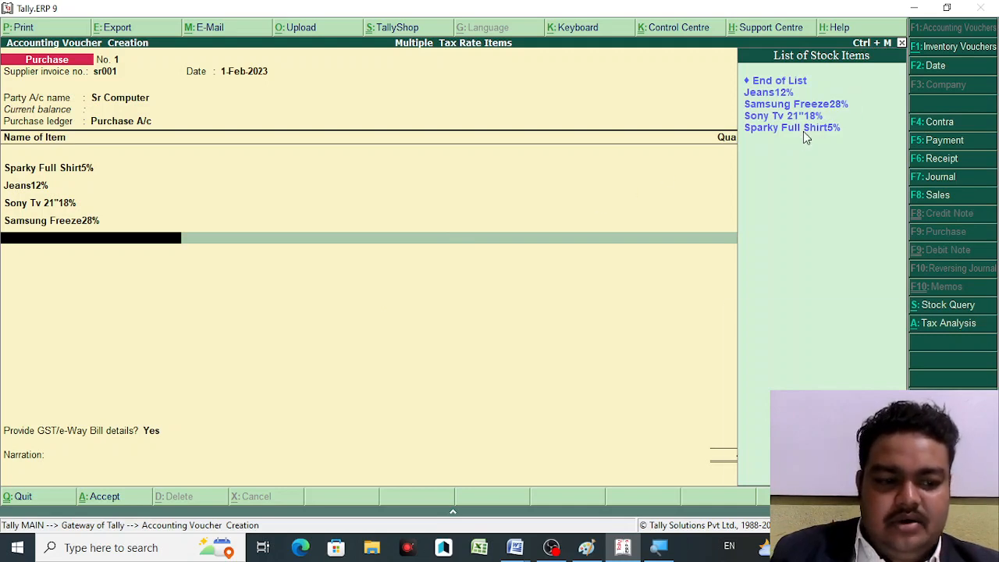
key("Return")
key("Return")
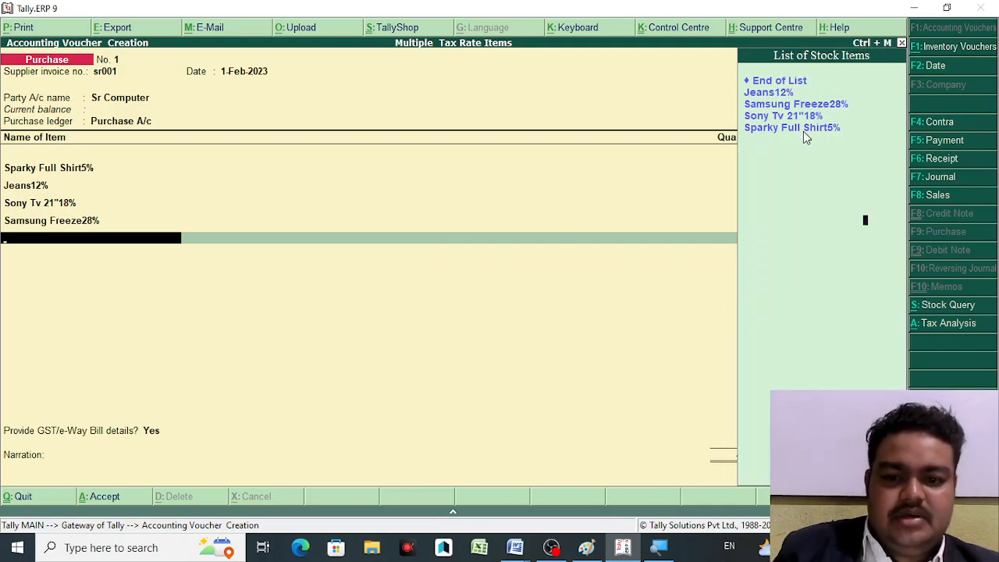
key("BackSpace")
key("Return")
key("Return")
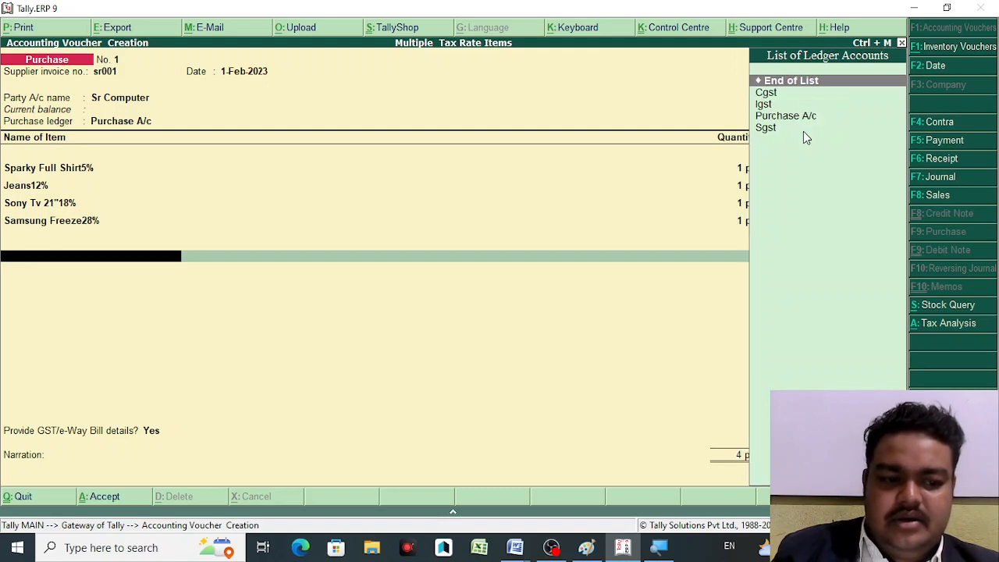
key("space")
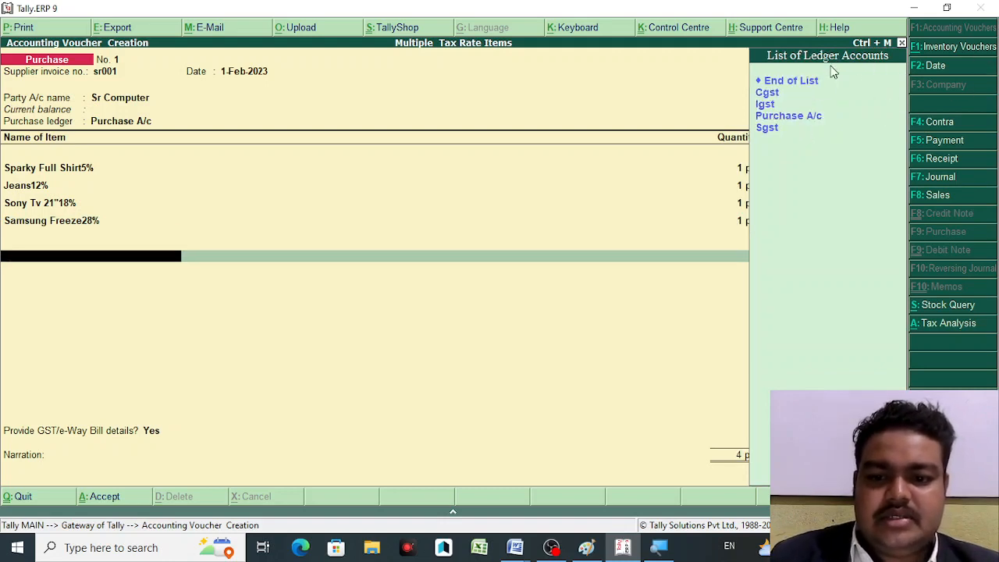
key("BackSpace")
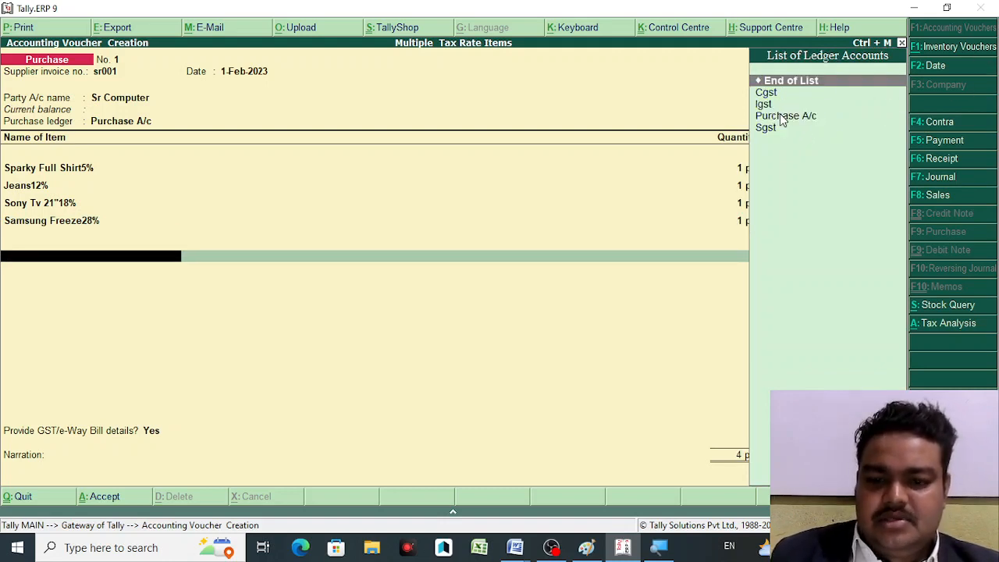
Step: Add the Cgst, Sgst and Igst tax ledgers below the items, accepting blank Cgst and Sgst amounts
key("Down")
key("Return")
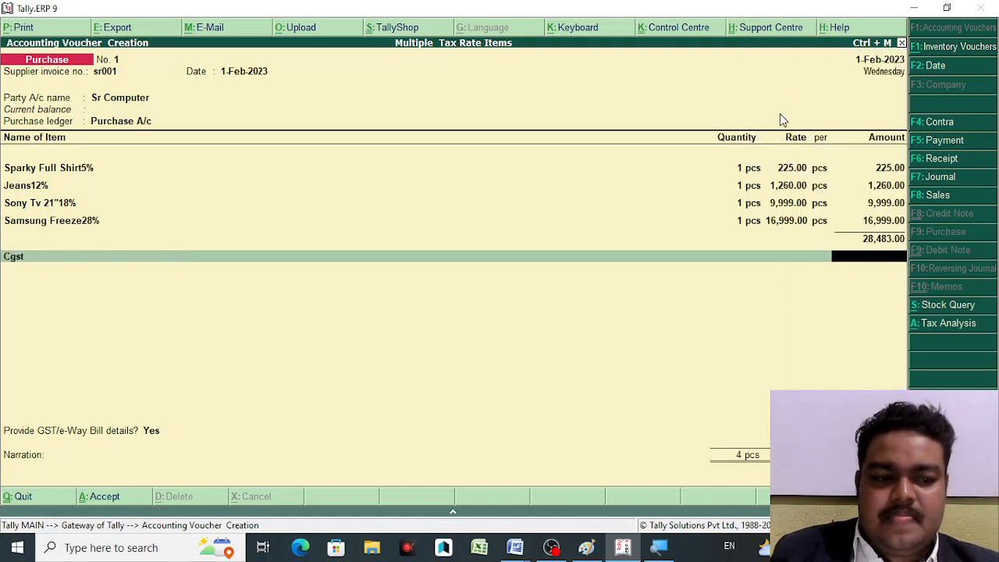
key("Return")
type("S")
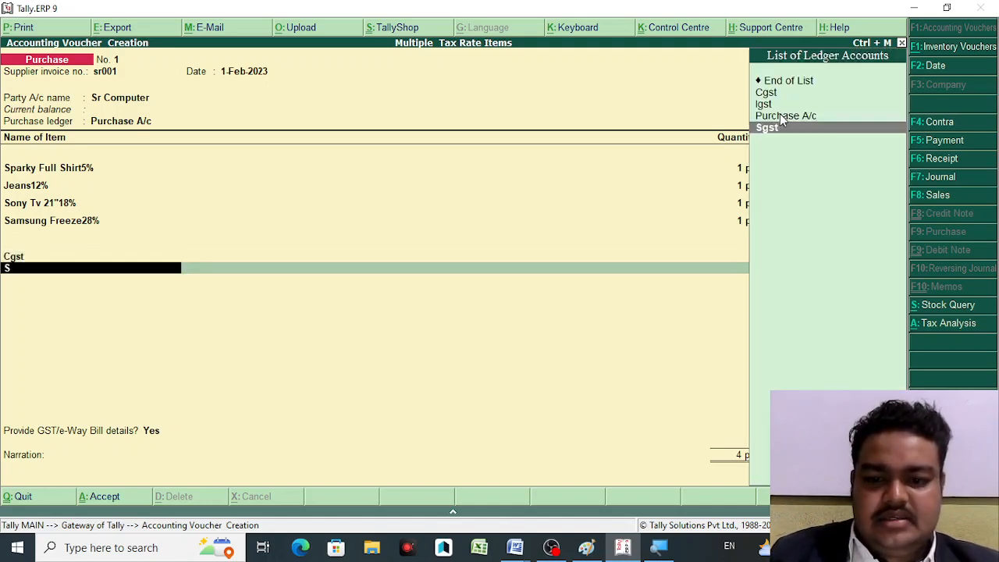
key("Return")
key("Return")
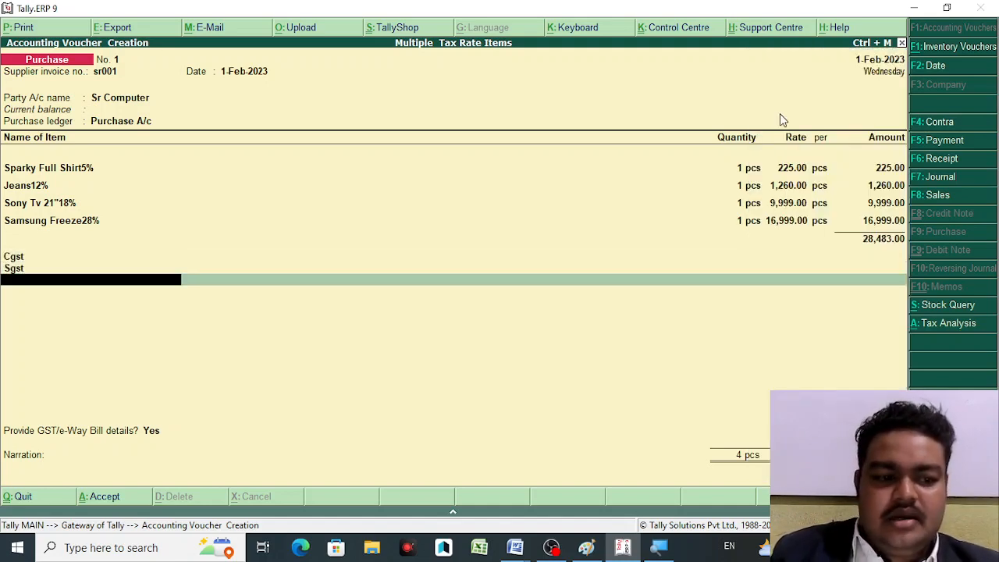
type("I")
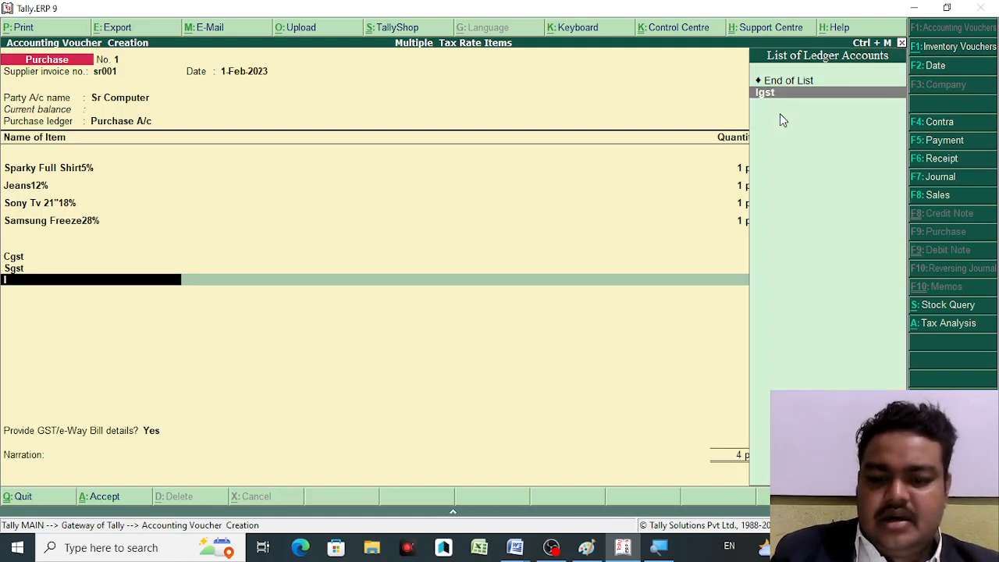
key("Return")
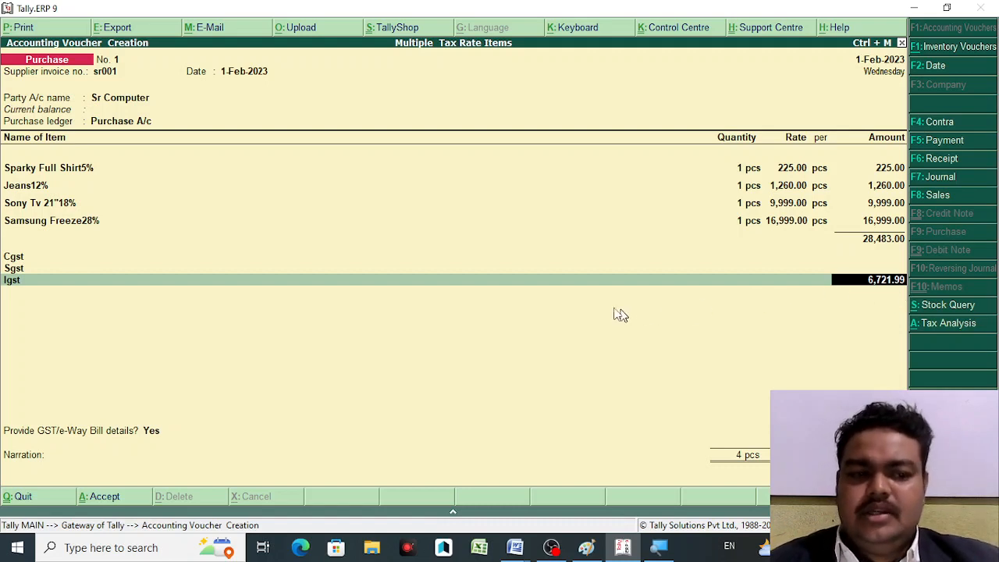
Step: Open the Sr Computer party ledger to check its state setting, and quit it without changes
left_click(137, 97)
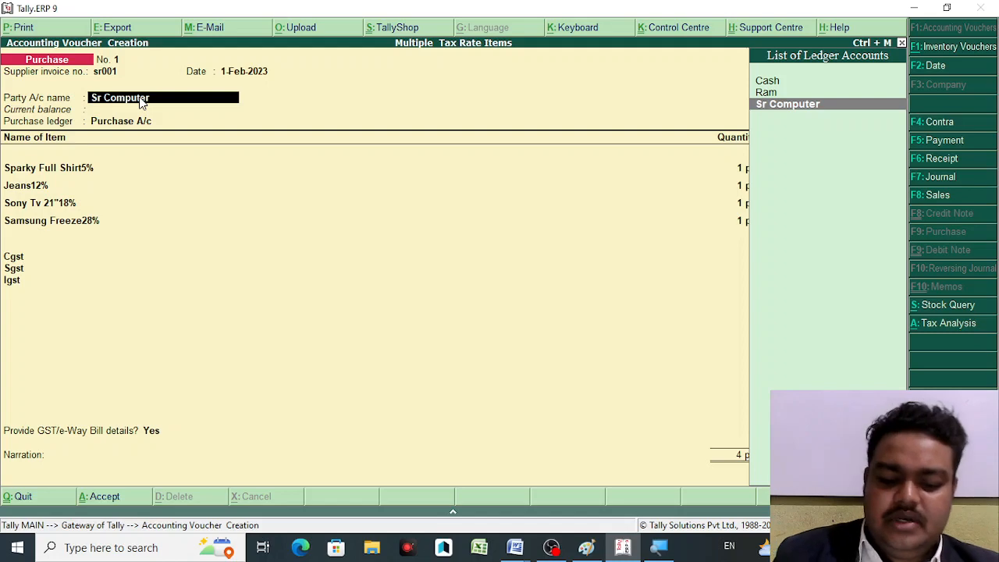
key("ctrl+Return")
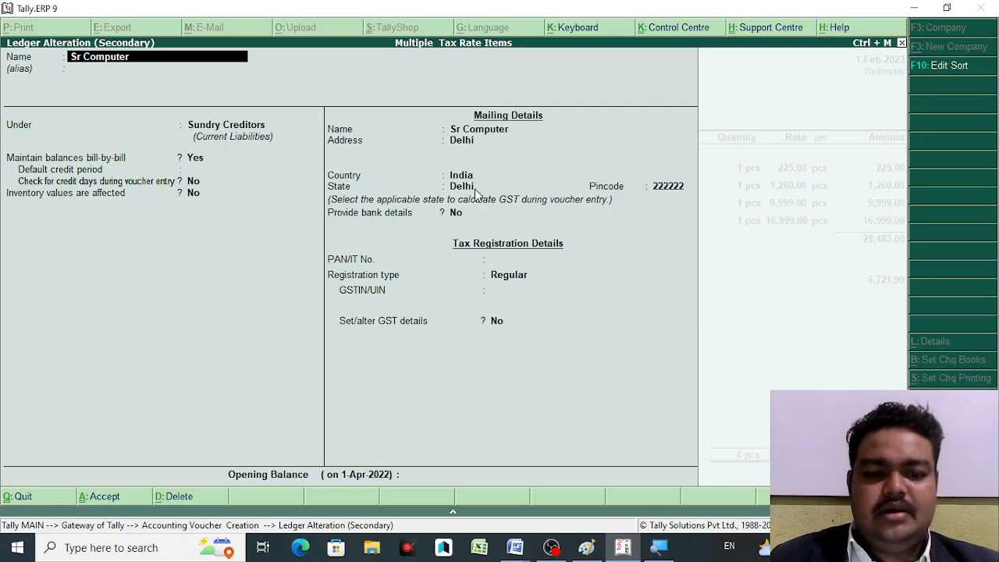
key("Escape")
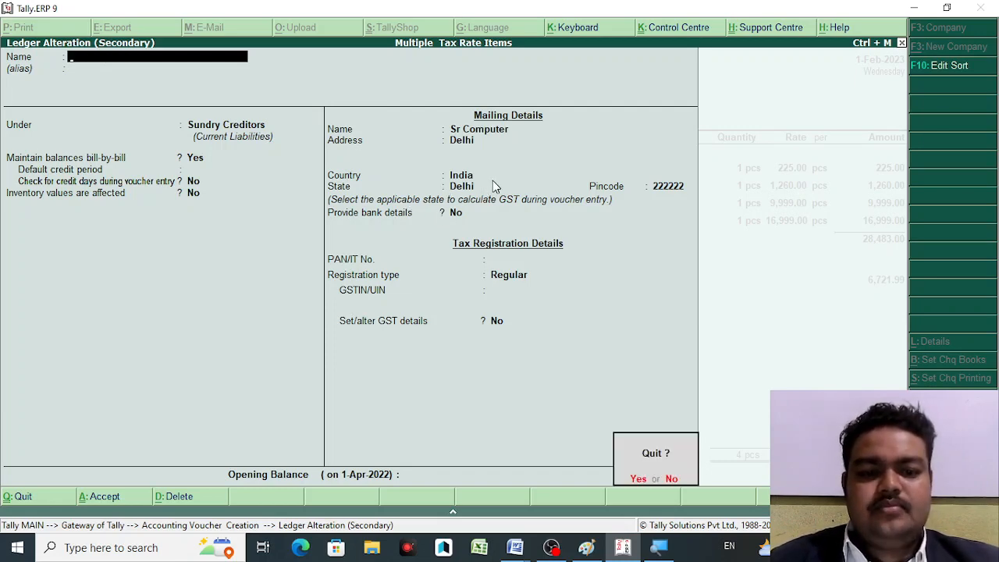
key("Return")
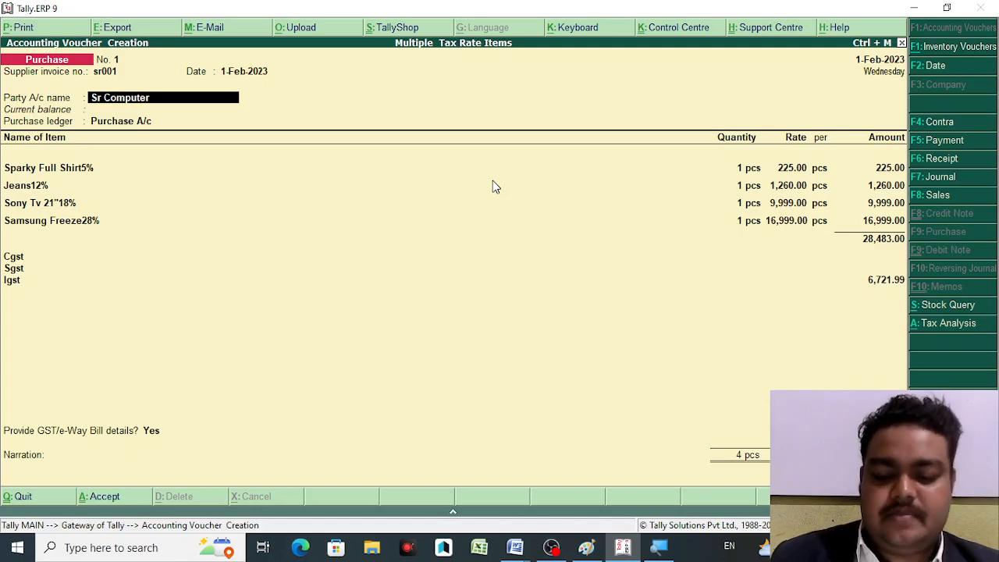
Step: Accept the Sr Computer supplier details with Delhi as the state and Purchase A/c as the ledger, returning to the first item
key("Return")
key("Return")
key("Return")
key("Return")
key("Return")
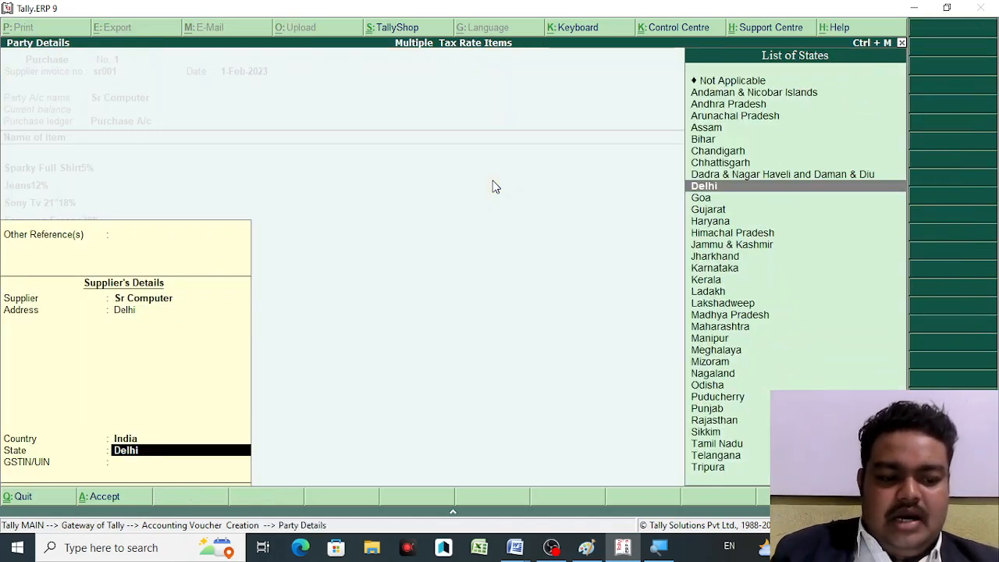
key("Return")
key("Return")
key("Return")
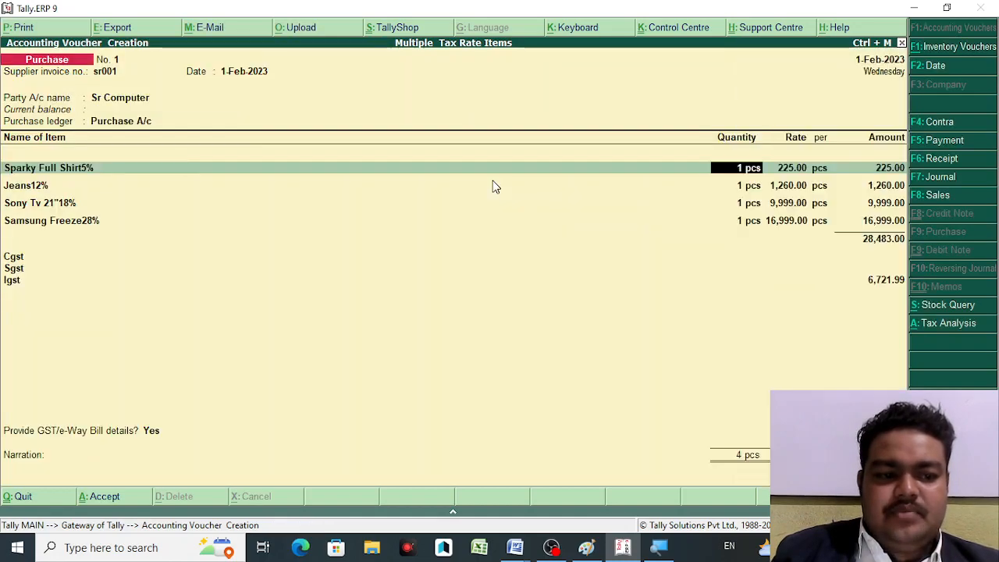
Step: Keep the existing quantities, rates and units of the first three items and proceed to the quantity of Samsung Freeze28%
key("Return")
key("Return")
key("Return")
key("Return")
key("Return")
key("Return")
key("Return")
key("Return")
key("Return")
key("Return")
key("Return")
key("Return")
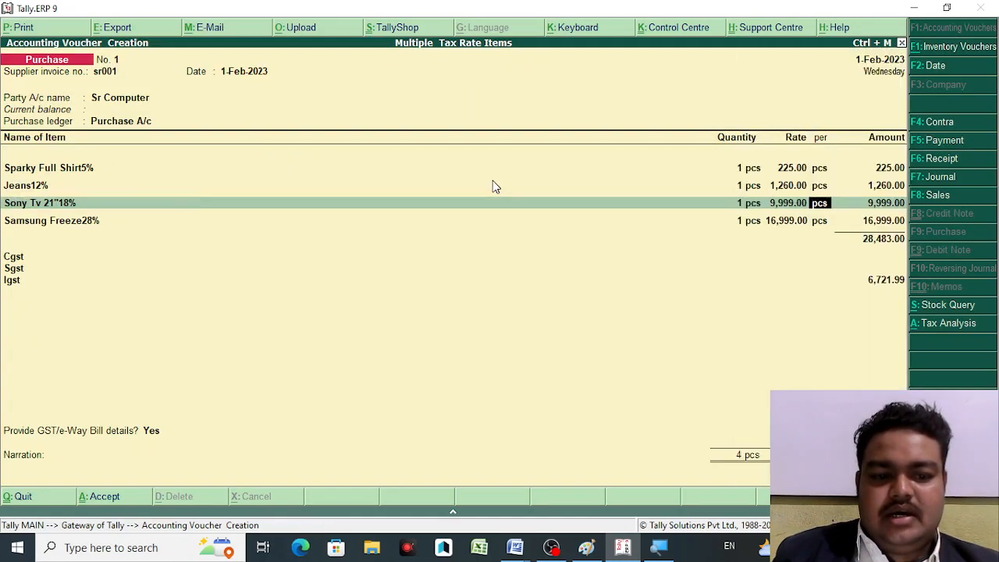
key("Return")
key("Return")
key("Return")
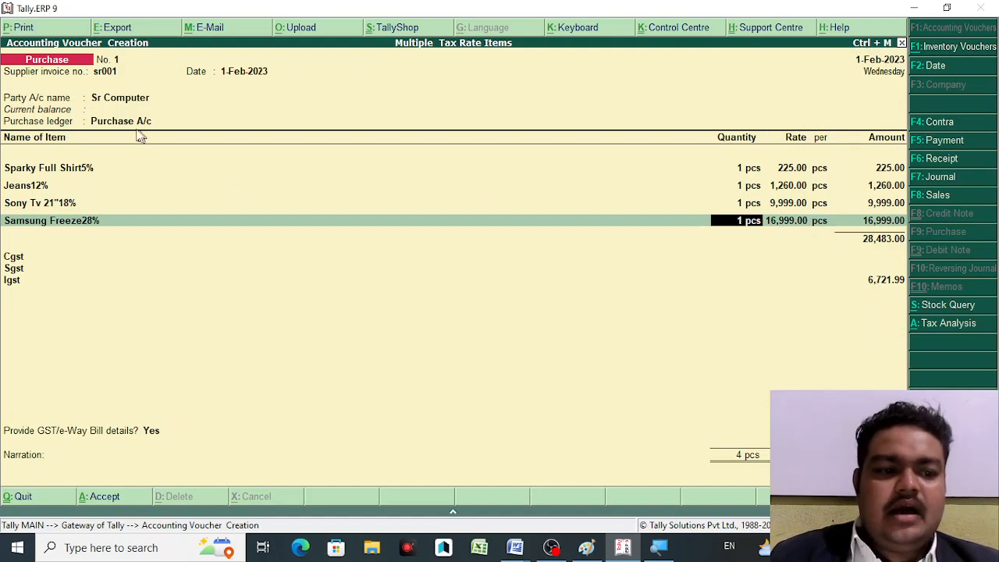
Step: Start creating a new ledger from the voucher's party account and enter the supplier's full name as its name
left_click(137, 103)
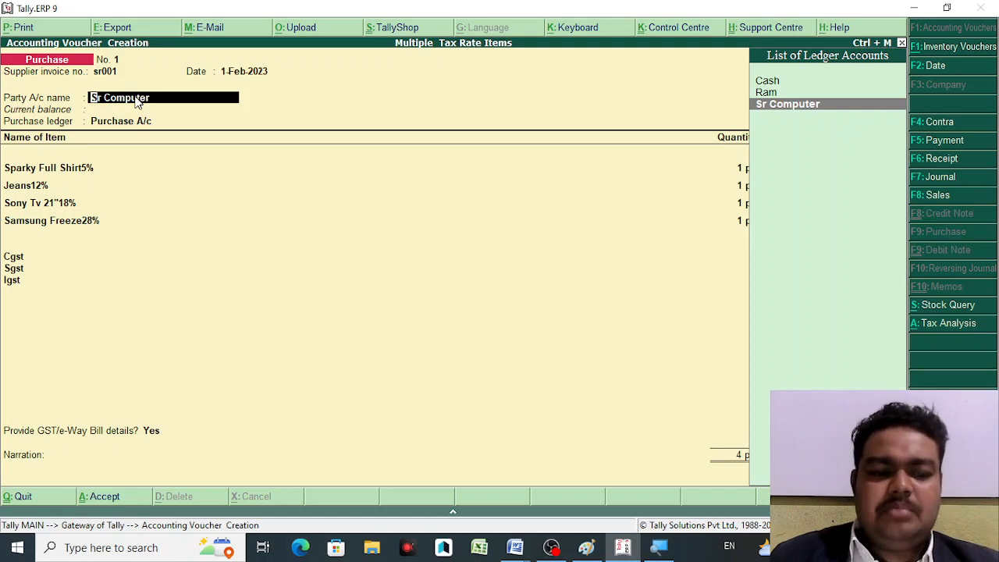
key("alt+c")
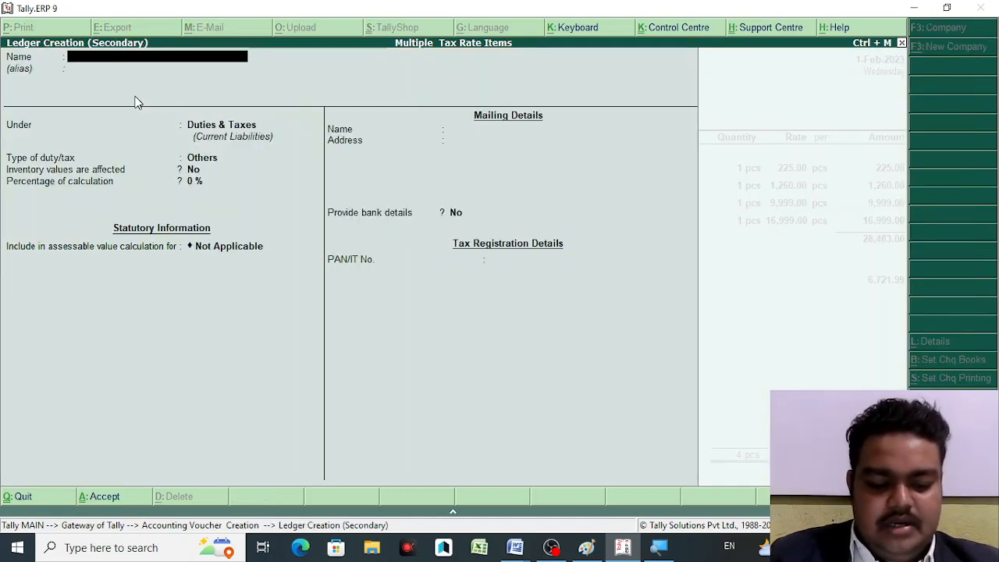
type("Anu")
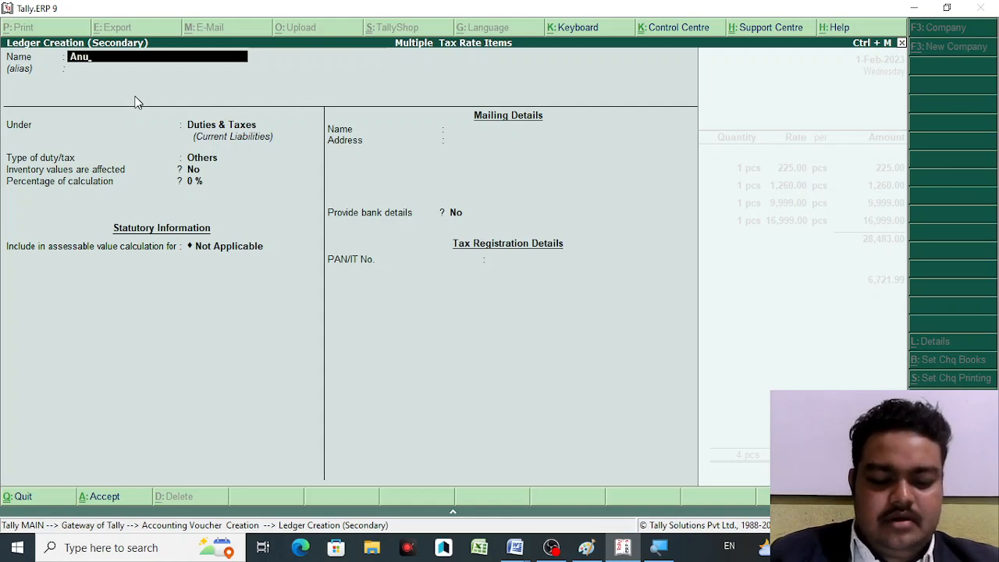
type("pam Vastr")
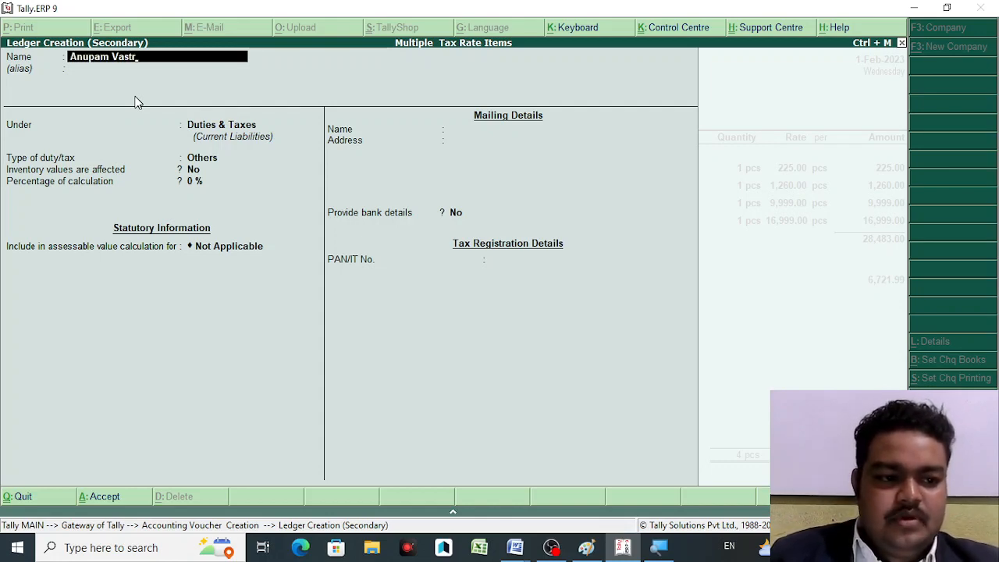
type("a")
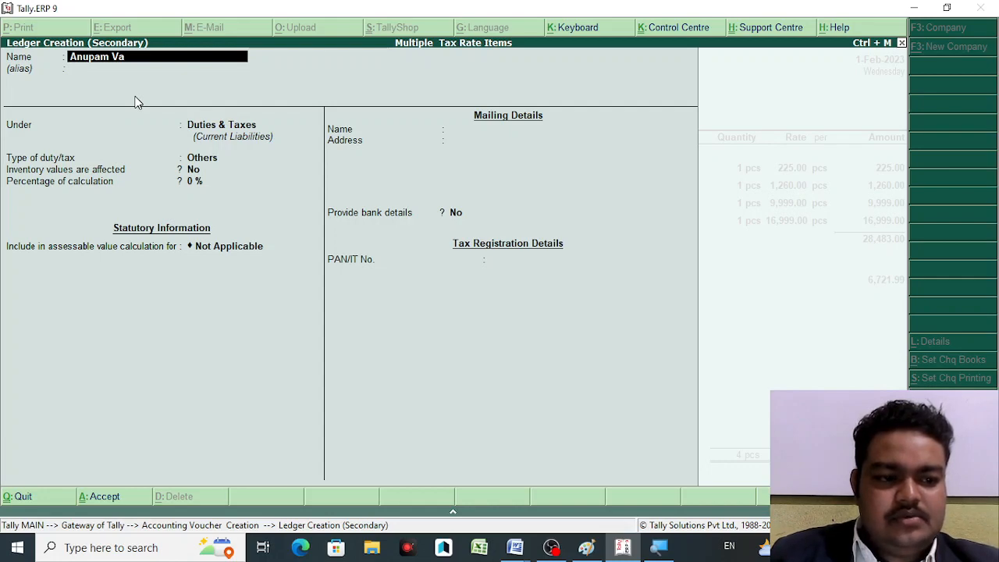
type("rdwa")
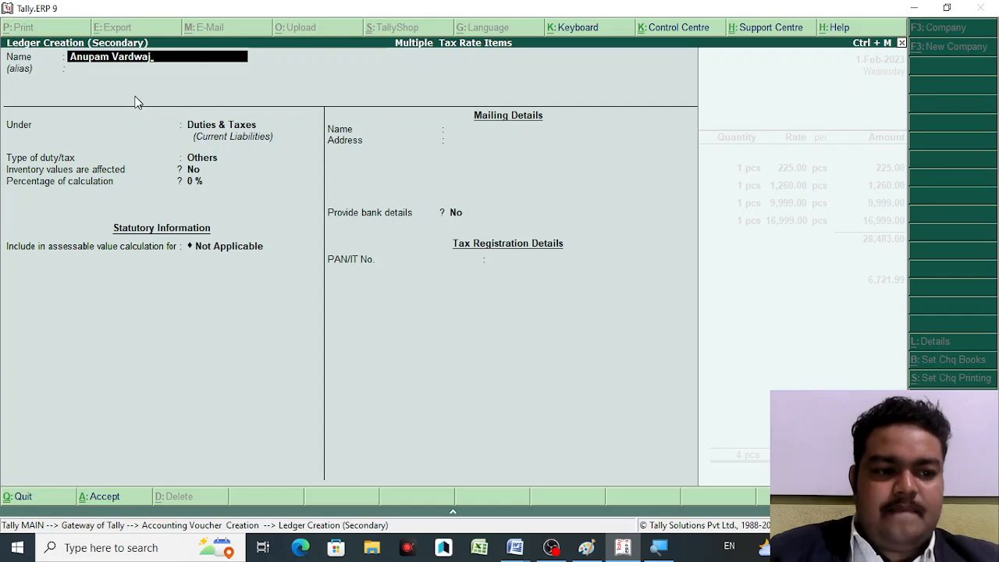
type("j")
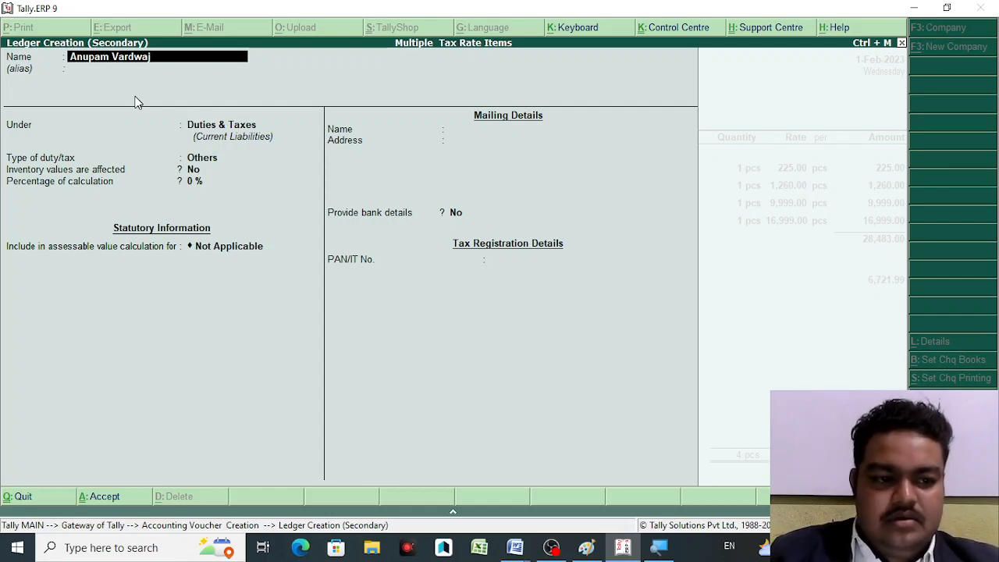
type(" Dressed")
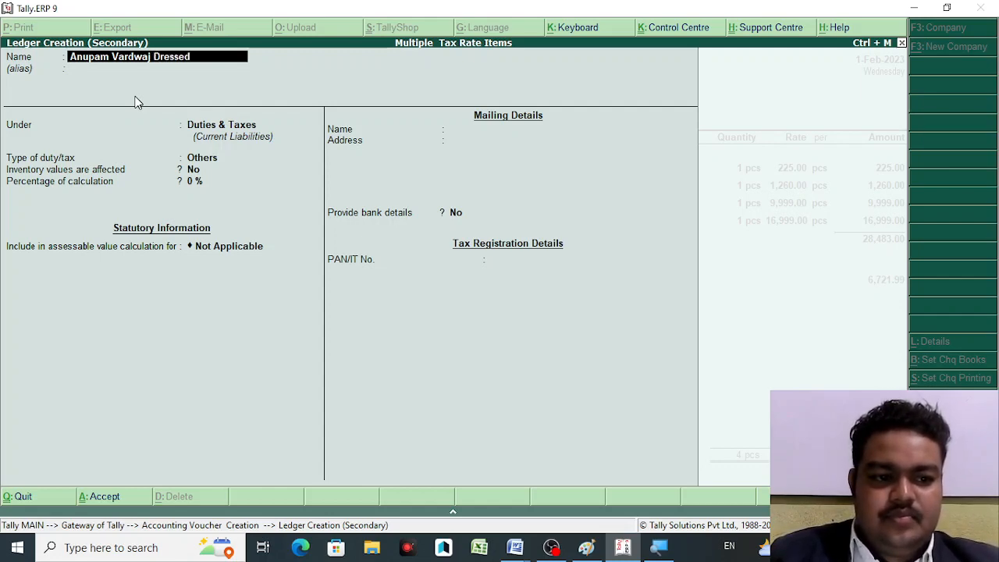
type(" V")
key("BackSpace")
key("BackSpace")
key("BackSpace")
key("BackSpace")
key("BackSpace")
key("BackSpace")
key("BackSpace")
key("BackSpace")
key("BackSpace")
key("BackSpace")
key("BackSpace")
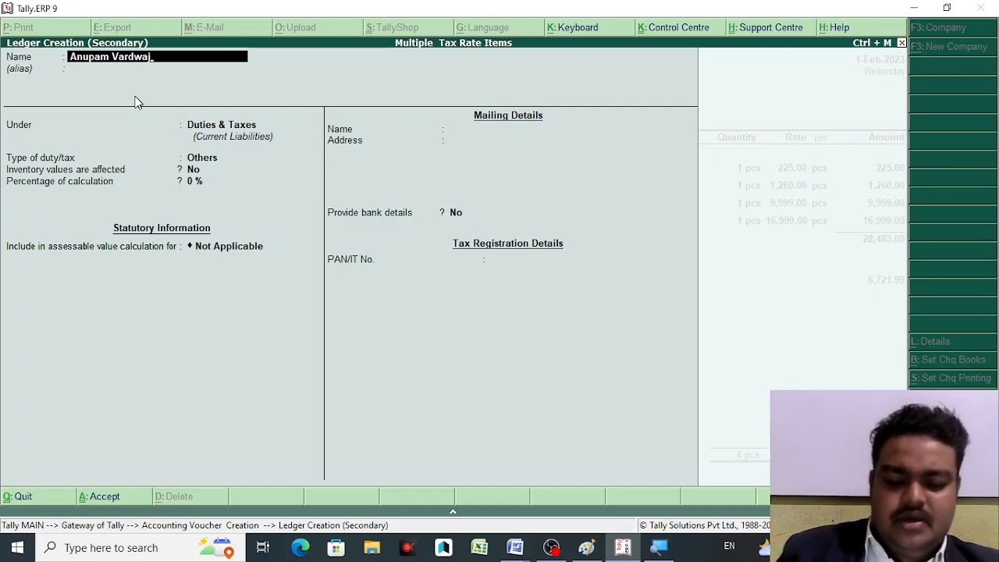
Step: Leave the new ledger's alias blank and place it under the Sundry Creditors group
key("Return")
key("Return")
type("Sun")
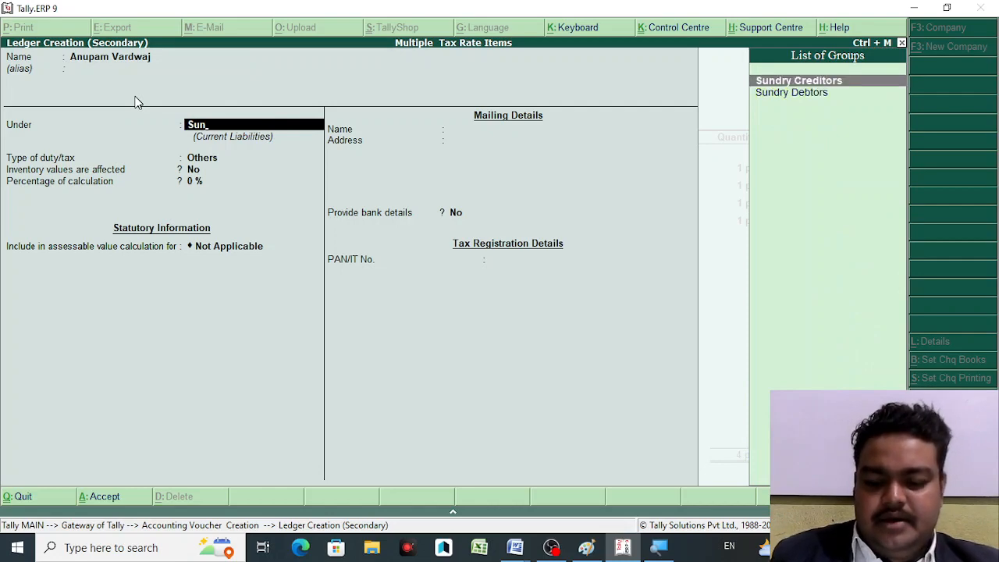
key("Return")
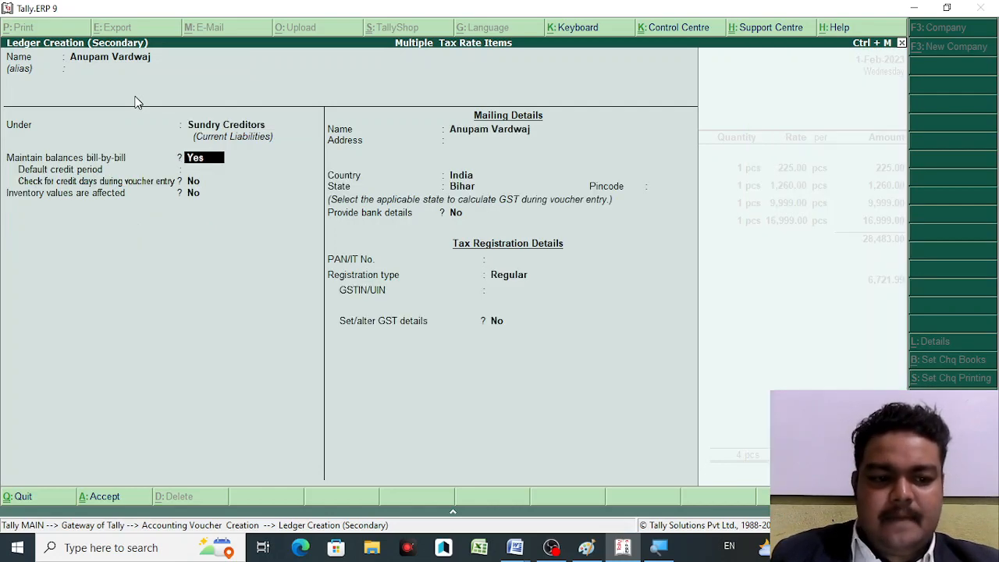
Step: Accept the remaining ledger defaults with country India, state Bihar and Regular registration, and save the new supplier ledger
key("Return")
key("Return")
key("Return")
key("Return")
key("Return")
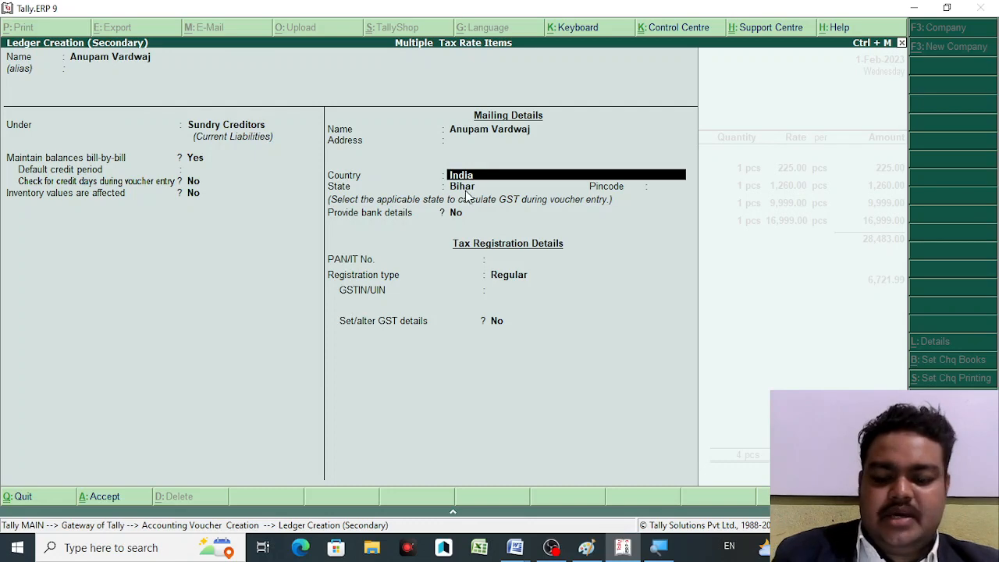
key("Return")
key("Return")
key("Return")
key("Return")
key("Return")
key("Return")
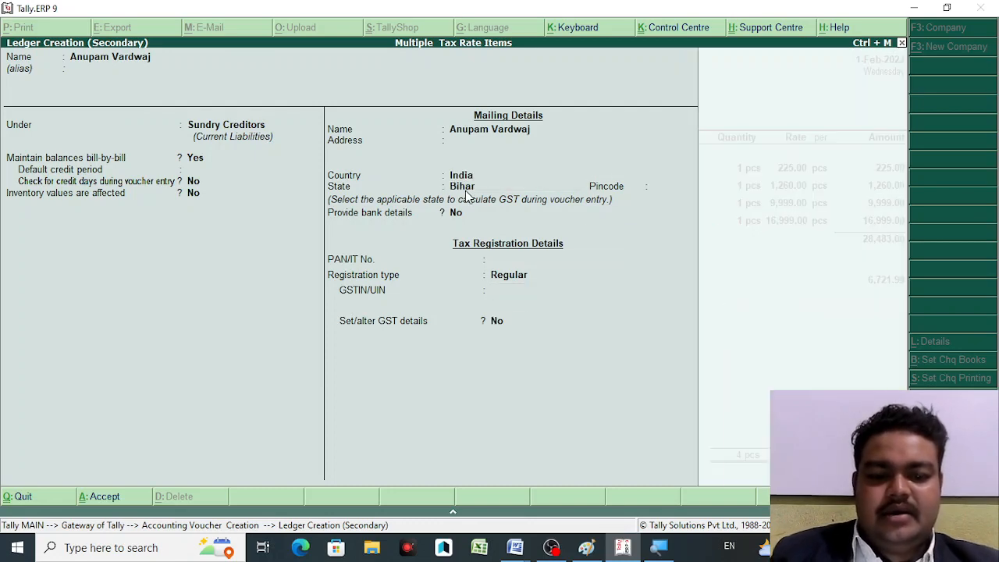
key("Return")
key("Return")
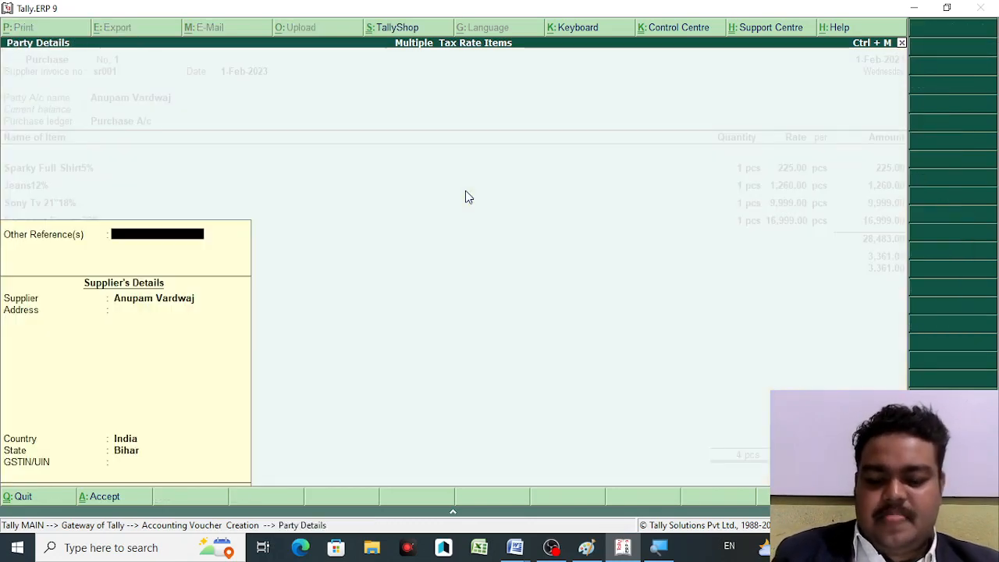
Step: Accept the new supplier's party details with Bihar as the state and Purchase A/c as the ledger, and go to the Igst line
key("Return")
key("Return")
key("Return")
key("Return")
key("Return")
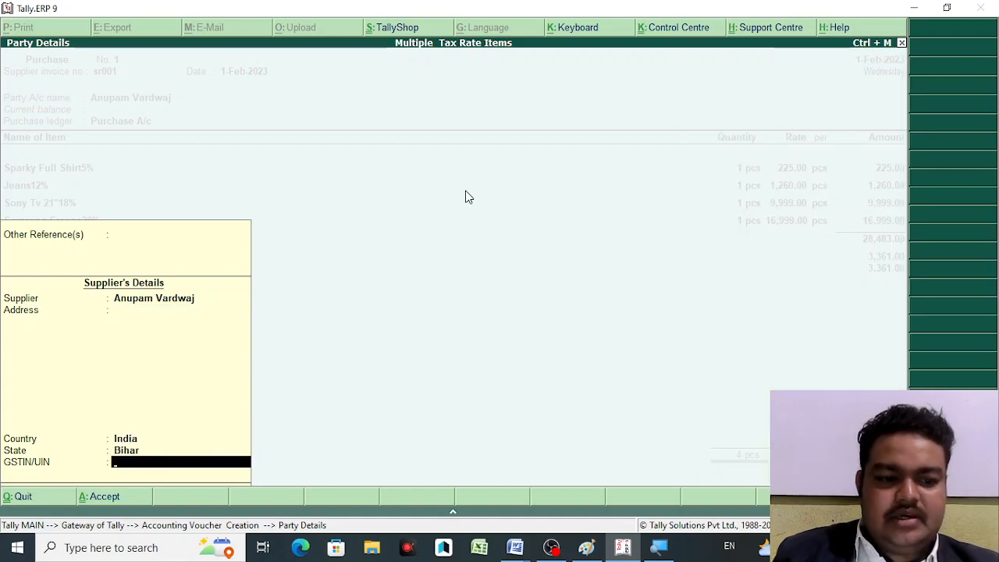
key("Return")
key("Return")
key("Return")
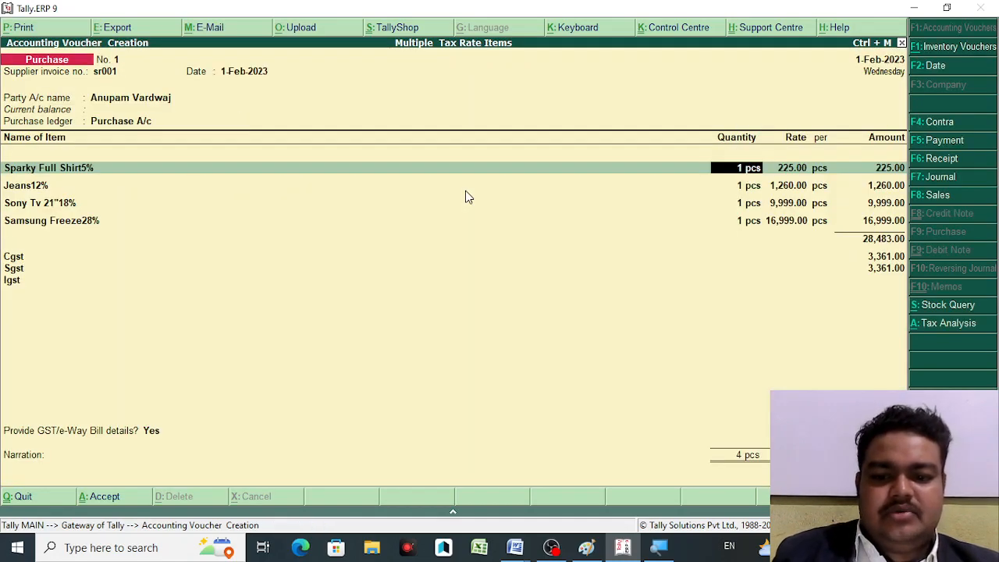
left_click(15, 284)
key("Return")
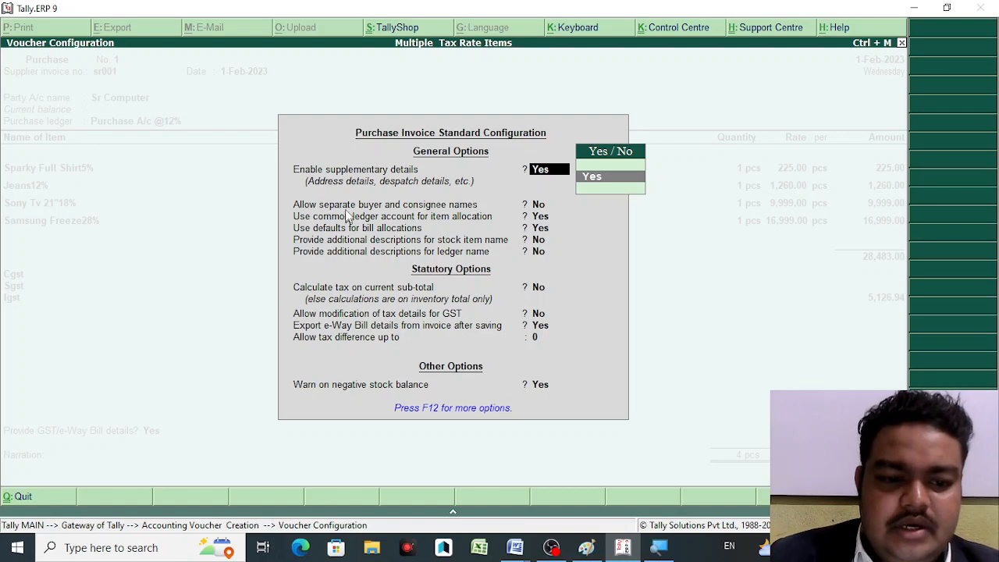
Step: Set the purchase invoice configuration option Use common ledger account for item allocation to No and accept the configuration
key("BackSpace")
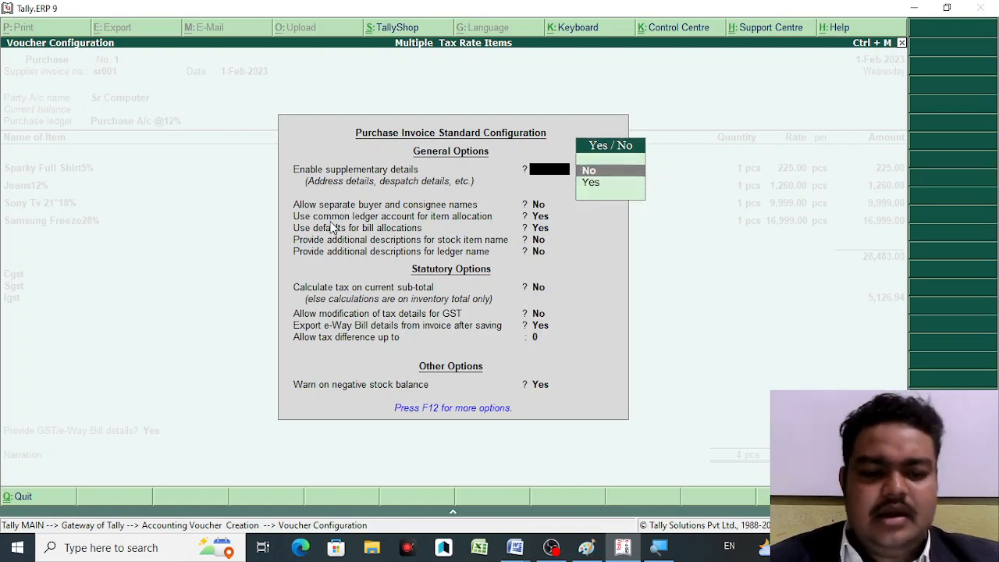
key("Escape")
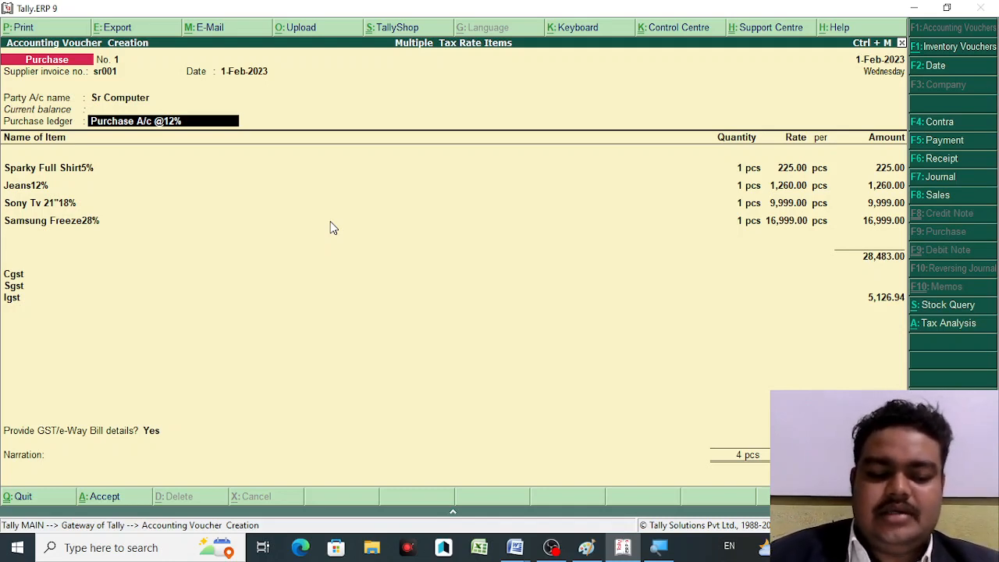
key("F12")
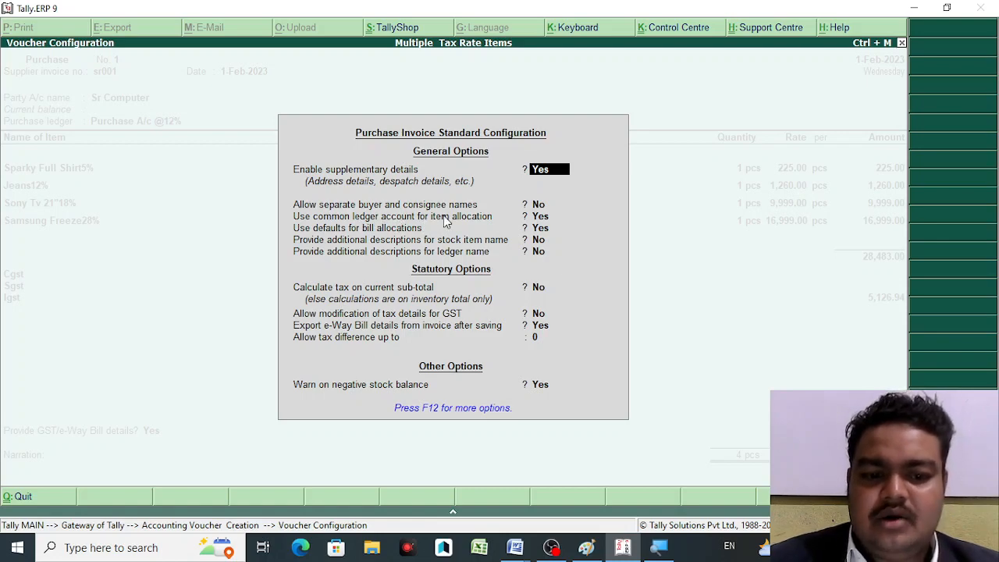
left_click(542, 216)
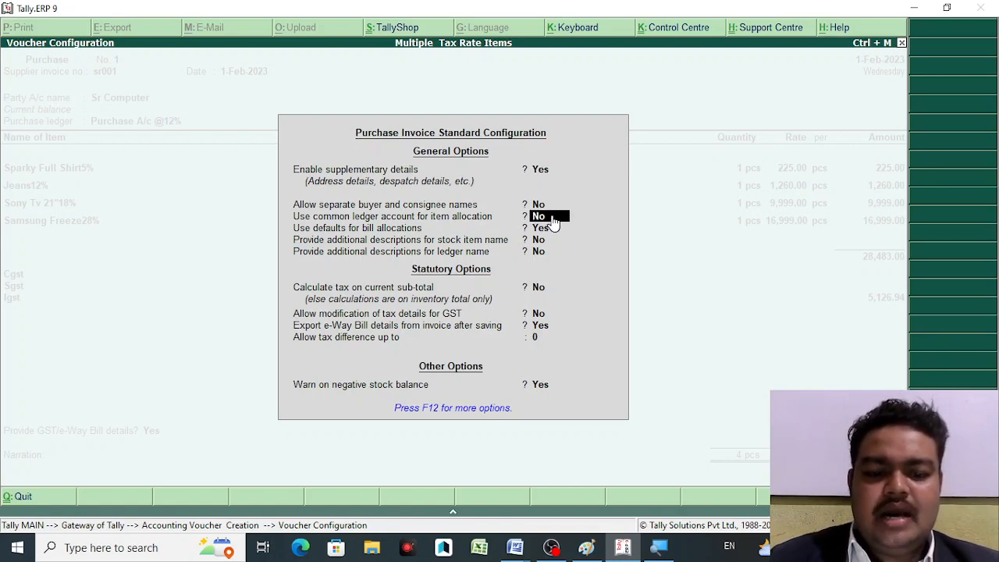
key("Return")
key("Return")
key("Return")
key("Return")
key("Return")
key("Return")
key("Return")
key("Return")
key("Return")
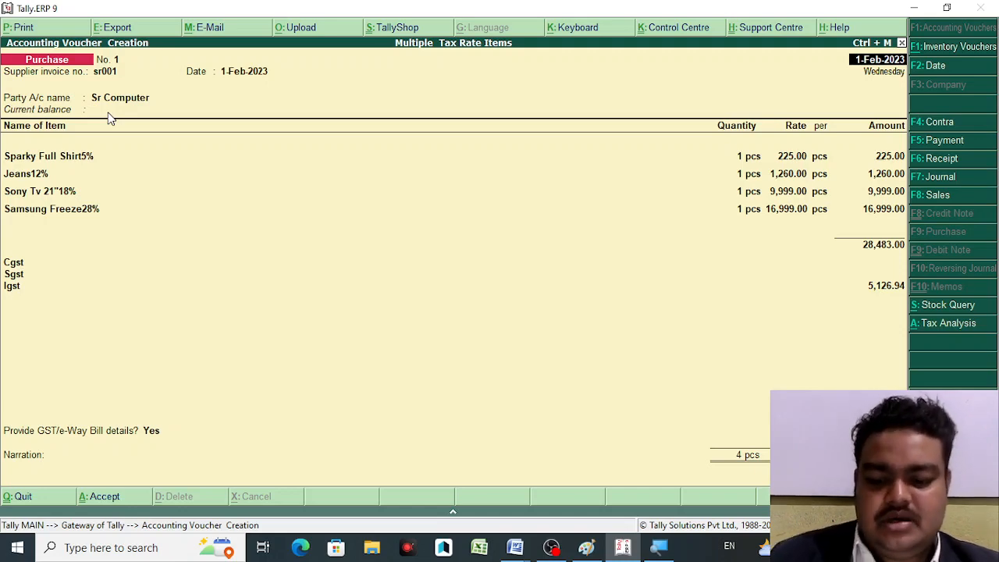
Step: Accept the voucher date, supplier invoice number sr001 and Sr Computer party details with state Delhi, proceeding to the first item
key("Return")
key("Return")
key("Return")
key("Return")
key("Return")
key("Return")
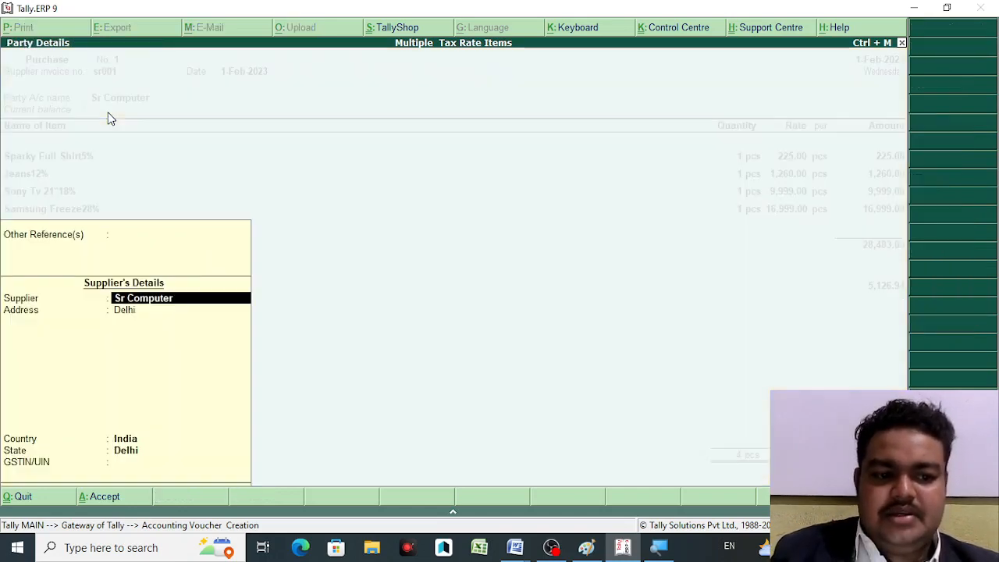
key("Return")
key("Return")
key("Return")
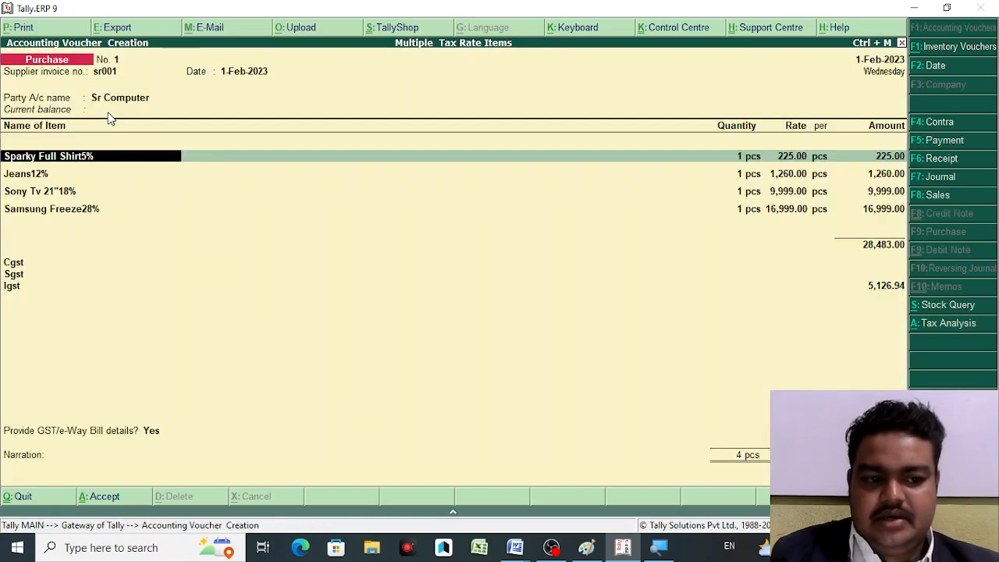
Step: Keep the Sparky Full Shirt5% line at 1 pcs and 225.00, and bring up its accounting details
key("Return")
key("Return")
key("Return")
key("Return")
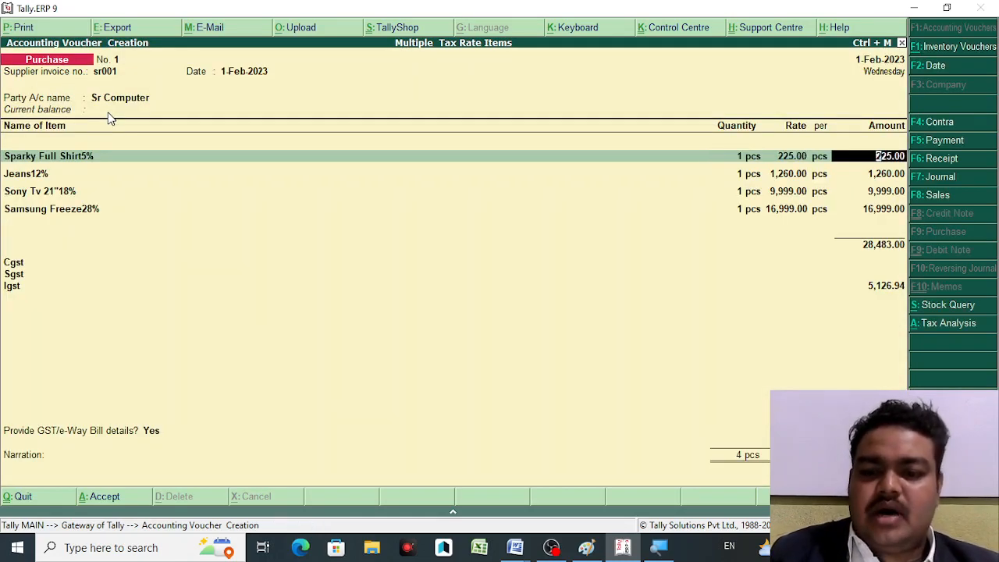
key("Return")
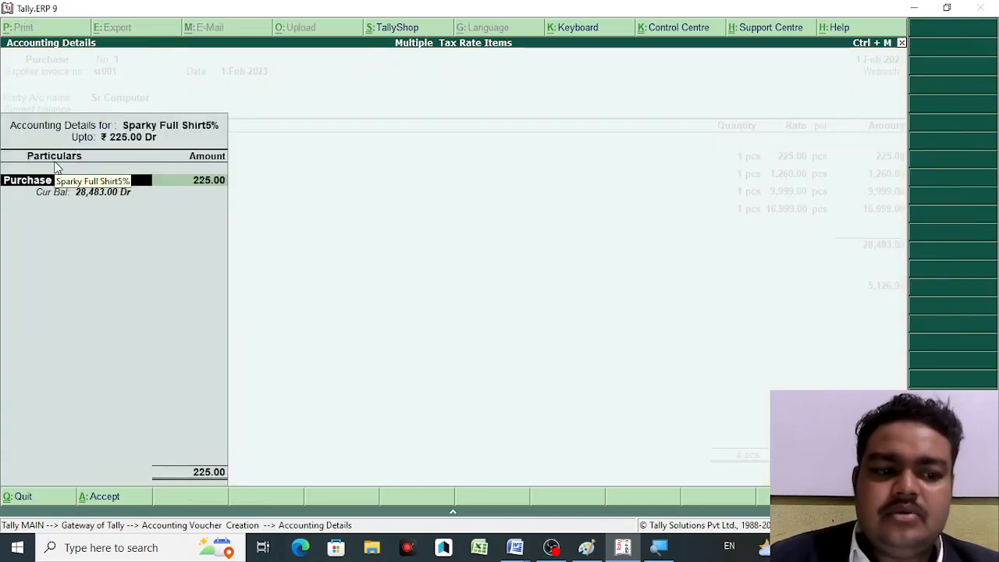
Step: Create a new ledger named Purchase @5%Igst under Purchase Accounts from the Sparky Full Shirt5% accounting details
key("space")
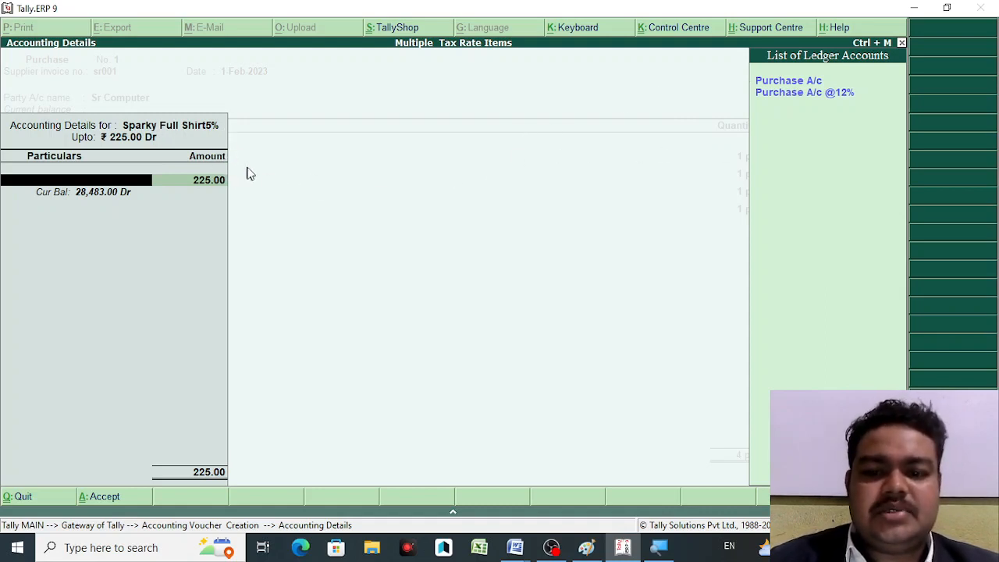
key("alt+c")
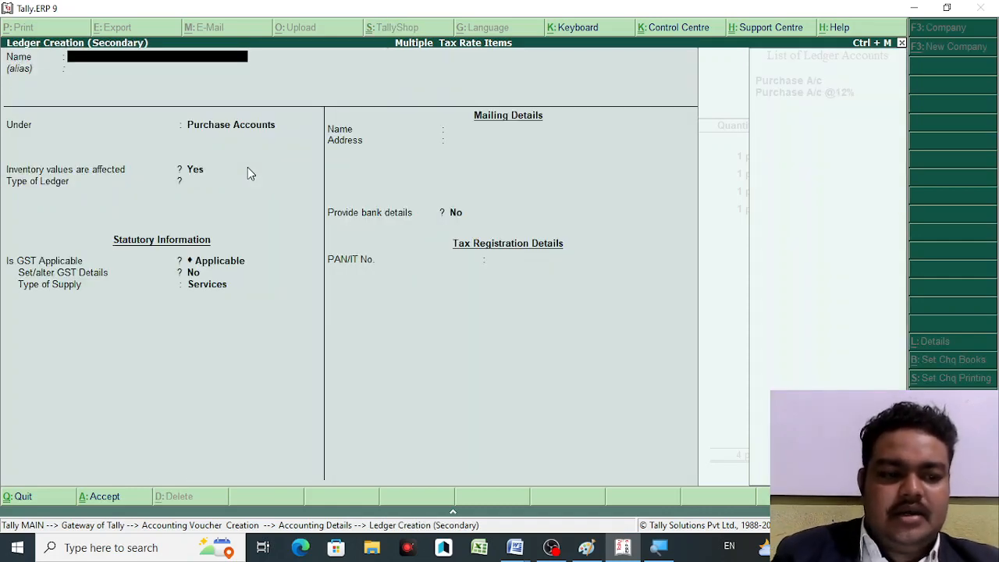
type("Pur")
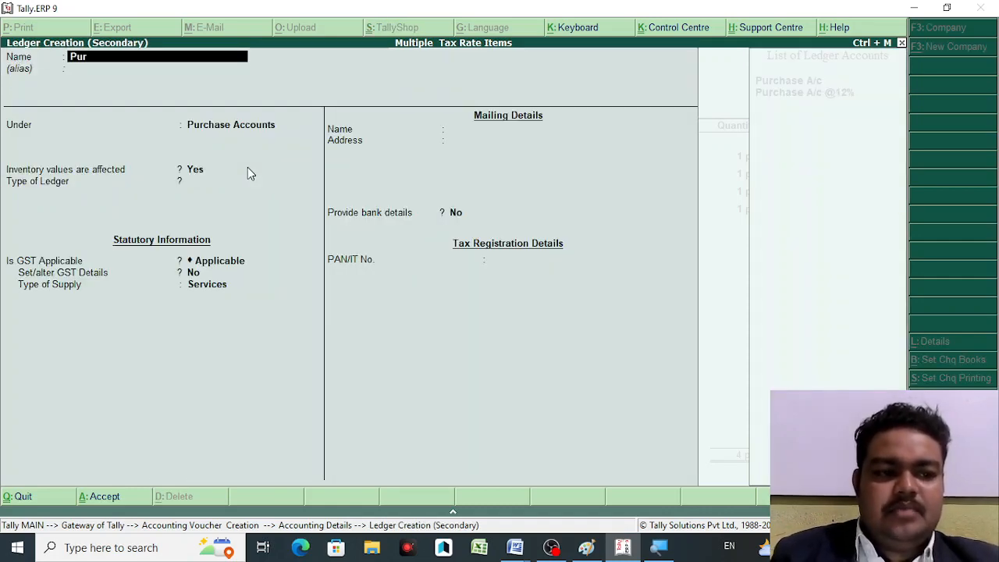
type("chase")
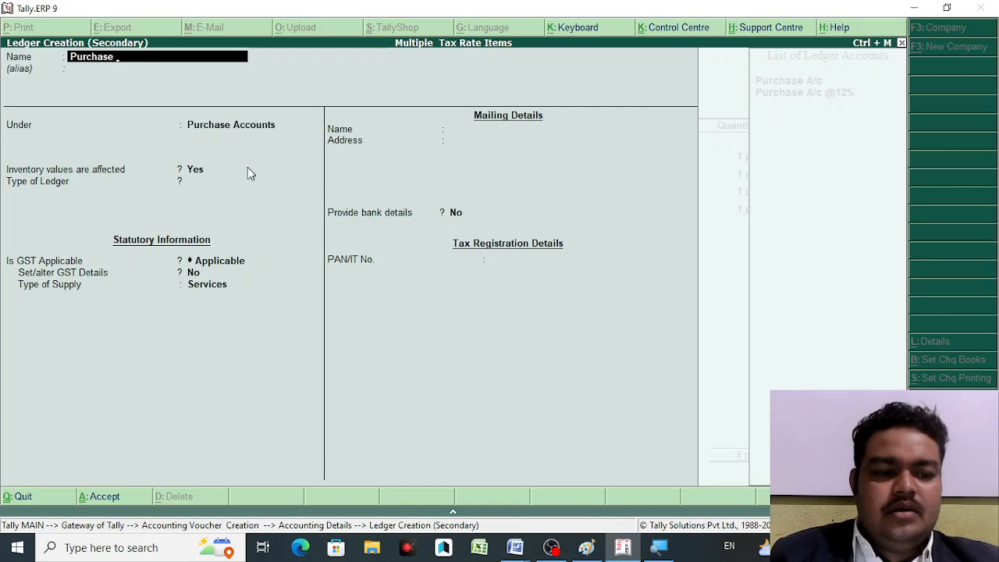
type(" @")
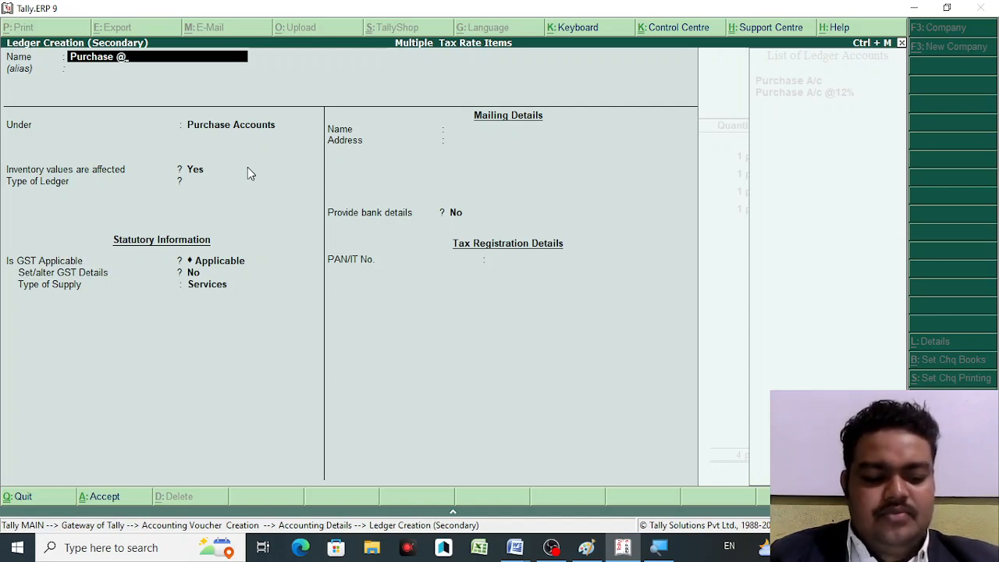
type("5%")
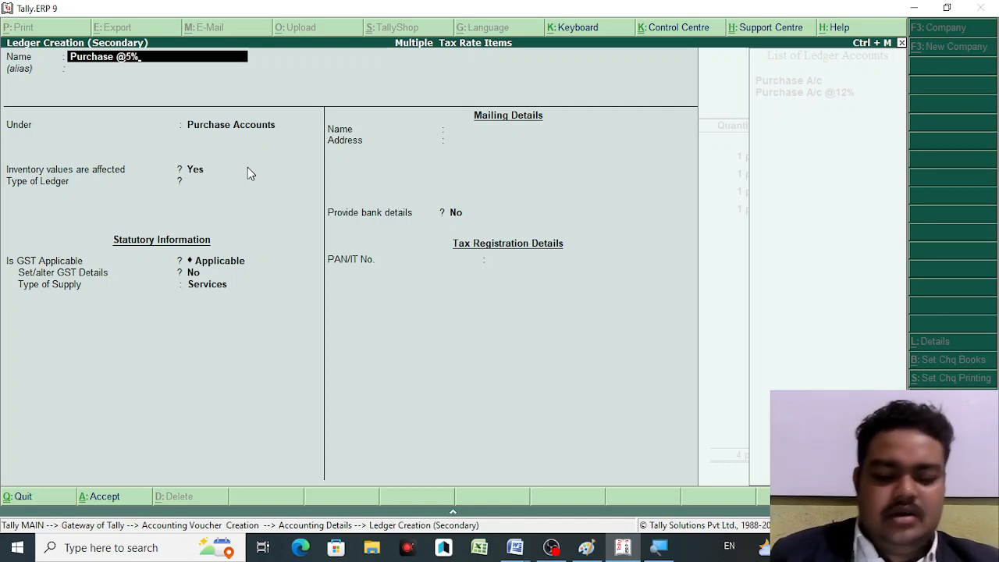
type("Igst")
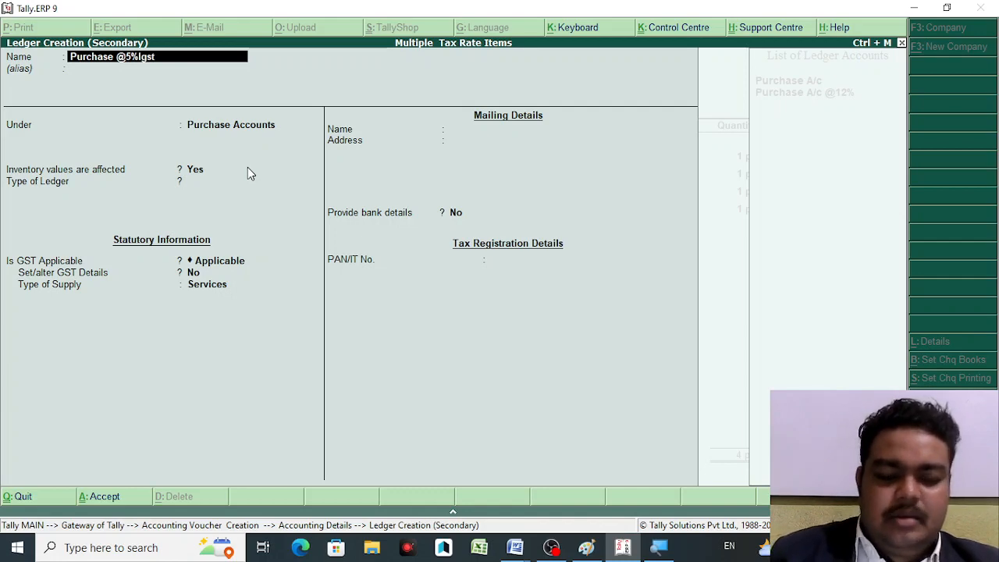
key("Return")
key("Return")
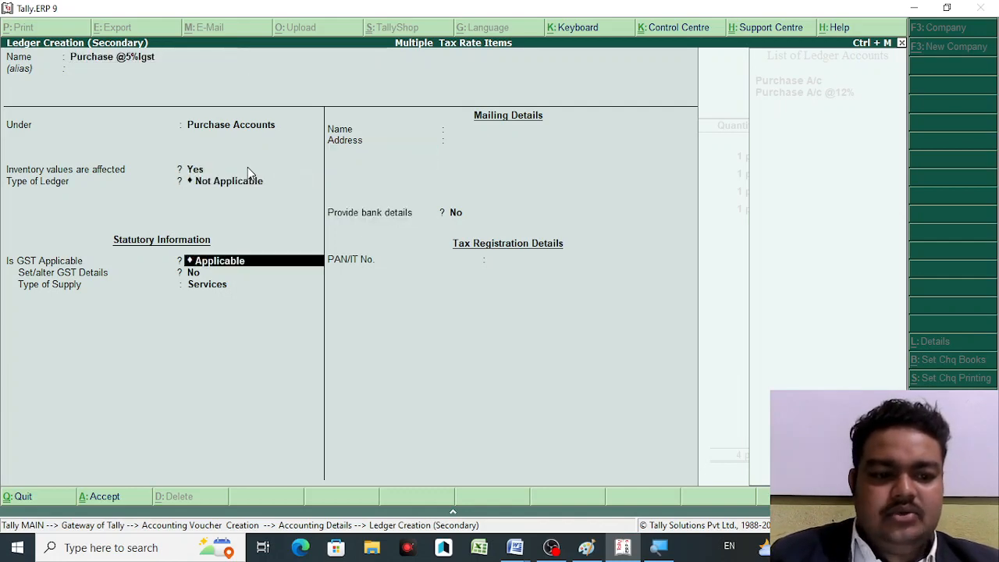
Step: Enable GST details for the new ledger with nature of transaction Interstate Purchase Taxable and 5% integrated tax
key("Return")
type("y")
key("Return")
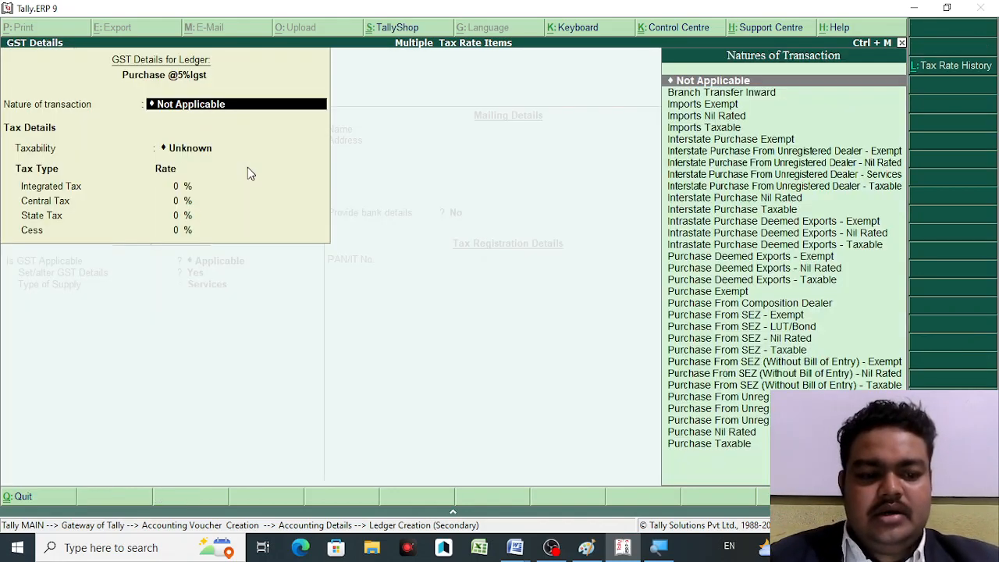
type("Pu")
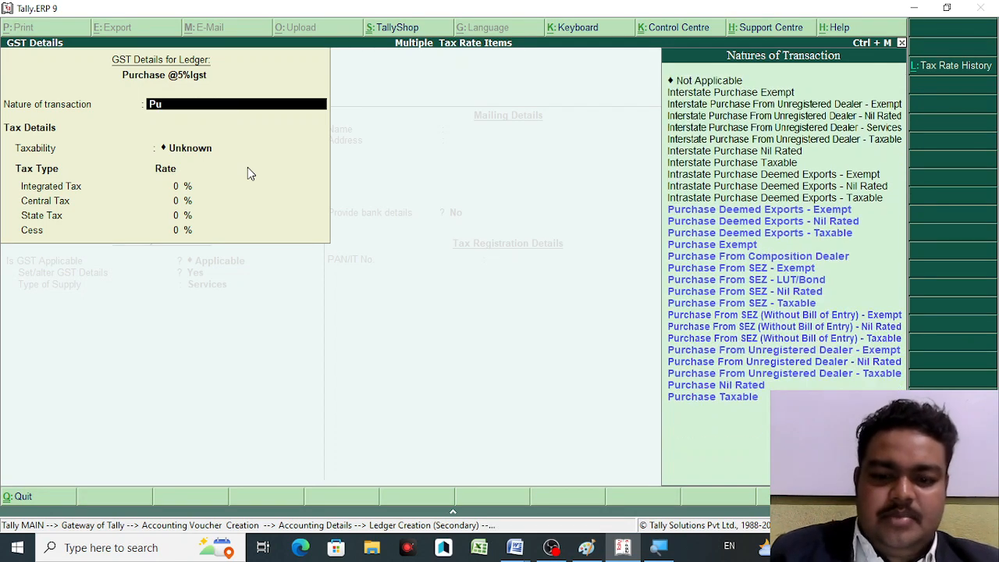
key("Down")
key("Down")
key("Down")
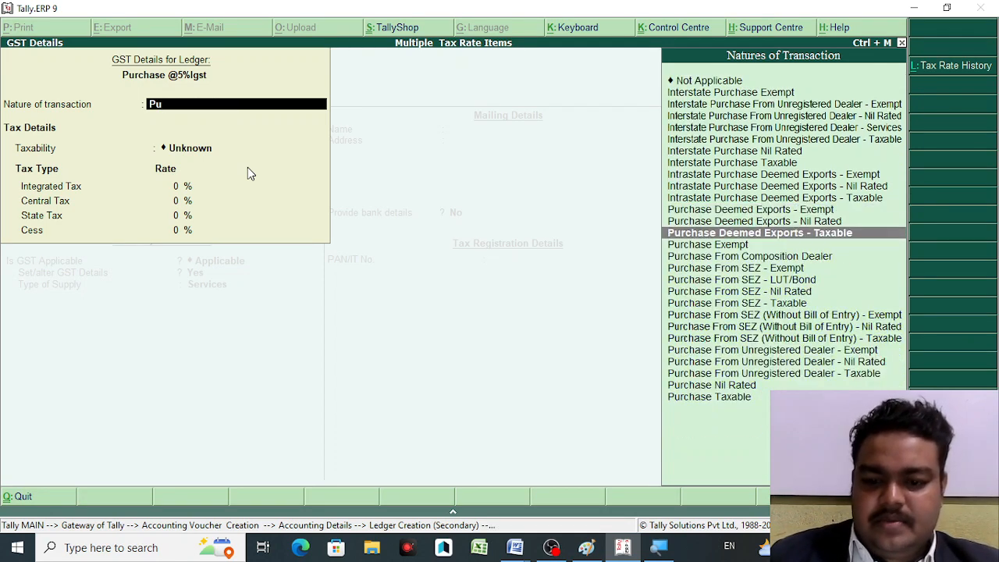
key("Up")
key("Up")
key("Up")
key("Up")
key("Up")
key("Up")
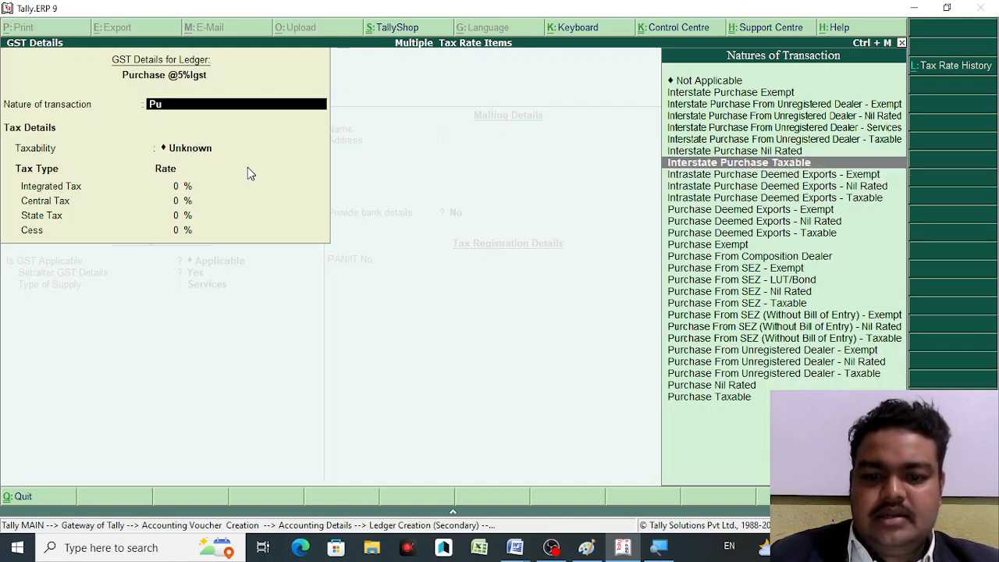
key("Return")
type("5")
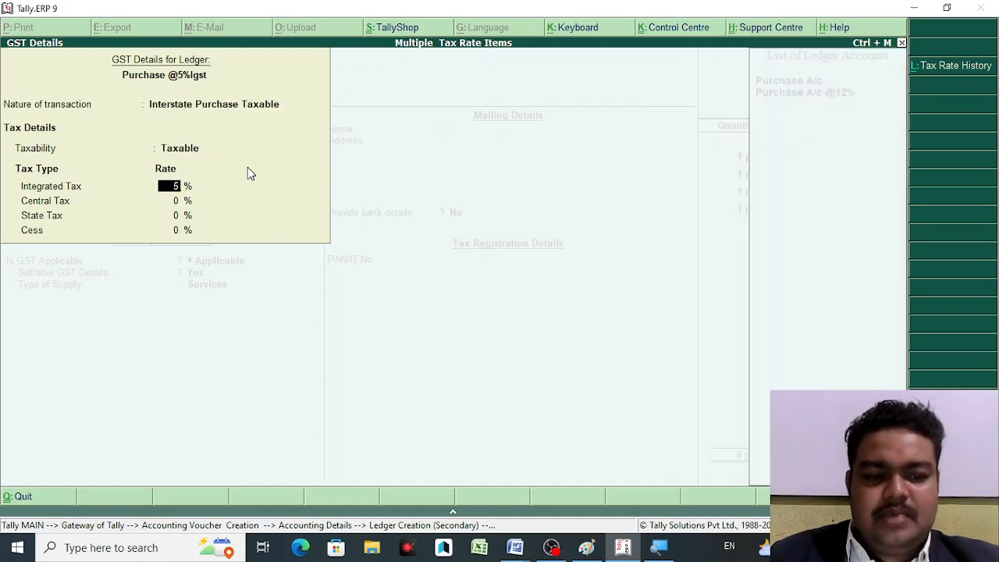
key("Return")
key("Return")
key("Return")
key("Return")
Step: Set the ledger's type of supply to Goods, save it, and allocate the shirt's 225.00 to it
key("Up")
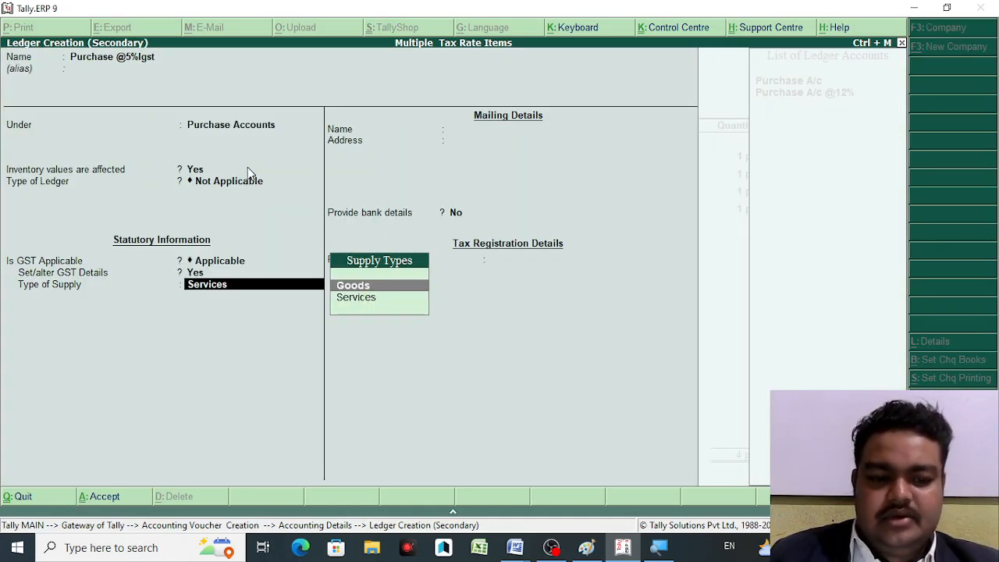
key("Return")
key("Return")
key("Return")
key("Return")
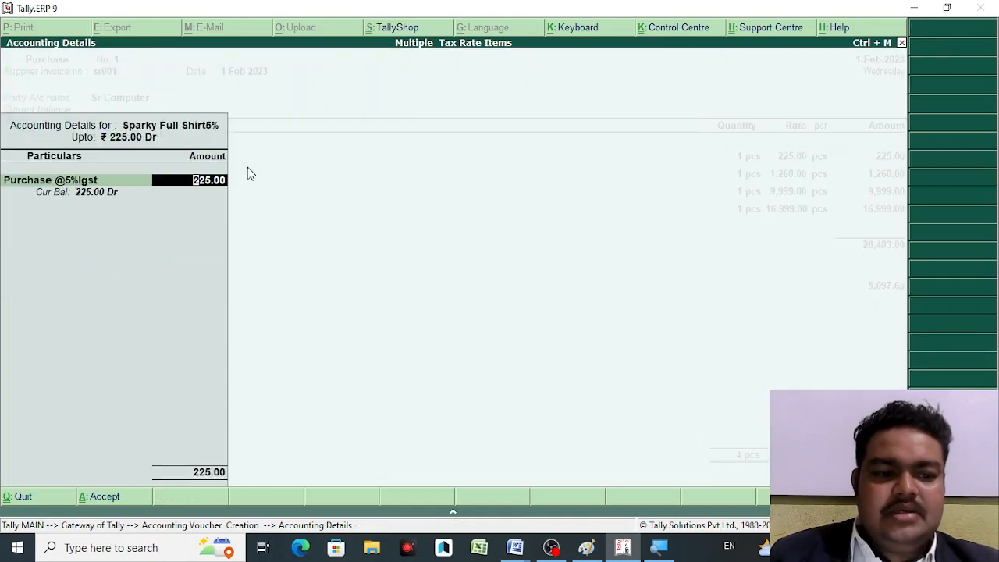
key("Return")
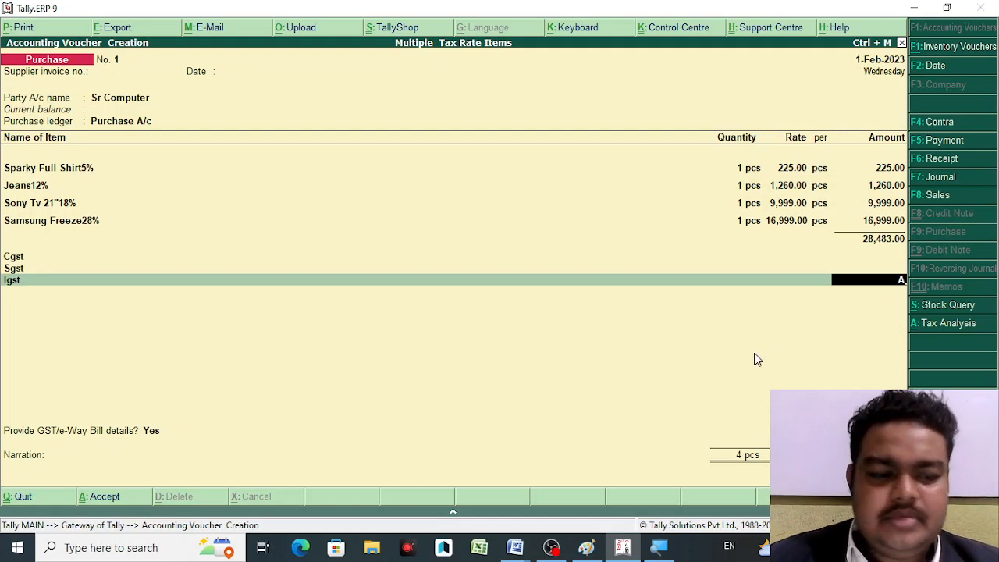
Step: Clear the stray character from the Igst amount and recalculate the Igst line
key("BackSpace")
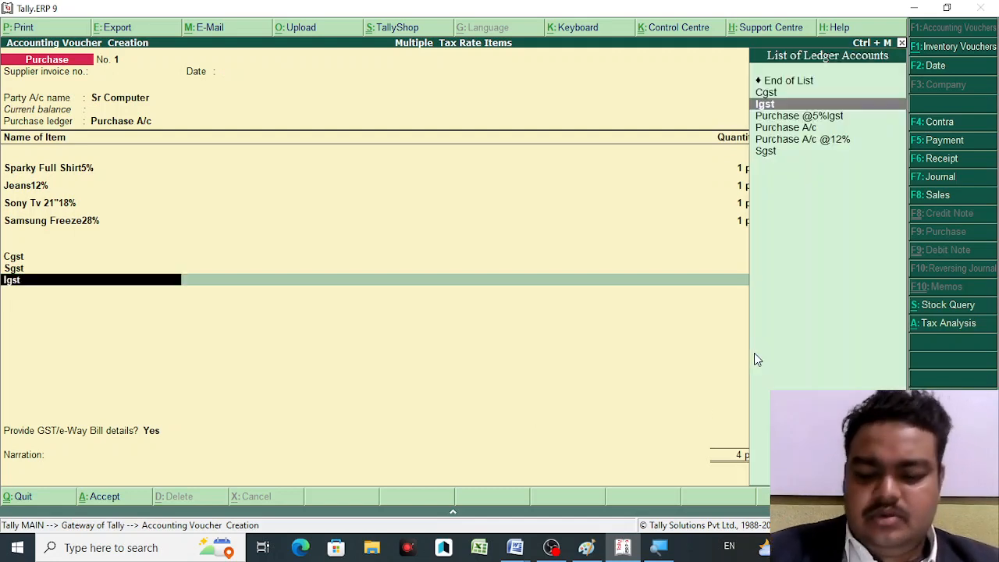
key("Return")
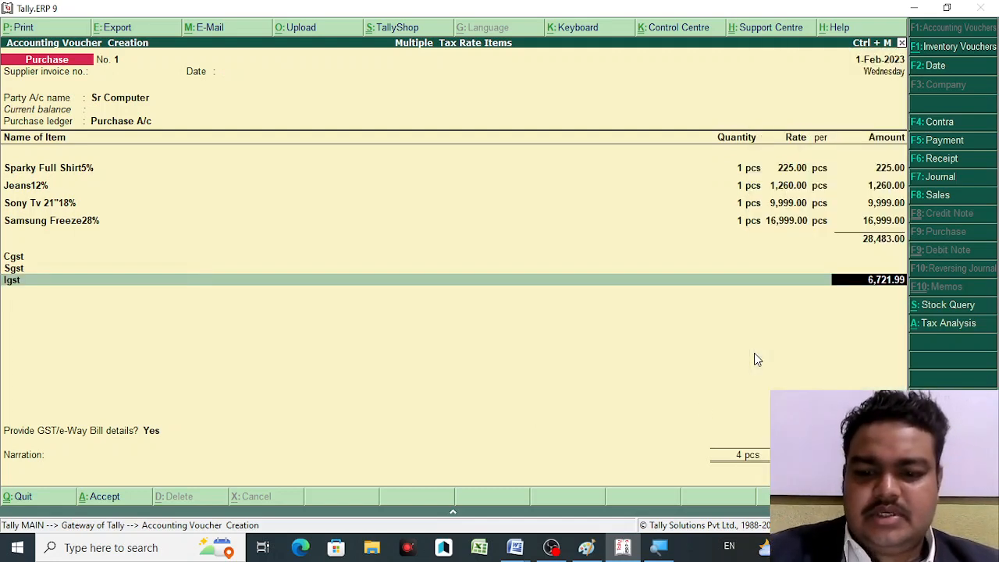
Step: Open the voucher's Purchase A/c ledger for alteration and examine the available natures of transaction in its GST details
left_click(131, 125)
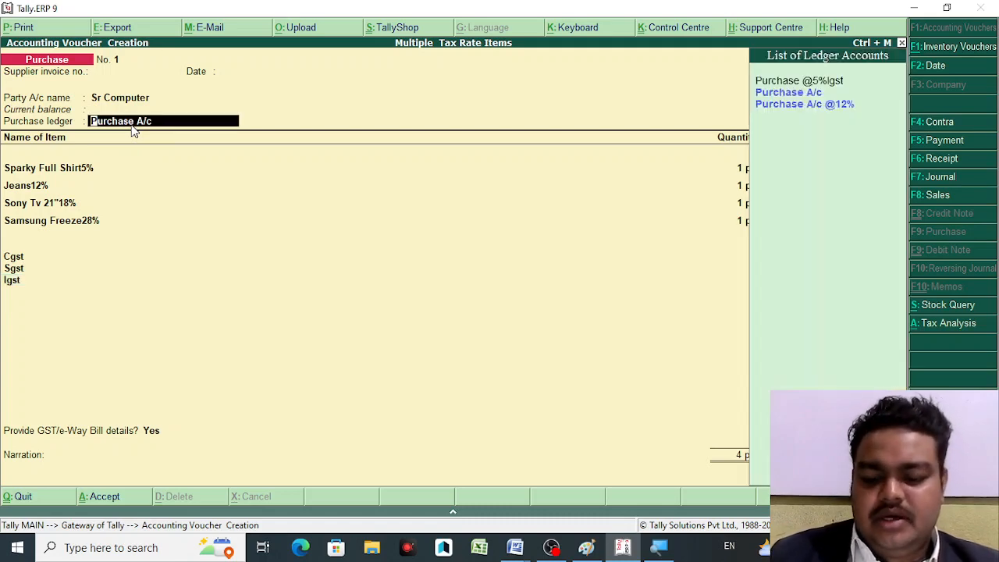
key("ctrl+Return")
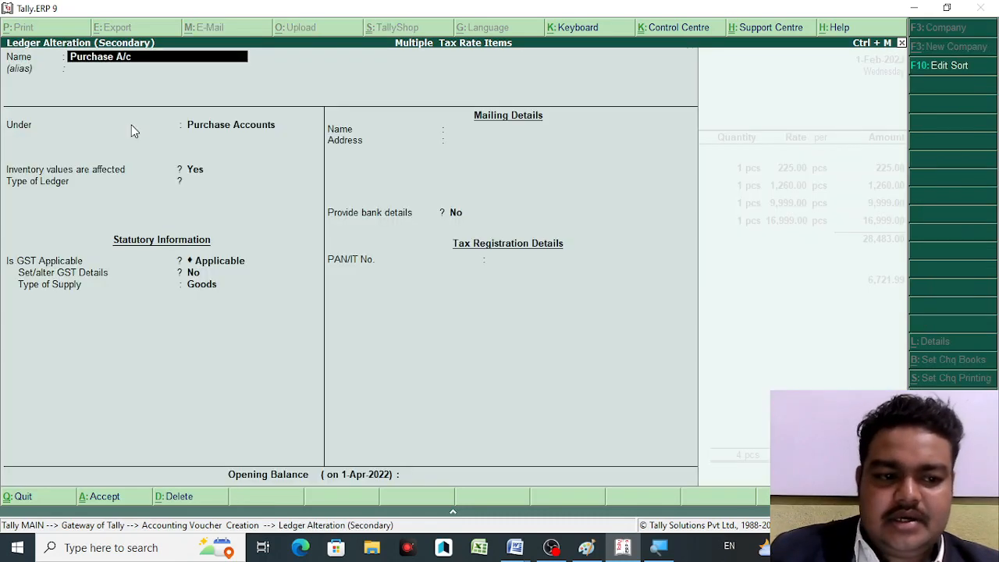
key("Return")
key("Return")
key("Return")
key("Return")
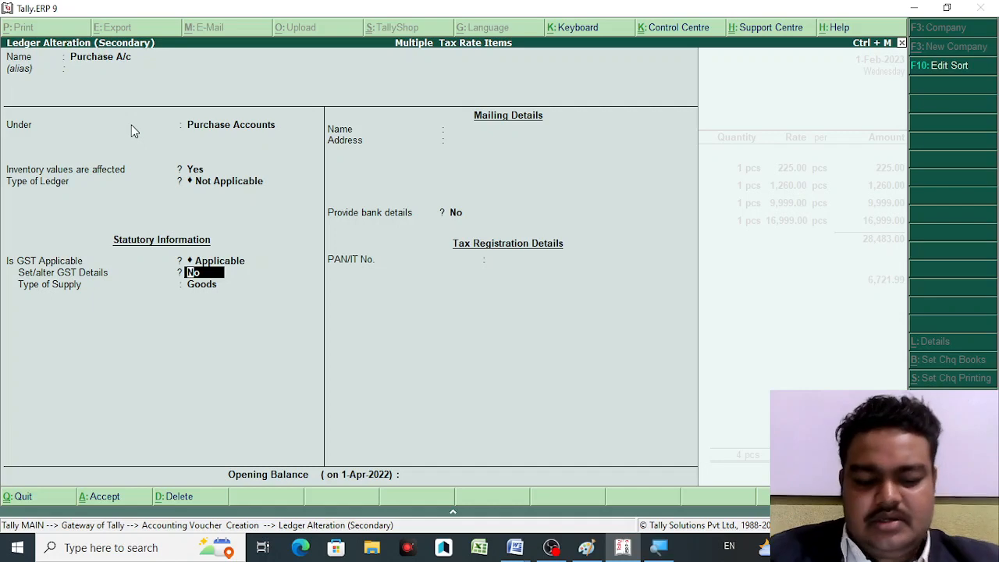
key("y")
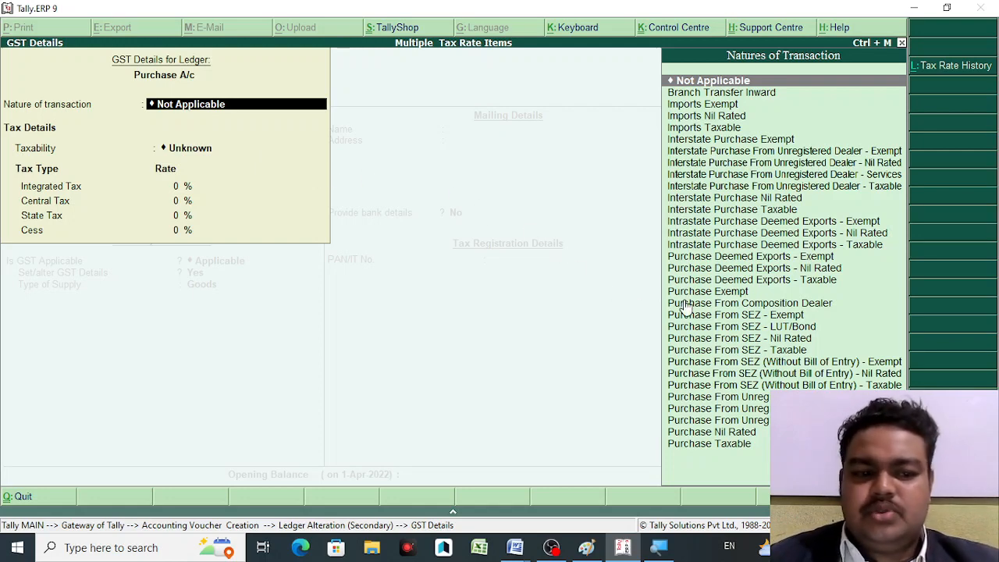
key("Escape")
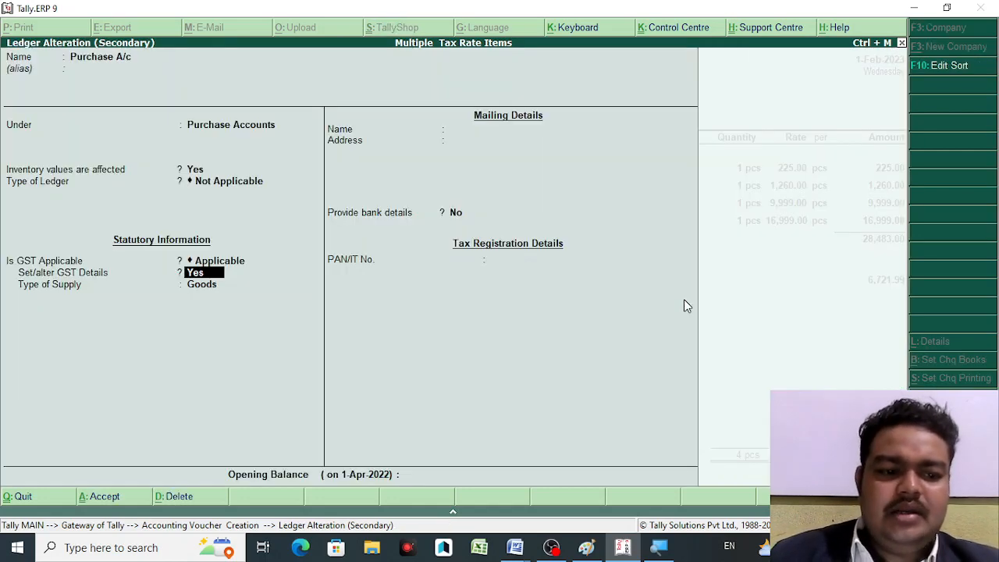
Step: Set the Purchase A/c ledger's Set/alter GST Details option to No and save the ledger with supply type Goods
type("n")
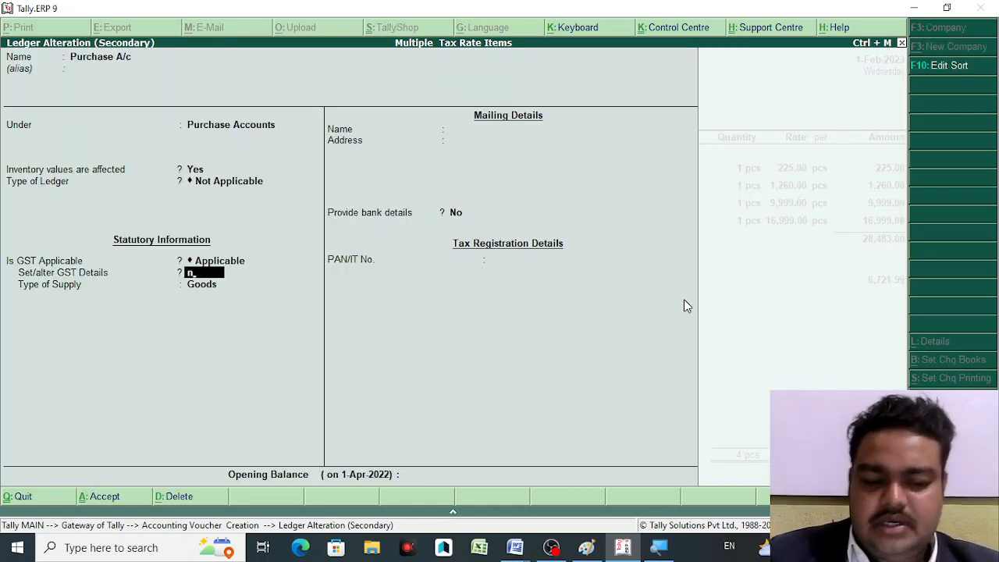
key("Return")
key("Return")
key("Return")
key("Return")
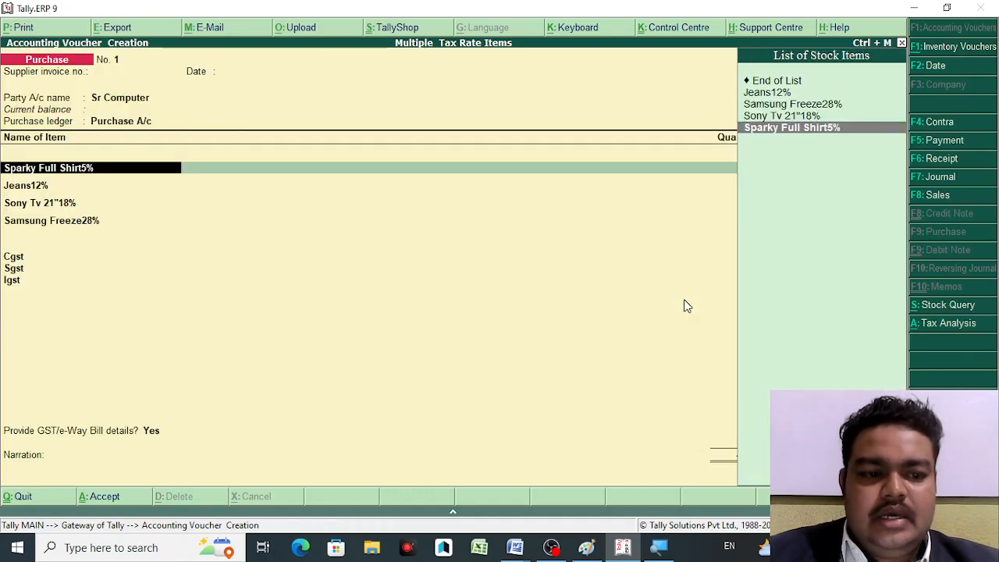
Step: Keep the Sparky Full Shirt5%, Jeans12% and Sony Tv 21"18% lines at 1 pcs each and proceed to the Samsung Freeze28% quantity
key("Return")
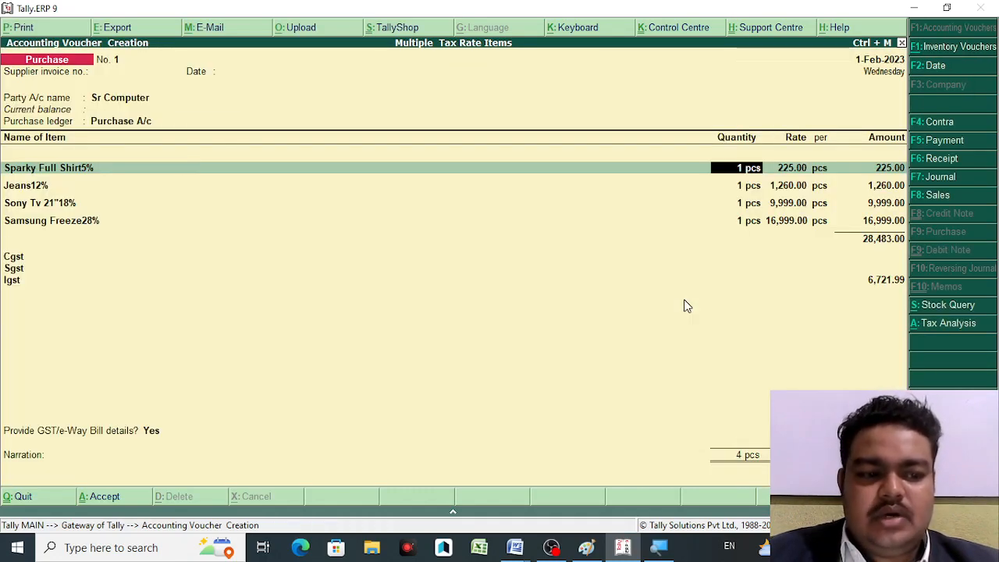
key("Return")
key("Return")
key("Return")
key("Return")
key("Return")
key("Return")
key("Return")
key("Return")
key("Return")
key("Return")
key("Return")
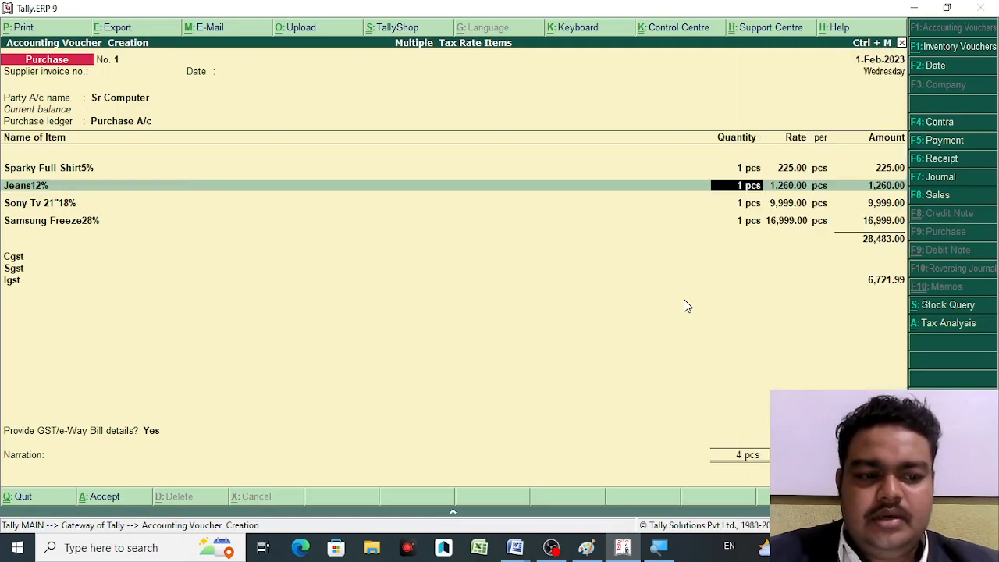
key("Return")
key("Return")
key("Return")
key("Return")
key("Return")
key("Return")
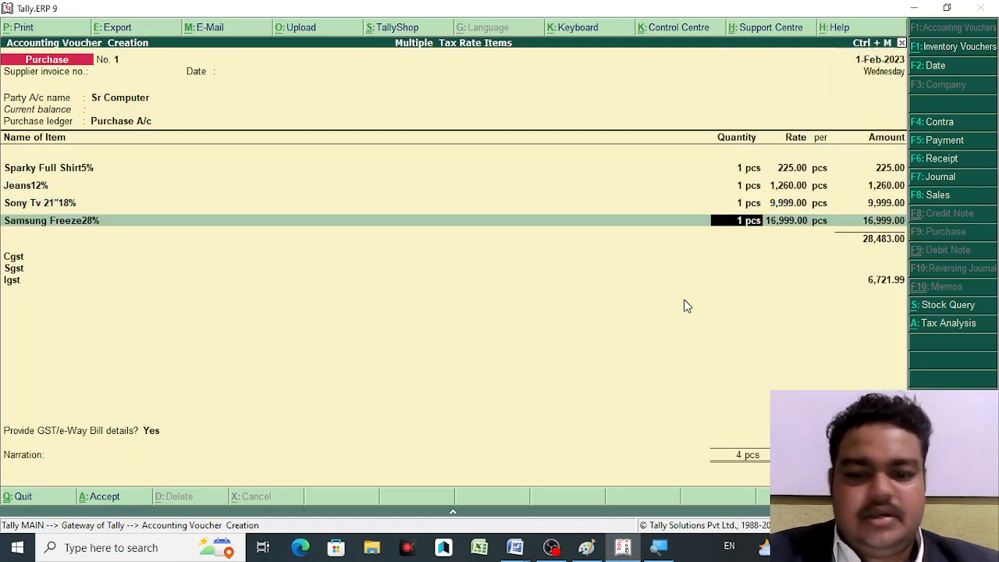
Step: Keep the Samsung Freeze28% line and the Cgst and Sgst ledgers, and go to the Igst amount
key("Return")
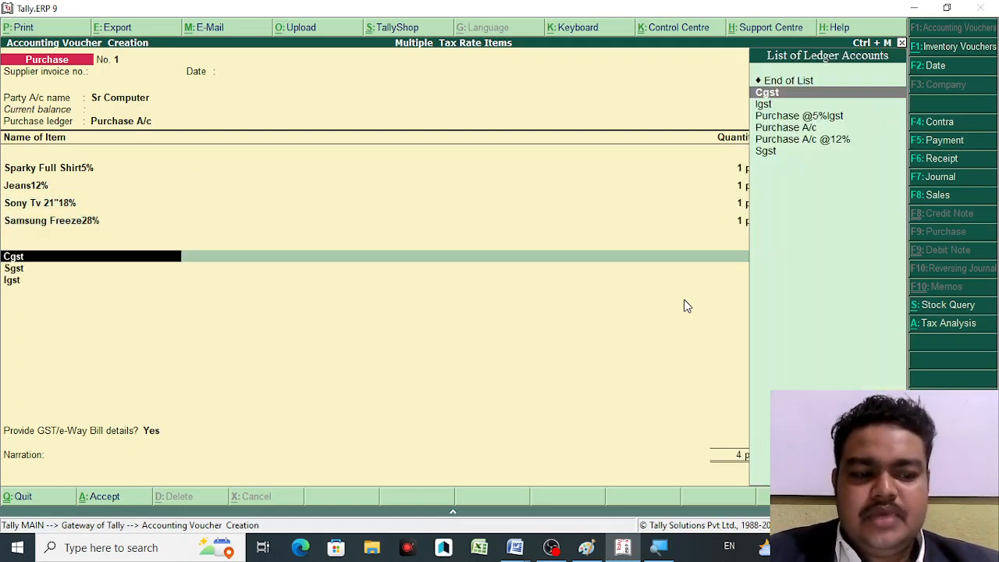
key("Return")
key("Return")
key("Return")
key("Return")
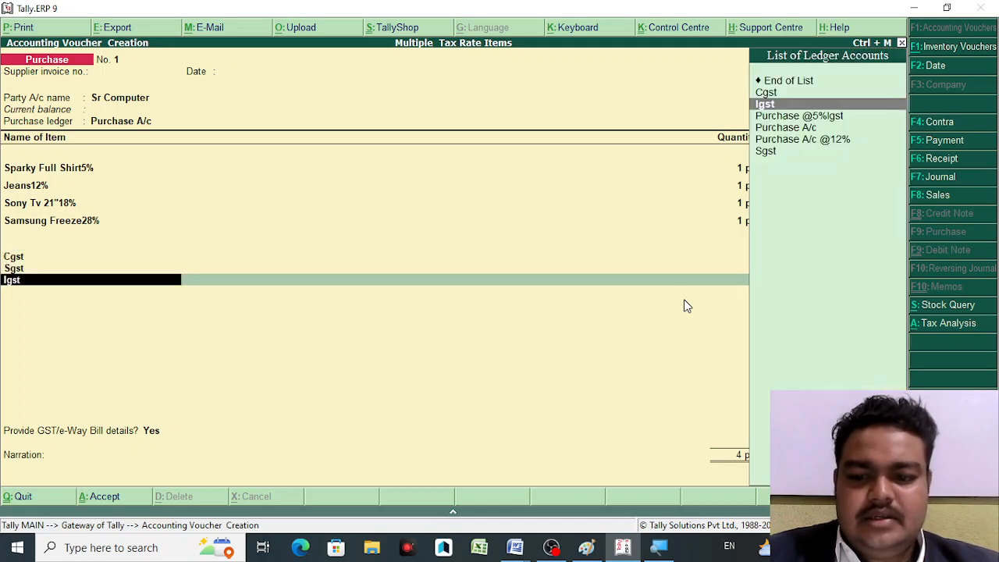
key("Return")
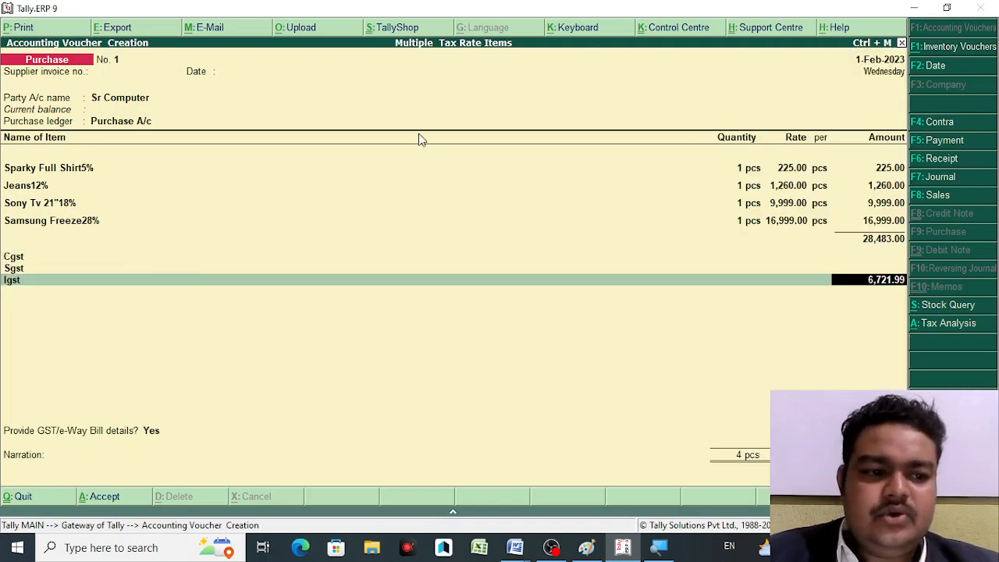
Step: Change the voucher's party account from Sr Computer to the first supplier in the ledger list
left_click(129, 105)
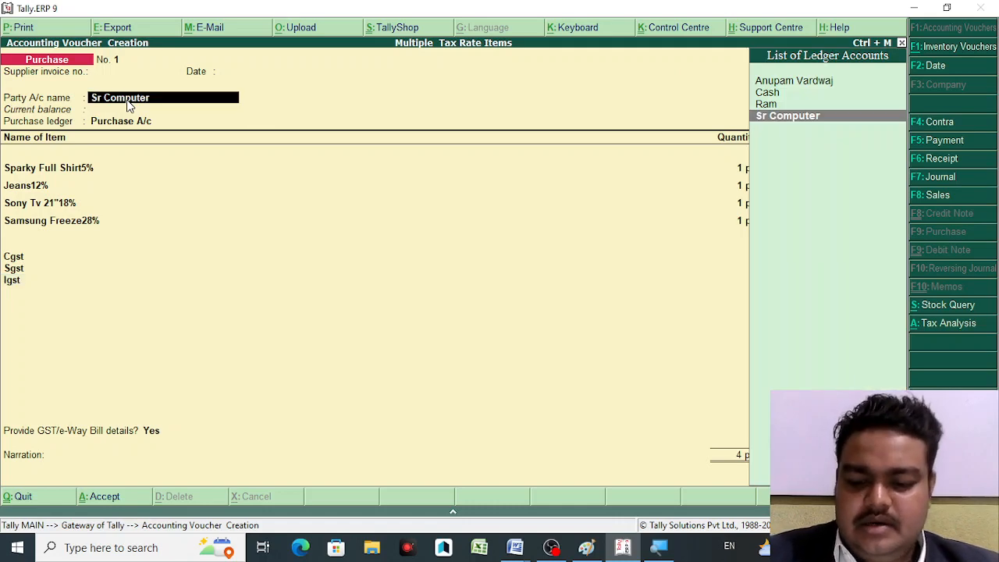
key("Up")
key("Up")
key("Up")
key("Return")
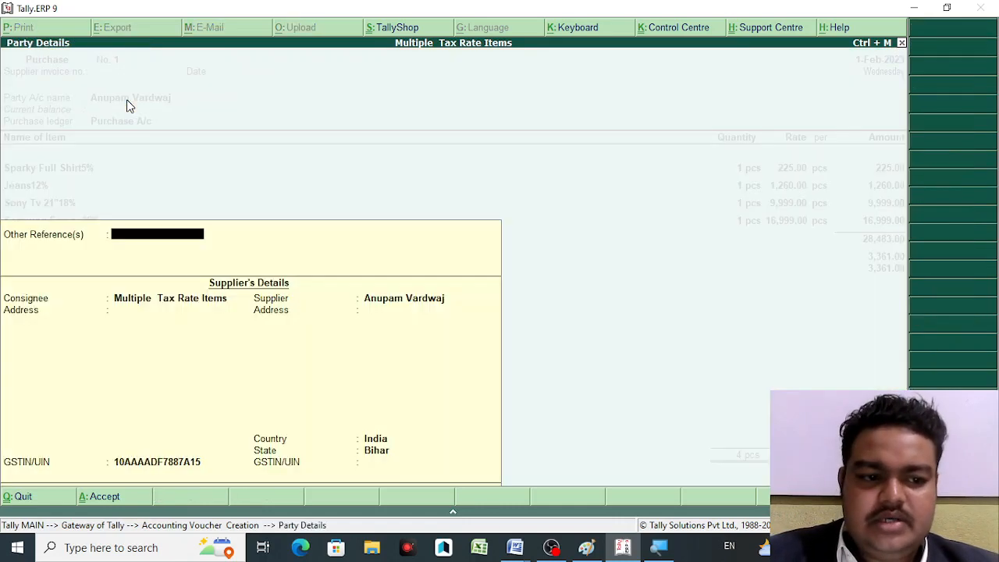
Step: Accept the replacement supplier's party details with country India and state Bihar, and proceed to the purchase ledger
key("Return")
key("Return")
key("Return")
key("Return")
key("Return")
key("Return")
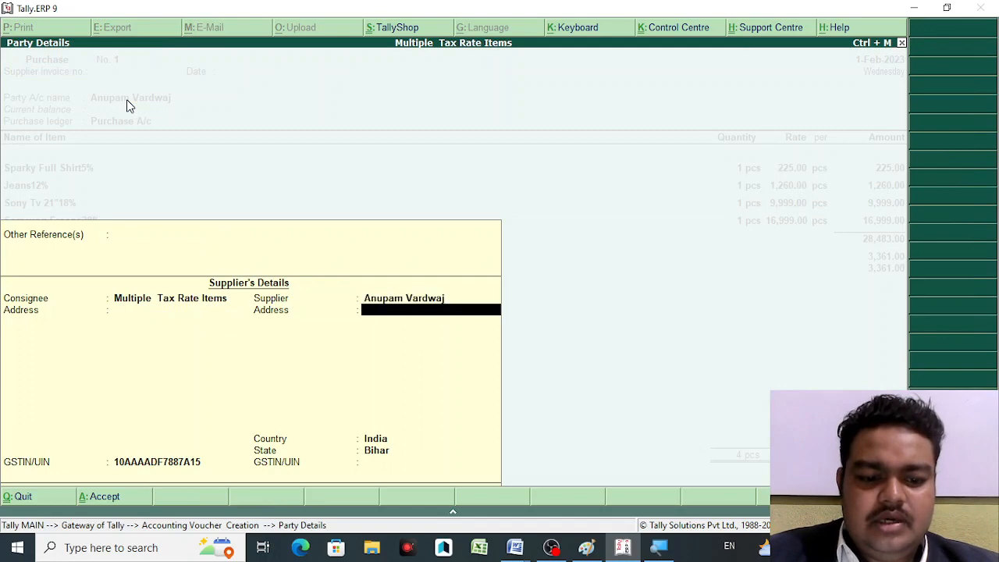
key("Return")
key("Return")
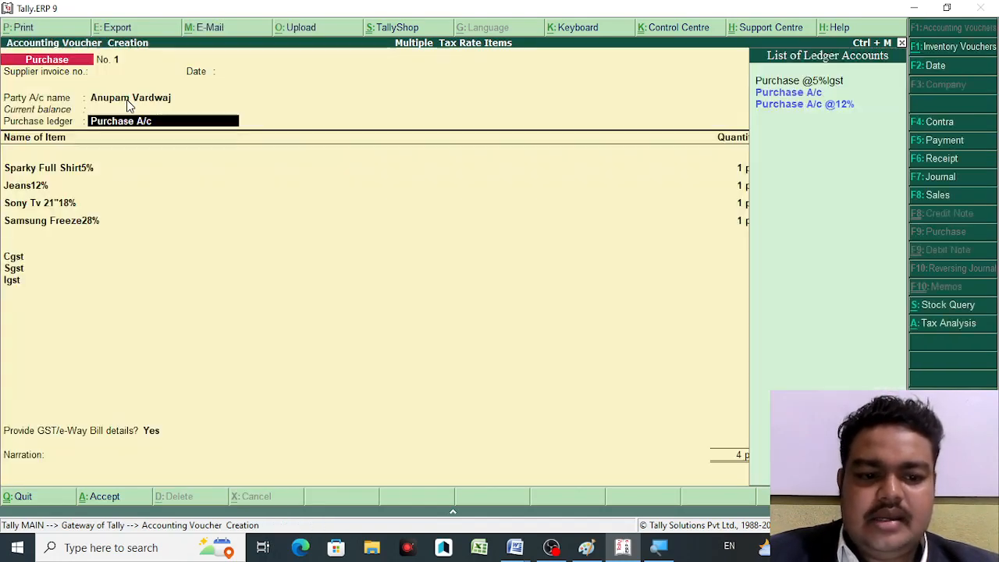
Step: Keep Purchase A/c as the purchase ledger and the Sparky Full Shirt5% line, and proceed to the Jeans12% unit
key("Return")
key("Return")
key("Return")
key("Return")
key("Return")
key("Return")
key("Return")
key("Return")
key("Return")
key("Return")
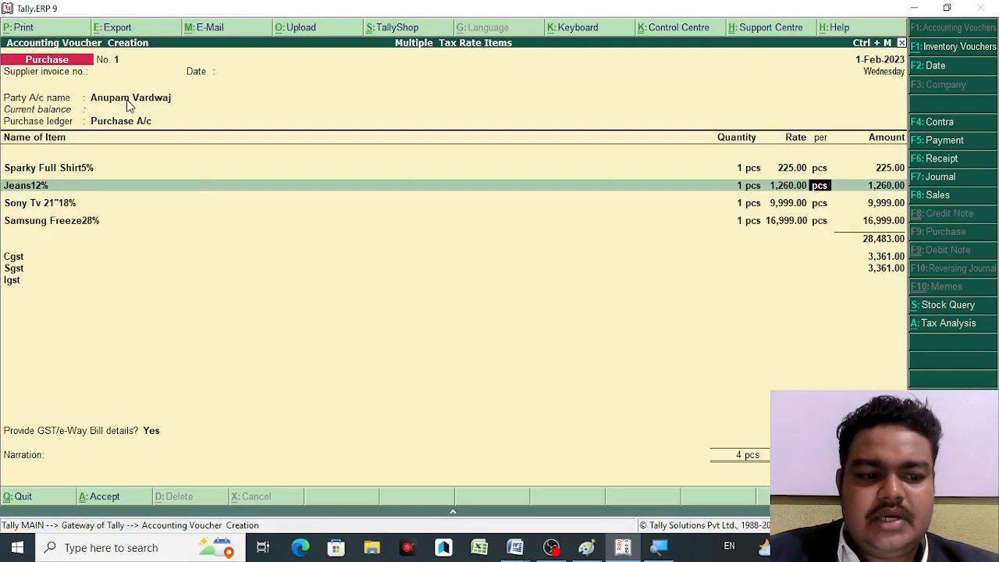
Step: Keep the Jeans12%, Sony Tv 21"18% and Samsung Freeze28% lines with the tax ledgers, and save the purchase voucher
key("Return")
key("Return")
key("Return")
key("Return")
key("Return")
key("Return")
key("Return")
key("Return")
key("Return")
key("Return")
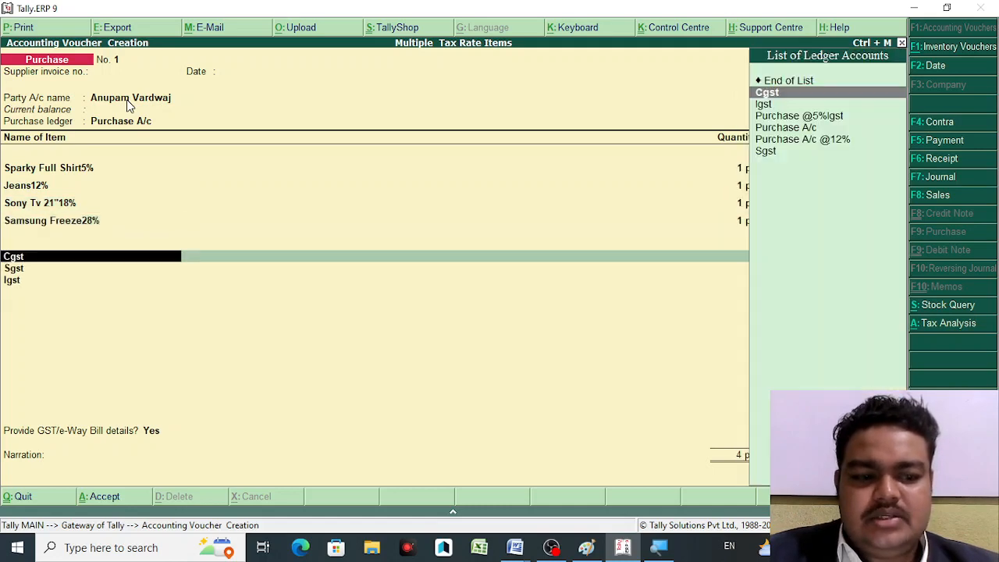
key("Return")
key("Return")
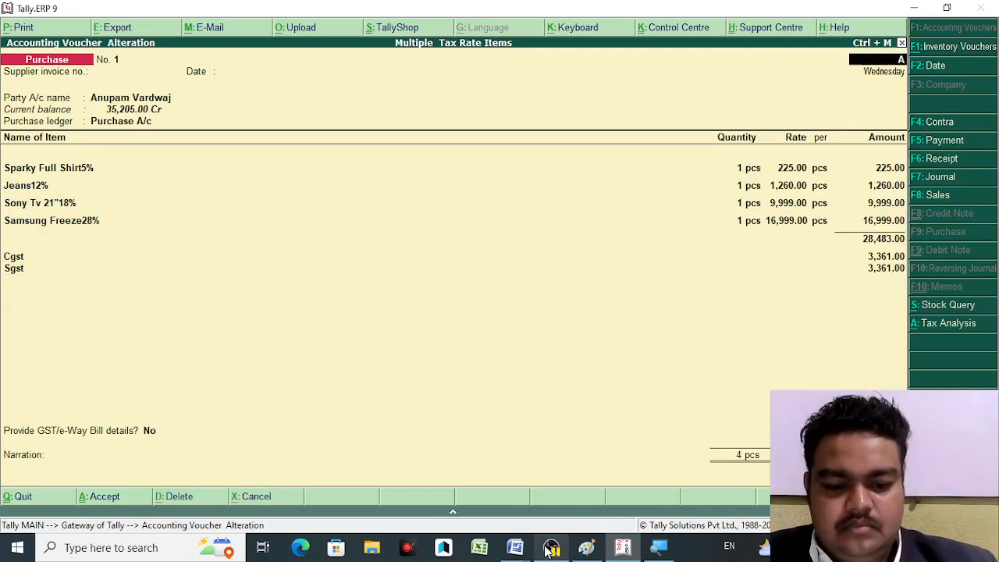
Step: Clear the stray entry from the voucher date, leave the date unset, and reopen purchase voucher No. 1 for alteration
key("BackSpace")
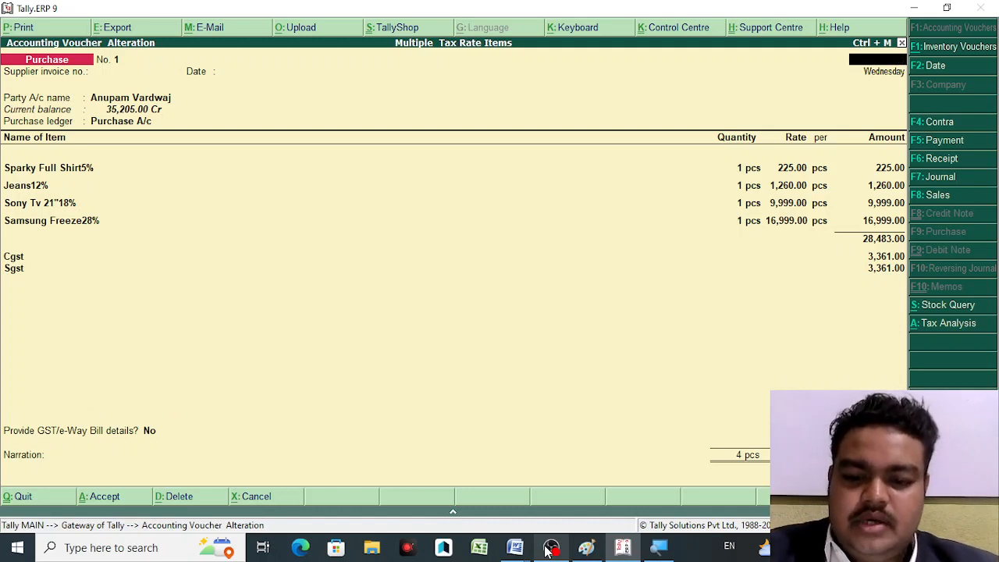
key("Return")
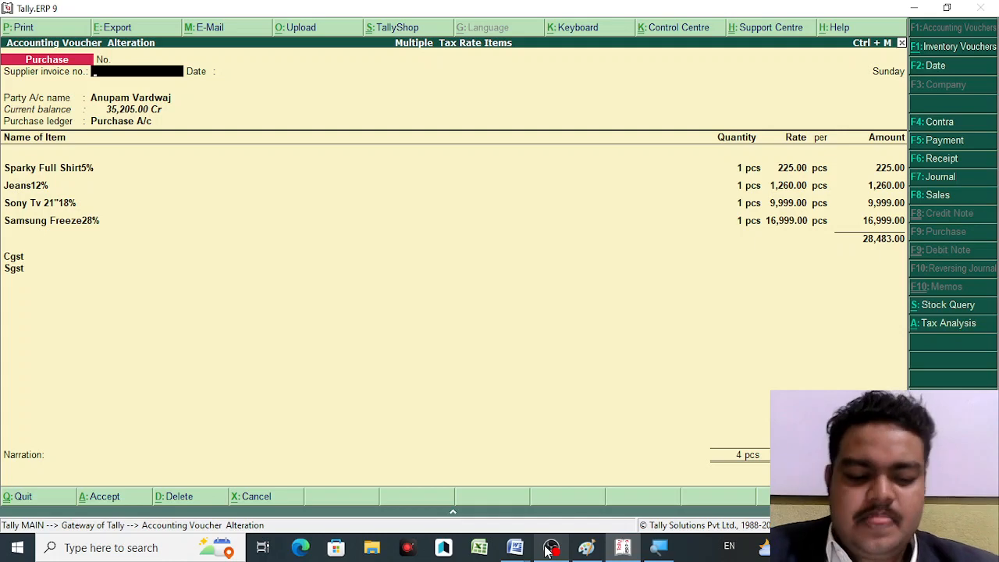
key("F2")
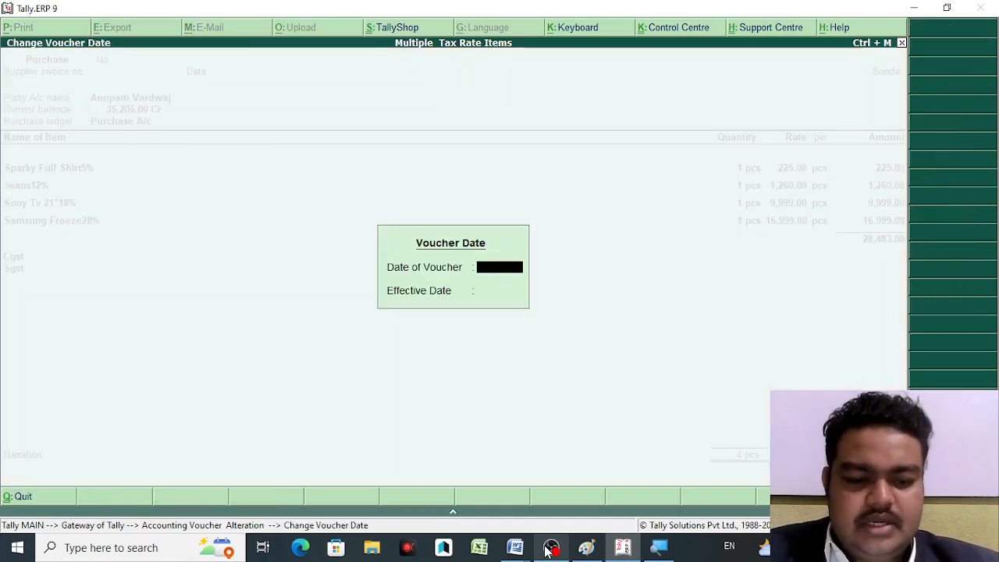
key("Escape")
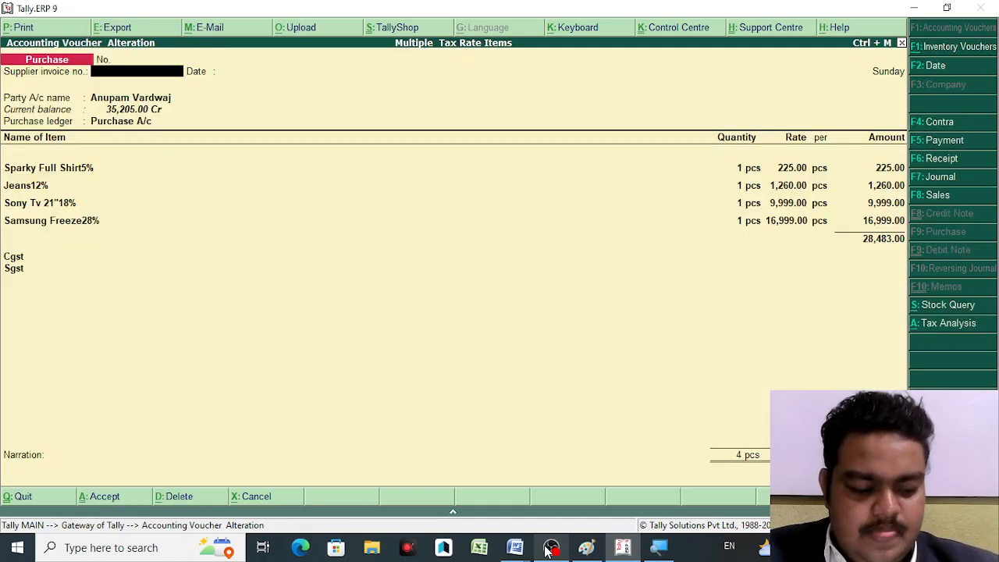
key("ctrl+a")
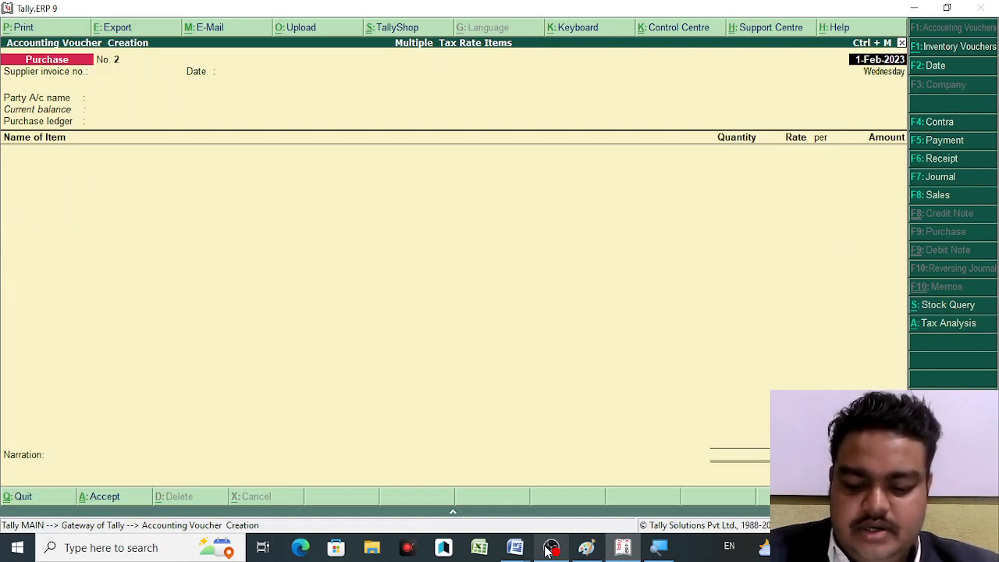
key("Page_Up")
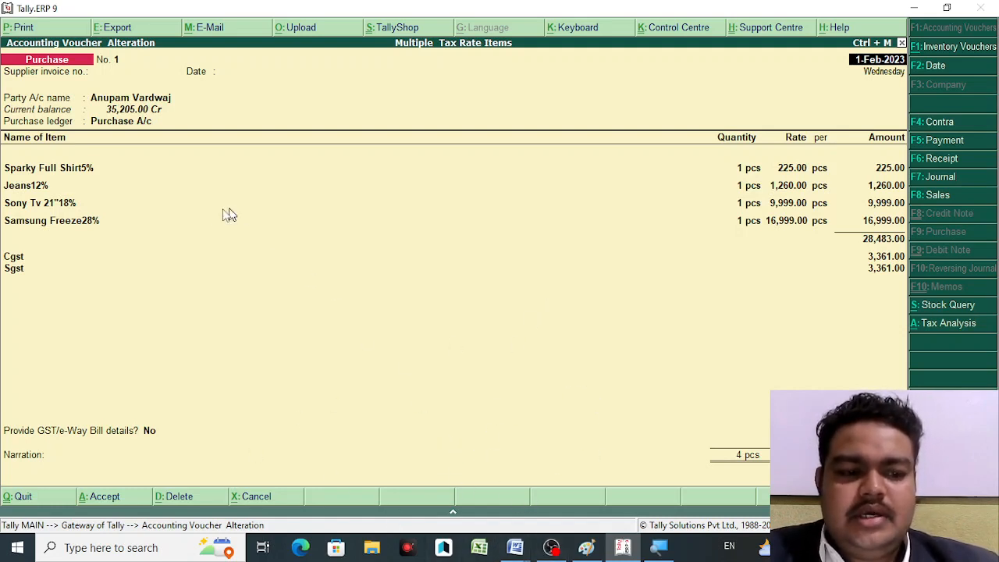
Step: Open the Purchase A/c ledger from the voucher and examine its GST details
left_click(125, 128)
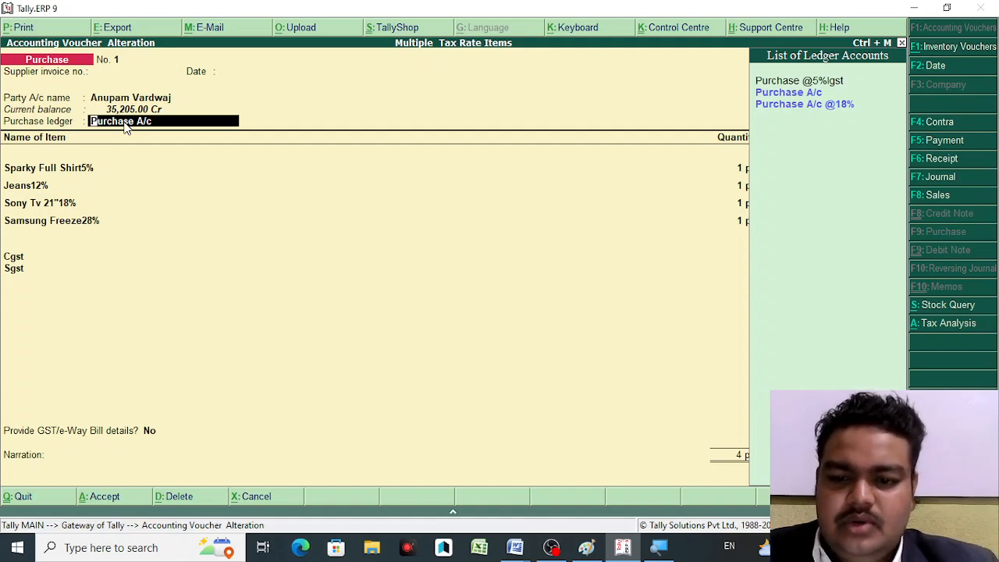
key("ctrl+Return")
key("Return")
key("Return")
key("Return")
key("Return")
key("Return")
key("Return")
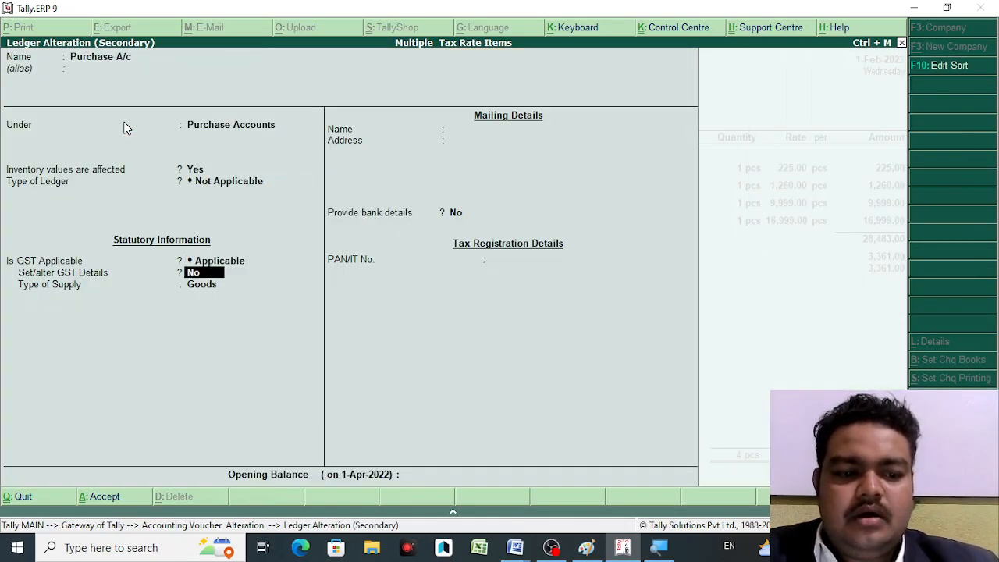
key("y")
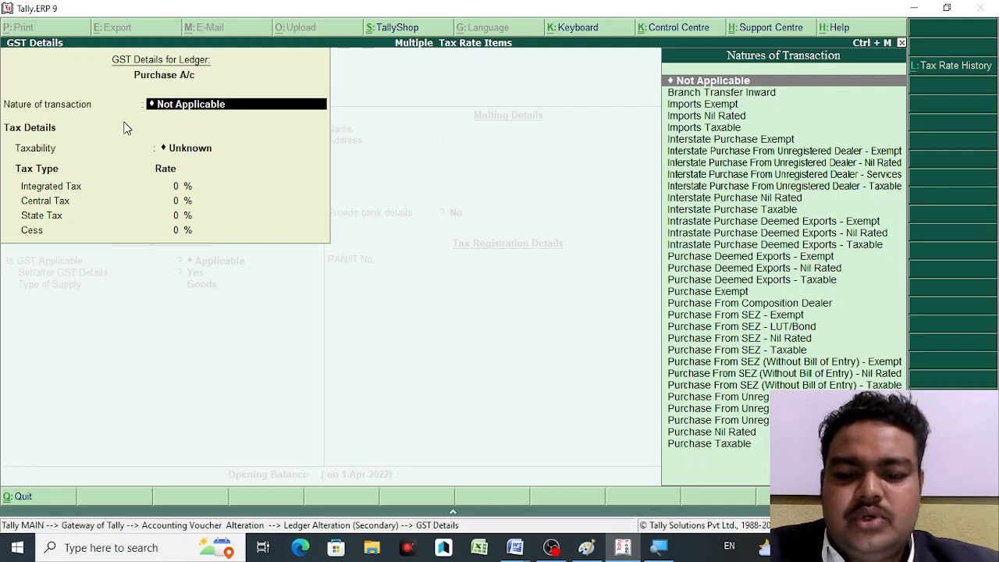
Step: Close the GST details without edits, set Set/alter GST Details to No with supply type Goods, and save the Purchase A/c ledger
key("Escape")
key("Escape")
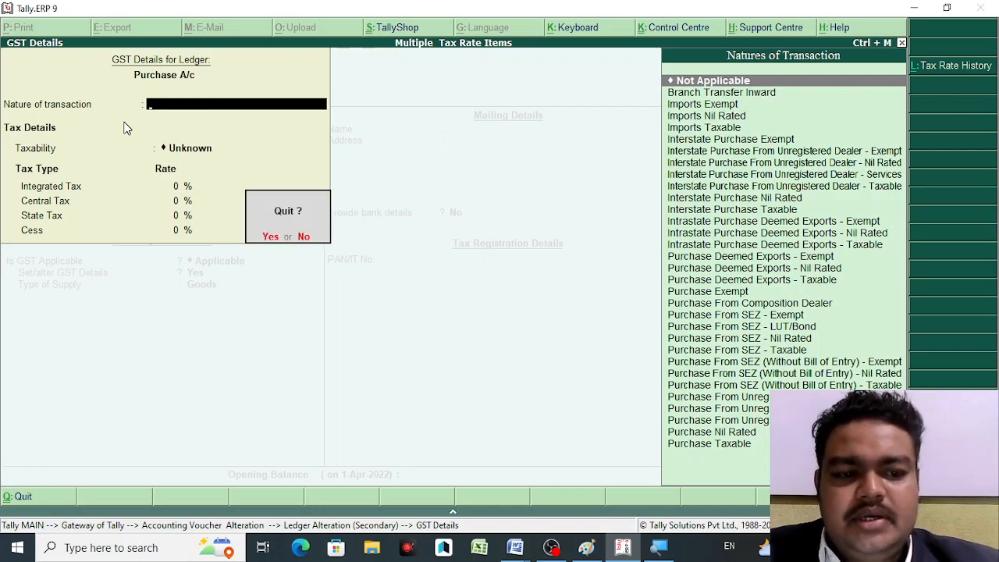
key("y")
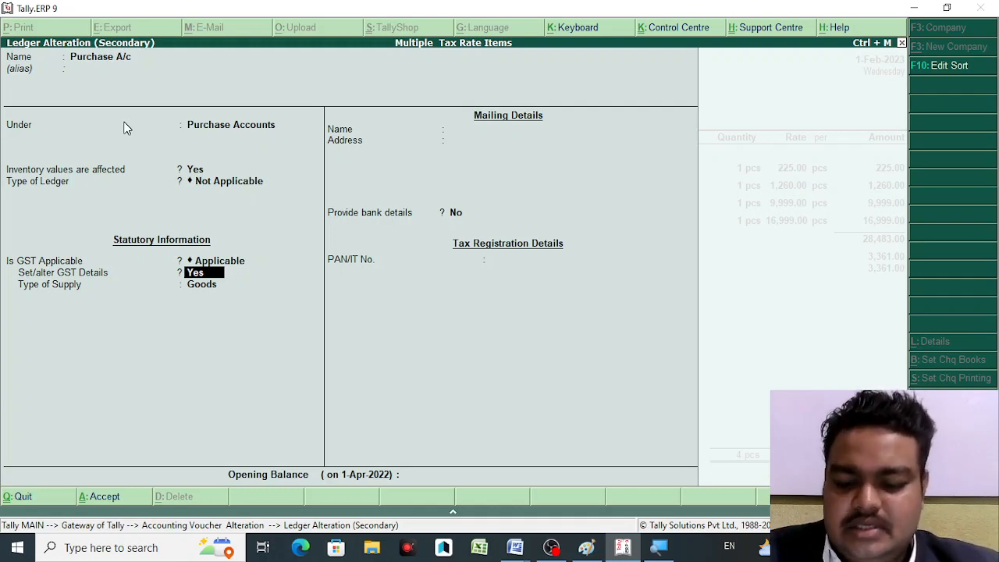
key("Return")
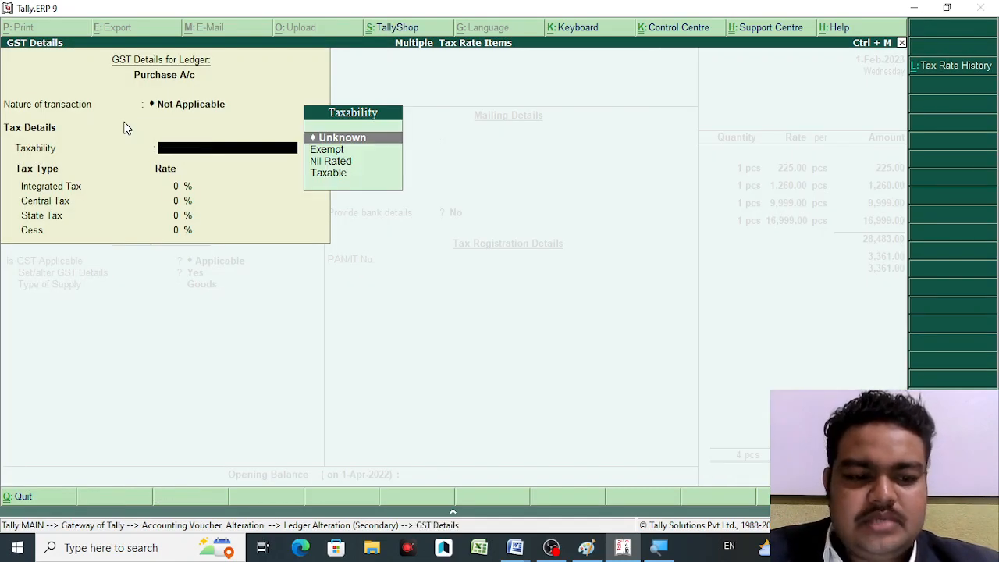
key("Escape")
key("n")
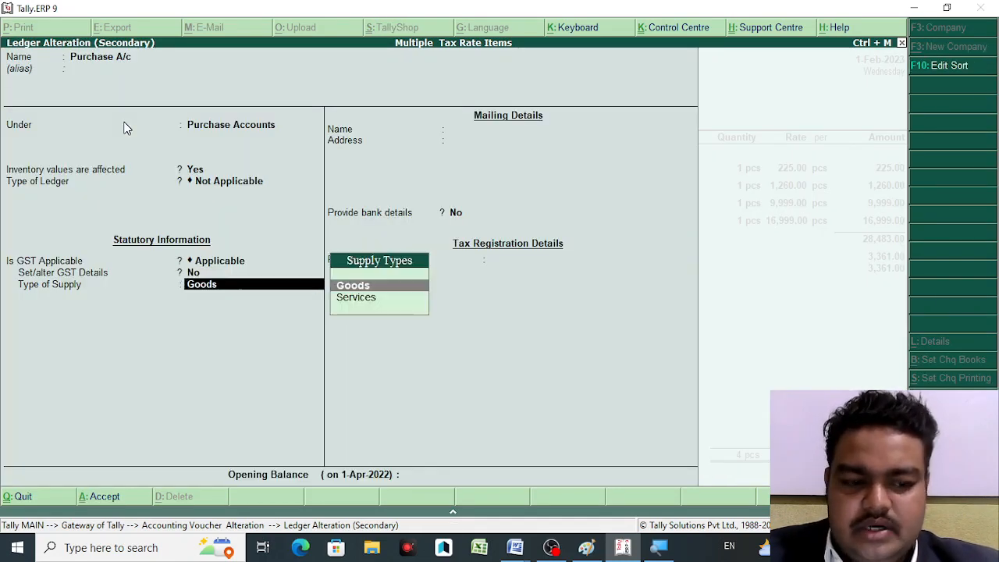
key("Return")
key("Return")
key("Return")
key("Return")
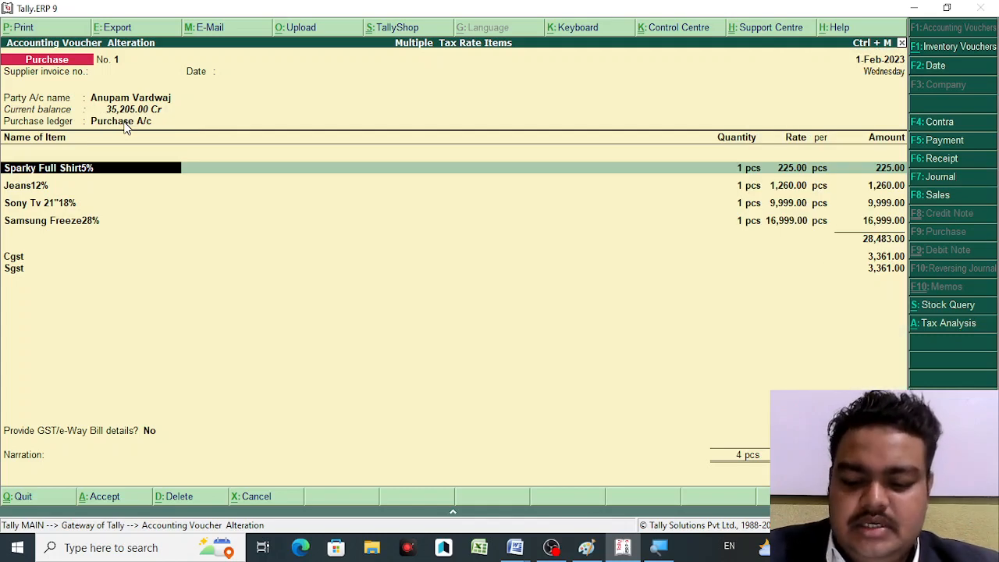
Step: Return to the voucher's party account and open the selected supplier's ledger for alteration
key("BackSpace")
key("Up")
key("Up")
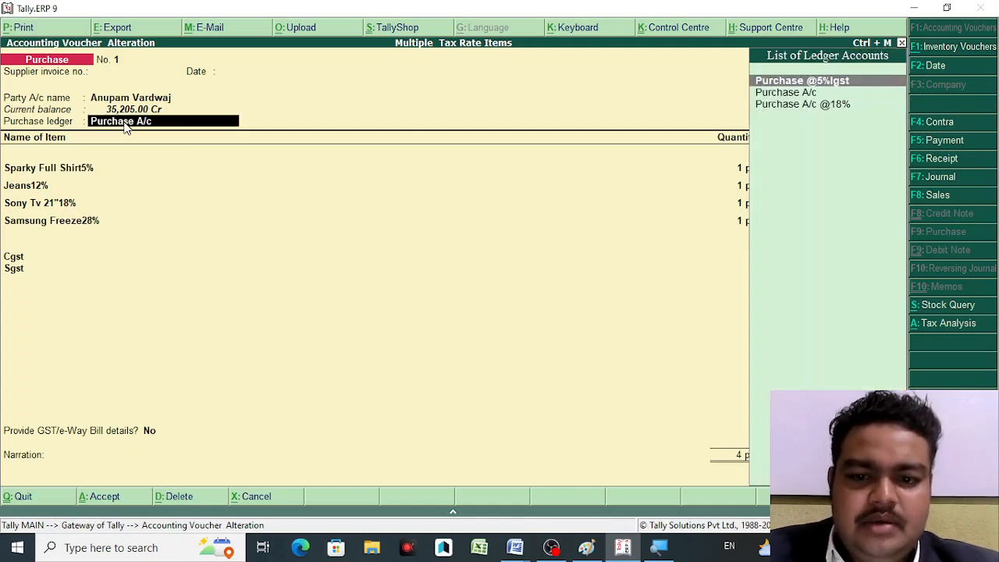
key("BackSpace")
key("BackSpace")
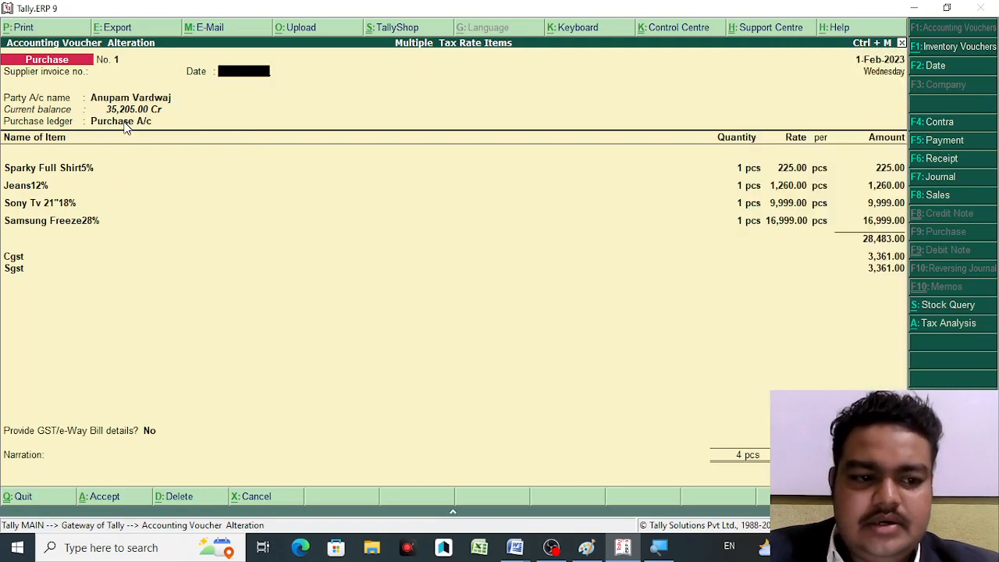
key("Return")
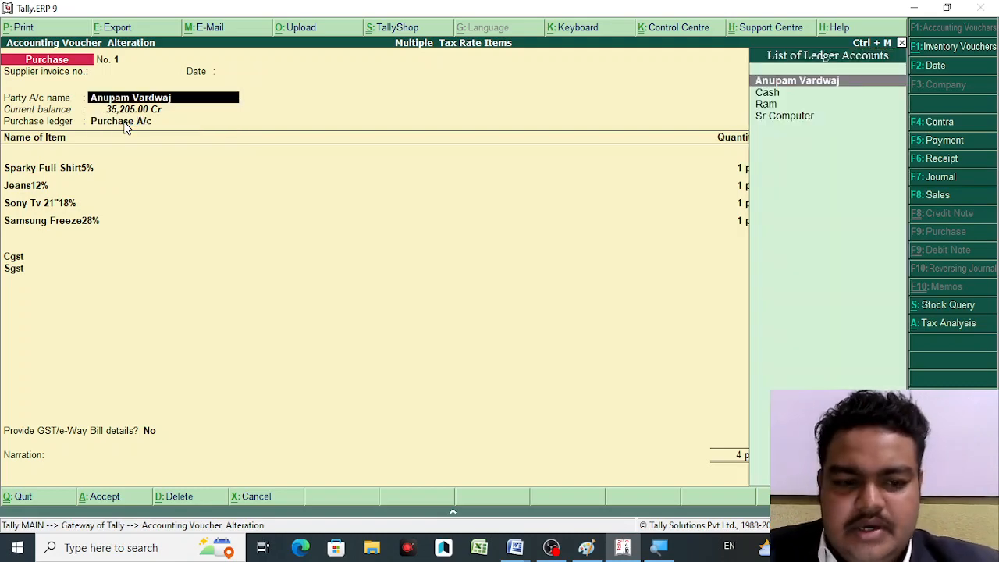
key("ctrl+Return")
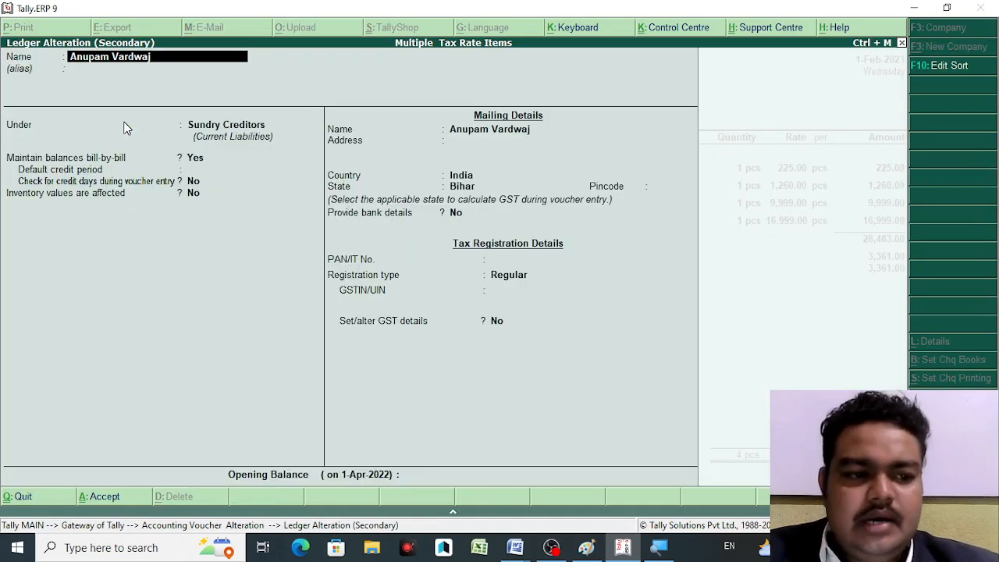
Step: Keep the supplier's ledger under Sundry Creditors with country India and state Bihar, and enter the supplier's pincode
key("Return")
key("Return")
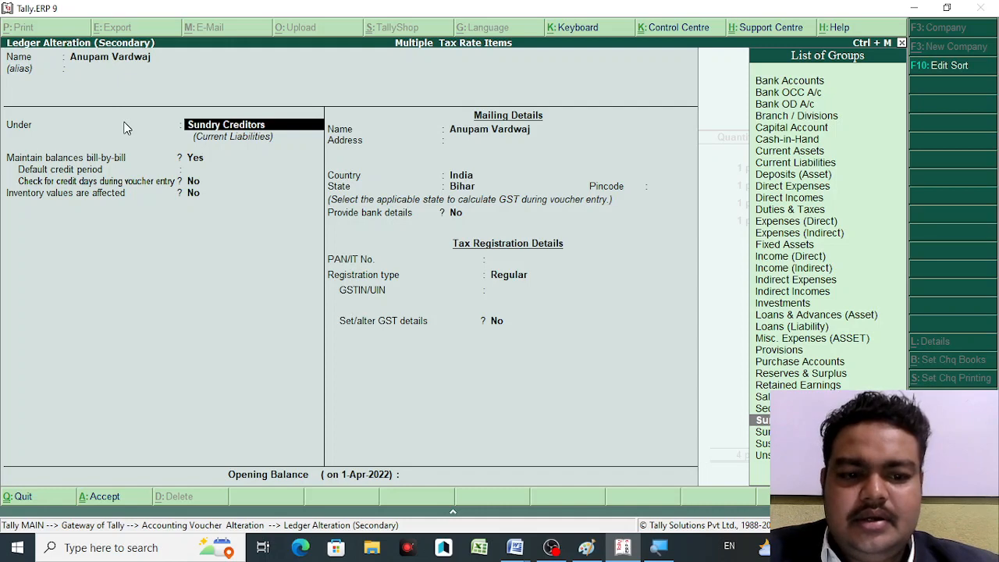
key("Return")
key("Return")
key("Return")
key("Return")
key("Return")
key("Return")
key("Return")
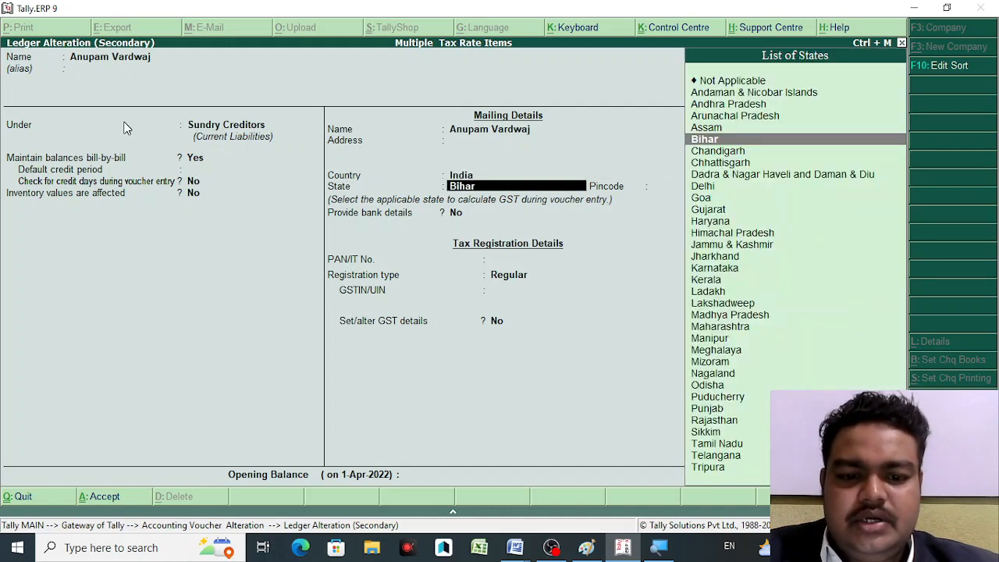
key("Return")
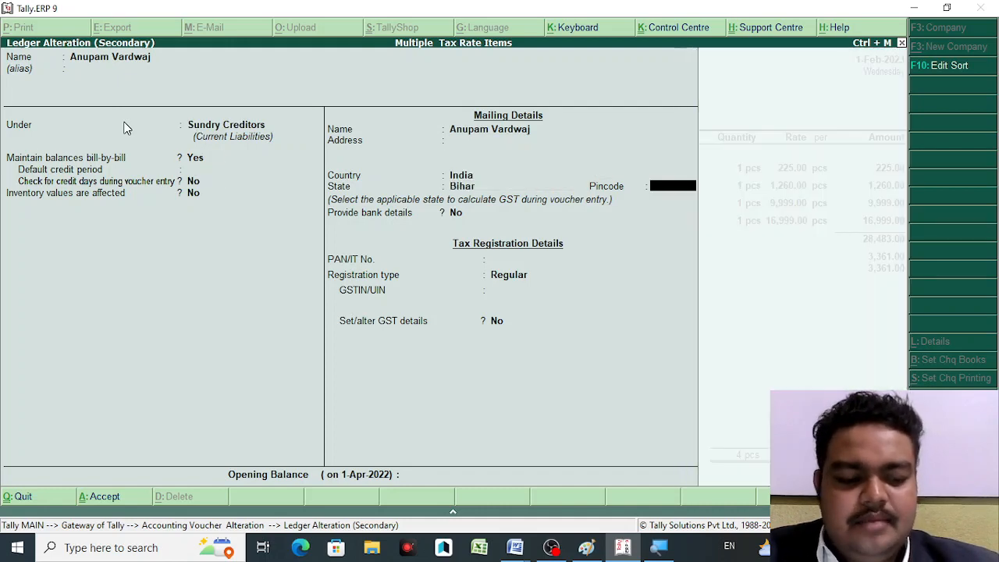
type("111111")
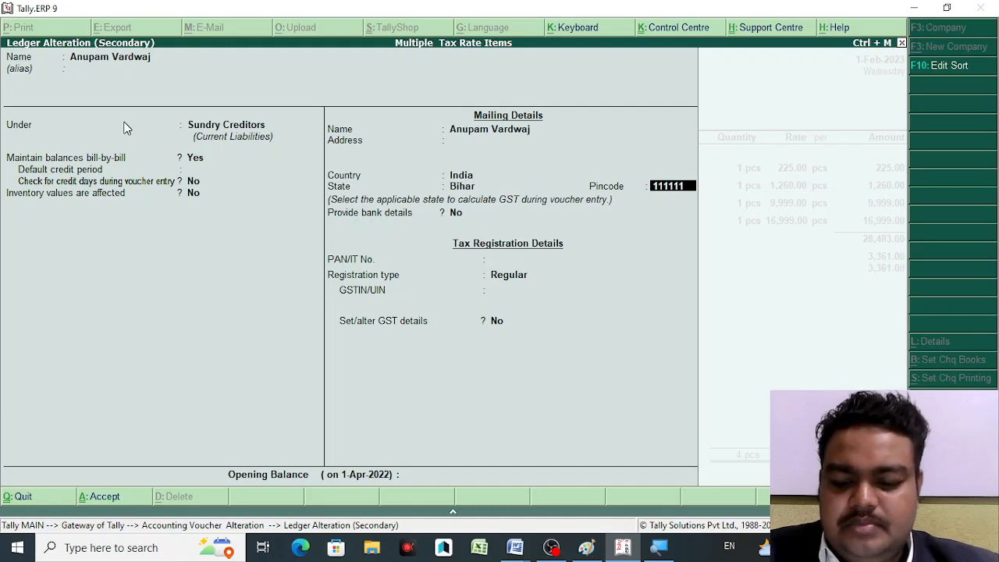
Step: Keep registration type Regular and Set/alter GST details at No, and save the supplier's ledger
key("Return")
key("Return")
key("Return")
key("Return")
key("Return")
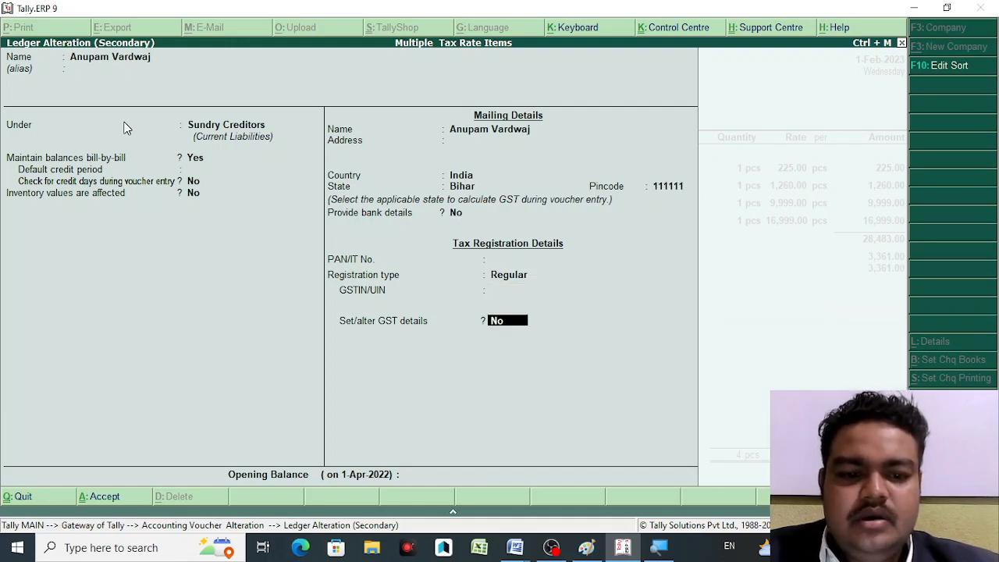
key("Return")
key("Return")
key("y")
key("Return")
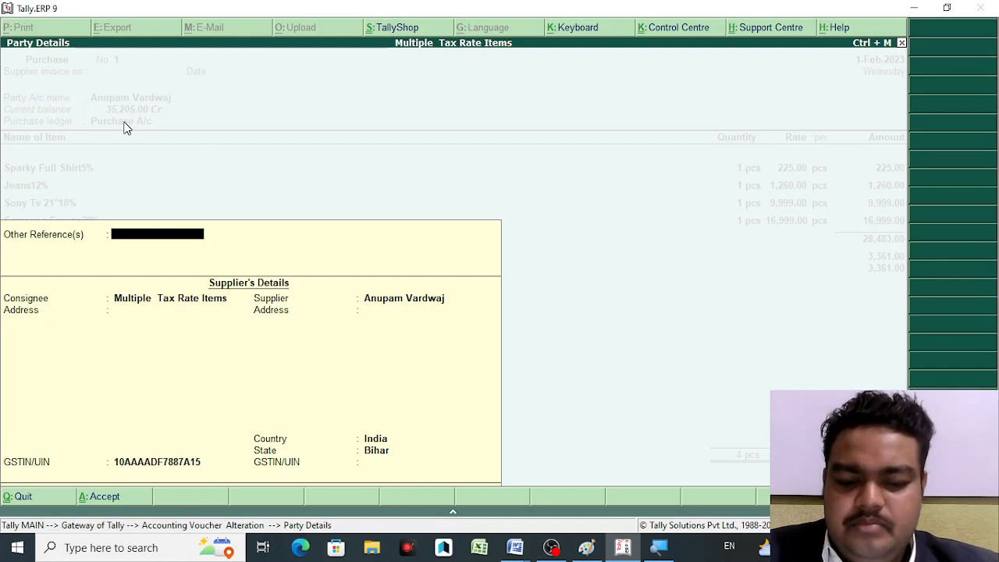
Step: Accept the party details with country India and state Bihar, keep Purchase A/c, and proceed to the Sparky Full Shirt5% quantity
key("Return")
key("Return")
key("Return")
key("Return")
key("Return")
key("Return")
key("Return")
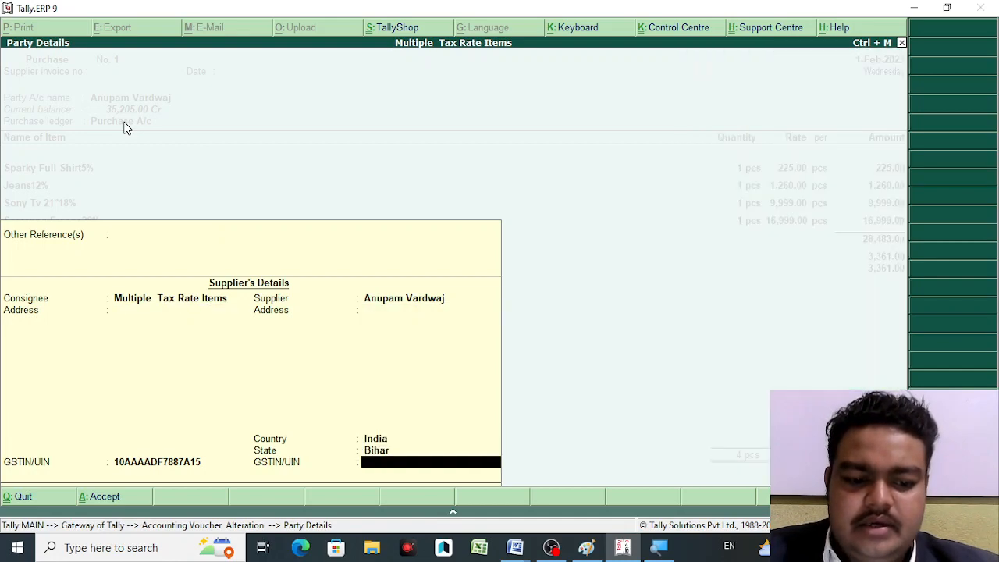
key("Return")
key("Return")
key("Return")
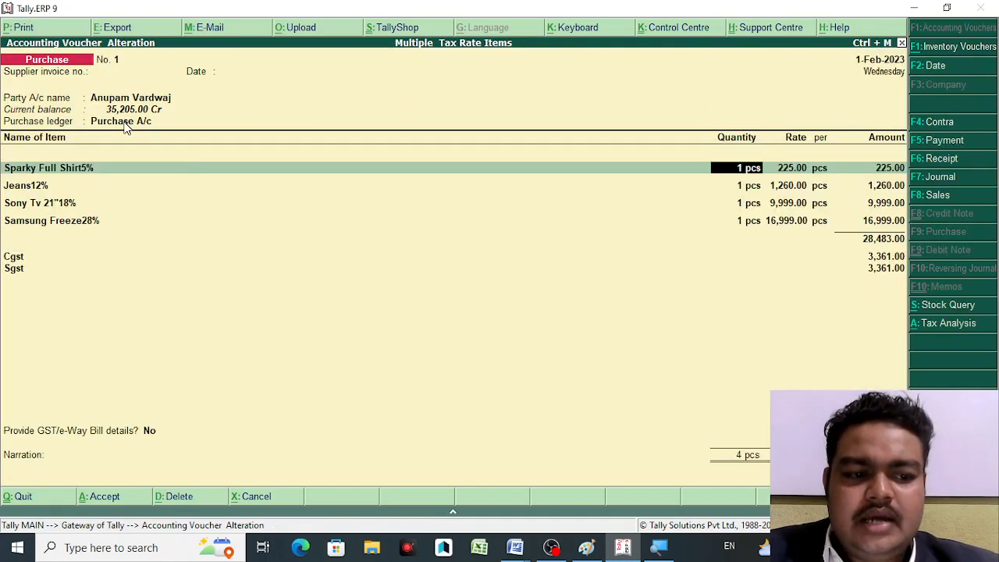
Step: Keep the Sparky Full Shirt5% line at 1 pcs and 225.00, and proceed to the Jeans12% amount
key("Return")
key("Return")
key("Return")
key("Return")
key("Return")
key("Return")
key("Return")
key("Return")
key("Return")
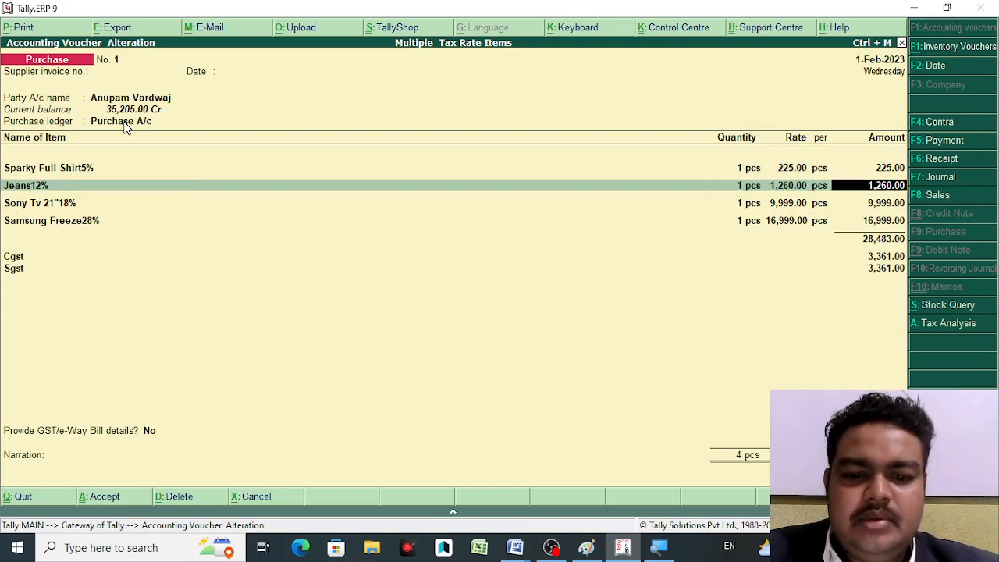
Step: Keep the Jeans12% and Sony Tv 21"18% lines, and proceed to the Samsung Freeze28% amount
key("Return")
key("Return")
key("Return")
key("Return")
key("Return")
key("Return")
key("Return")
key("Return")
key("Return")
key("Return")
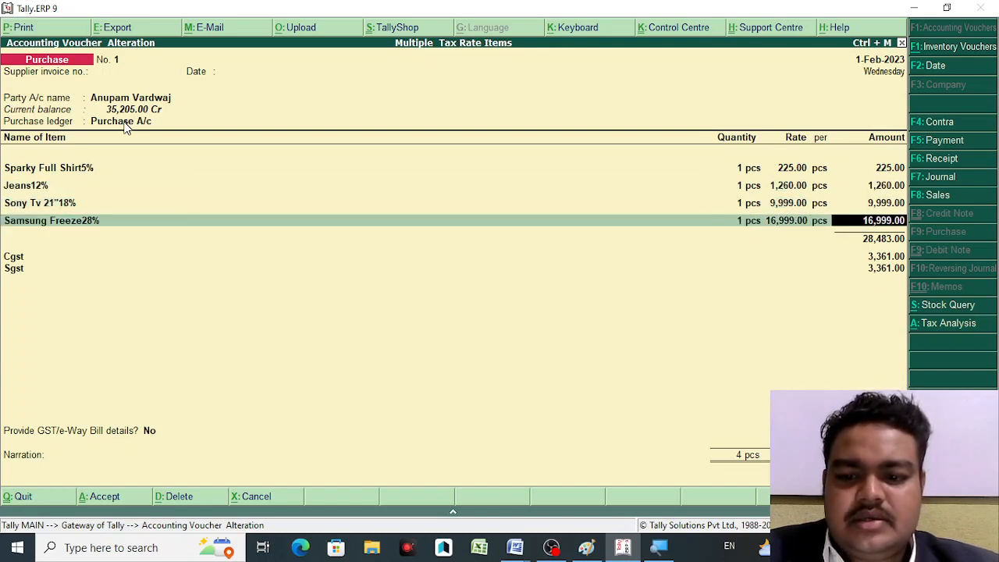
Step: Add the Igst ledger below Cgst and Sgst without an amount, and open the voucher's tax analysis
key("Return")
key("Return")
key("Return")
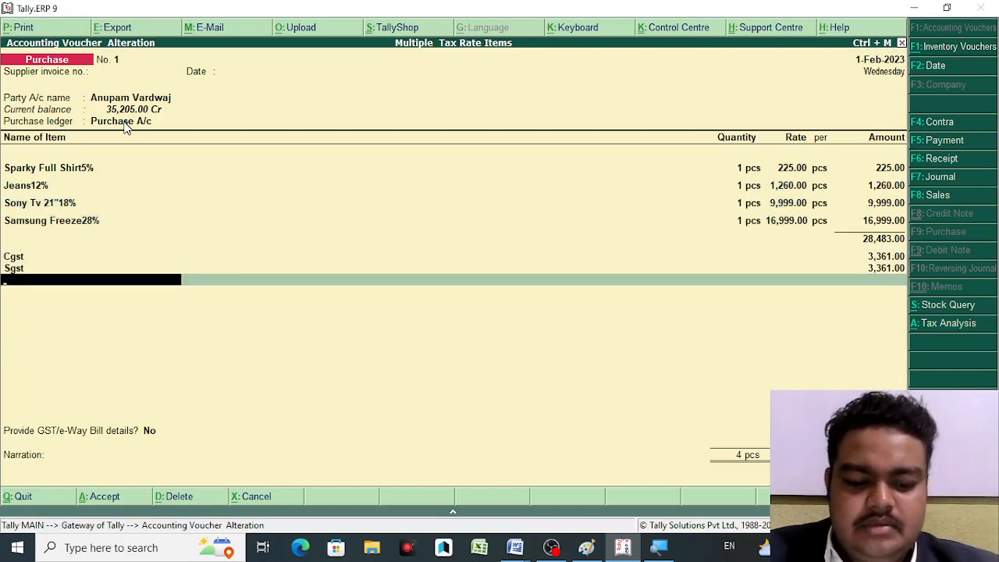
type("Igst")
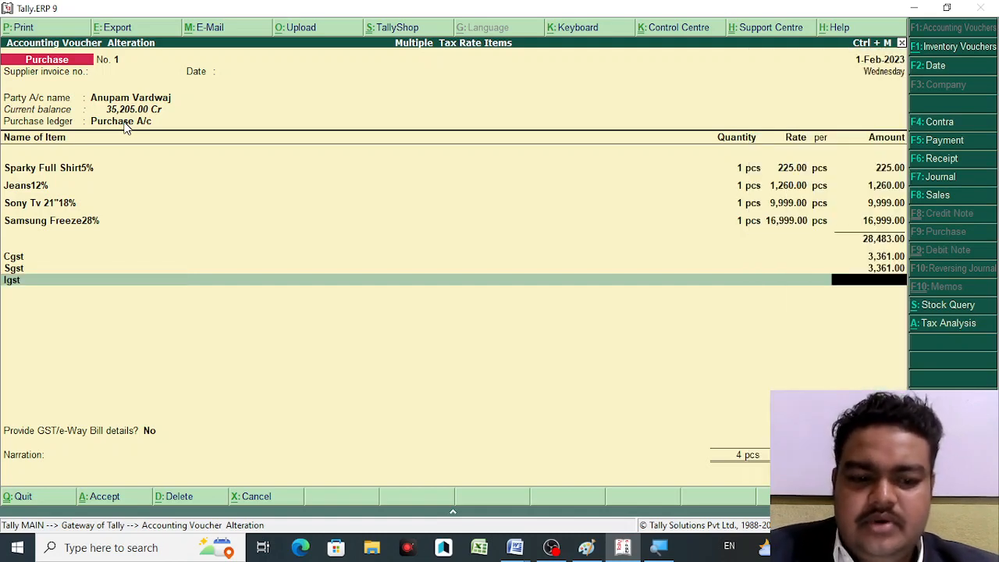
key("Return")
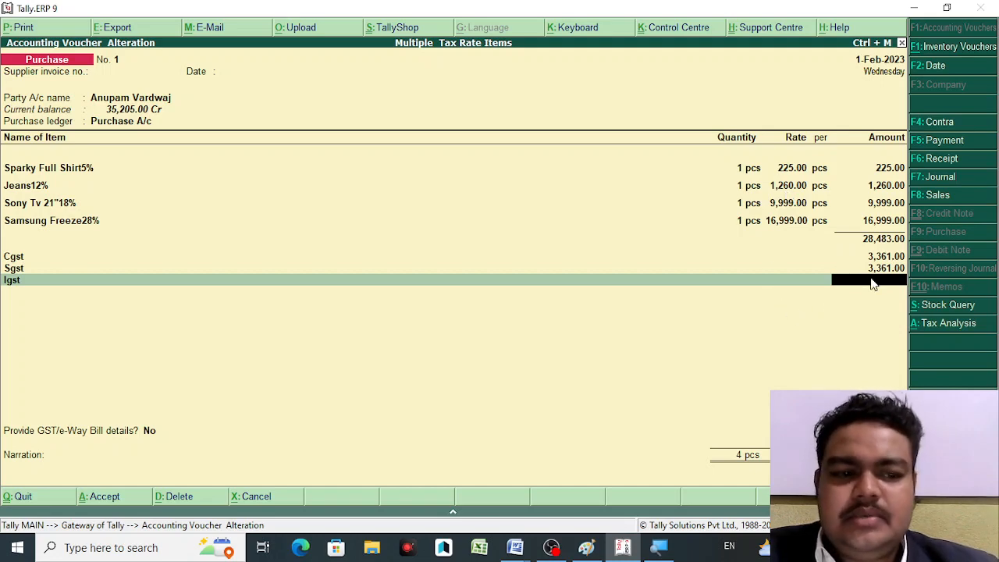
left_click(948, 323)
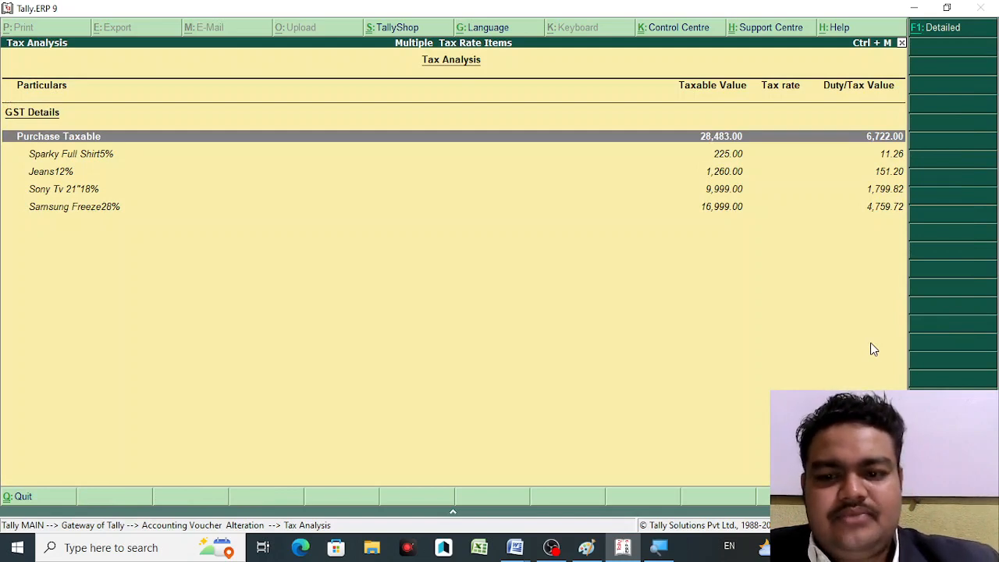
Step: Examine the central and state tax rates per item in the detailed tax analysis, and return to the Sparky Full Shirt5% line
left_click(949, 36)
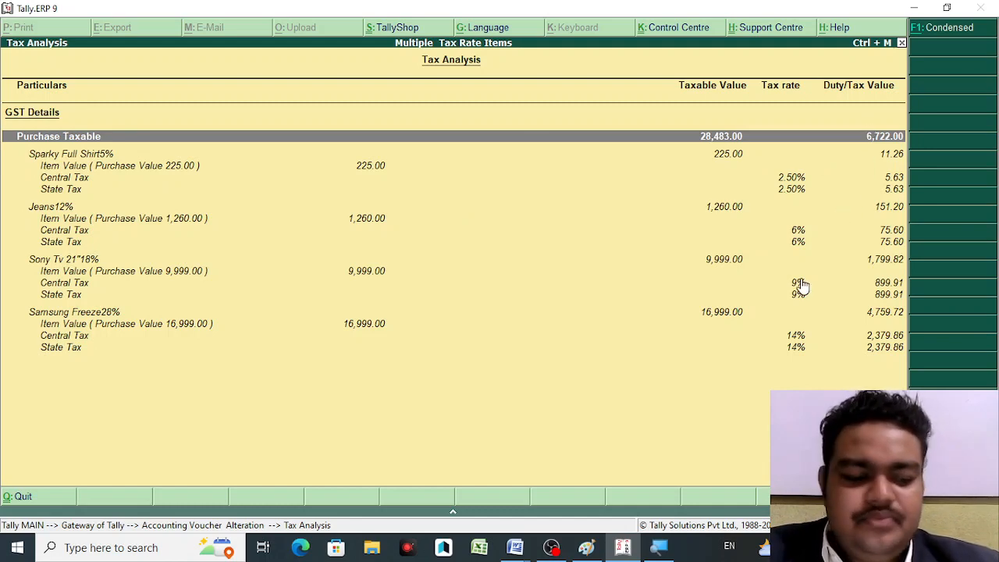
key("Escape")
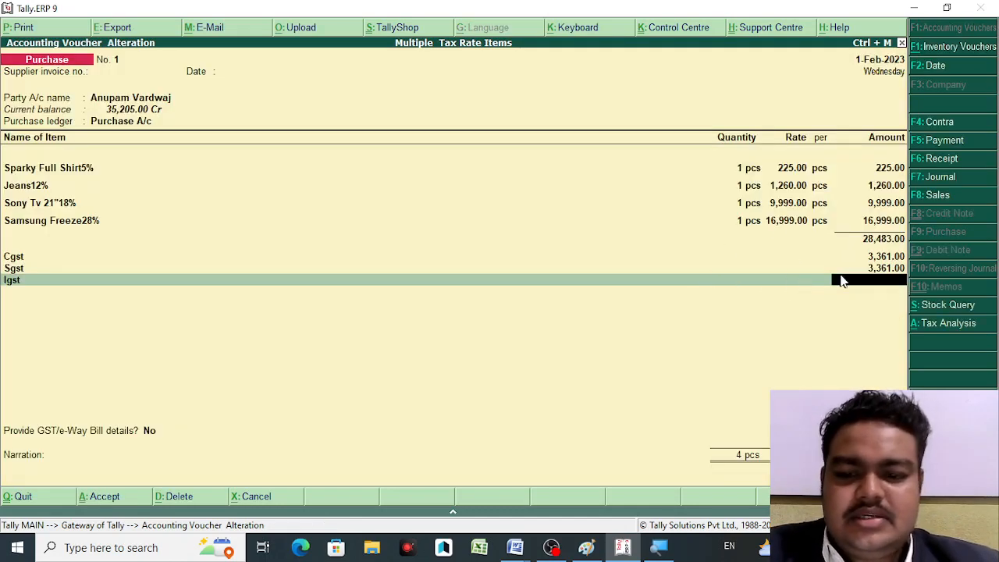
key("ctrl+a")
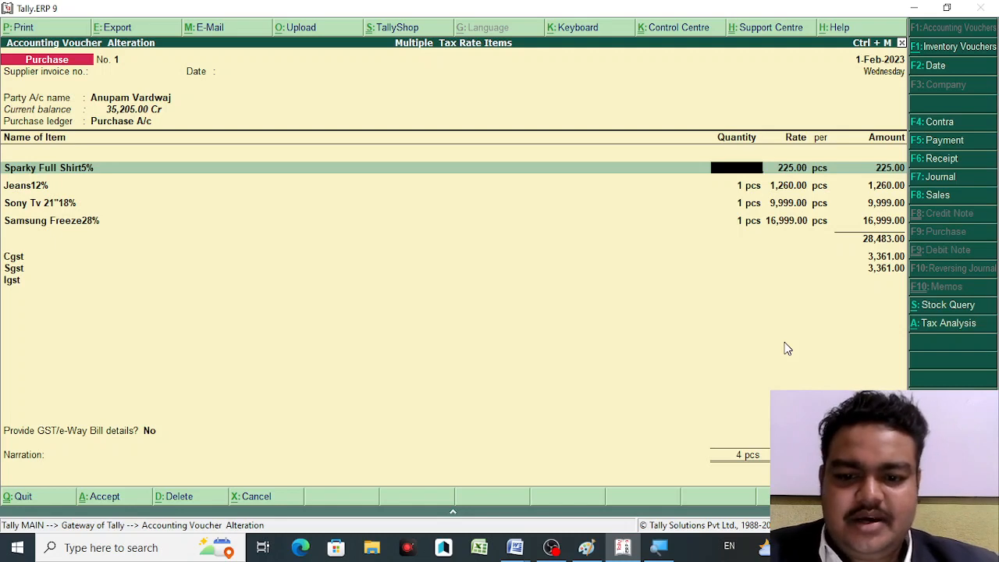
key("Return")
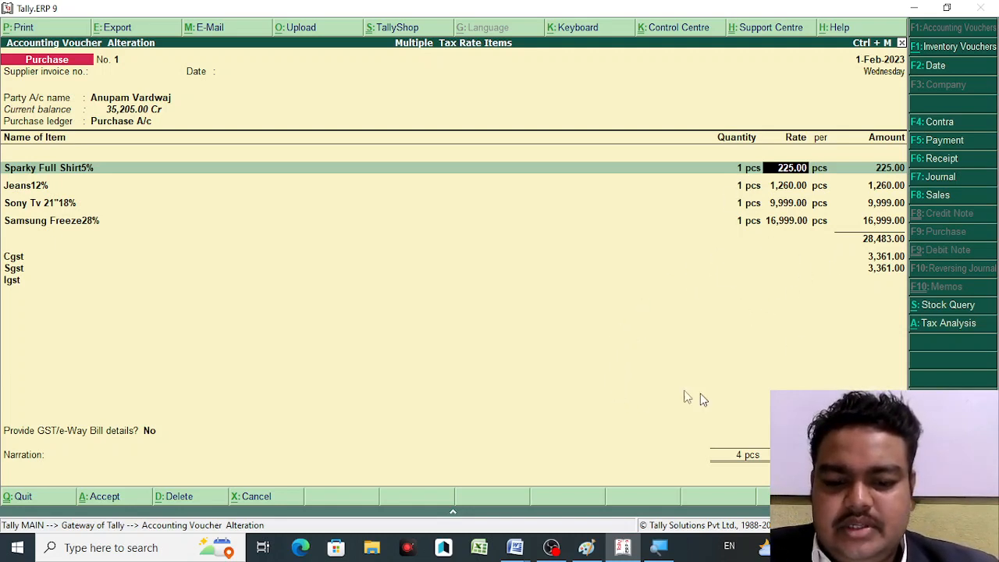
Step: Recheck each item's central and state tax amounts in the voucher's detailed tax analysis, and return to the voucher
left_click(942, 324)
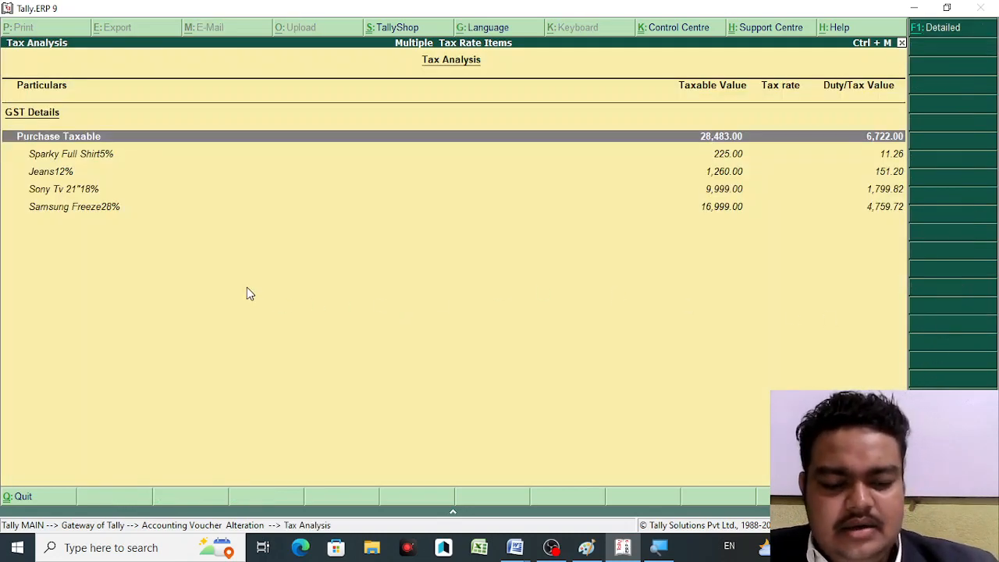
left_click(936, 30)
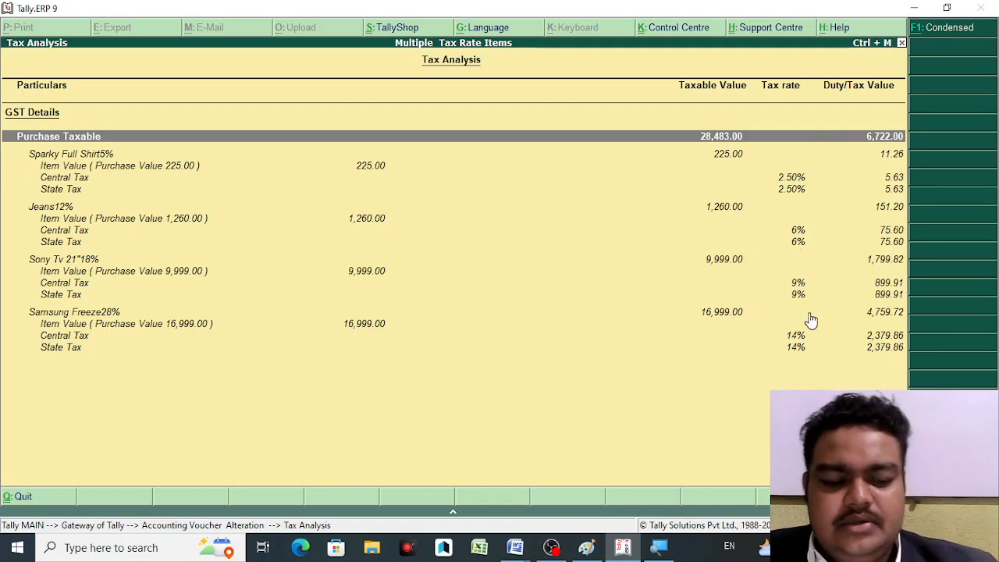
key("Escape")
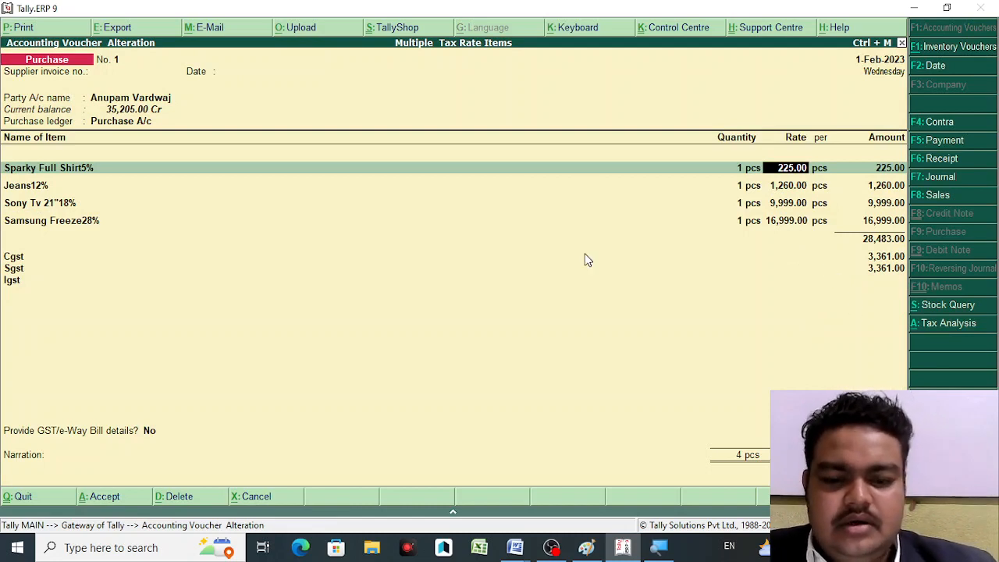
key("alt+a")
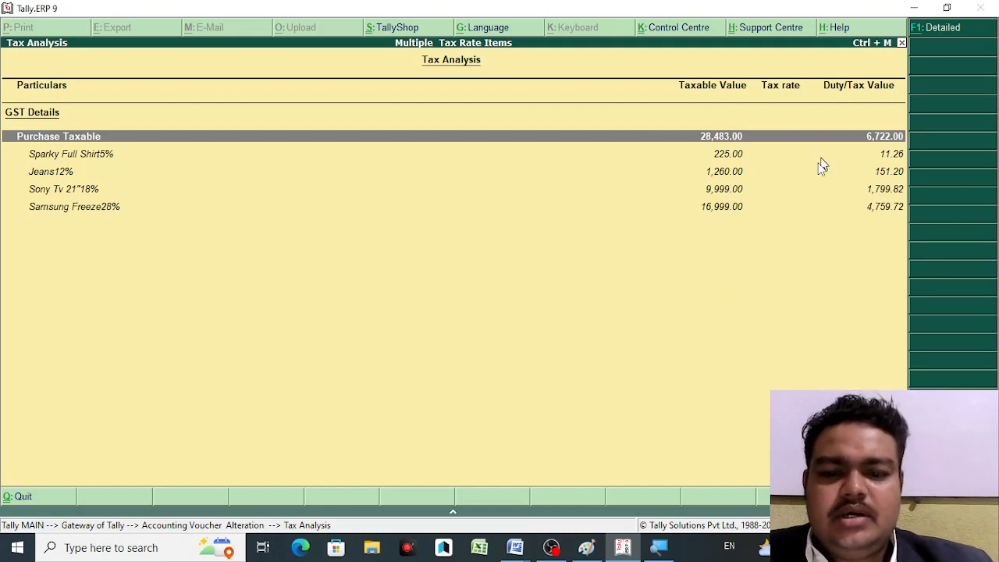
left_click(937, 31)
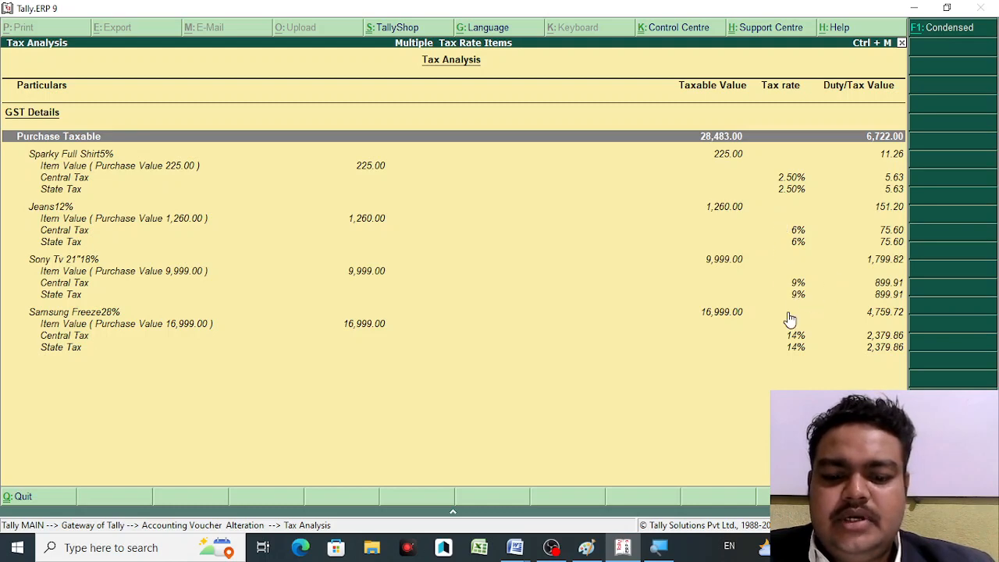
key("Escape")
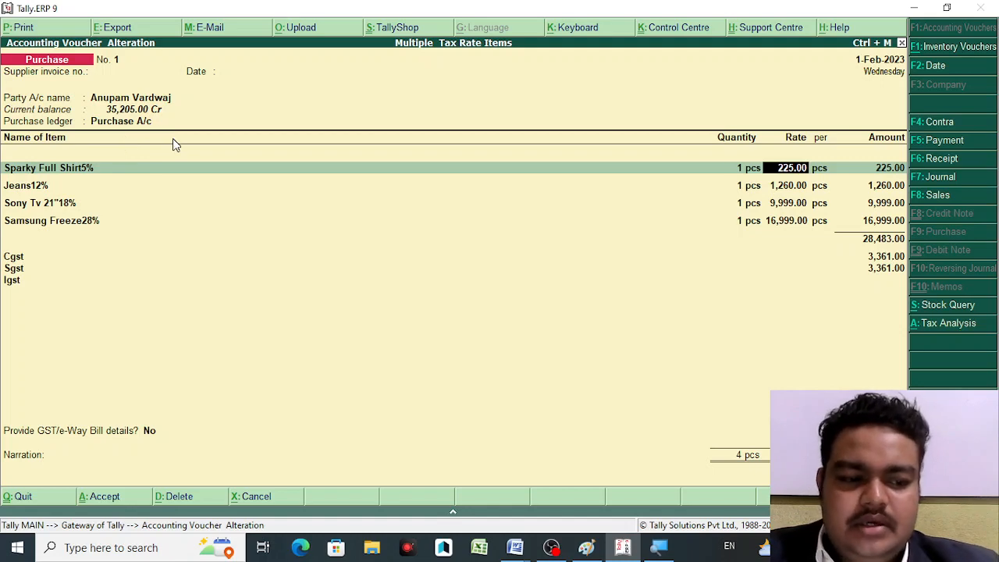
Step: Change the purchase voucher's party account to Sr Computer
key("BackSpace")
key("BackSpace")
key("BackSpace")
key("BackSpace")
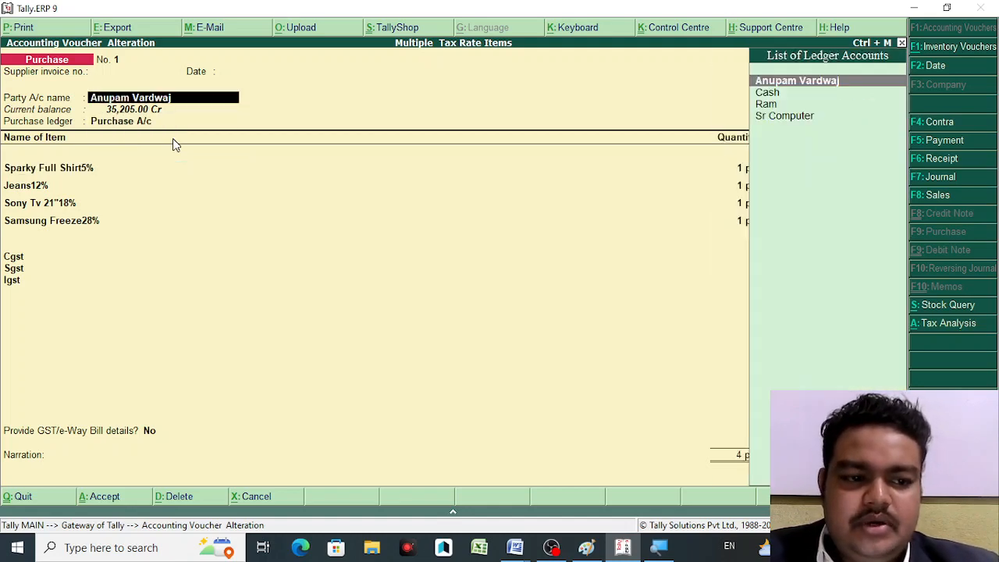
key("Down")
key("Down")
key("Down")
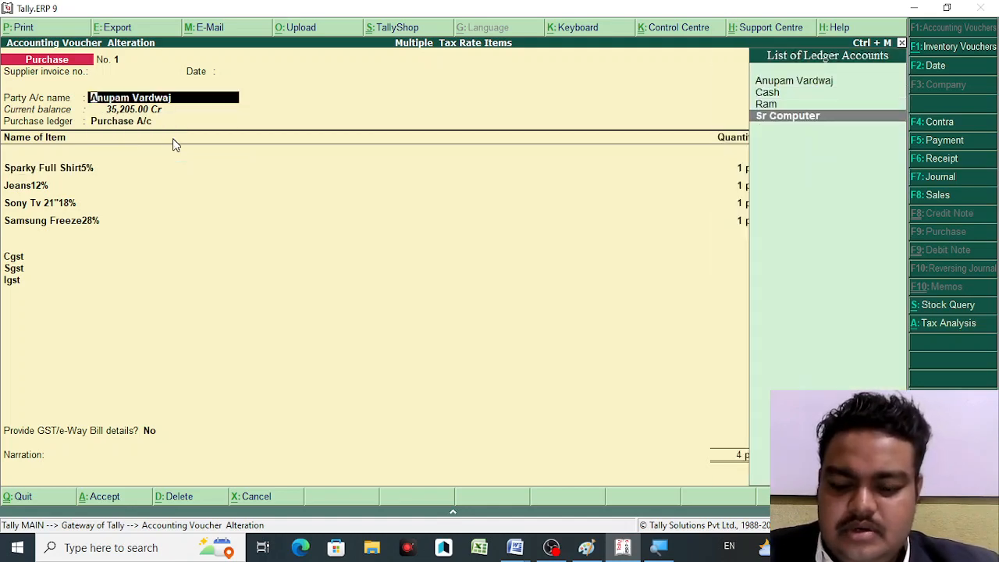
key("Return")
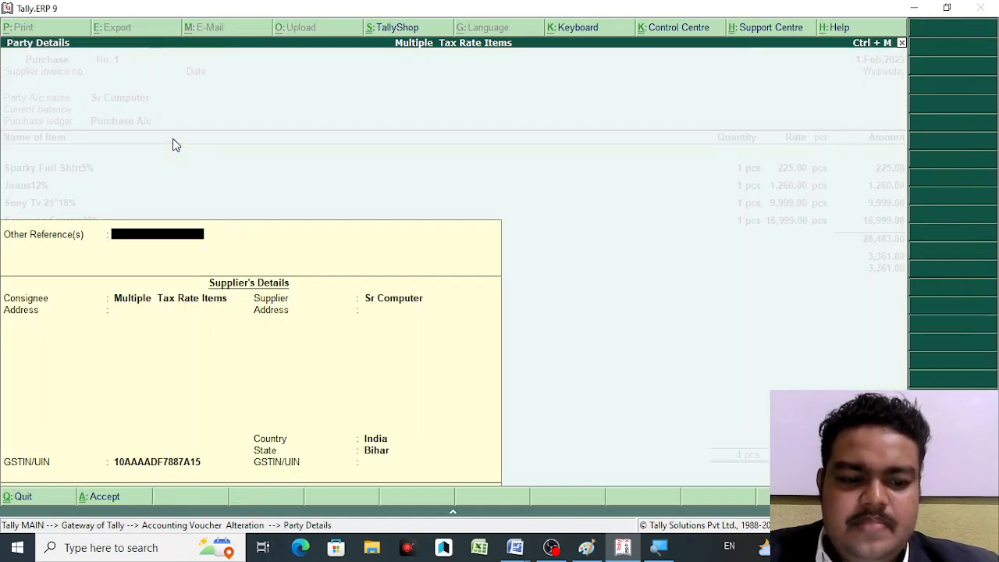
Step: Accept Sr Computer's party details with country India and state Bihar, keep Purchase A/c, and proceed to the Sparky Full Shirt5% quantity
key("Return")
key("Return")
key("Return")
key("Return")
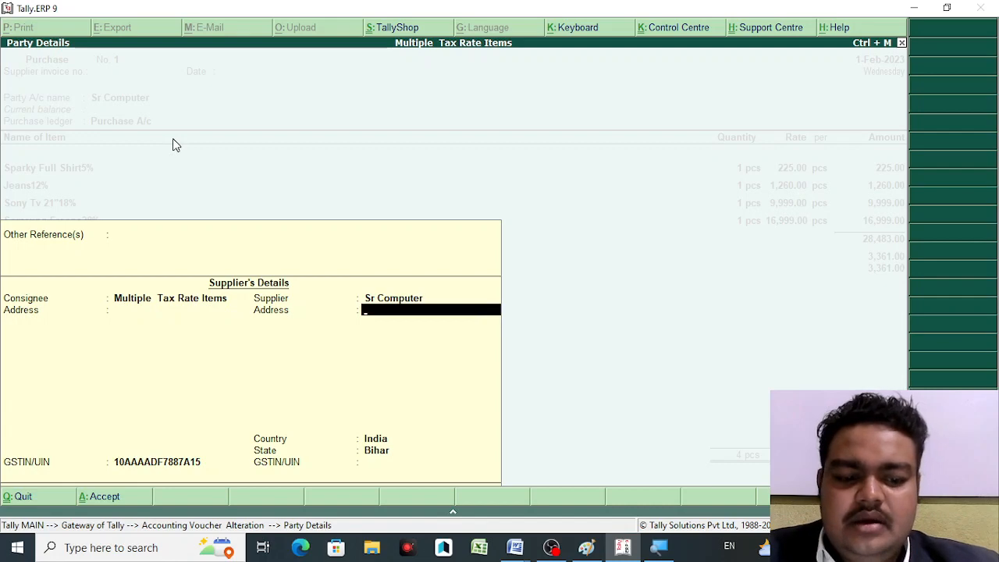
key("Return")
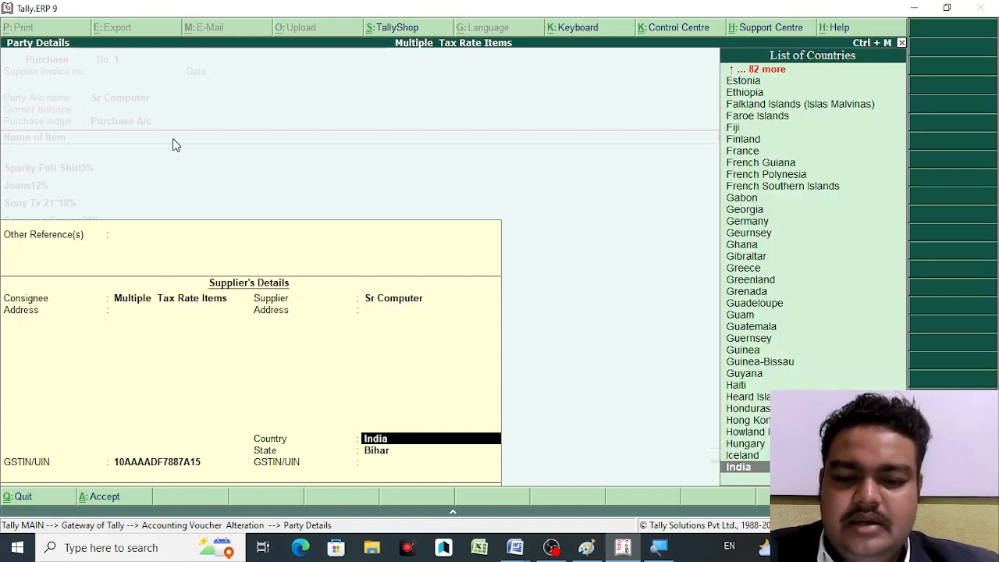
key("Return")
key("Return")
key("Return")
key("Return")
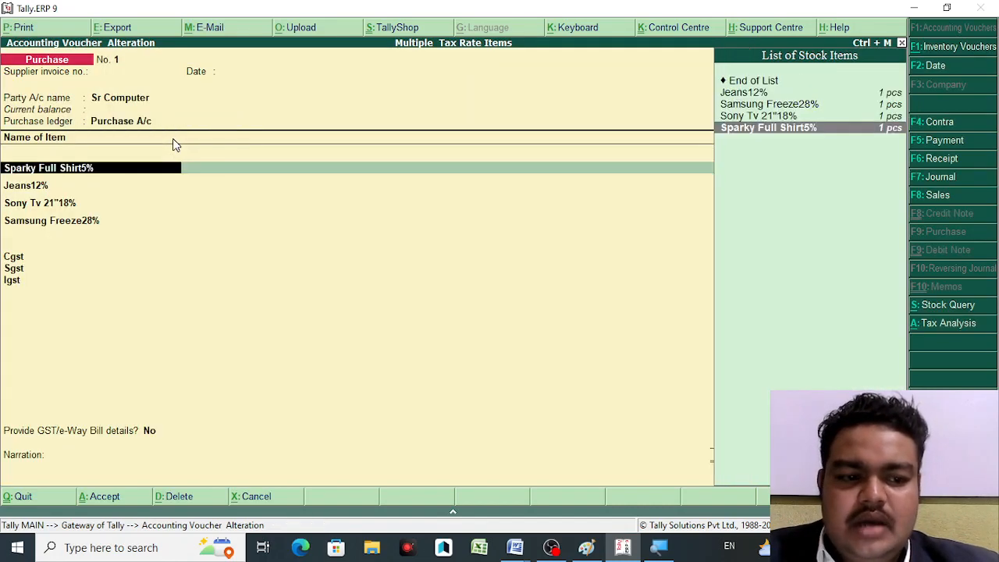
key("Return")
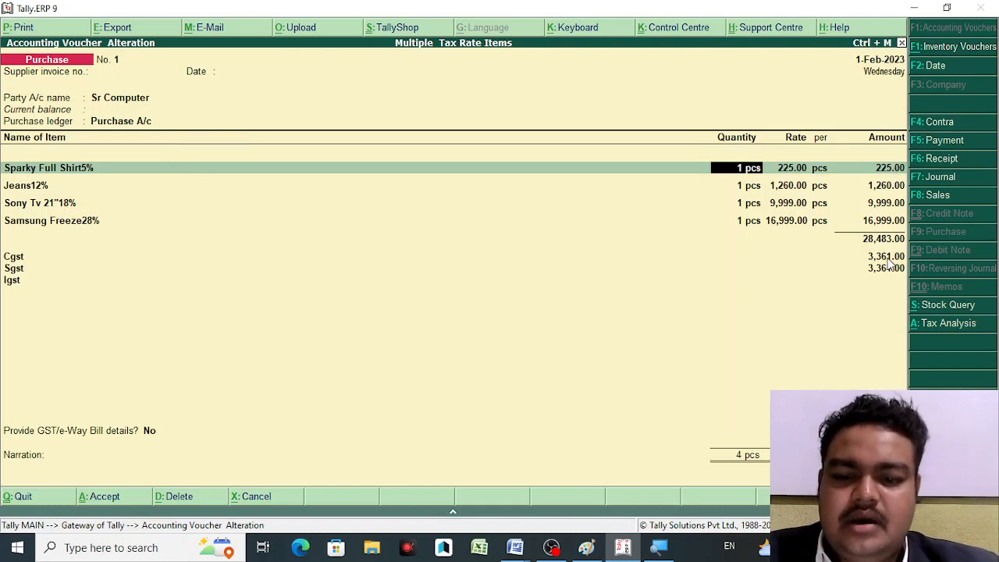
Step: Open the Sr Computer ledger from the party account, review its mailing and tax registration details, and accept it with its existing values
key("BackSpace")
key("BackSpace")
key("BackSpace")
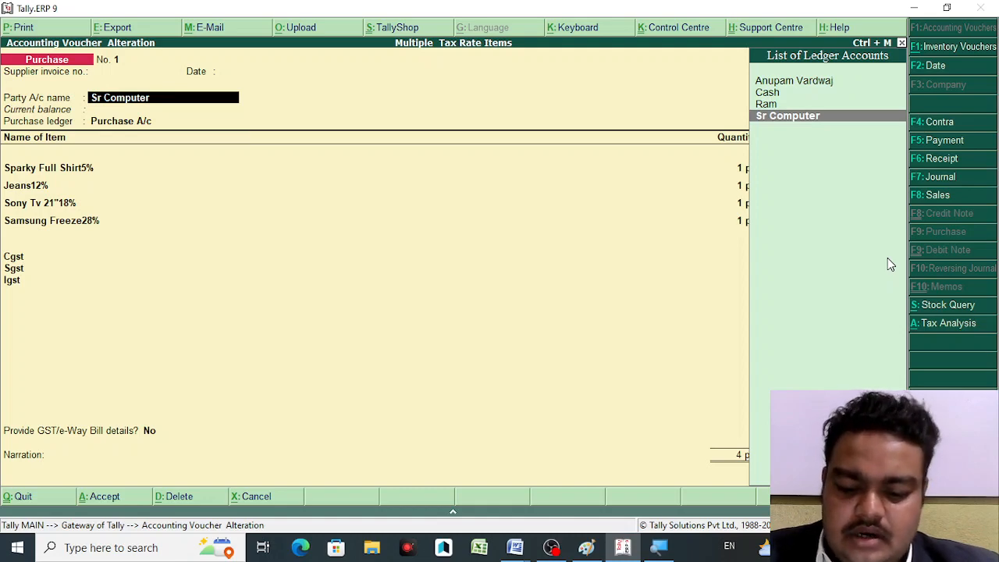
key("ctrl+Return")
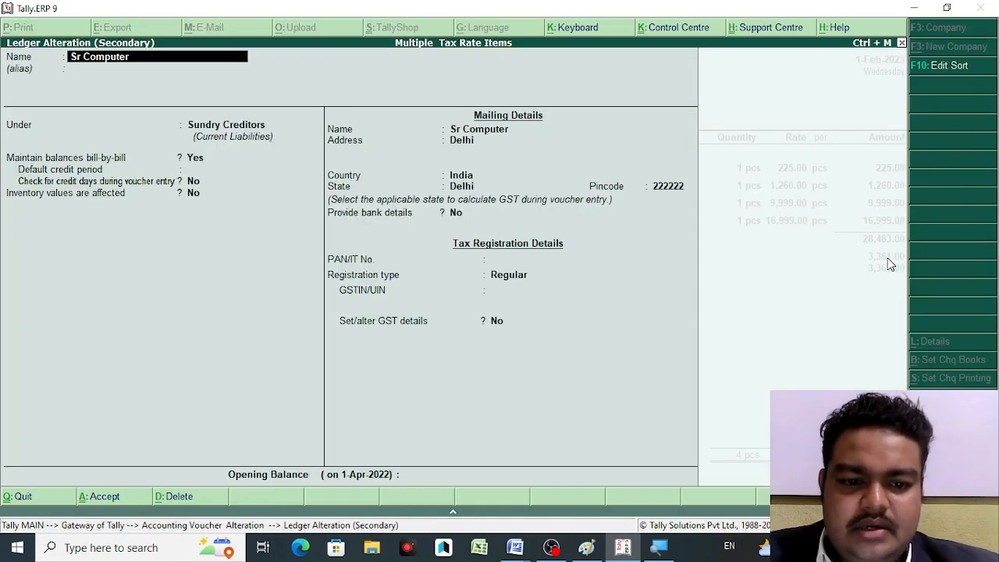
key("Return")
key("Return")
key("Return")
key("Return")
key("Return")
key("Return")
key("Return")
key("Return")
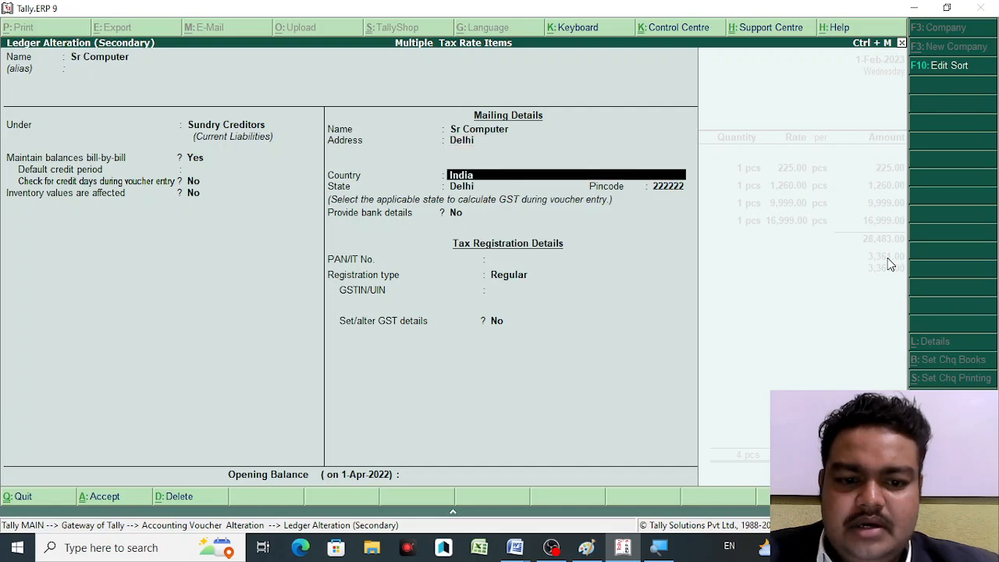
key("Return")
key("Return")
key("Return")
key("Return")
key("Return")
key("Return")
key("Return")
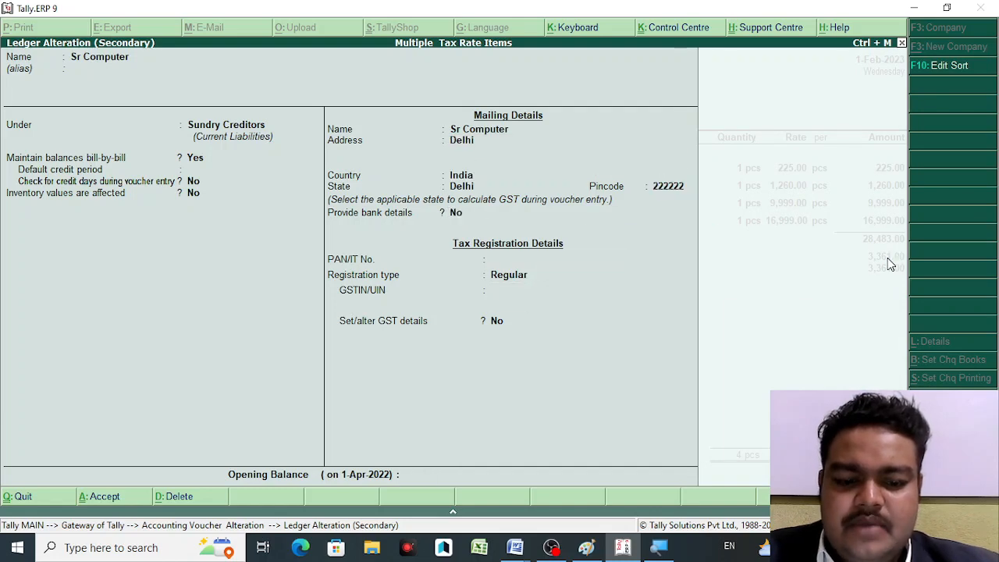
key("Return")
Step: Set the supplier's state to Delhi in the party details, keep Purchase A/c, and proceed to the Sparky Full Shirt5% quantity
key("Return")
key("Return")
key("Return")
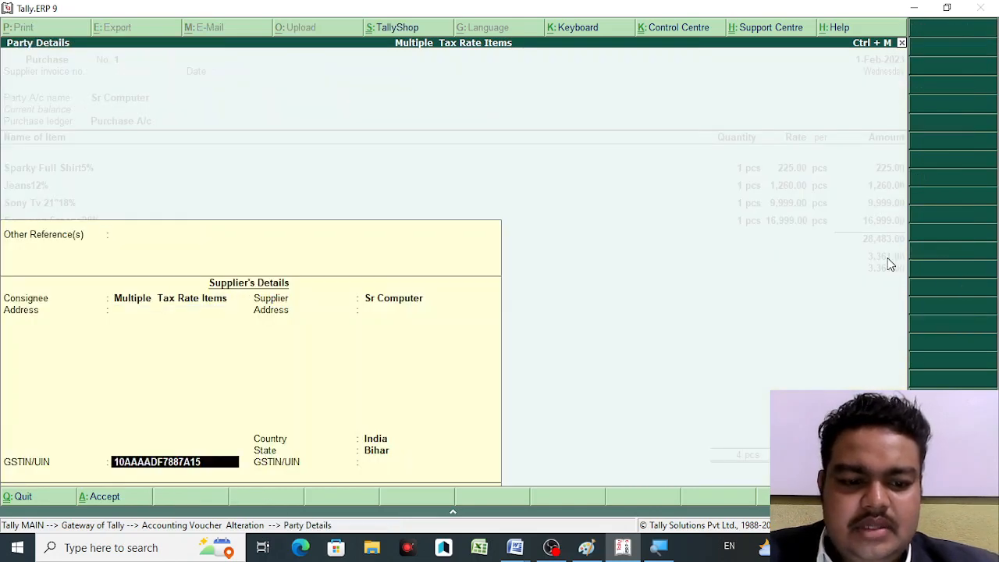
key("Return")
key("Return")
key("Return")
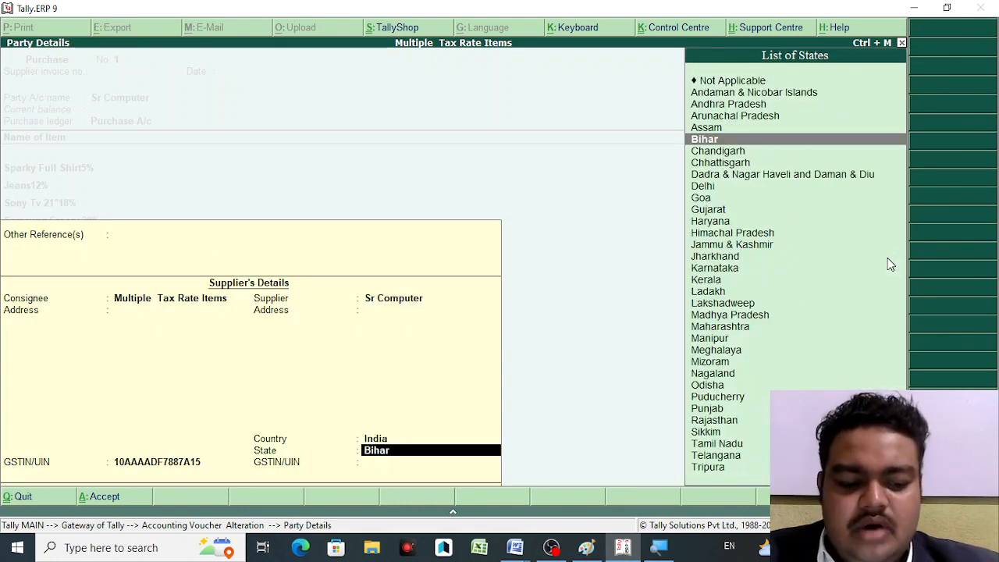
type("D")
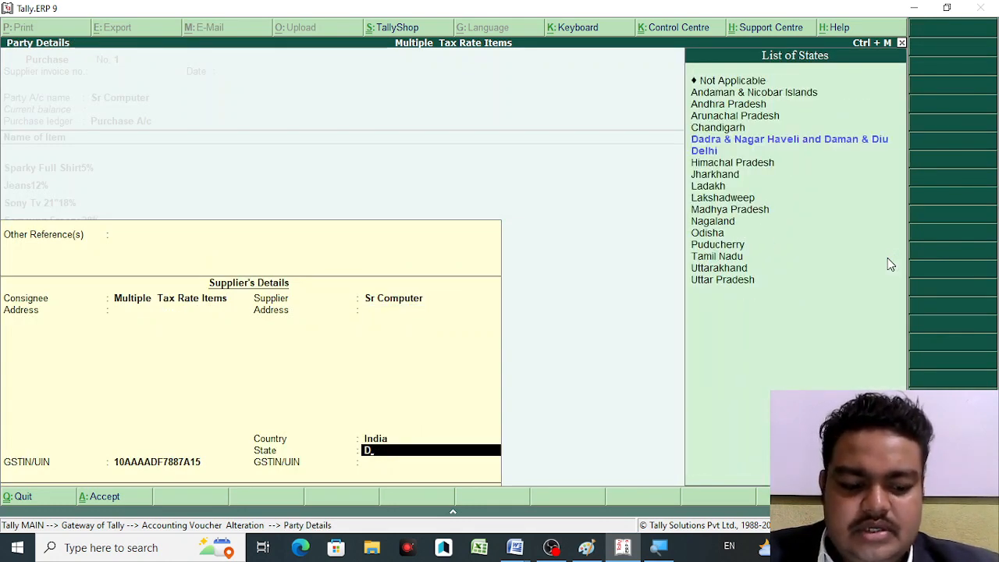
type("e")
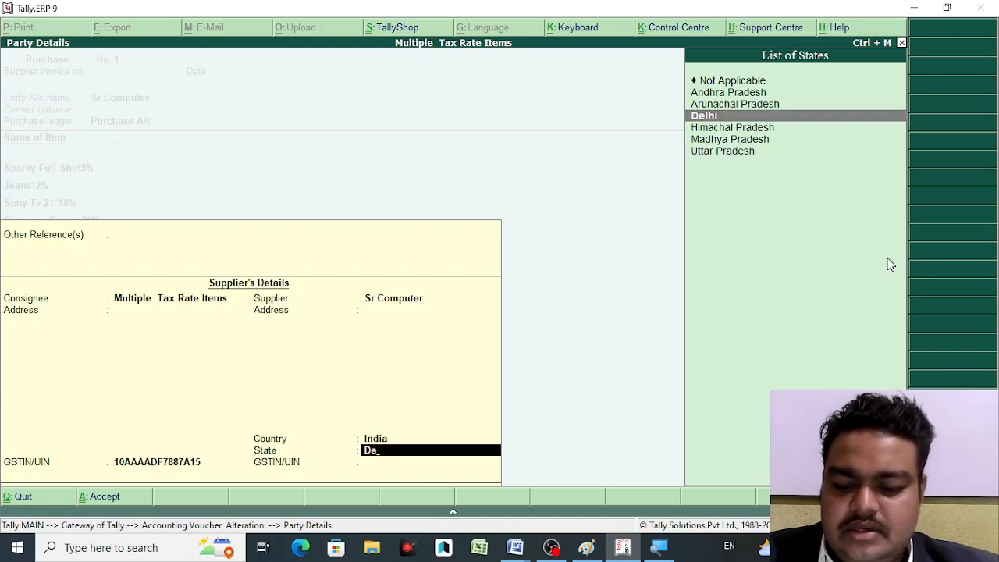
key("Return")
key("Return")
key("Return")
key("Return")
key("Return")
key("Return")
key("Return")
key("Return")
key("Return")
key("Return")
key("Return")
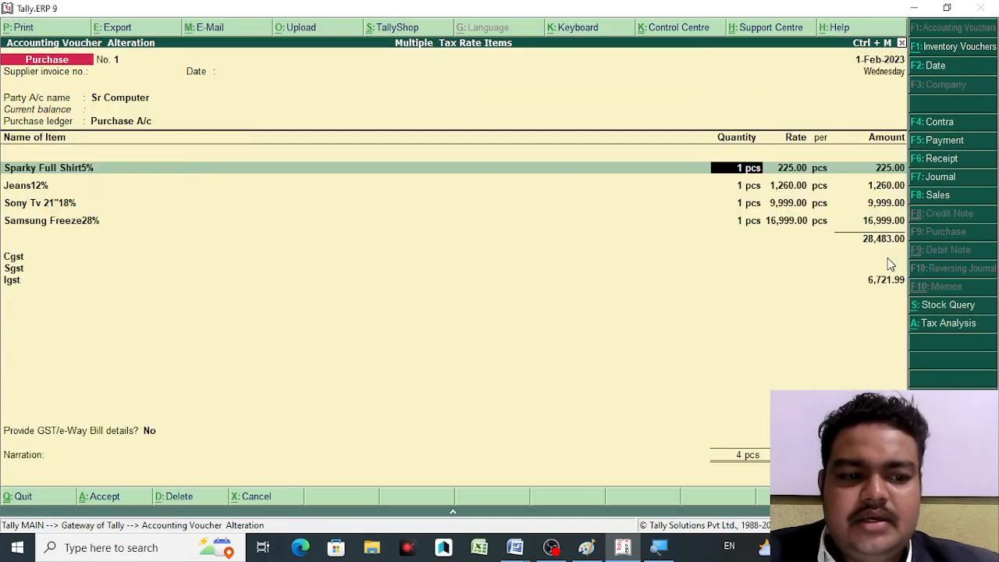
Step: Keep the Sparky Full Shirt5%, Jeans12% and Sony Tv 21"18% lines, and proceed to the Samsung Freeze28% amount
key("Return")
key("Return")
key("Return")
key("Return")
key("Return")
key("Return")
key("Return")
key("Return")
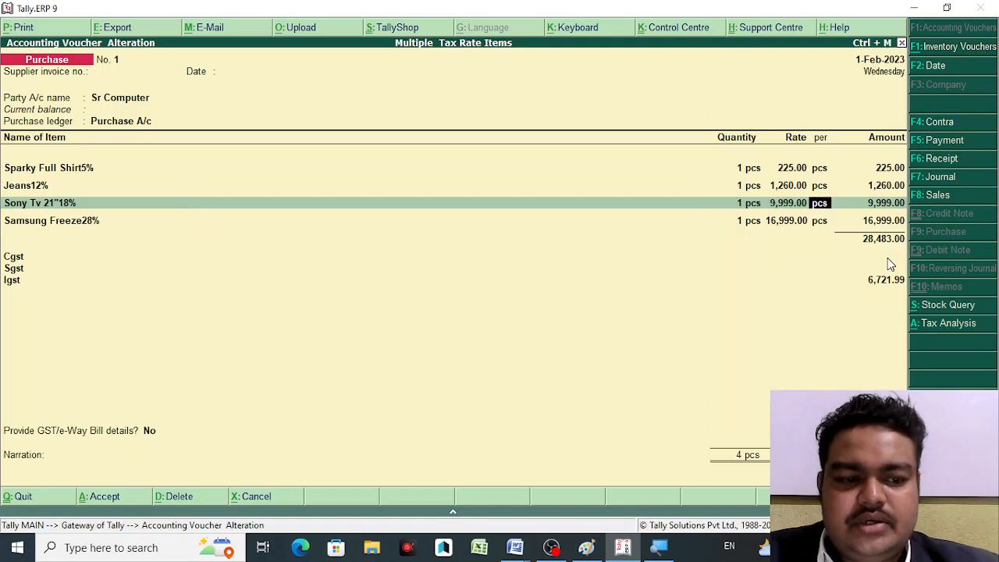
key("Return")
key("Return")
key("Return")
key("Return")
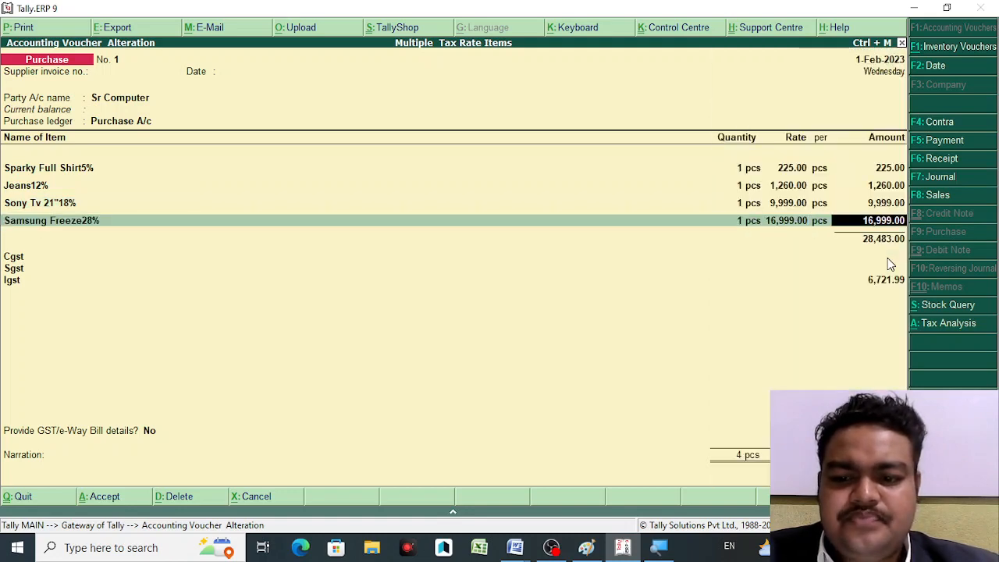
Step: Keep the Samsung Freeze28% amount and the Cgst and Sgst ledgers, and proceed to the Igst amount
key("Return")
key("Return")
key("Return")
key("Return")
key("Return")
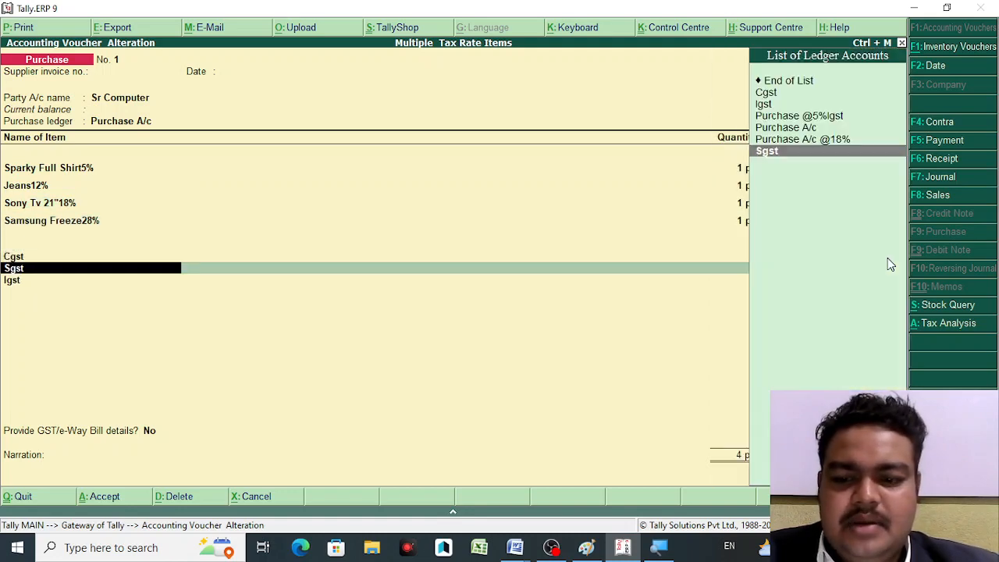
key("Return")
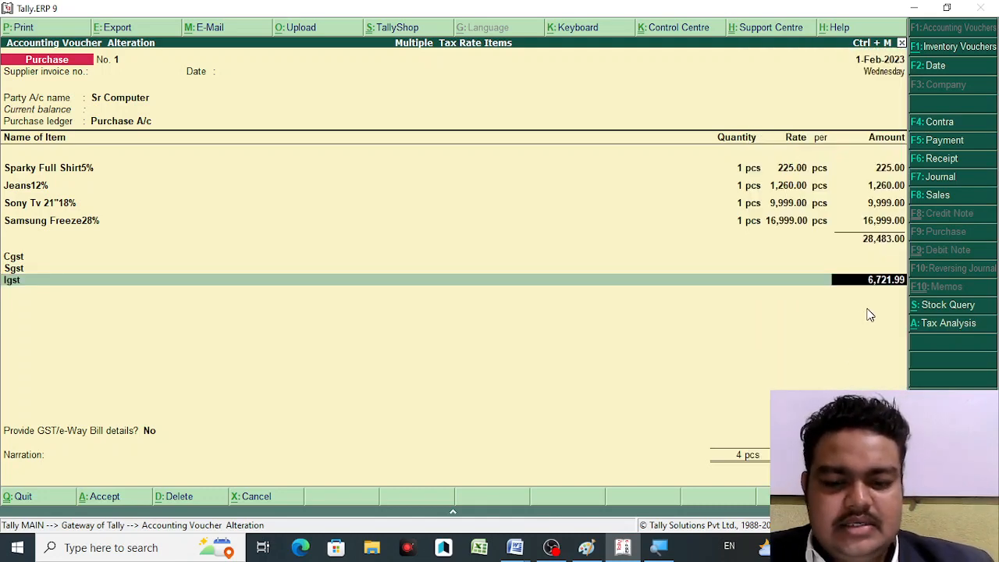
Step: Examine the integrated tax rate and amount of each item in the detailed tax analysis, and return to the voucher
left_click(939, 332)
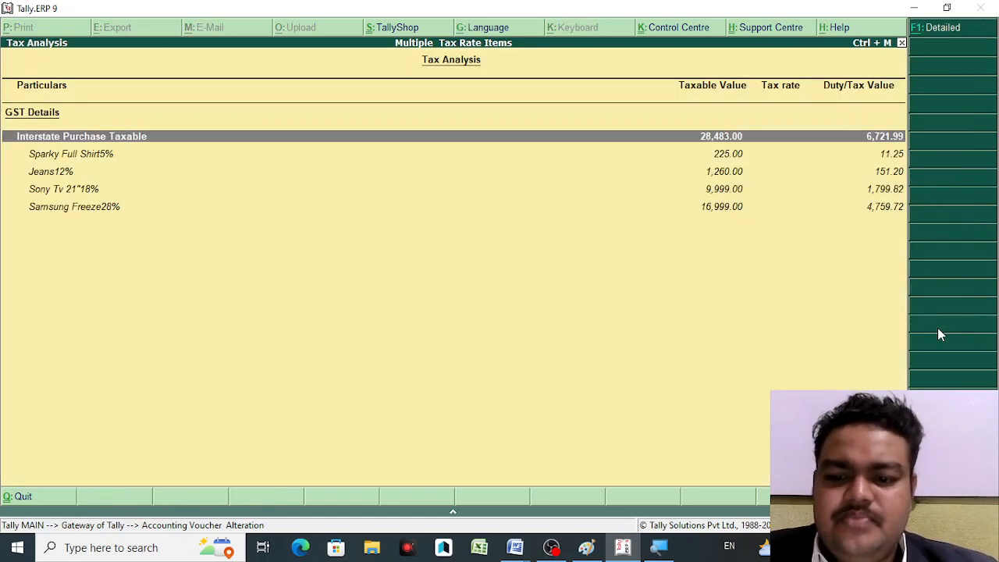
left_click(941, 36)
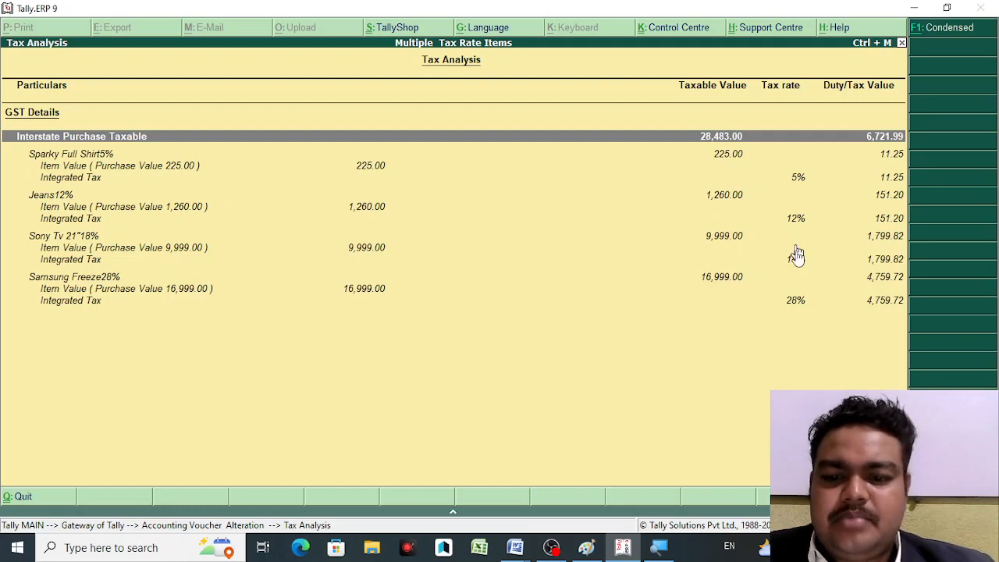
key("Escape")
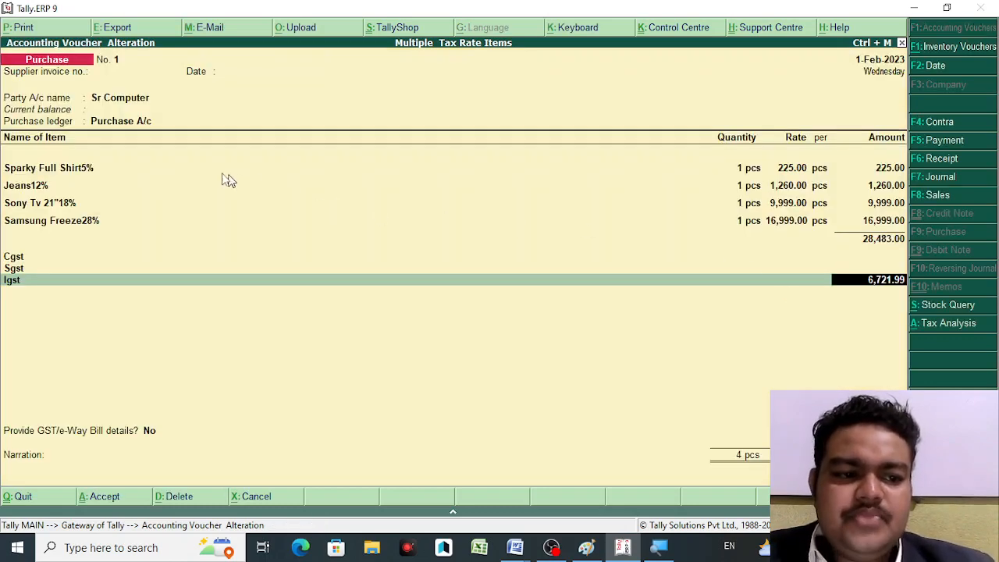
Step: Go back to the Sr Computer party account, keep Delhi and Purchase A/c, and proceed to the Sparky Full Shirt5% amount
left_click(125, 103)
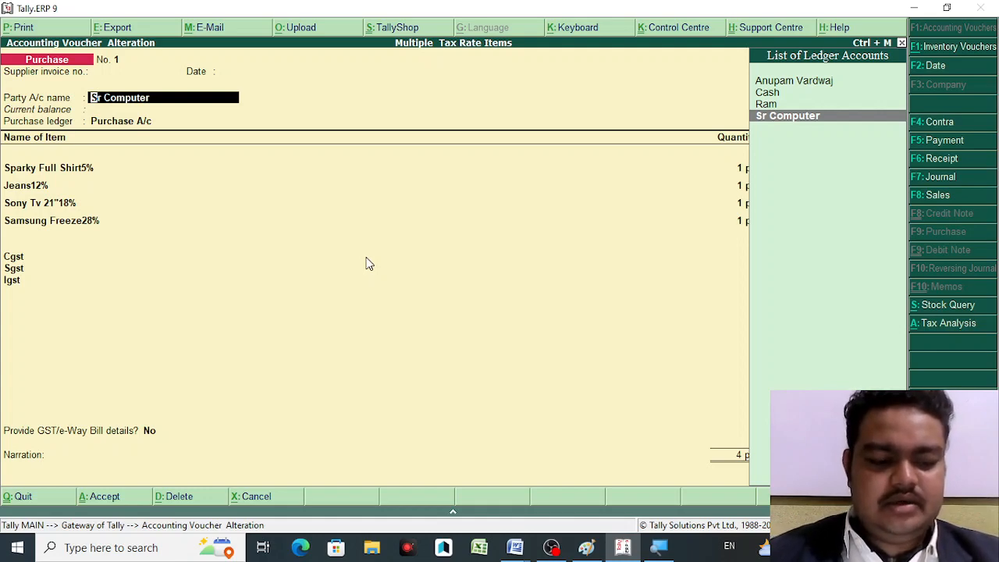
key("Return")
key("Return")
key("Return")
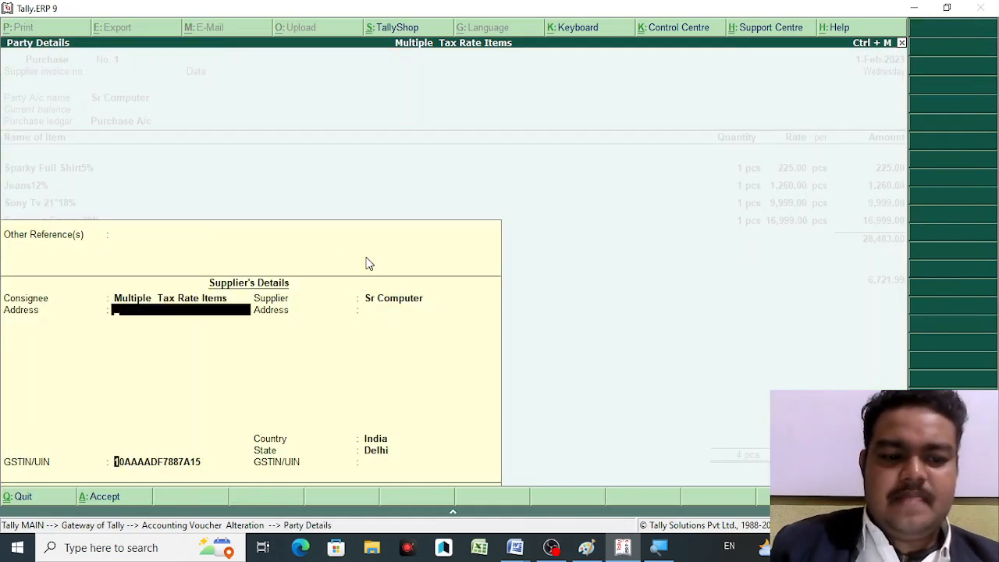
key("Return")
key("Return")
key("Return")
key("Return")
key("Return")
key("Return")
key("Return")
key("Return")
key("Return")
key("Return")
key("Return")
key("Return")
key("Return")
key("Return")
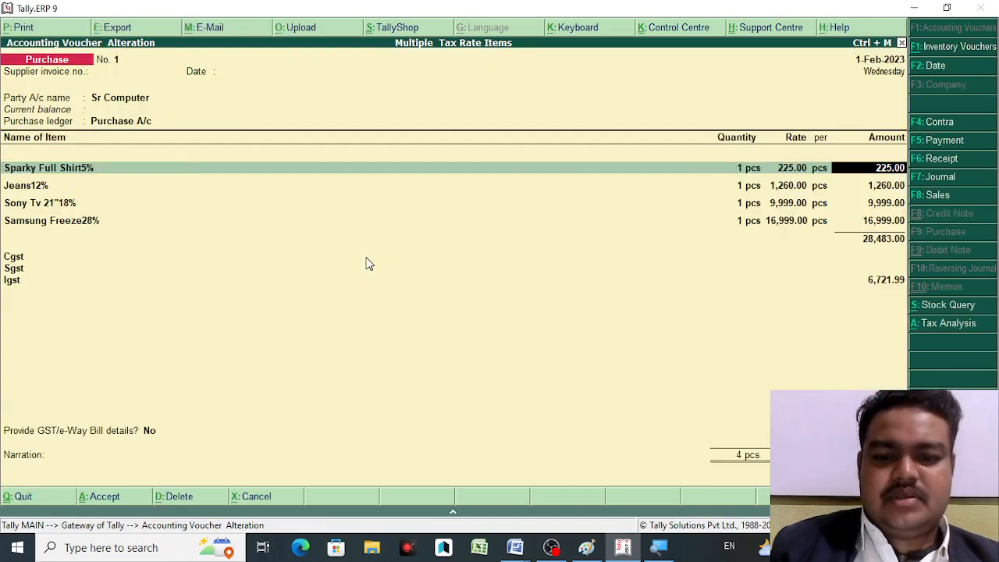
Step: Keep the Sparky Full Shirt5%, Jeans12%, Sony Tv 21"18% and Samsung Freeze28% lines, and proceed to the tax ledgers
key("Return")
key("Return")
key("Return")
key("Return")
key("Return")
key("Return")
key("Return")
key("Return")
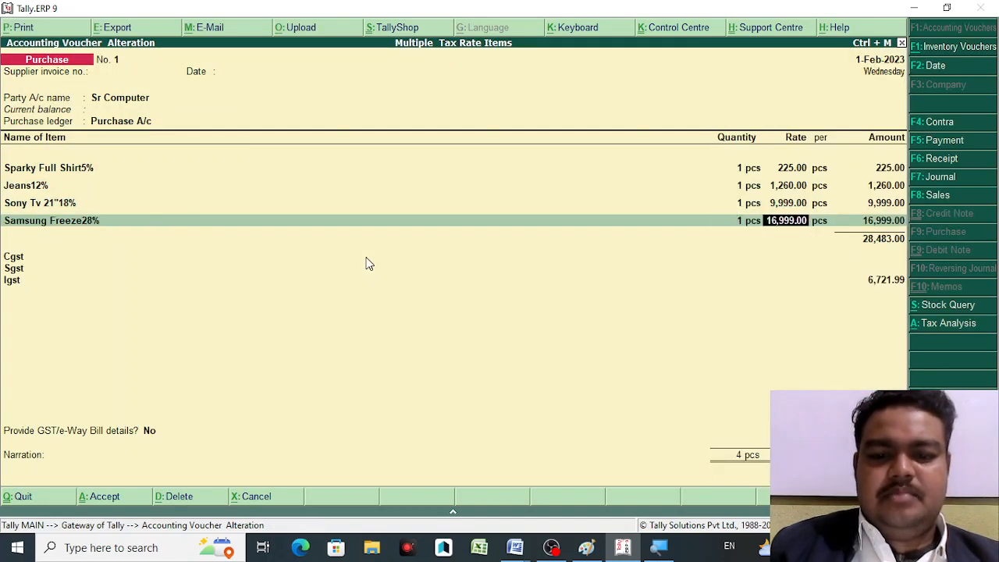
key("Return")
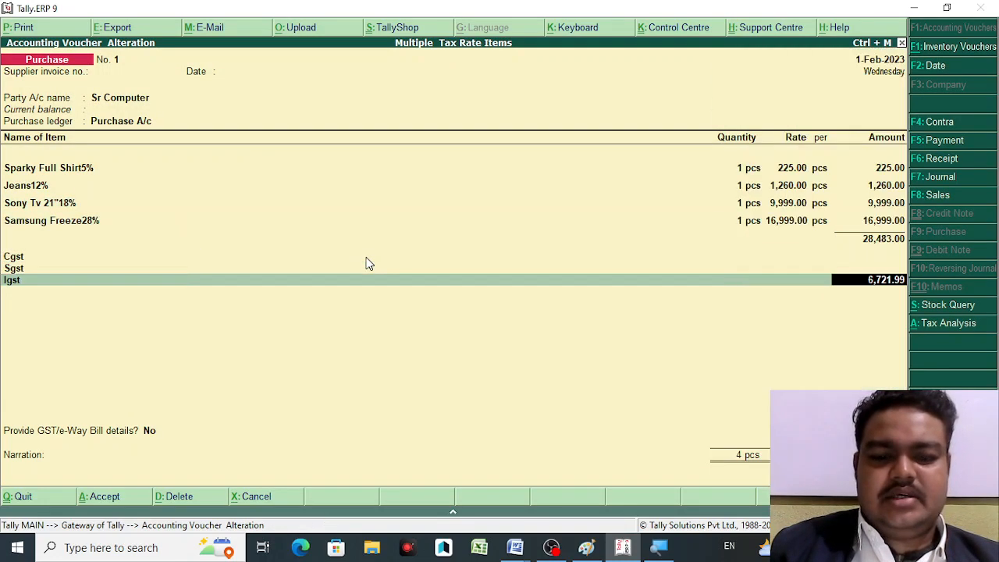
Step: Keep the Igst amount and No for GST/e-Way Bill details, and return to the narration without accepting the voucher
key("Return")
key("Return")
key("Return")
key("Return")
key("Return")
key("Return")
key("Return")
key("Return")
key("Return")
key("Return")
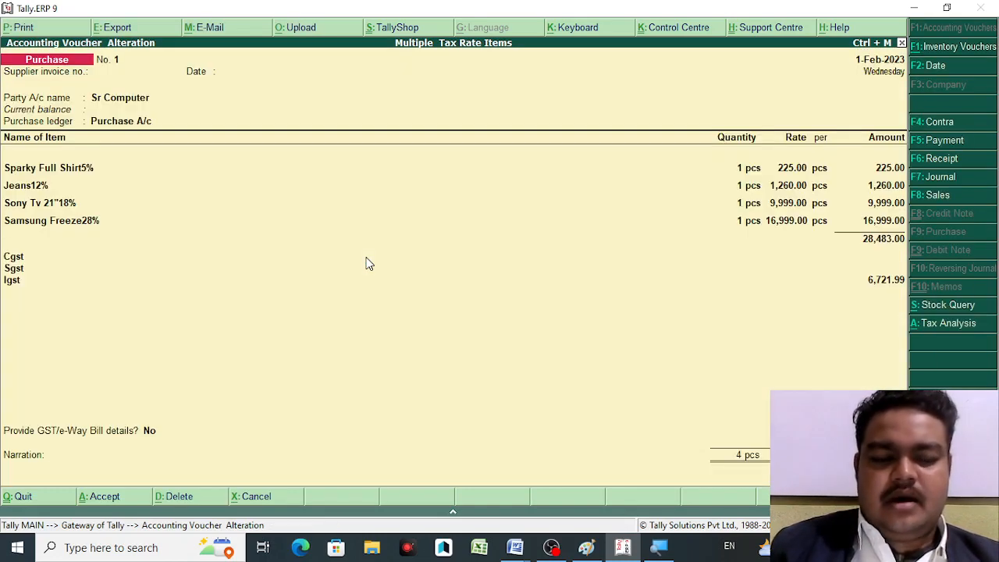
key("Escape")
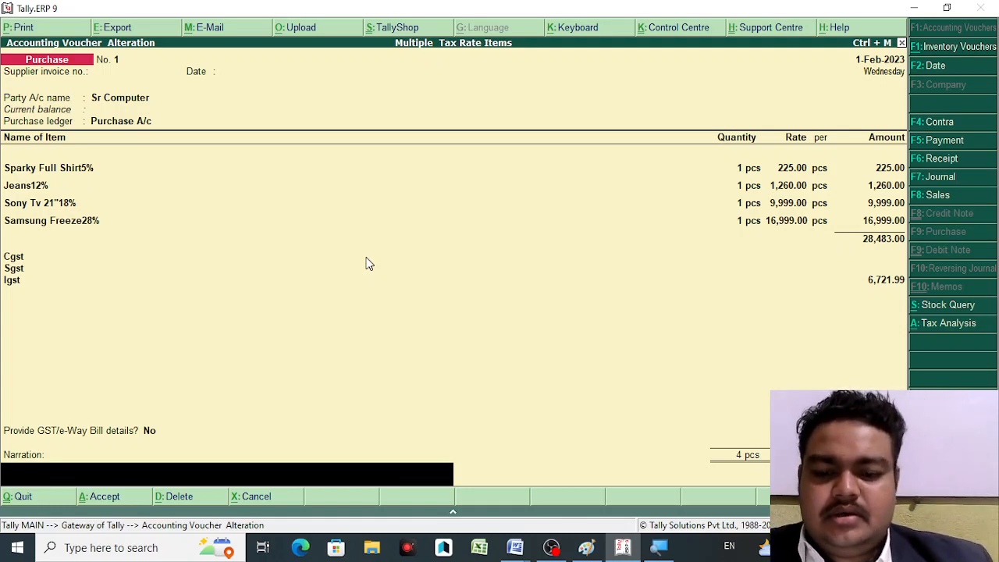
Step: Move back from the narration through the ledger and item lines to the supplier's account at the head of the voucher
key("Up")
key("Up")
key("Up")
key("Up")
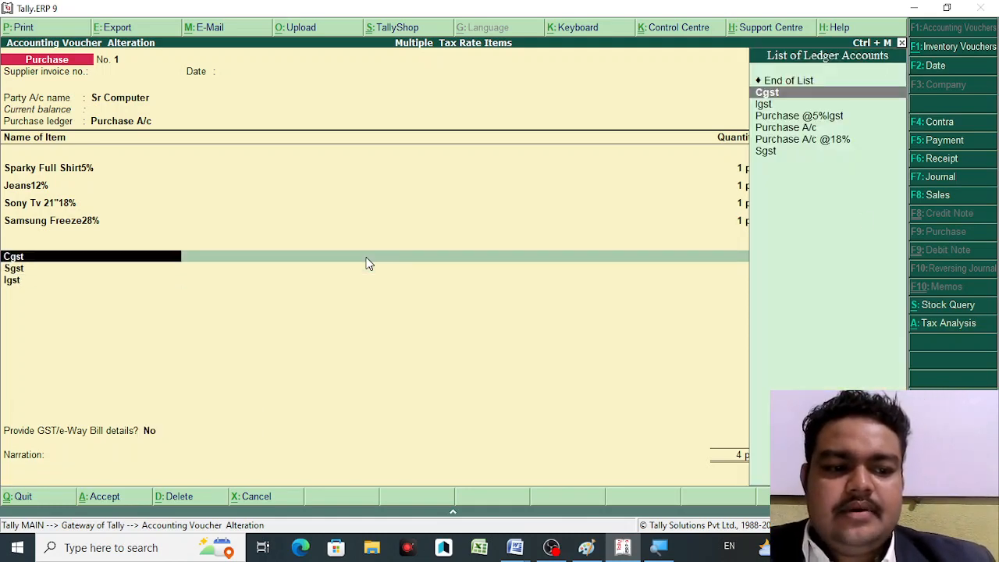
key("Up")
key("Up")
key("Up")
key("Up")
key("Up")
key("Up")
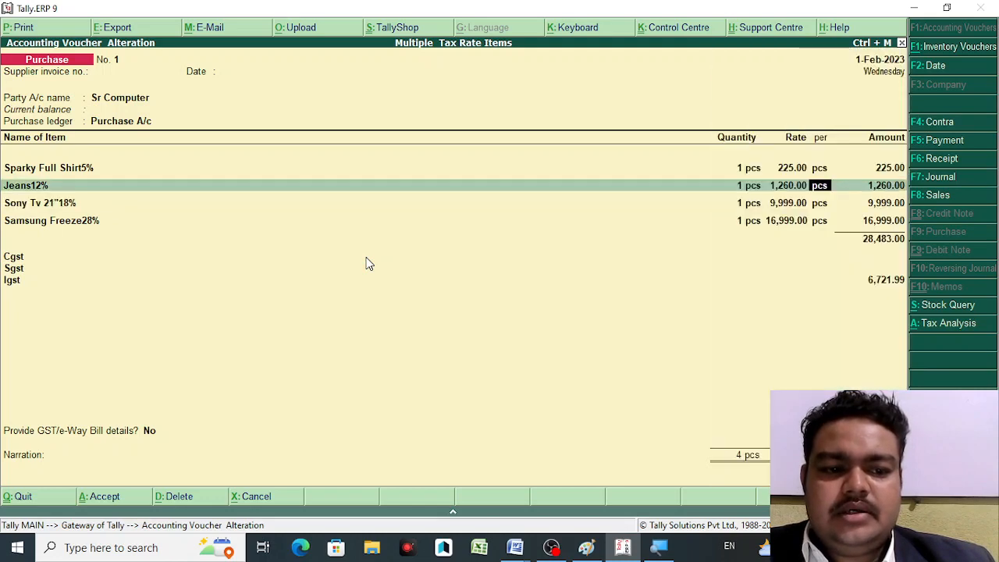
key("Up")
key("Up")
key("Up")
key("Up")
key("Up")
key("Up")
key("Up")
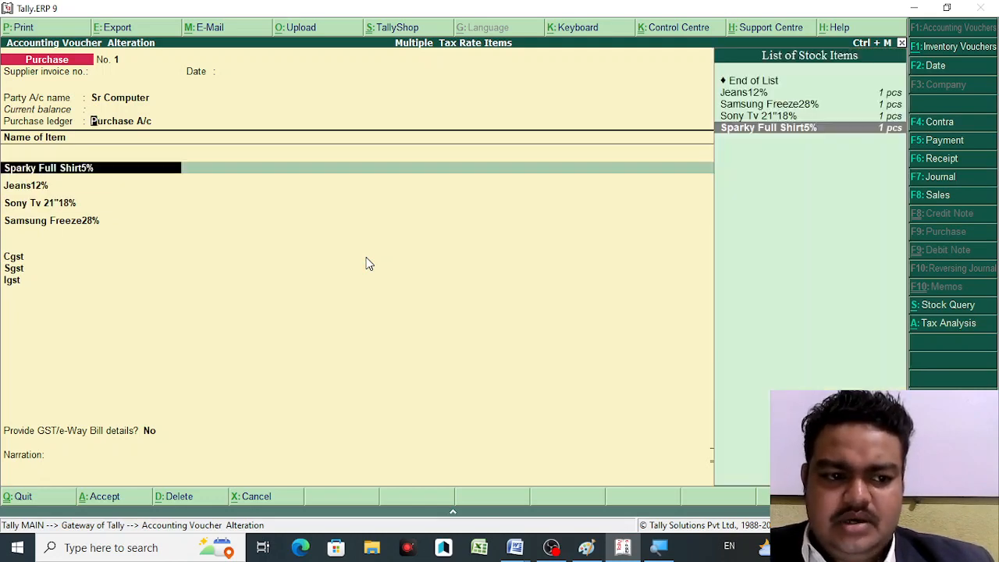
key("Up")
key("Up")
Step: Keep Sr Computer with Delhi as its state in the party details, and proceed to the purchase ledger
key("Return")
key("Return")
key("Return")
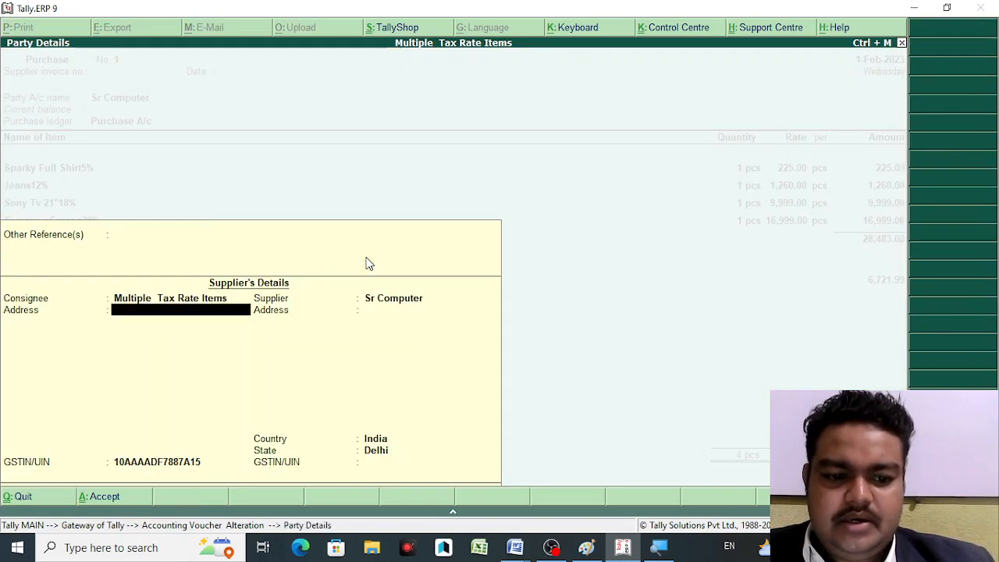
key("Return")
key("Return")
key("Return")
key("Return")
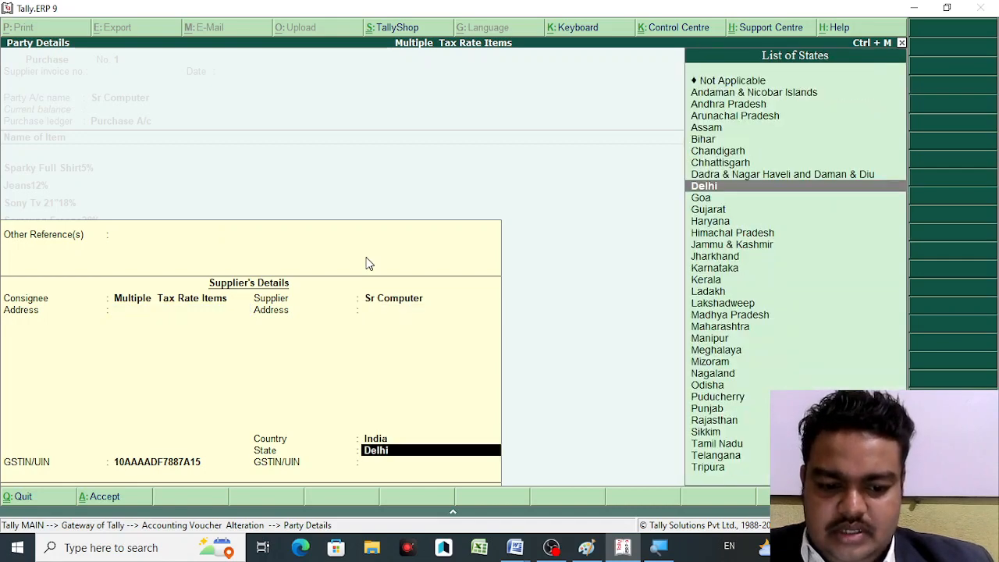
key("Return")
key("Return")
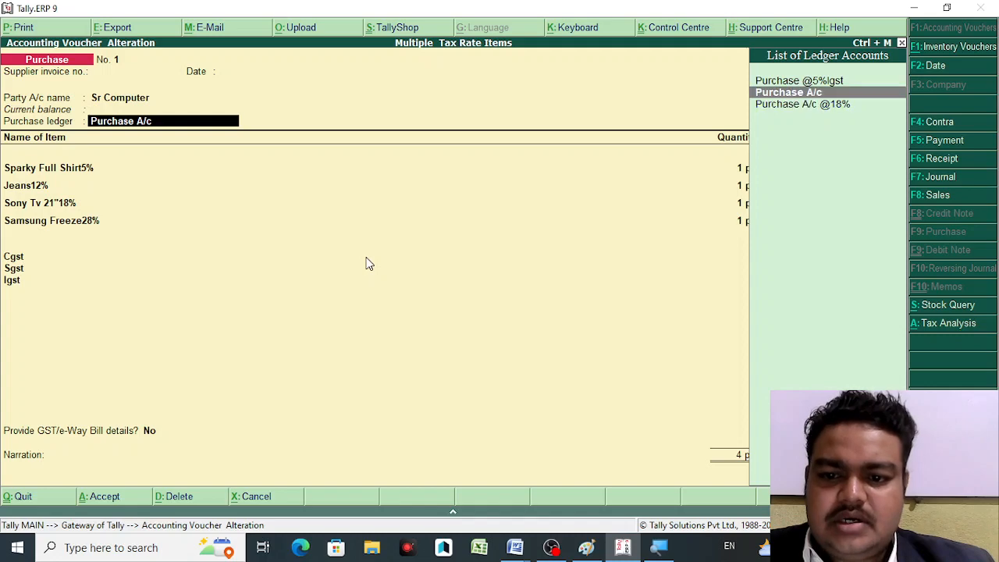
key("Down")
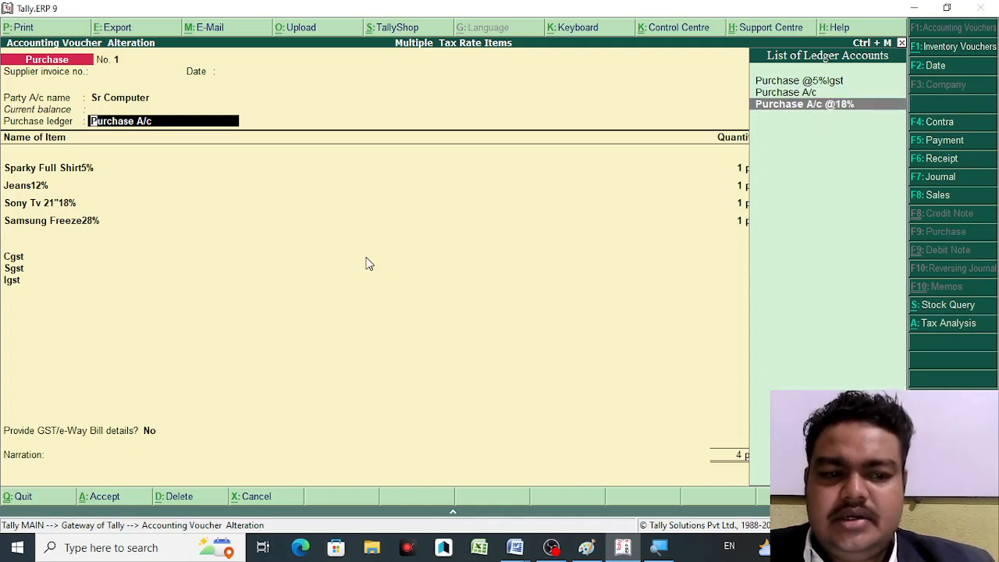
key("Return")
key("Return")
key("Return")
key("Return")
key("Return")
key("Return")
key("Return")
key("Return")
key("Return")
key("Return")
key("Return")
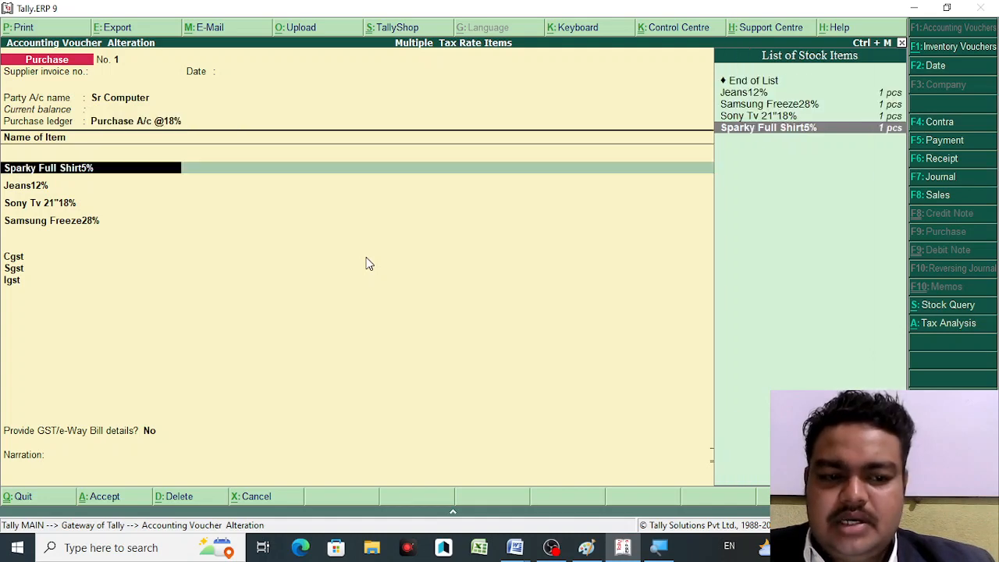
Step: Keep the Sparky Full Shirt5% and Jeans12% lines, and proceed to the Sony Tv 21"18% amount
key("Return")
key("Return")
key("Return")
key("Return")
key("Return")
key("Return")
key("Return")
key("Return")
key("Return")
key("Return")
key("Return")
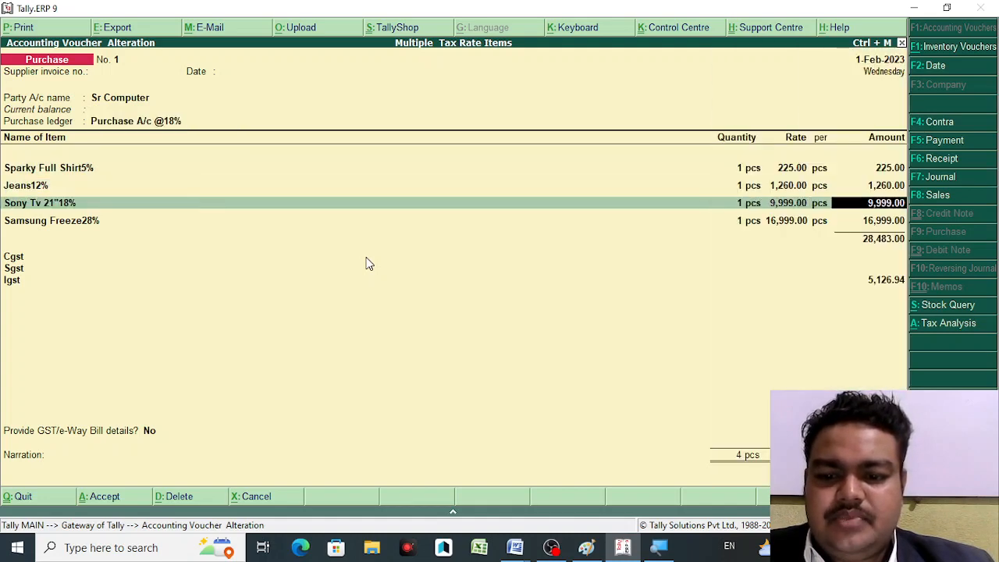
Step: Keep the Samsung Freeze28% line and the Cgst, Sgst and Igst ledgers, and save the altered purchase voucher
key("Return")
key("Return")
key("Return")
key("Return")
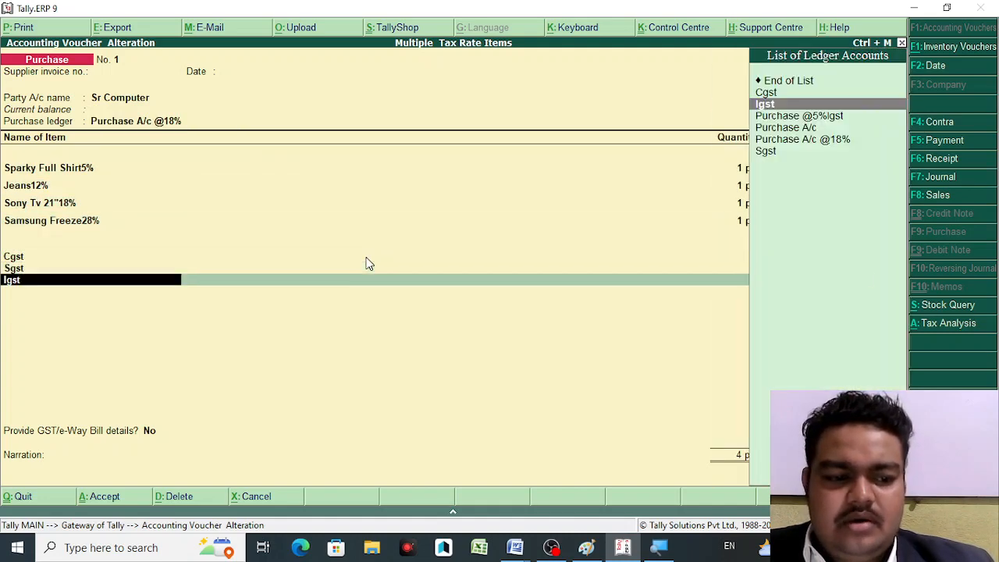
key("Return")
key("Return")
key("Return")
key("Return")
key("Return")
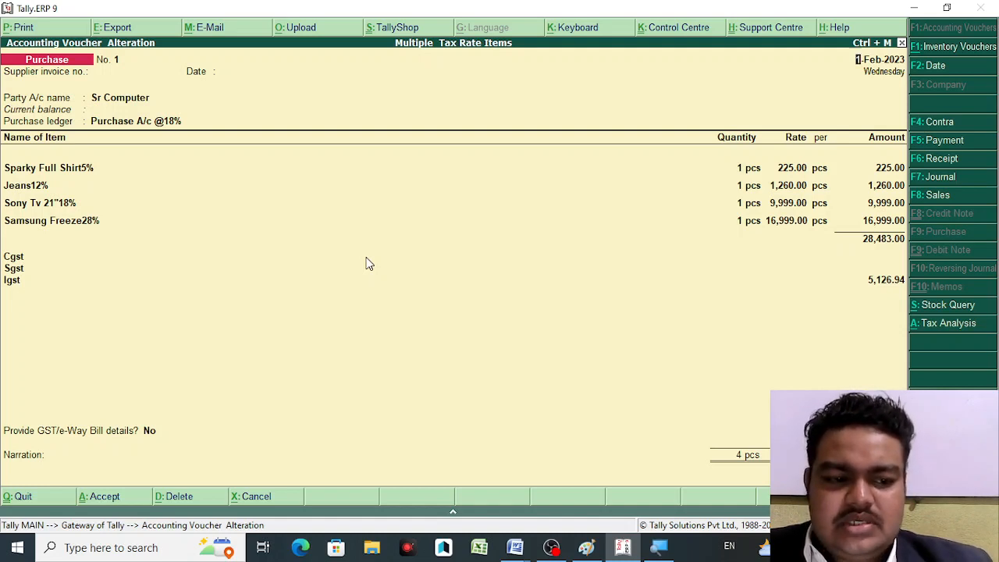
key("ctrl+a")
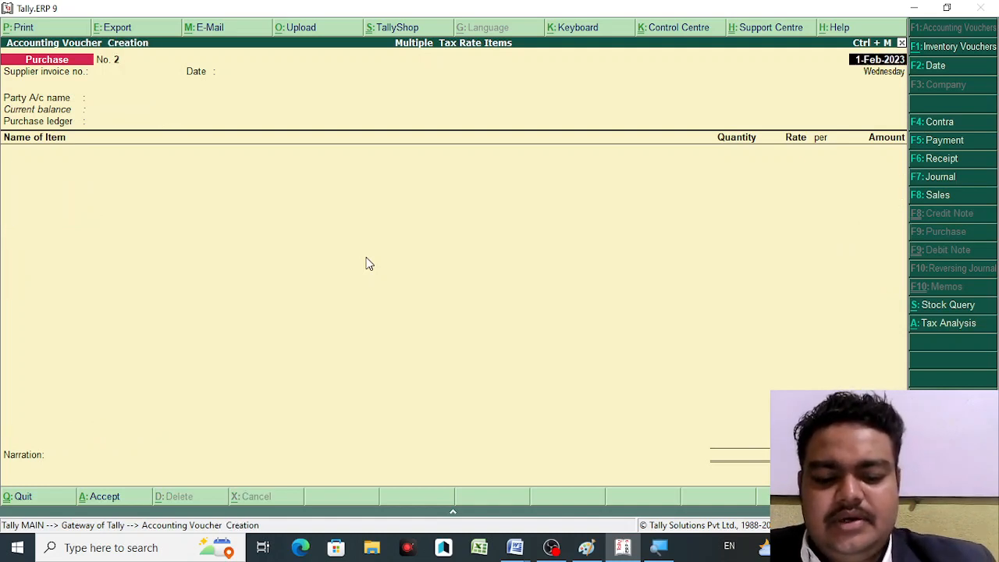
Step: Start a sales voucher dated 1-Feb-2023 without a reference number, and choose the Bihar customer listed after Cash as the party
key("F8")
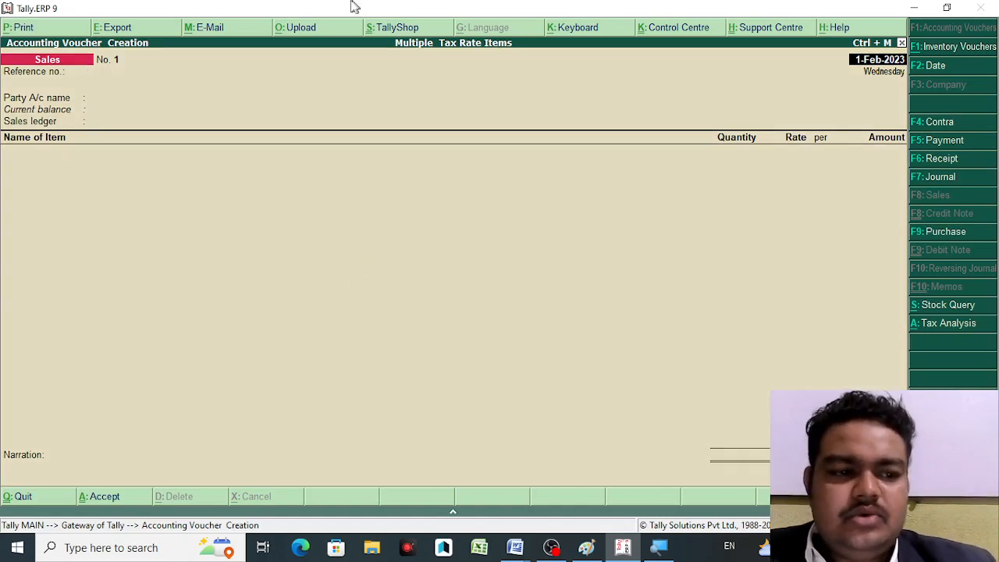
key("Return")
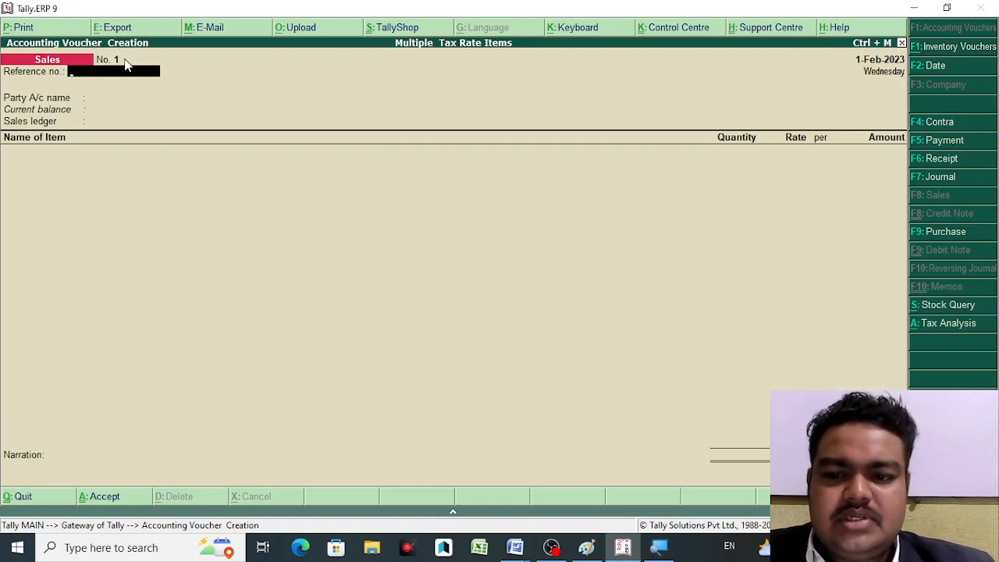
key("Return")
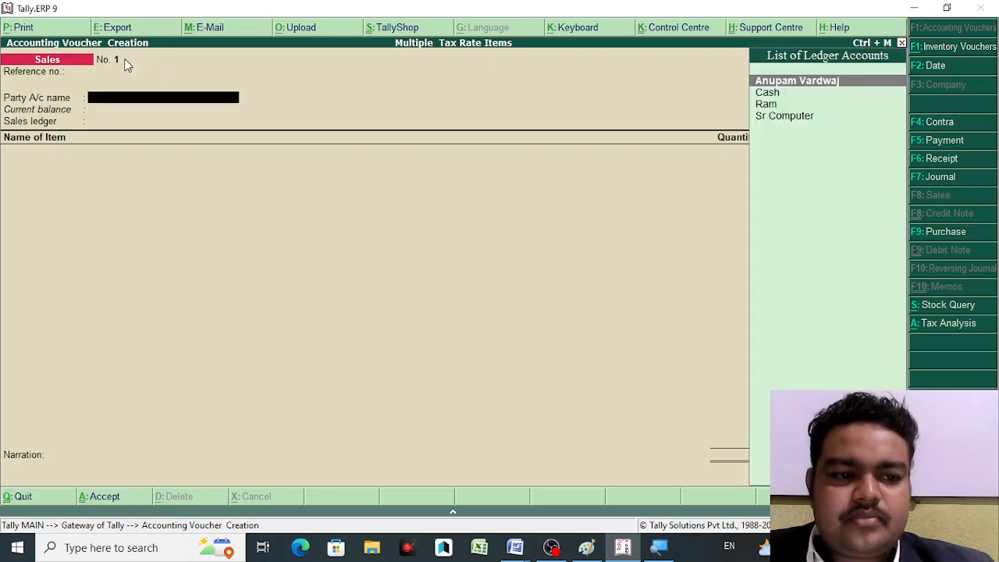
key("Down")
key("Down")
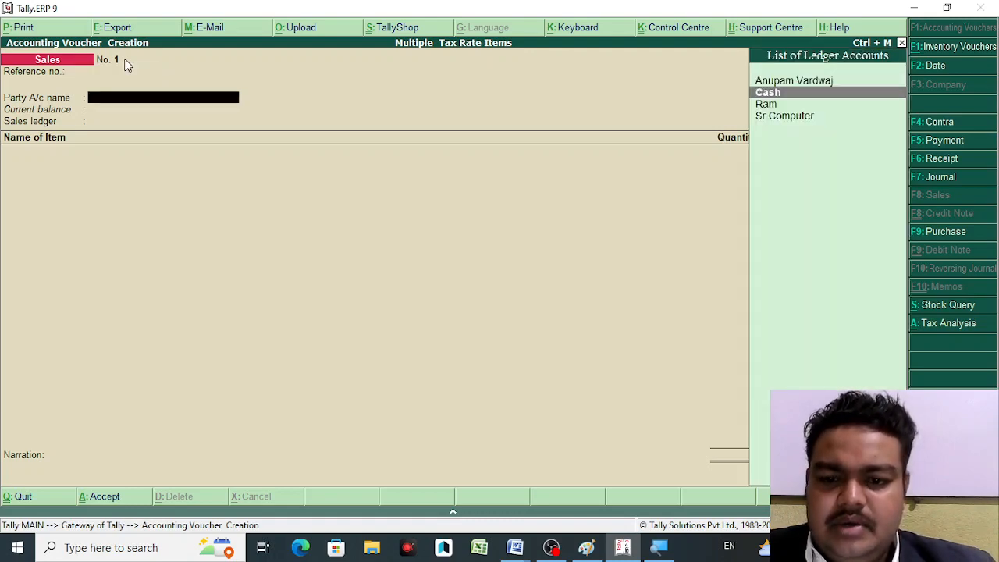
key("Return")
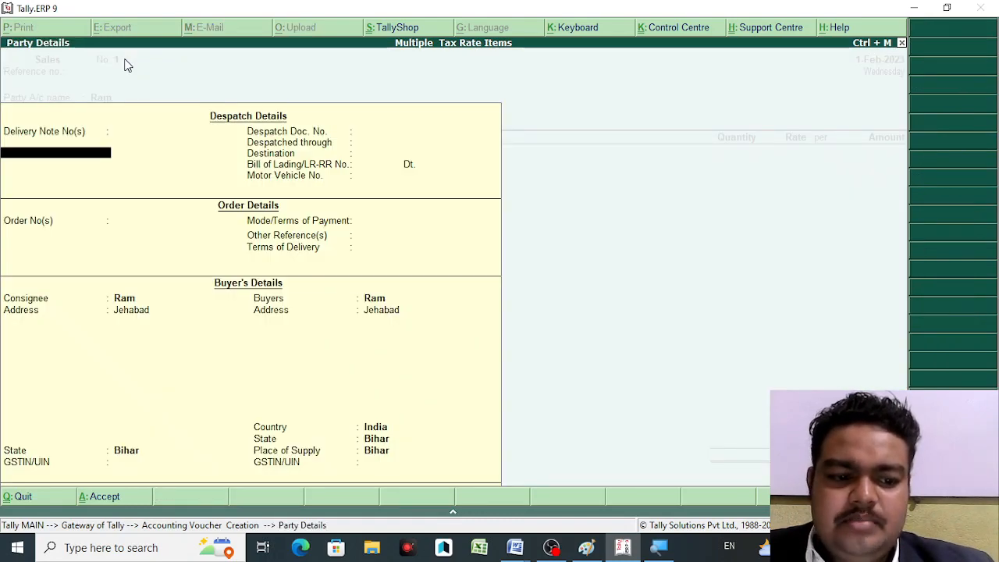
Step: Leave the despatch and order details blank in the buyer's party details
key("Return")
key("Return")
key("Return")
key("Return")
key("Return")
key("Return")
key("Return")
key("Return")
key("Return")
key("Return")
key("Return")
key("Return")
key("Return")
key("Return")
key("Return")
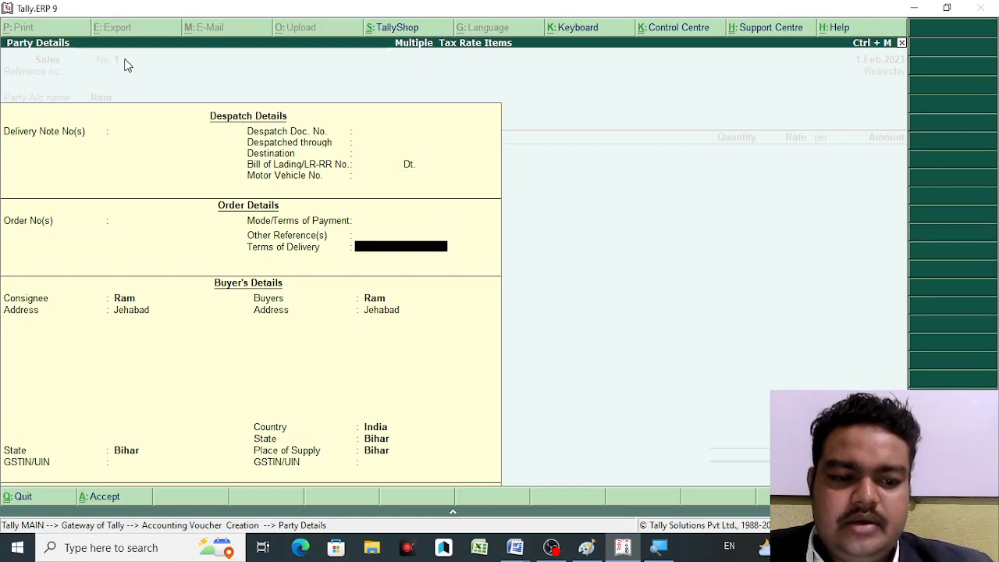
Step: Keep the buyer's details with Bihar as state and place of supply, and select Sales A/c as the sales ledger
key("Return")
key("Return")
key("Return")
key("Return")
key("Return")
key("Return")
key("Return")
key("Return")
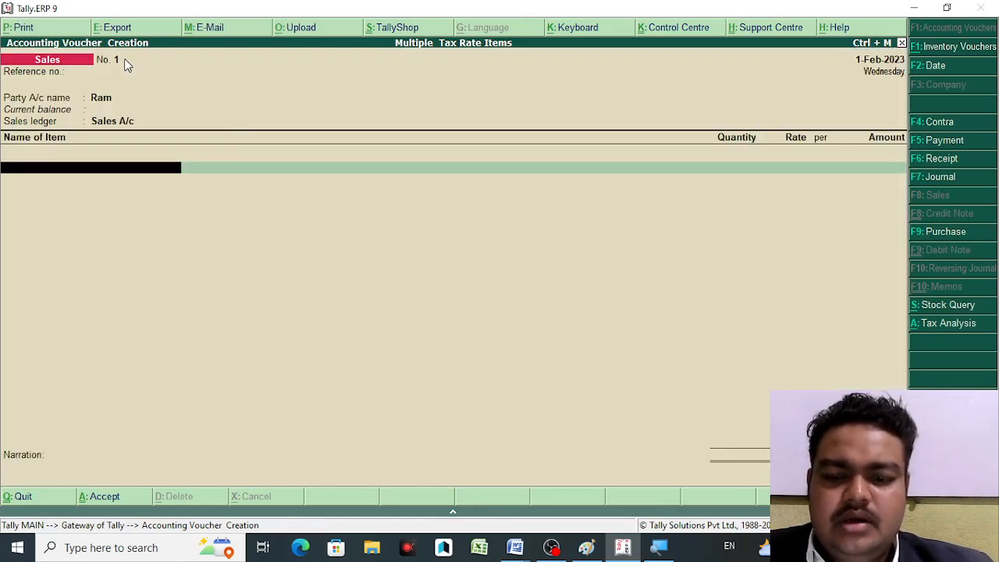
Step: Open the Sales A/c ledger for alteration from the voucher, and keep its Sales Accounts group and GST Applicable setting
key("BackSpace")
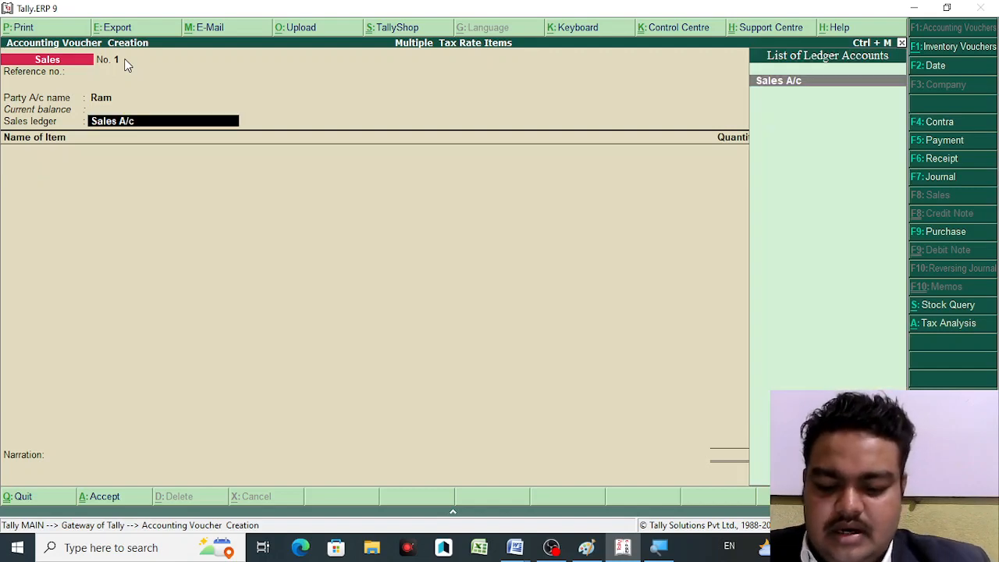
key("ctrl+Return")
key("Return")
key("Return")
key("Return")
key("Return")
key("Return")
key("Return")
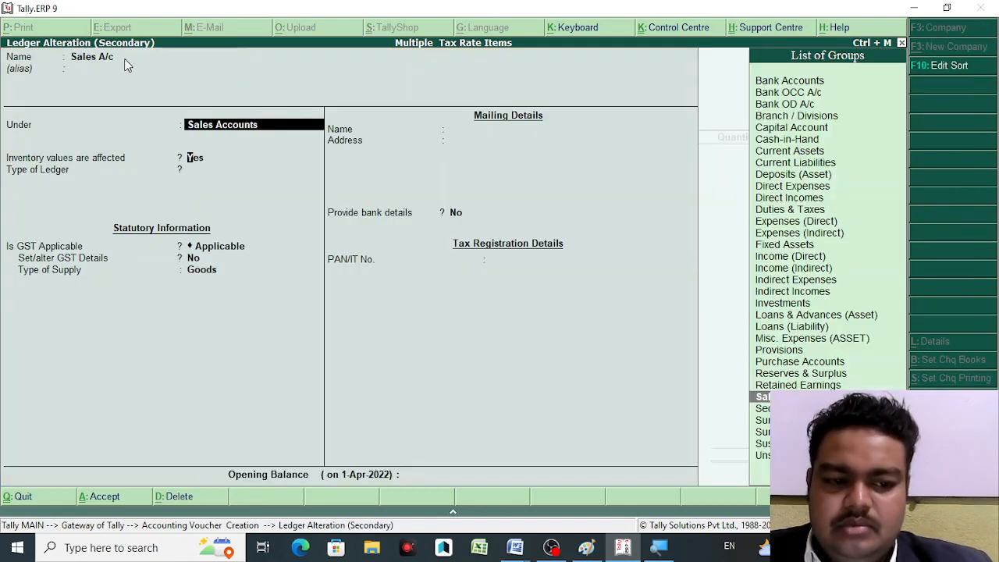
Step: Set Set/alter GST Details to Yes for Sales A/c, view its GST details, and leave them without entering anything
key("y")
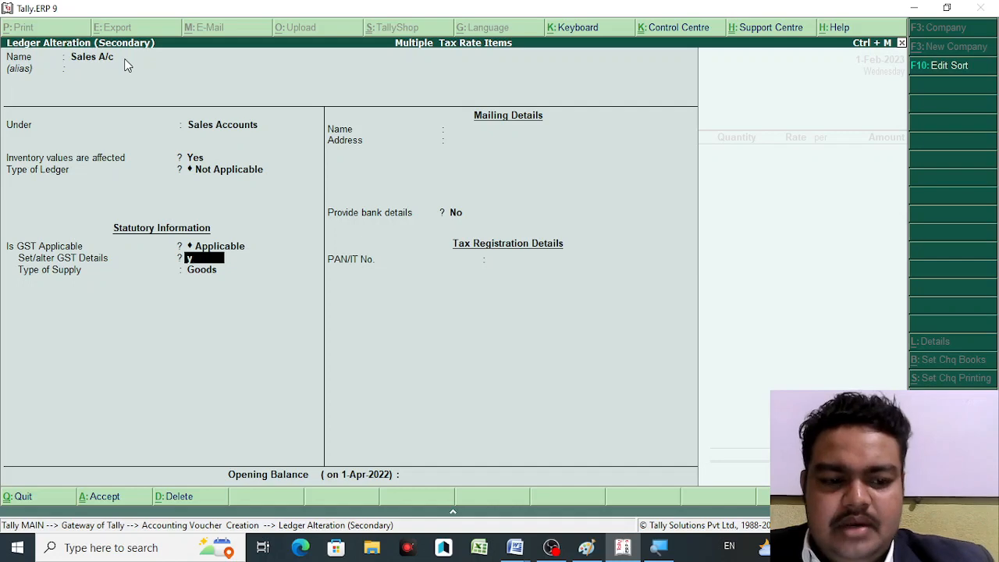
key("Return")
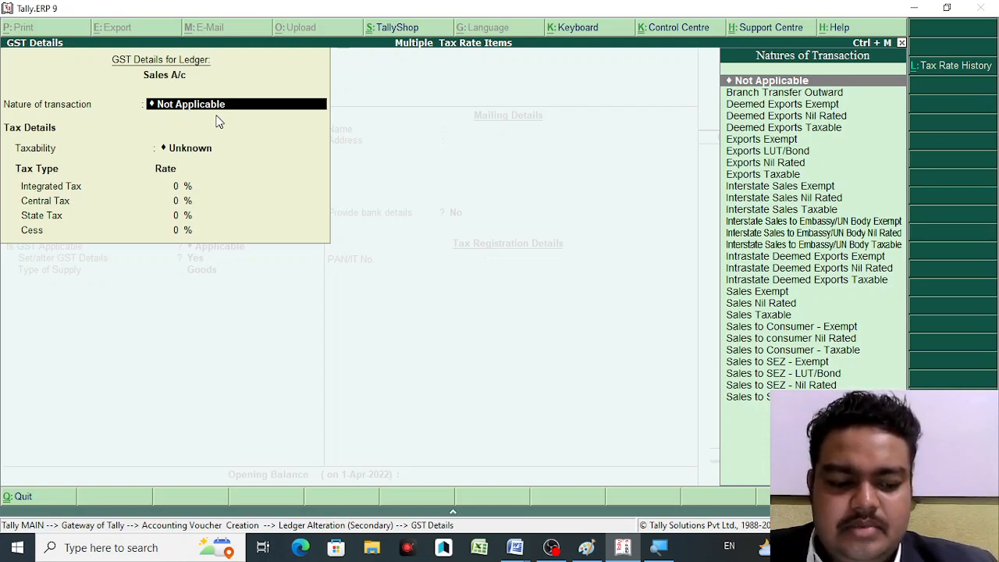
key("Escape")
key("Escape")
key("Return")
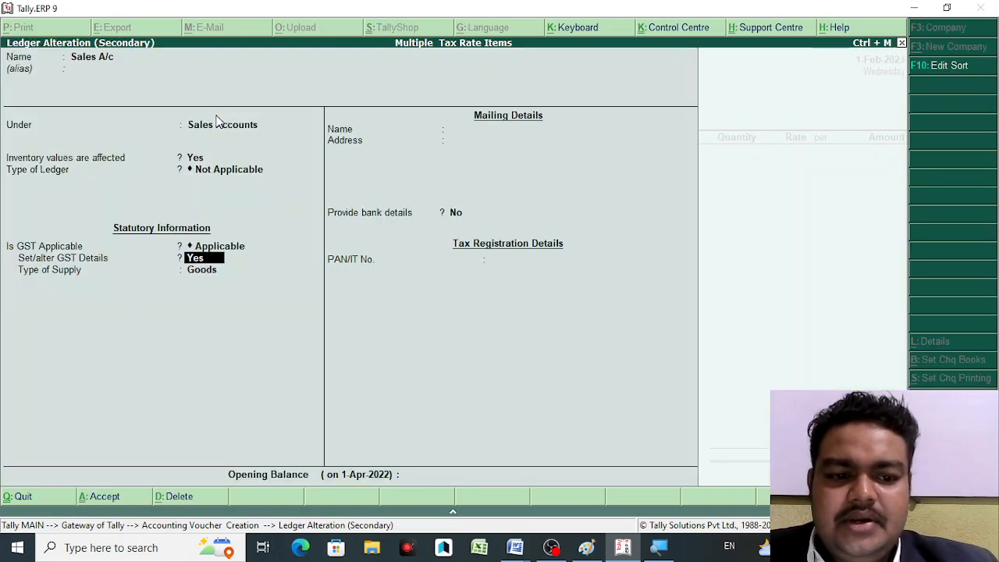
Step: Set Set/alter GST Details to No, keep Goods as the type of supply, and save the Sales A/c ledger
type("n")
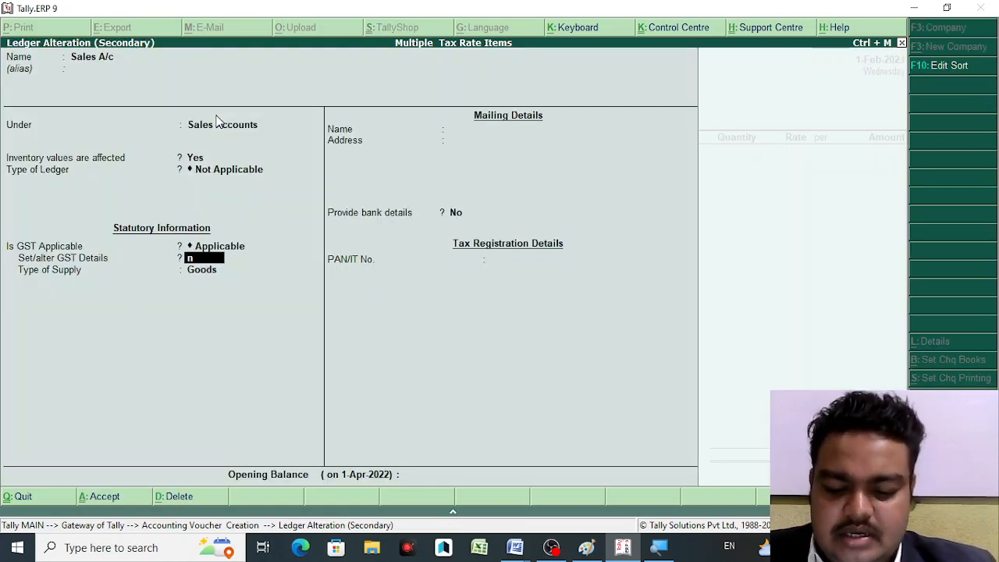
key("Return")
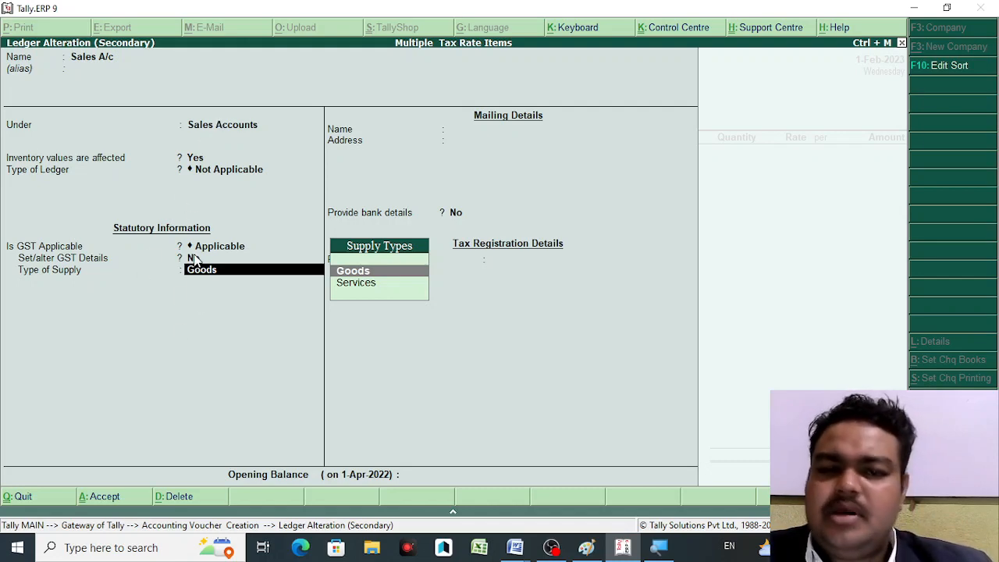
key("Return")
key("Return")
key("Return")
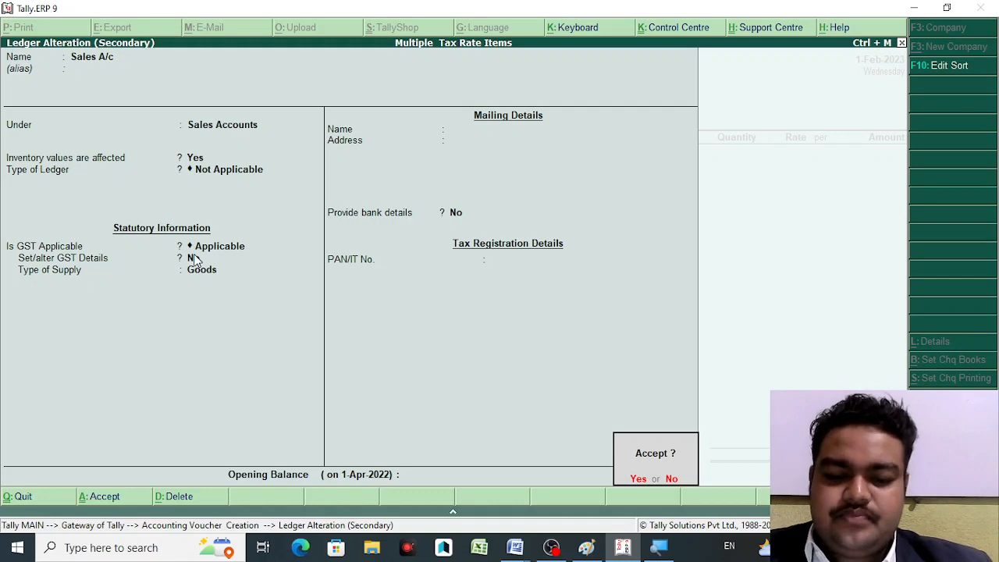
key("Return")
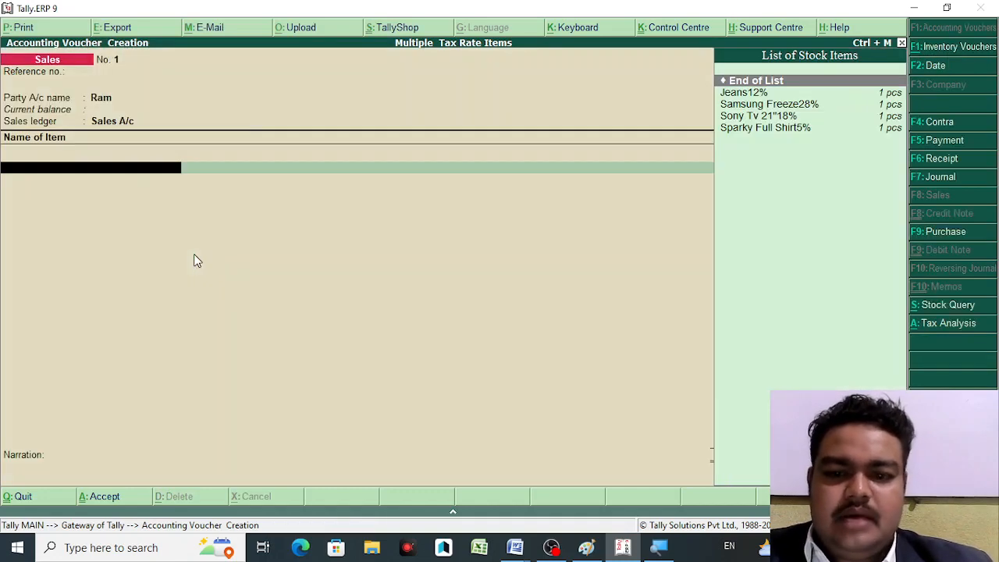
Step: Add 1 pcs of Jeans12% to the sales voucher at the rate of 1,516.00 per pcs
key("Down")
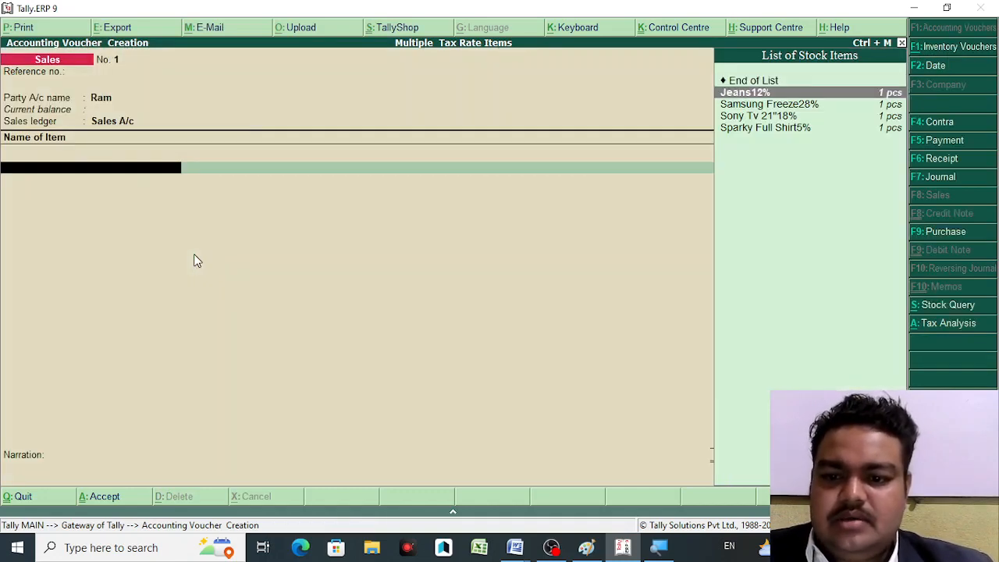
key("Return")
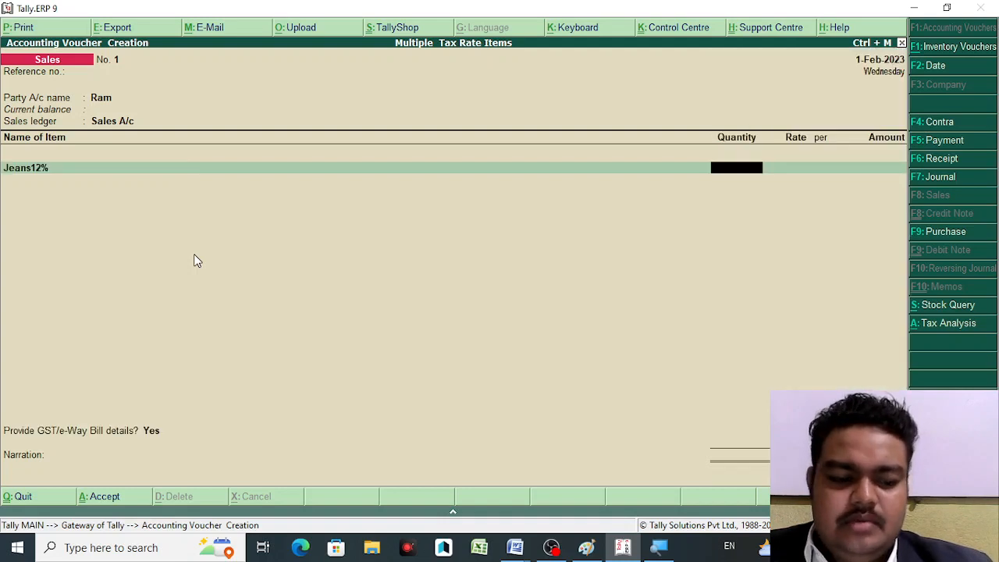
type("1")
key("Return")
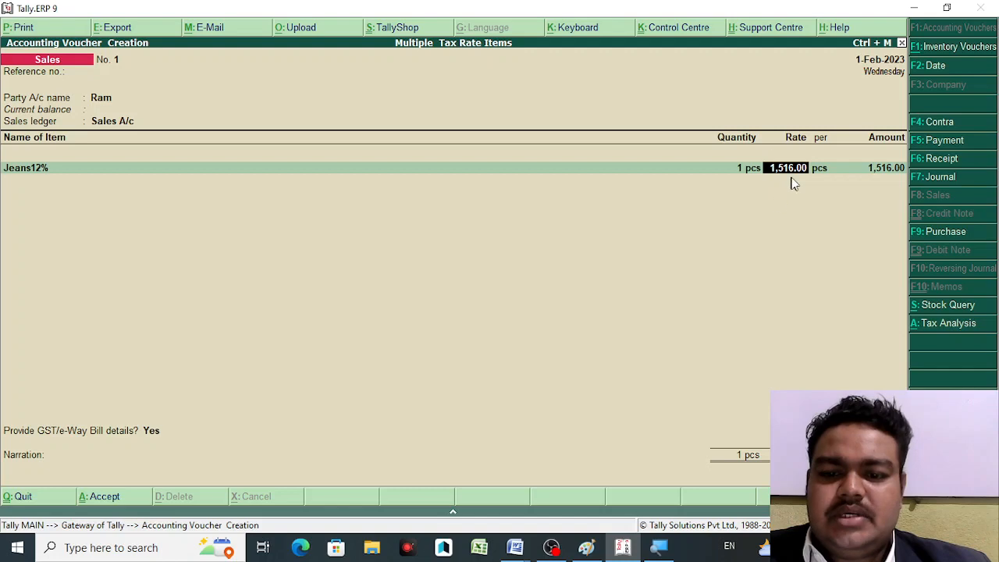
key("Return")
key("Return")
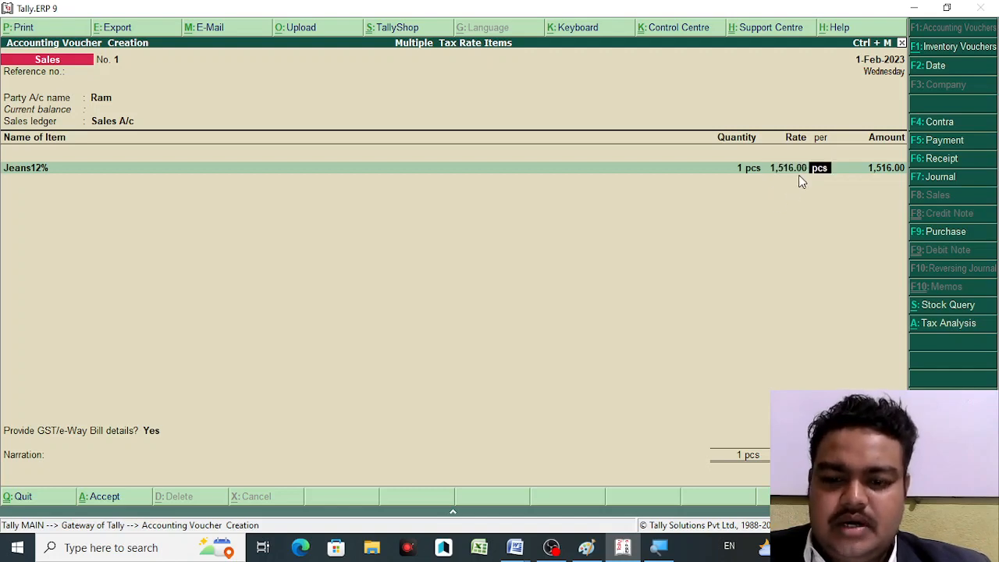
key("Return")
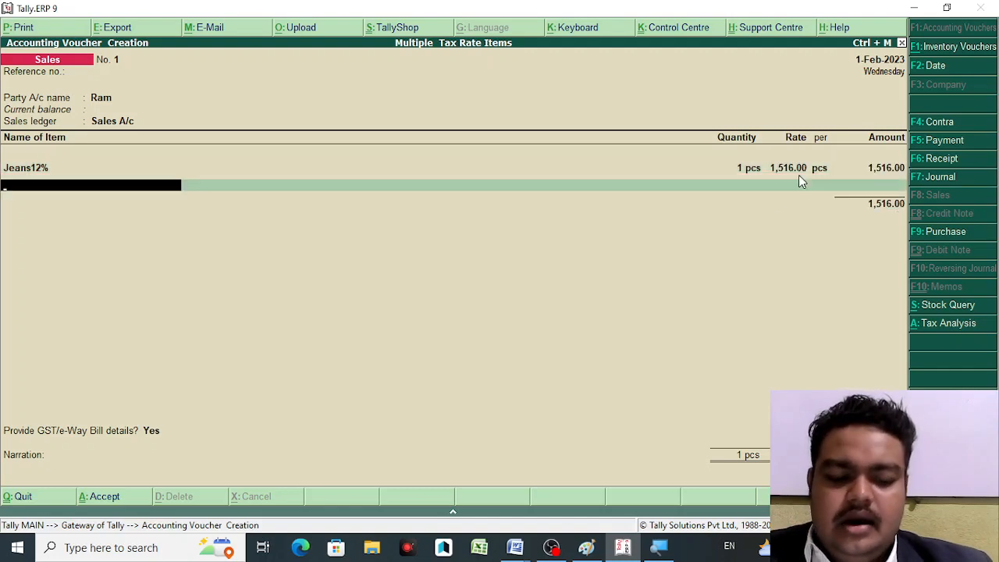
Step: Add 1 pcs of Sparky Full Shirt5% at the rate of 300.00 per pcs and end the item list
key("Down")
key("Down")
key("Down")
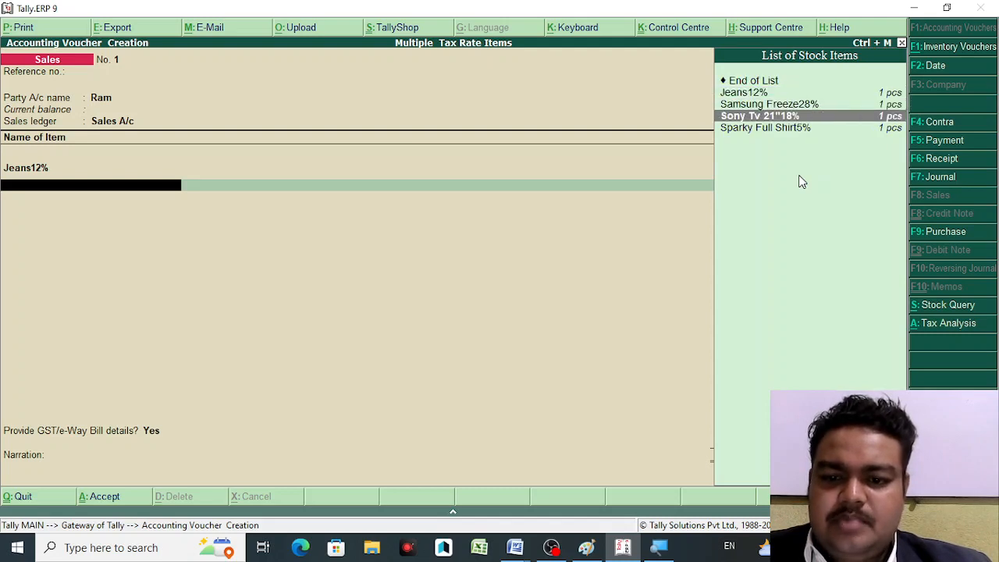
key("Down")
key("Return")
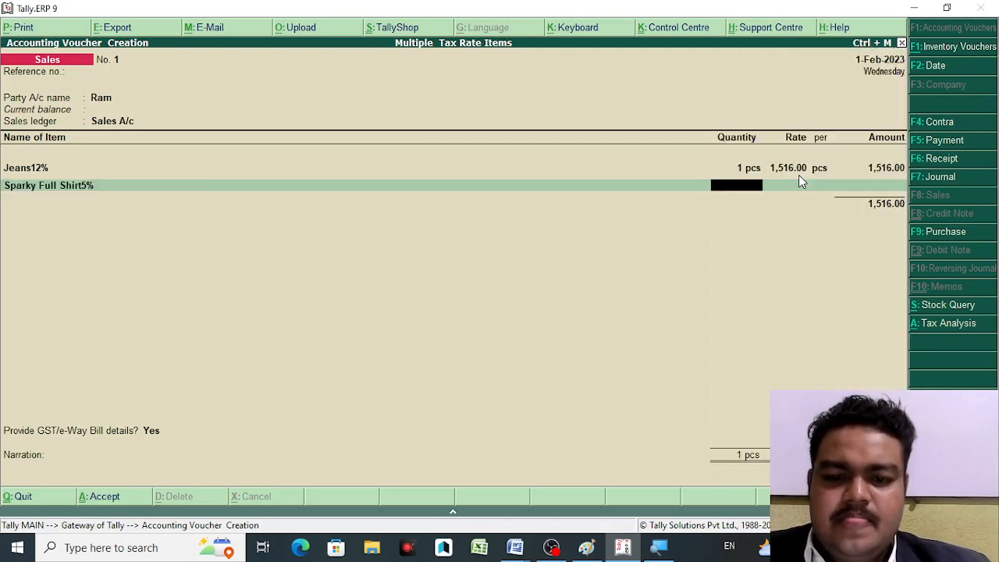
type("1")
key("Return")
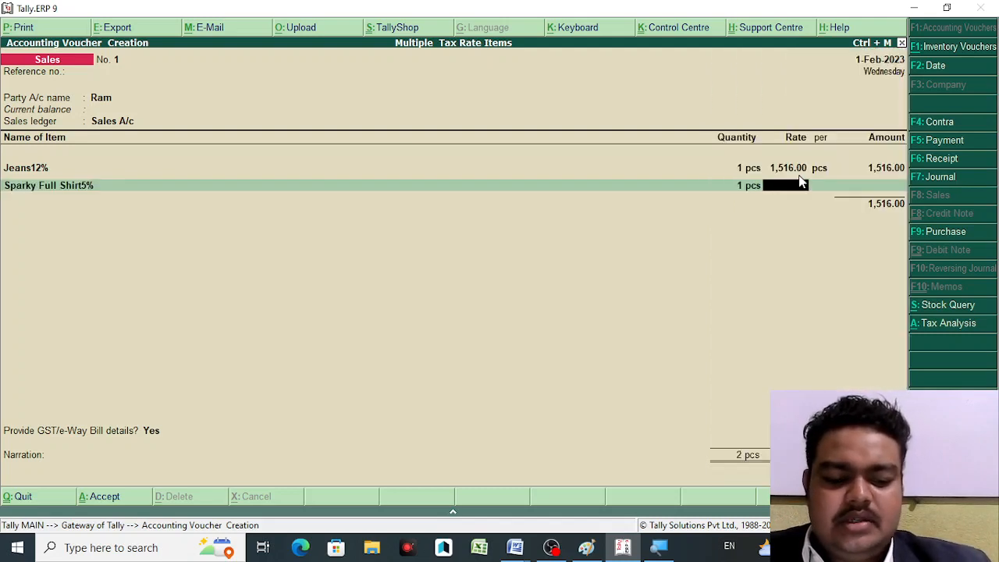
key("Return")
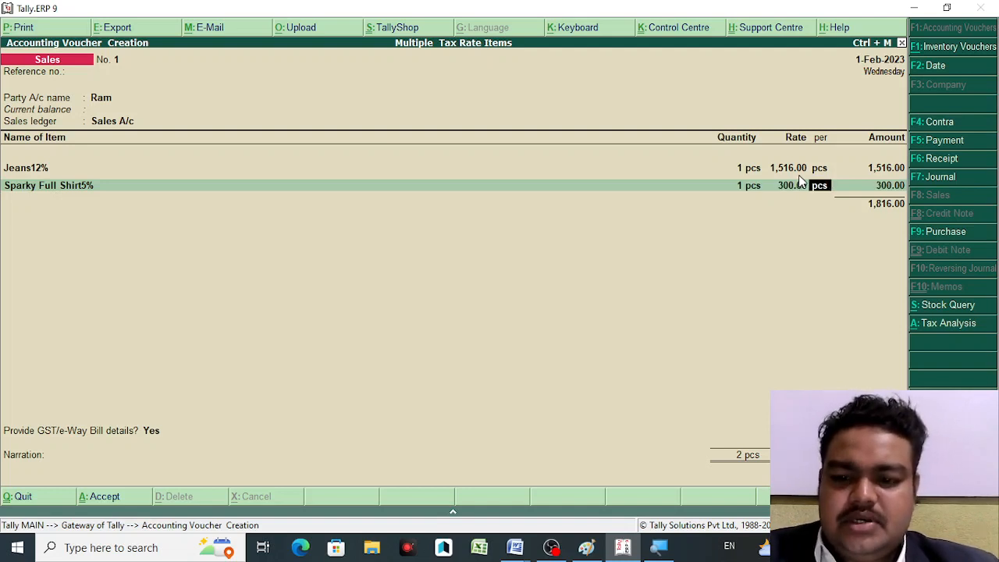
key("Return")
key("Return")
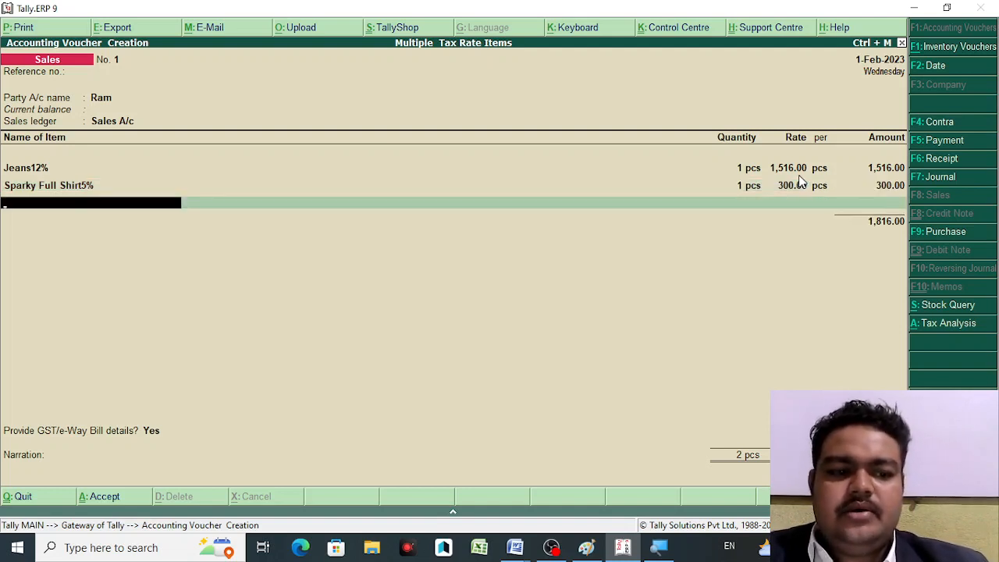
key("Return")
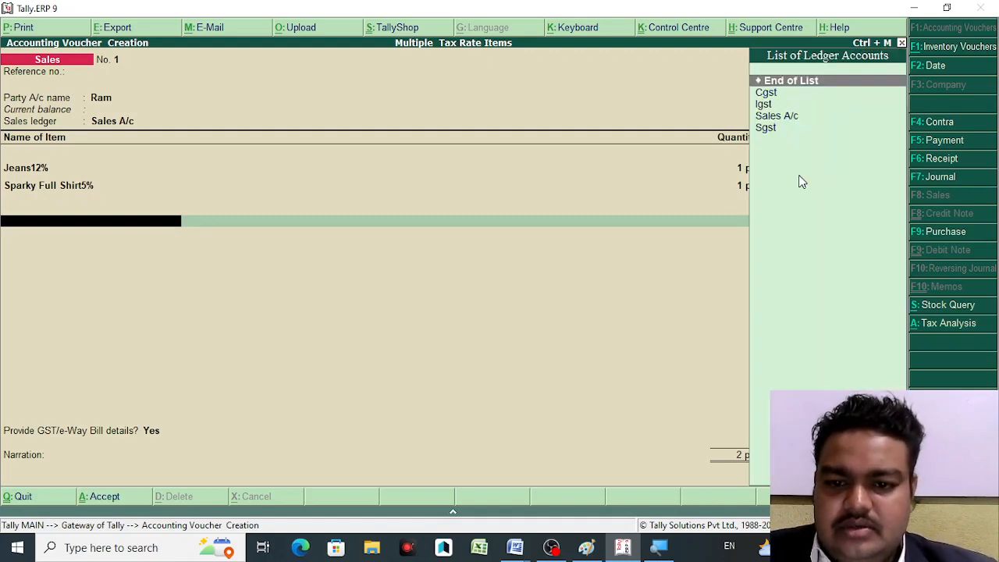
Step: Add the Cgst, Sgst and Igst tax ledgers below the items
key("Down")
key("Return")
key("Return")
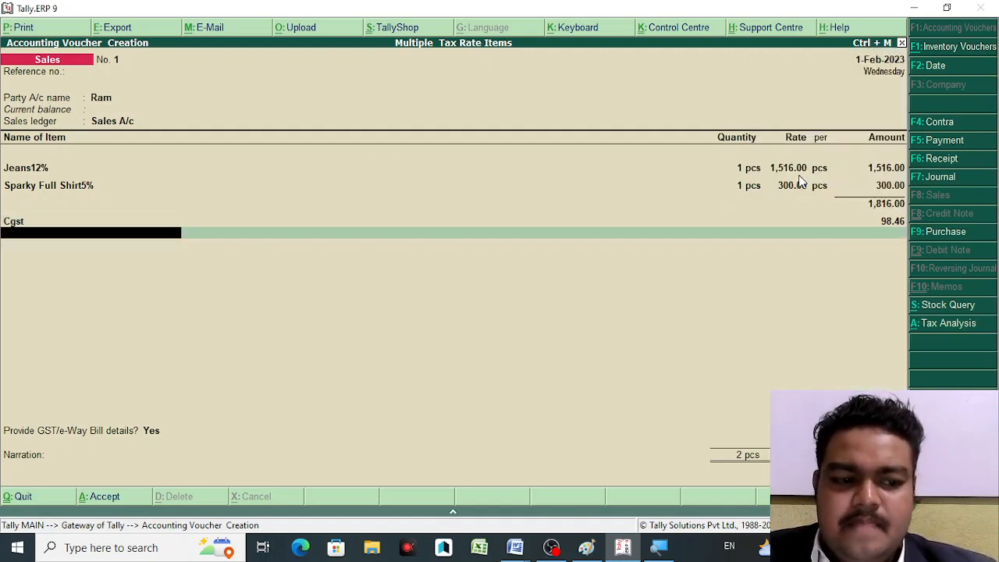
type("S")
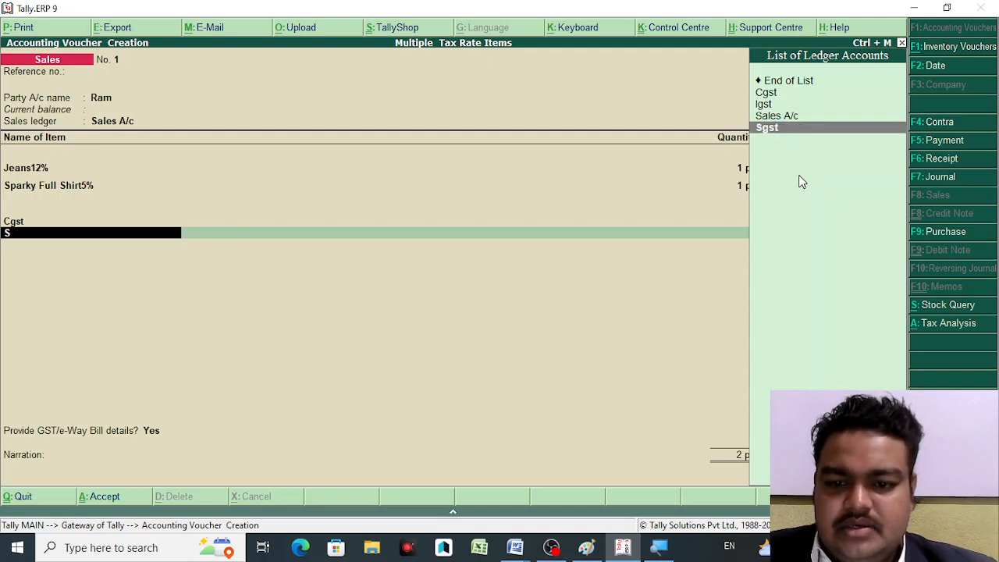
key("Return")
key("Return")
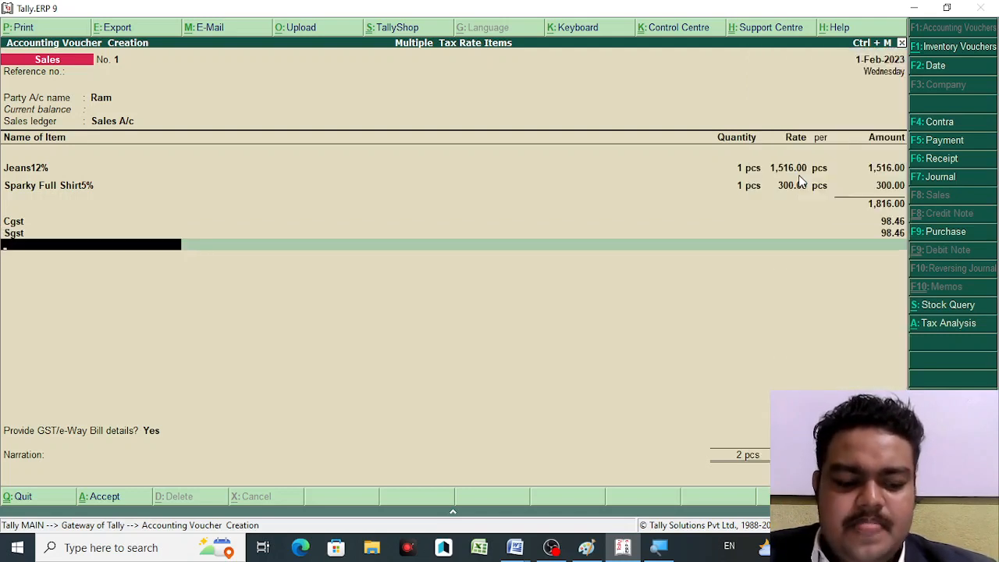
type("I")
key("Return")
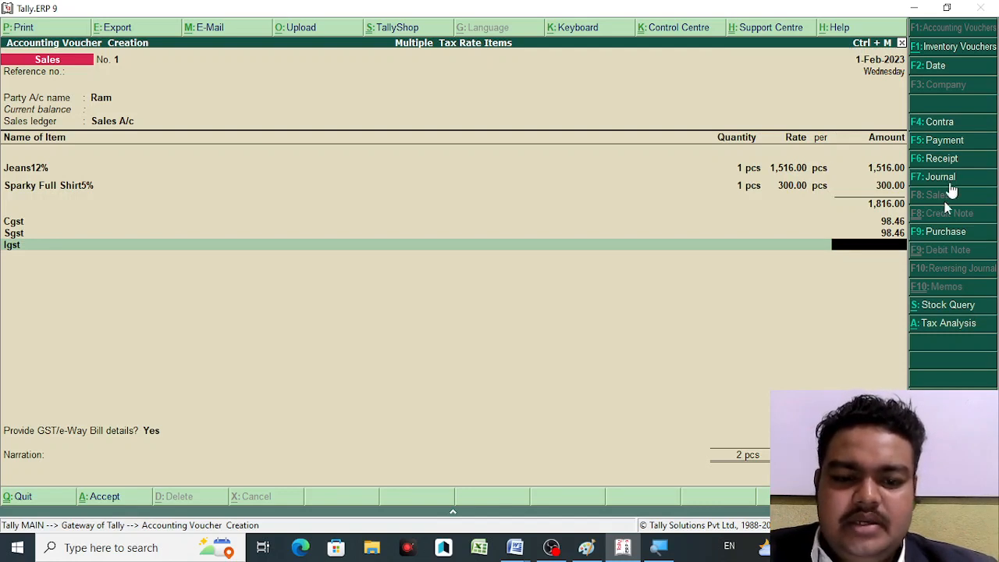
Step: Examine the detailed tax analysis for each item's central and state tax, and leave the Igst amount blank
left_click(950, 323)
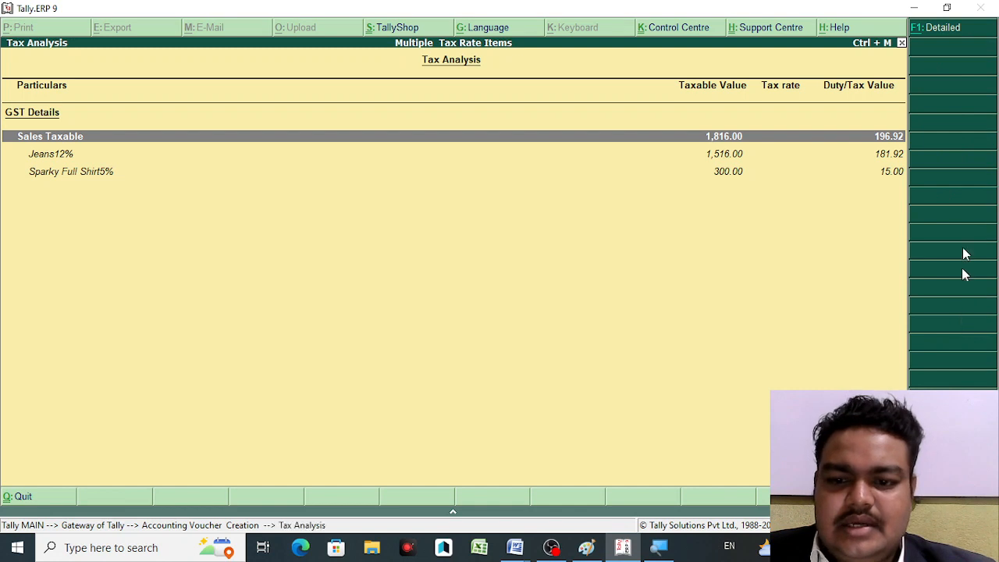
left_click(941, 29)
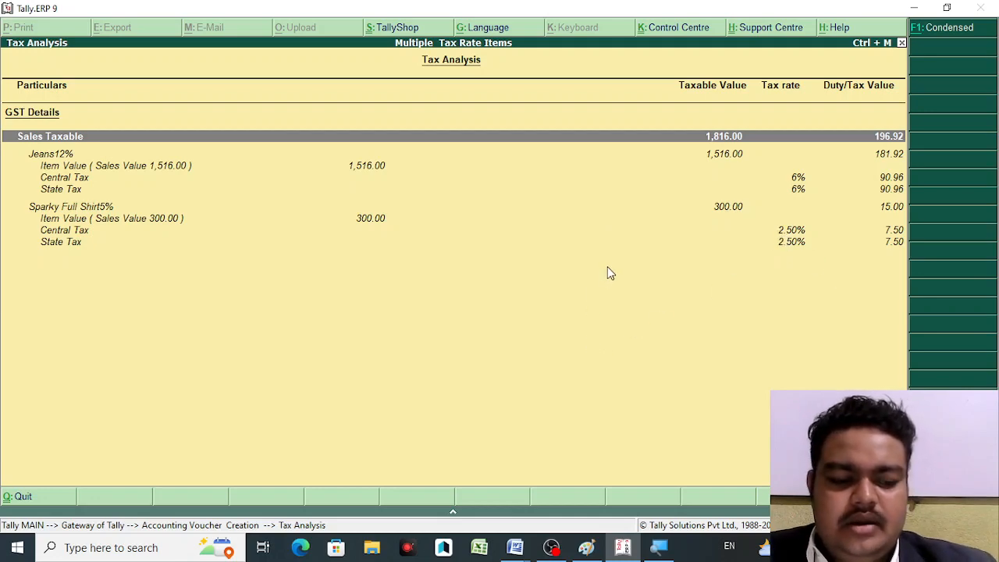
key("Escape")
key("Return")
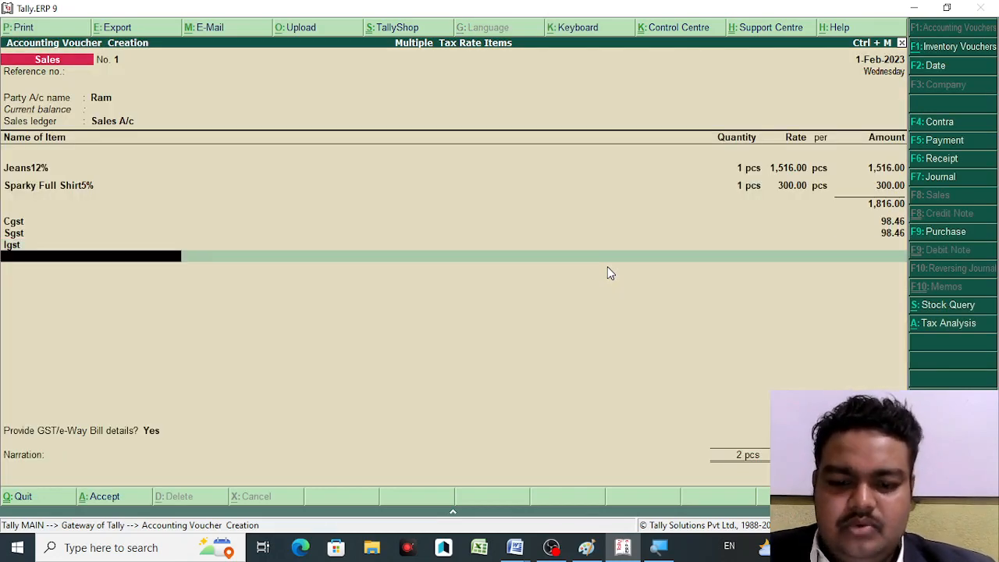
Step: Keep Provide GST/e-Way Bill details at Yes, go through the additional details unfilled, and return to the Sub Type field
key("Return")
key("Return")
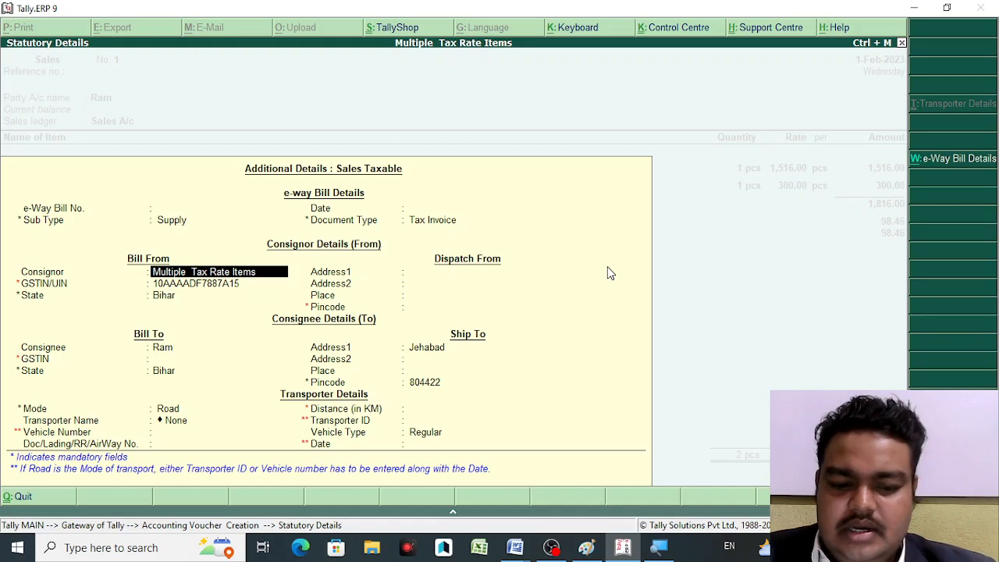
key("Return")
key("Return")
key("Return")
key("Return")
key("Return")
key("Return")
key("Return")
key("Return")
key("Return")
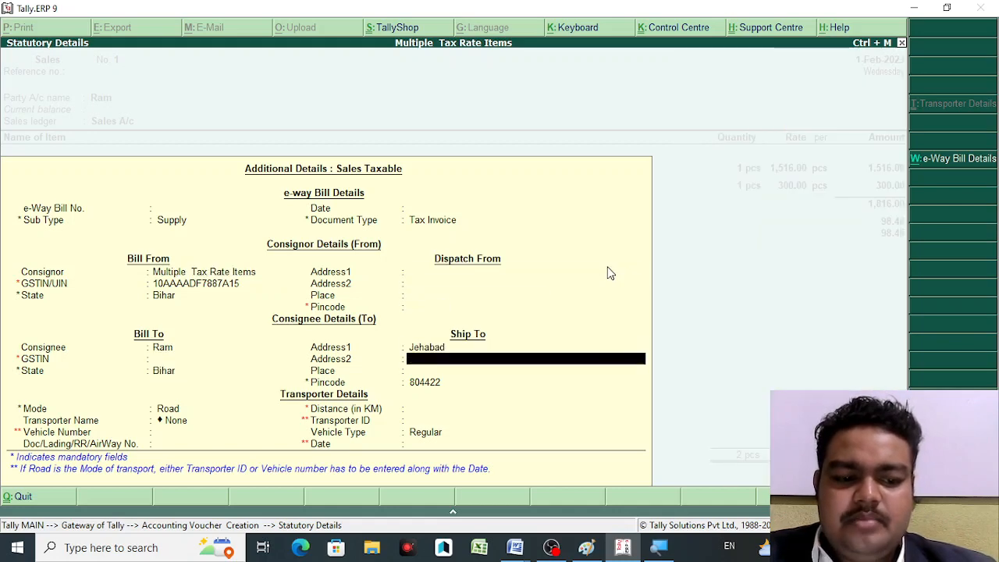
key("Return")
key("Return")
key("Return")
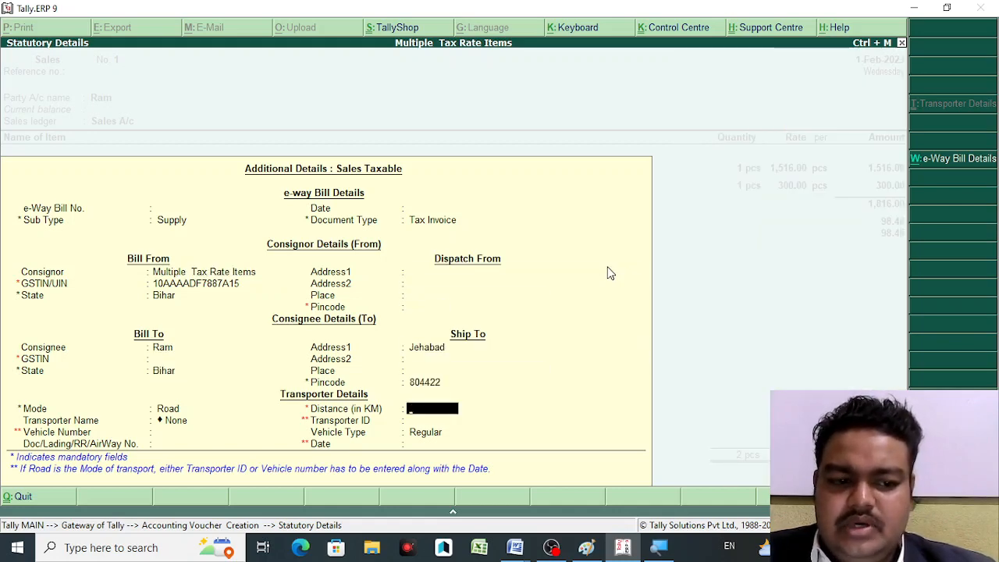
key("BackSpace")
key("BackSpace")
key("BackSpace")
key("BackSpace")
key("BackSpace")
key("BackSpace")
key("BackSpace")
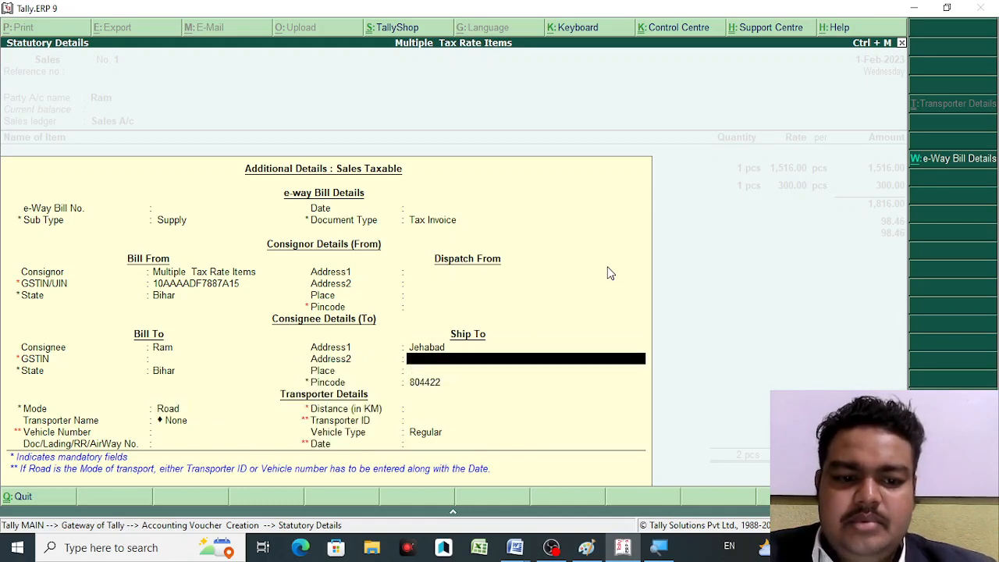
key("BackSpace")
key("BackSpace")
key("BackSpace")
key("BackSpace")
key("BackSpace")
key("BackSpace")
key("BackSpace")
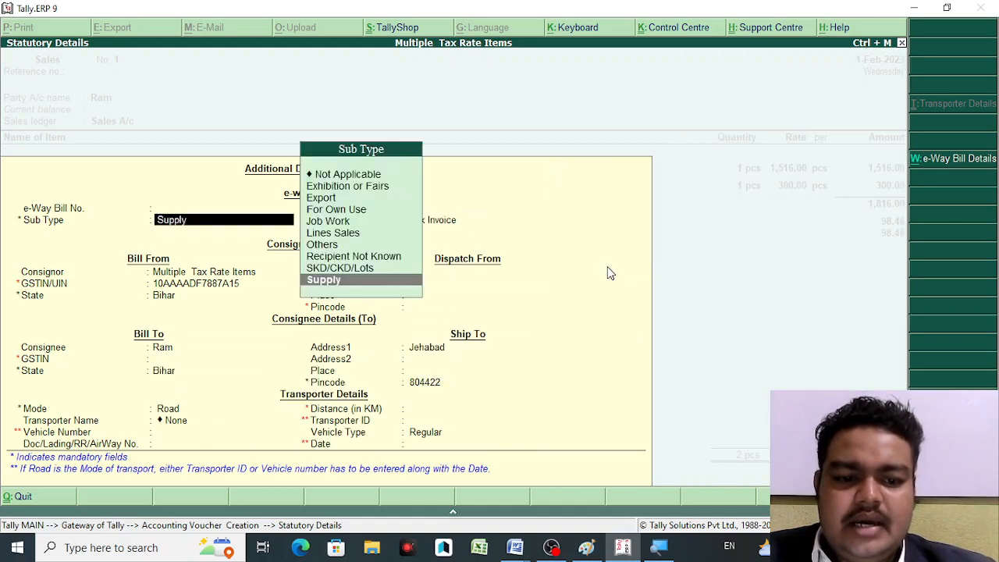
Step: Pass through the e-Way Bill details with Supply as sub type, Road as mode and None as transporter, and leave them
key("Return")
key("Return")
key("Return")
key("Return")
key("Return")
key("Return")
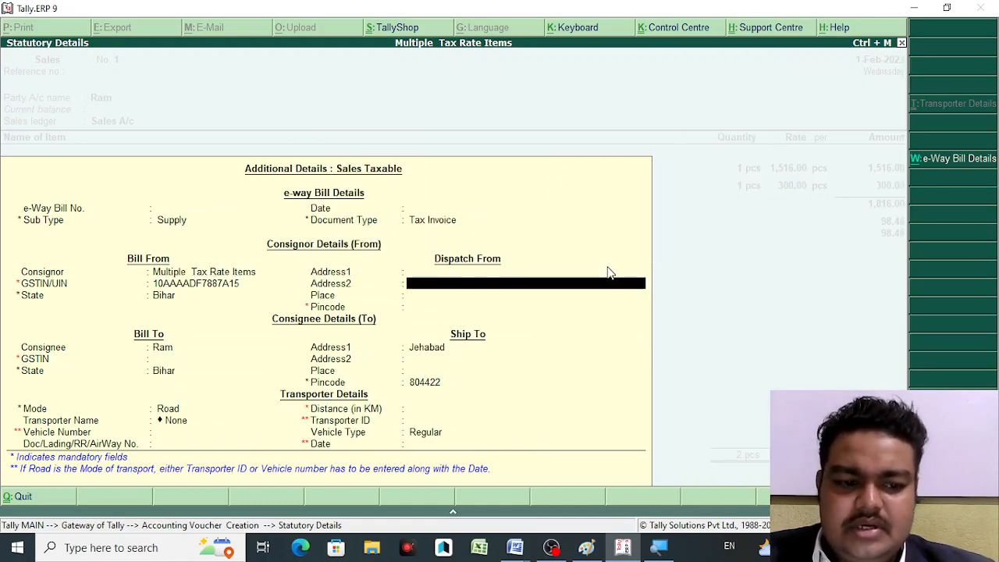
key("Return")
key("Return")
key("Return")
key("Return")
key("Return")
key("Return")
key("Return")
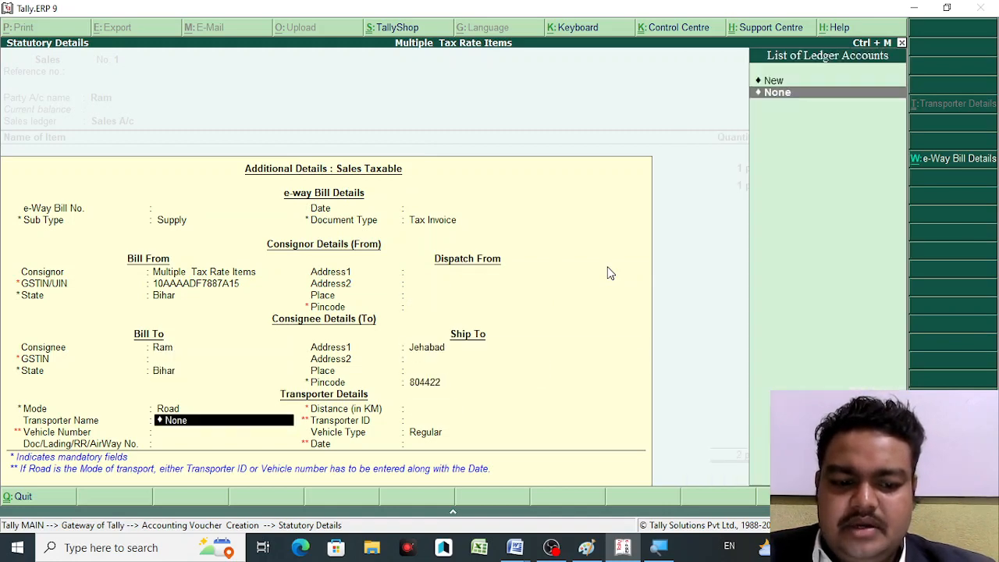
key("Return")
key("Return")
key("Return")
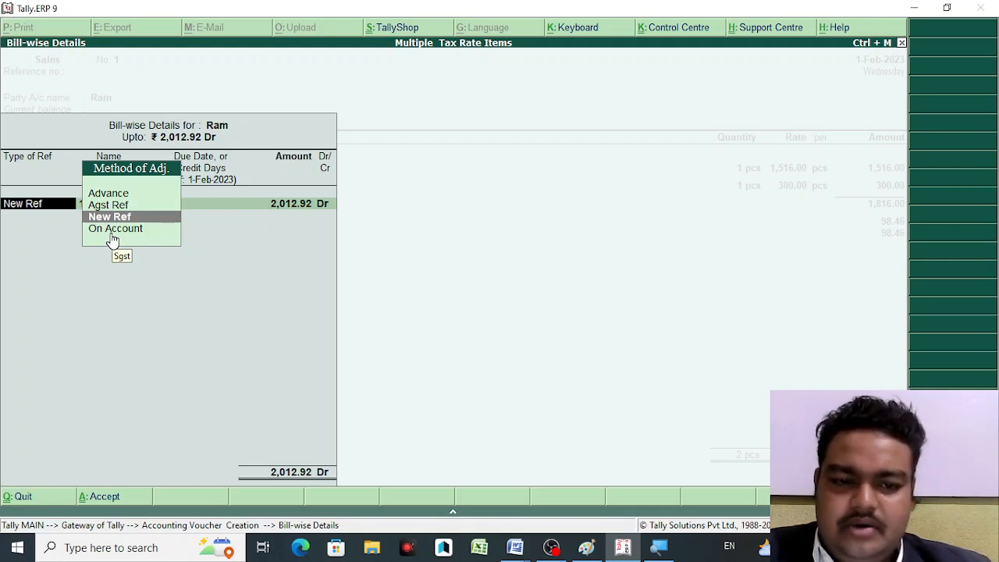
Step: Allocate the buyer's full 2,012.92 Dr to New Ref 1 in the bill-wise details
key("Down")
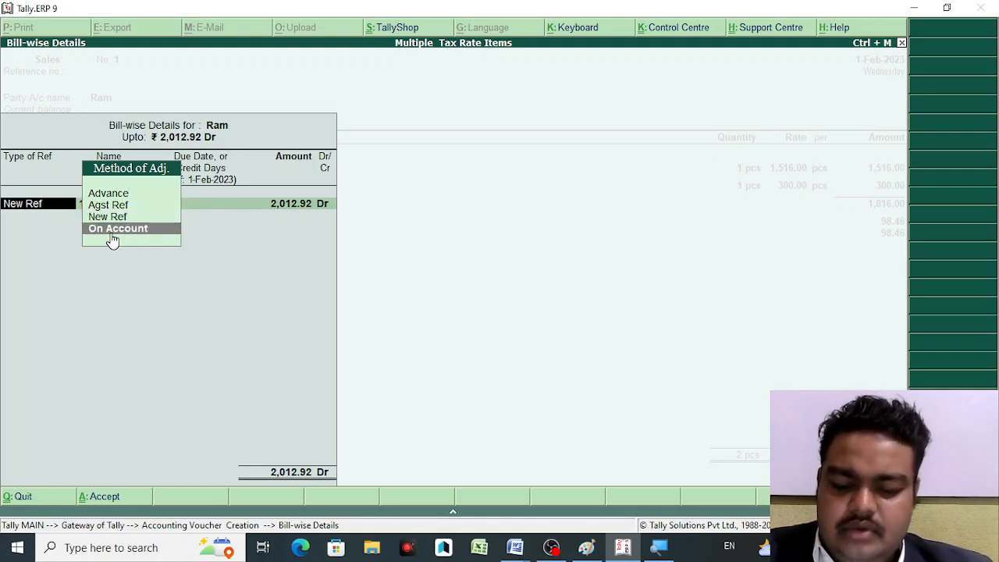
key("Up")
key("Return")
key("Return")
key("Return")
key("Return")
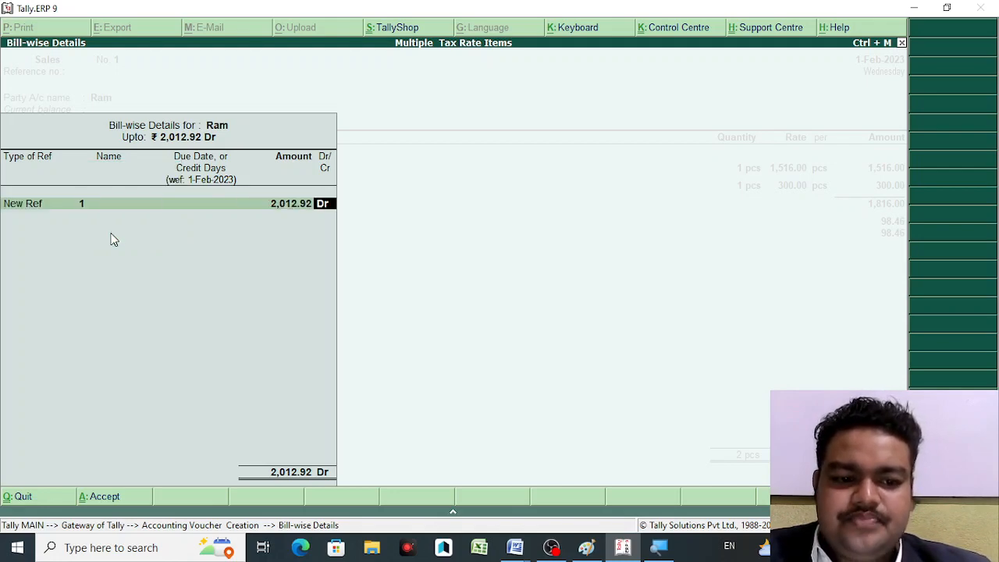
key("Return")
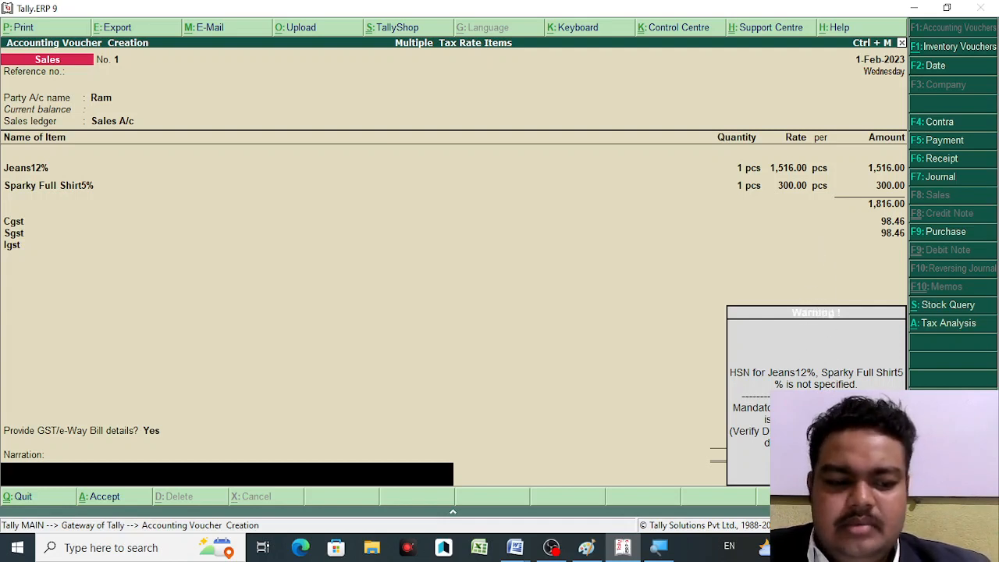
Step: Set Provide GST/e-Way Bill details to No, leave the narration blank, and keep the New Ref 1 bill-wise allocation
key("Return")
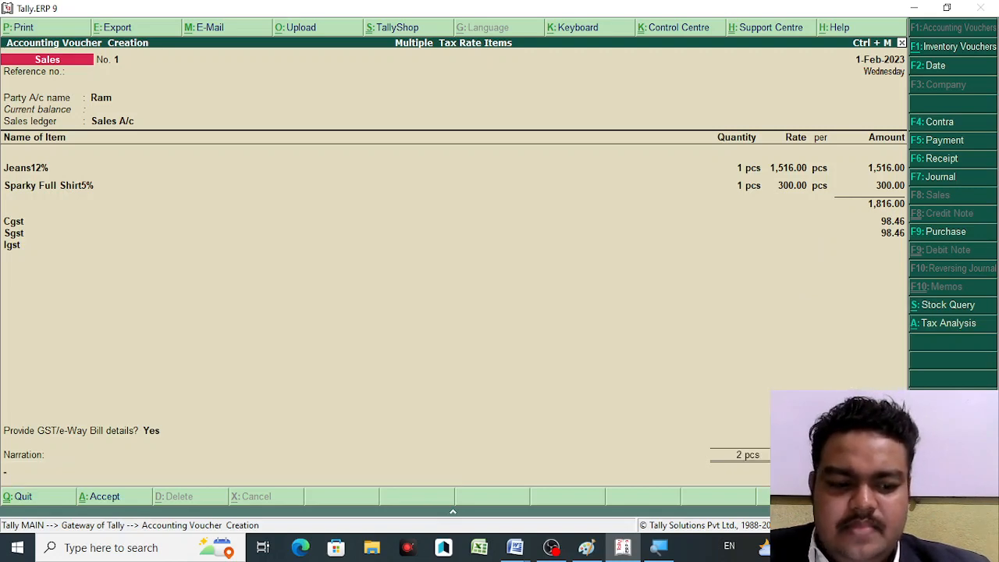
key("BackSpace")
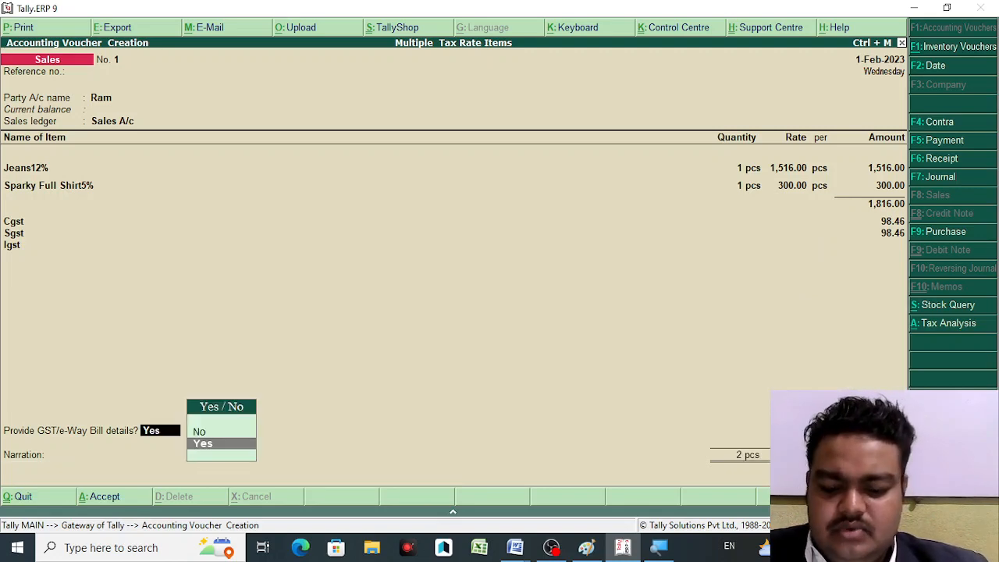
key("Up")
key("Return")
key("Return")
key("Return")
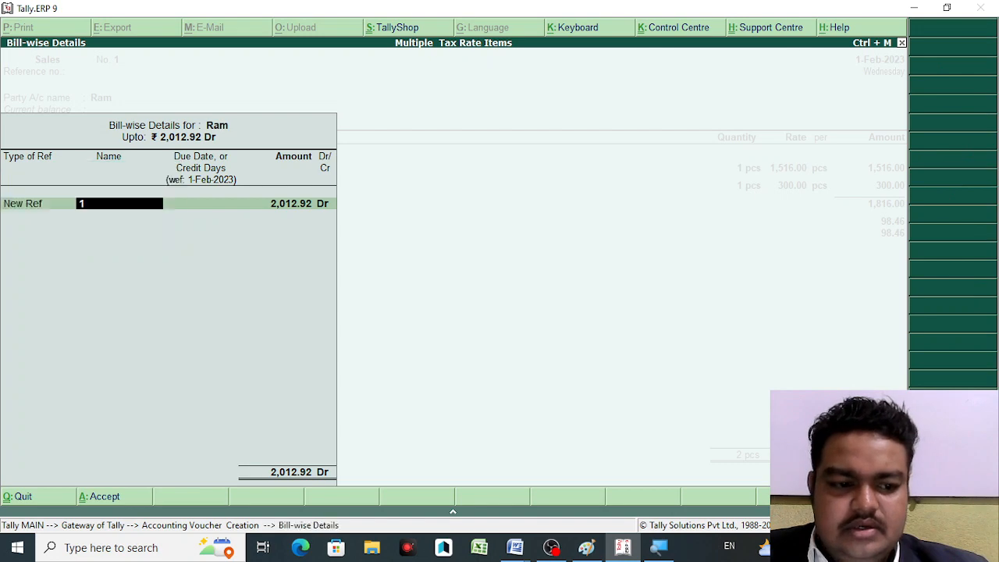
key("Return")
key("Return")
key("Return")
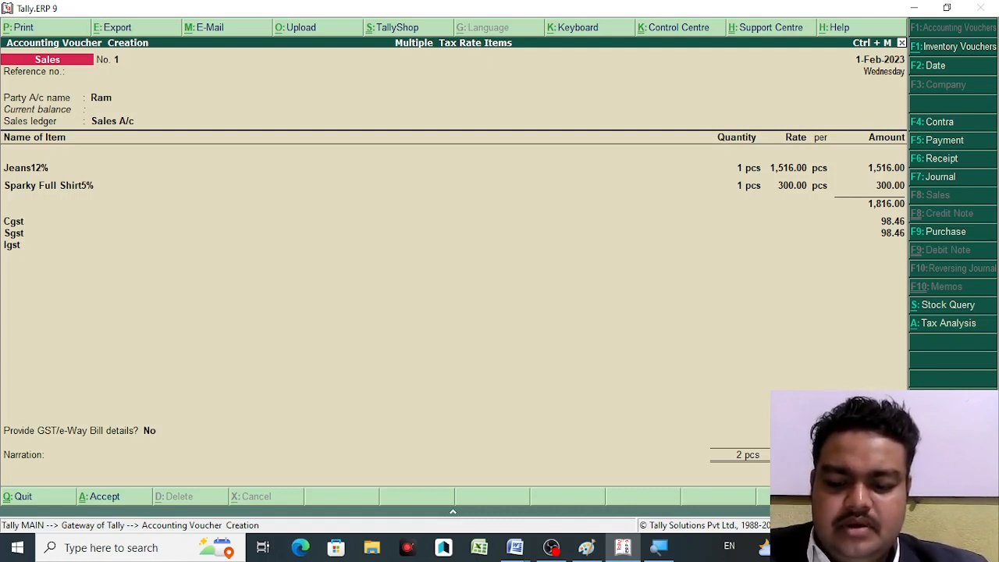
Step: Save sales voucher No. 1 and reopen it for alteration
key("ctrl+a")
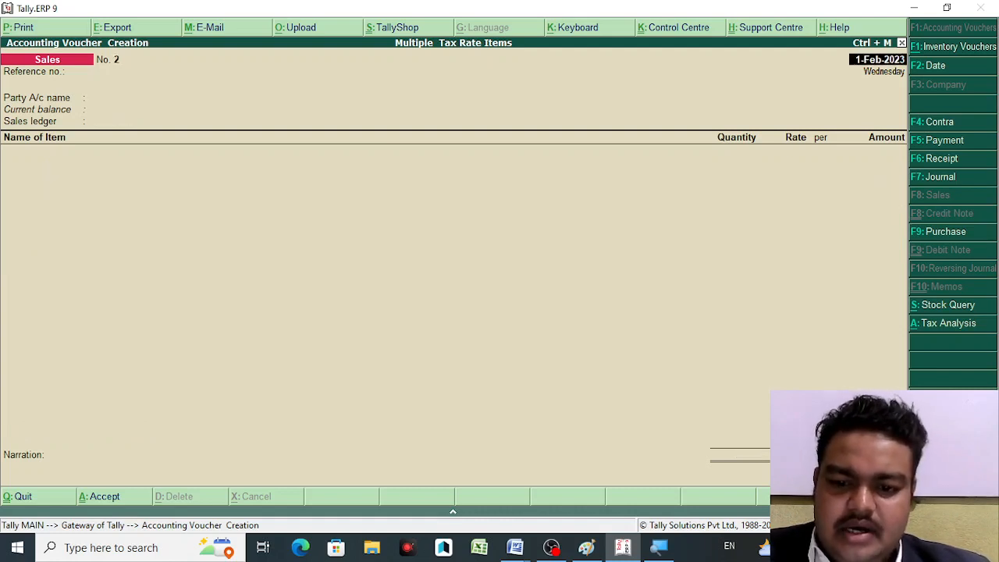
key("Page_Up")
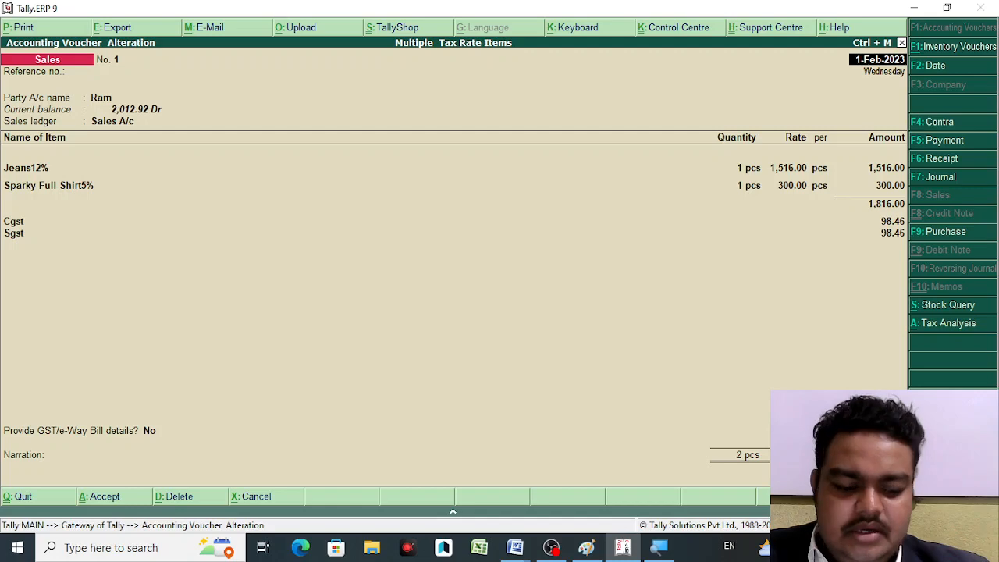
Step: Open the print preview of sales voucher No. 1's Tax Invoice, examine the enlarged invoice down to its tax breakdown, and close the preview
key("alt+p")
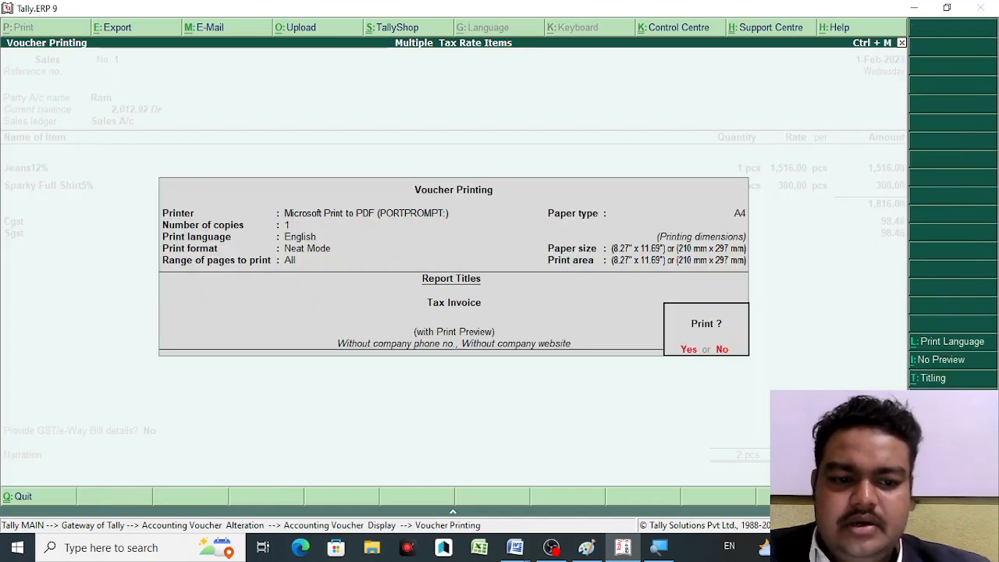
key("Return")
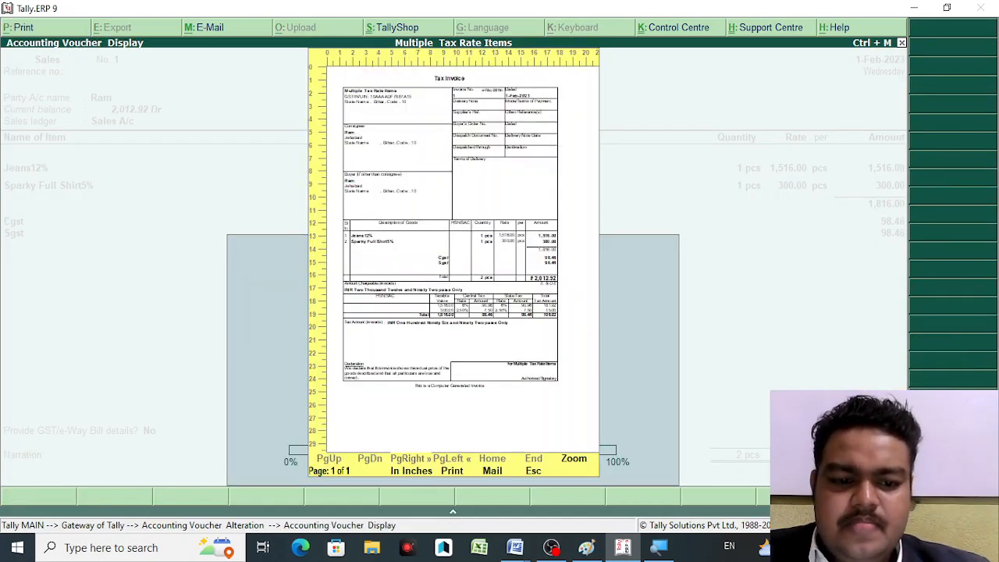
key("alt+z")
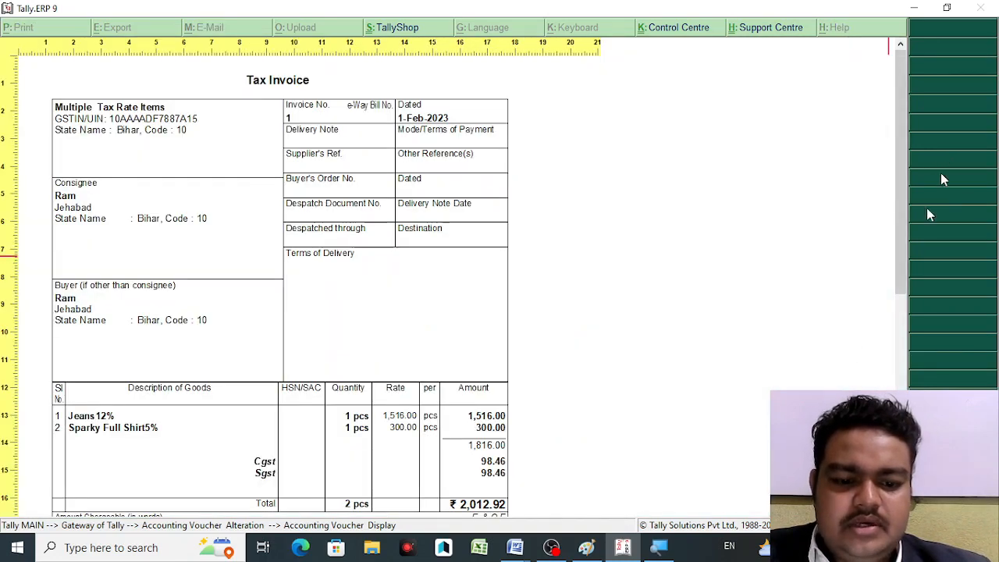
left_click_drag(898, 187, 899, 305)
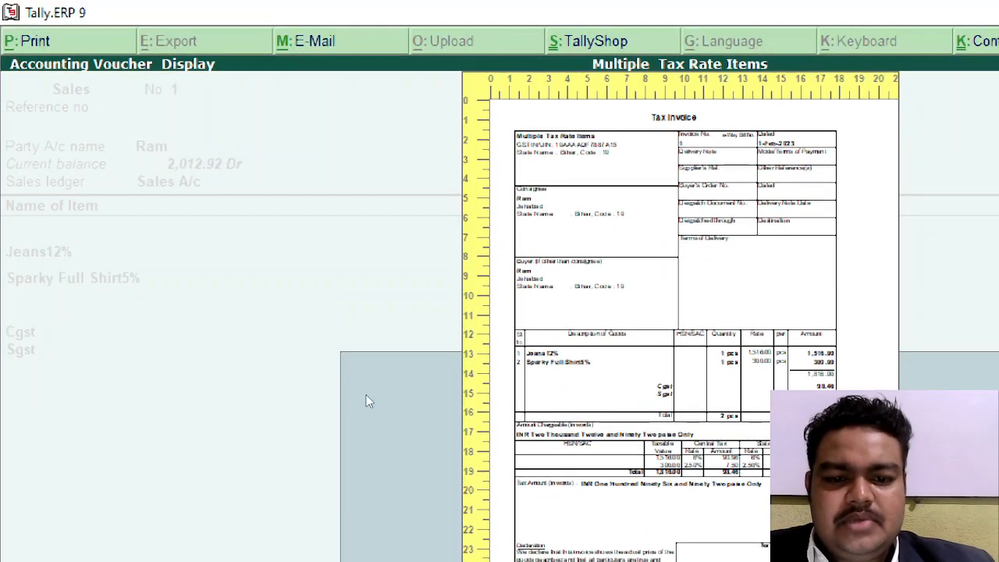
key("Escape")
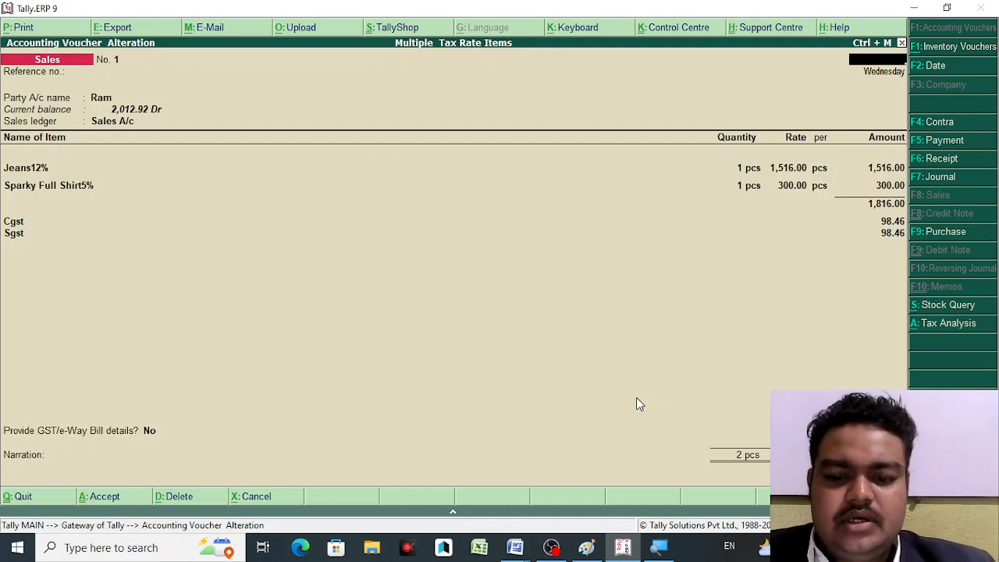
Step: Accept the reopened sales voucher No. 1 and minimize the accounting window
key("ctrl+a")
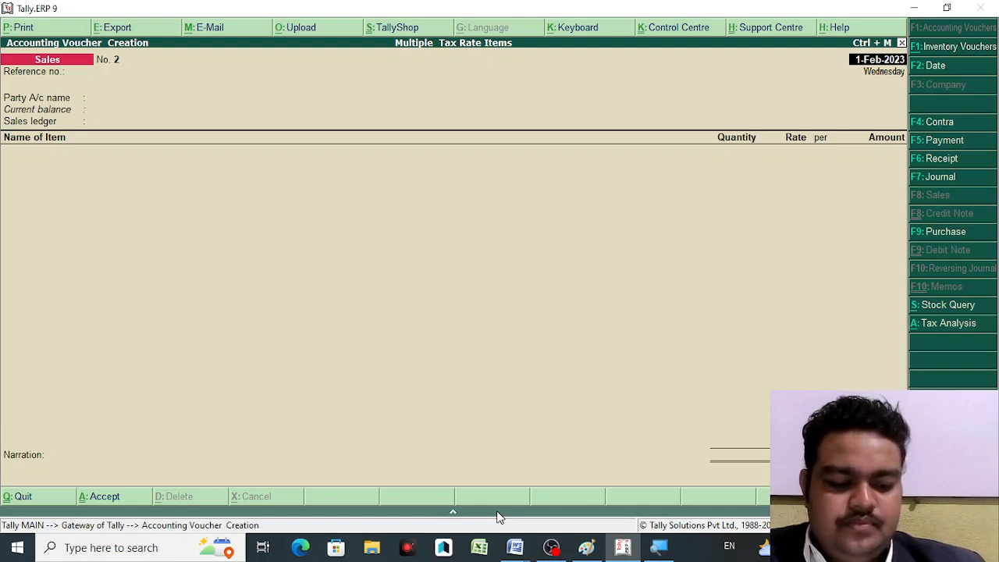
left_click(622, 545)
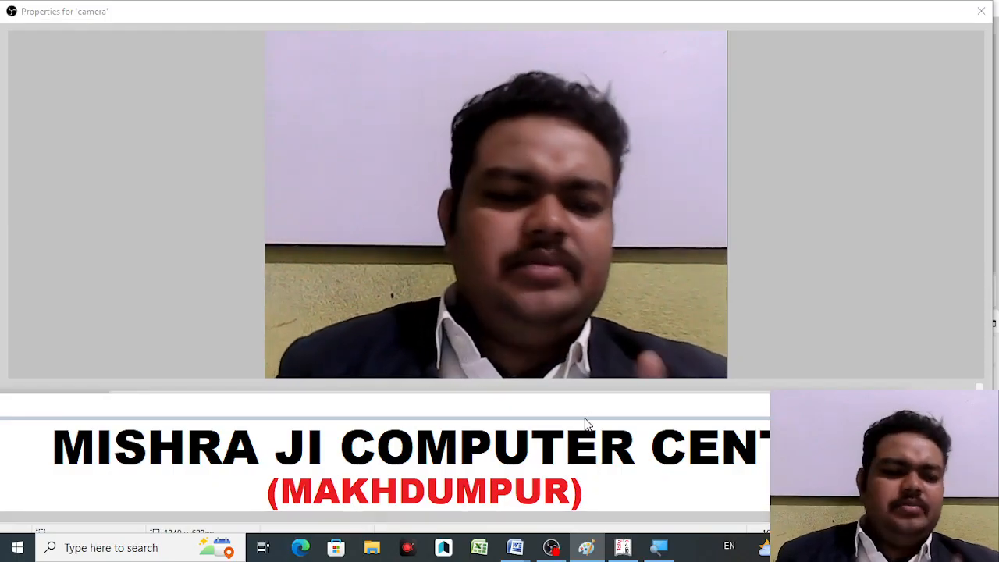